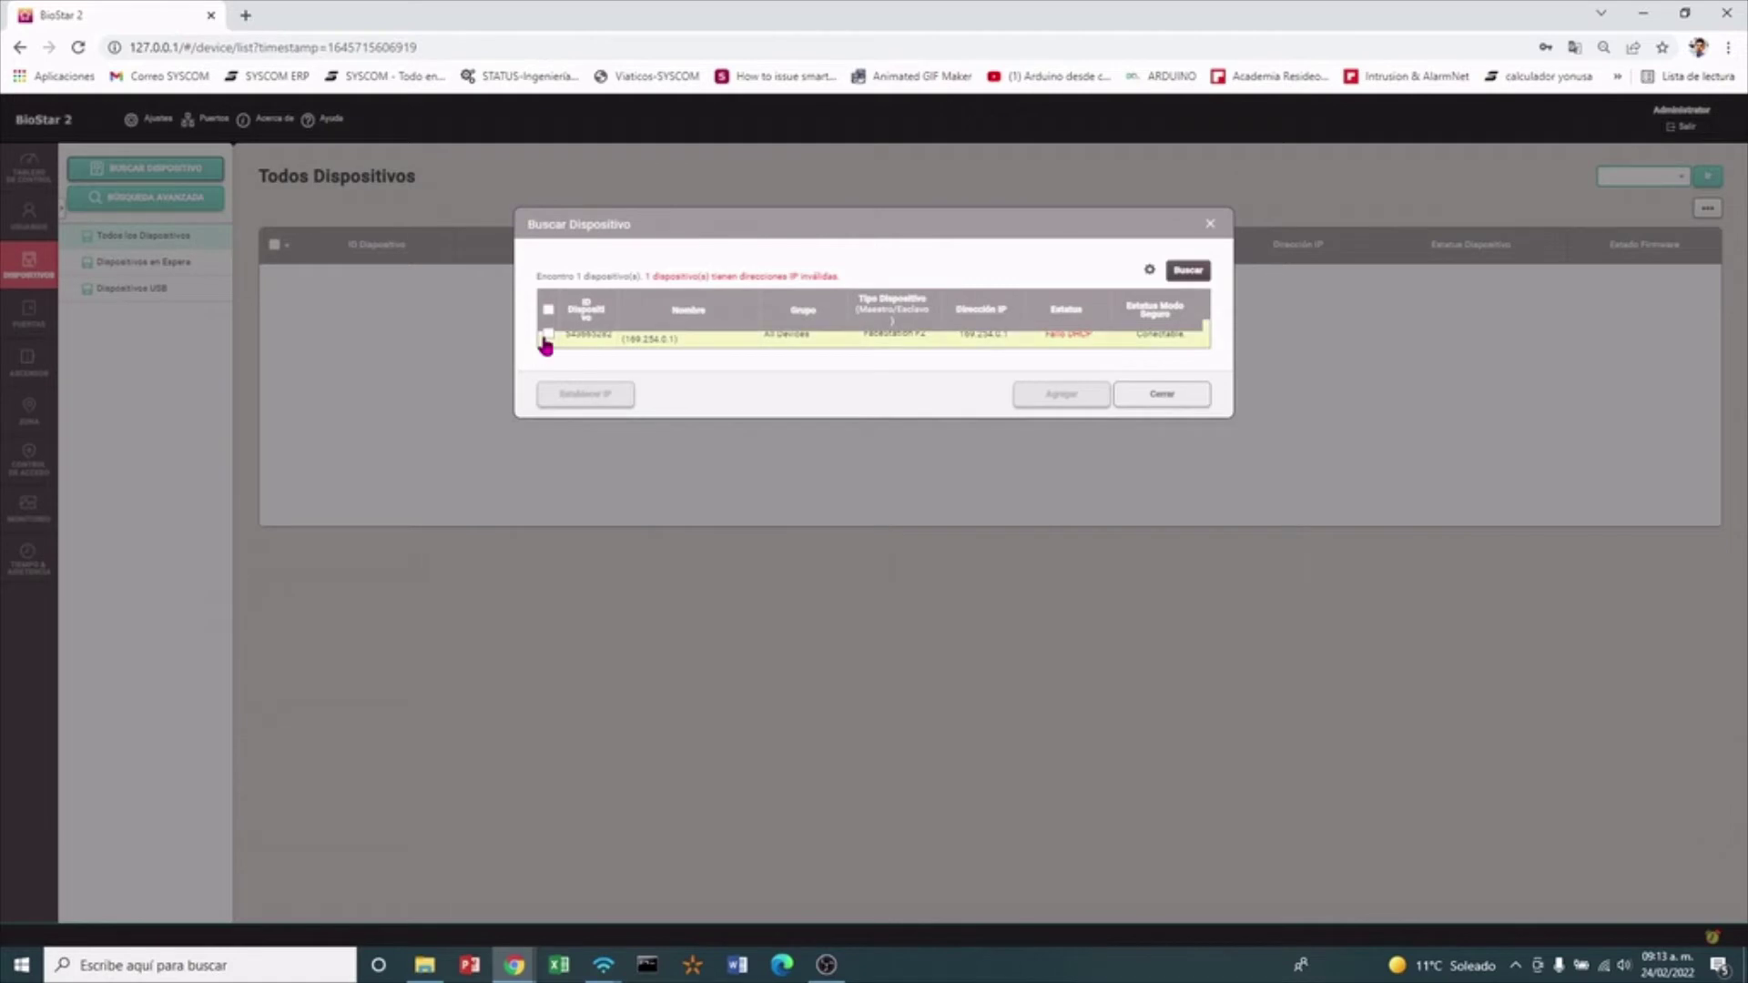
# Open the IP settings of the found FaceStation F2, disable DHCP and set its IP address to 192.168.1.215
pyautogui.click(547, 334)
pyautogui.click(593, 396)
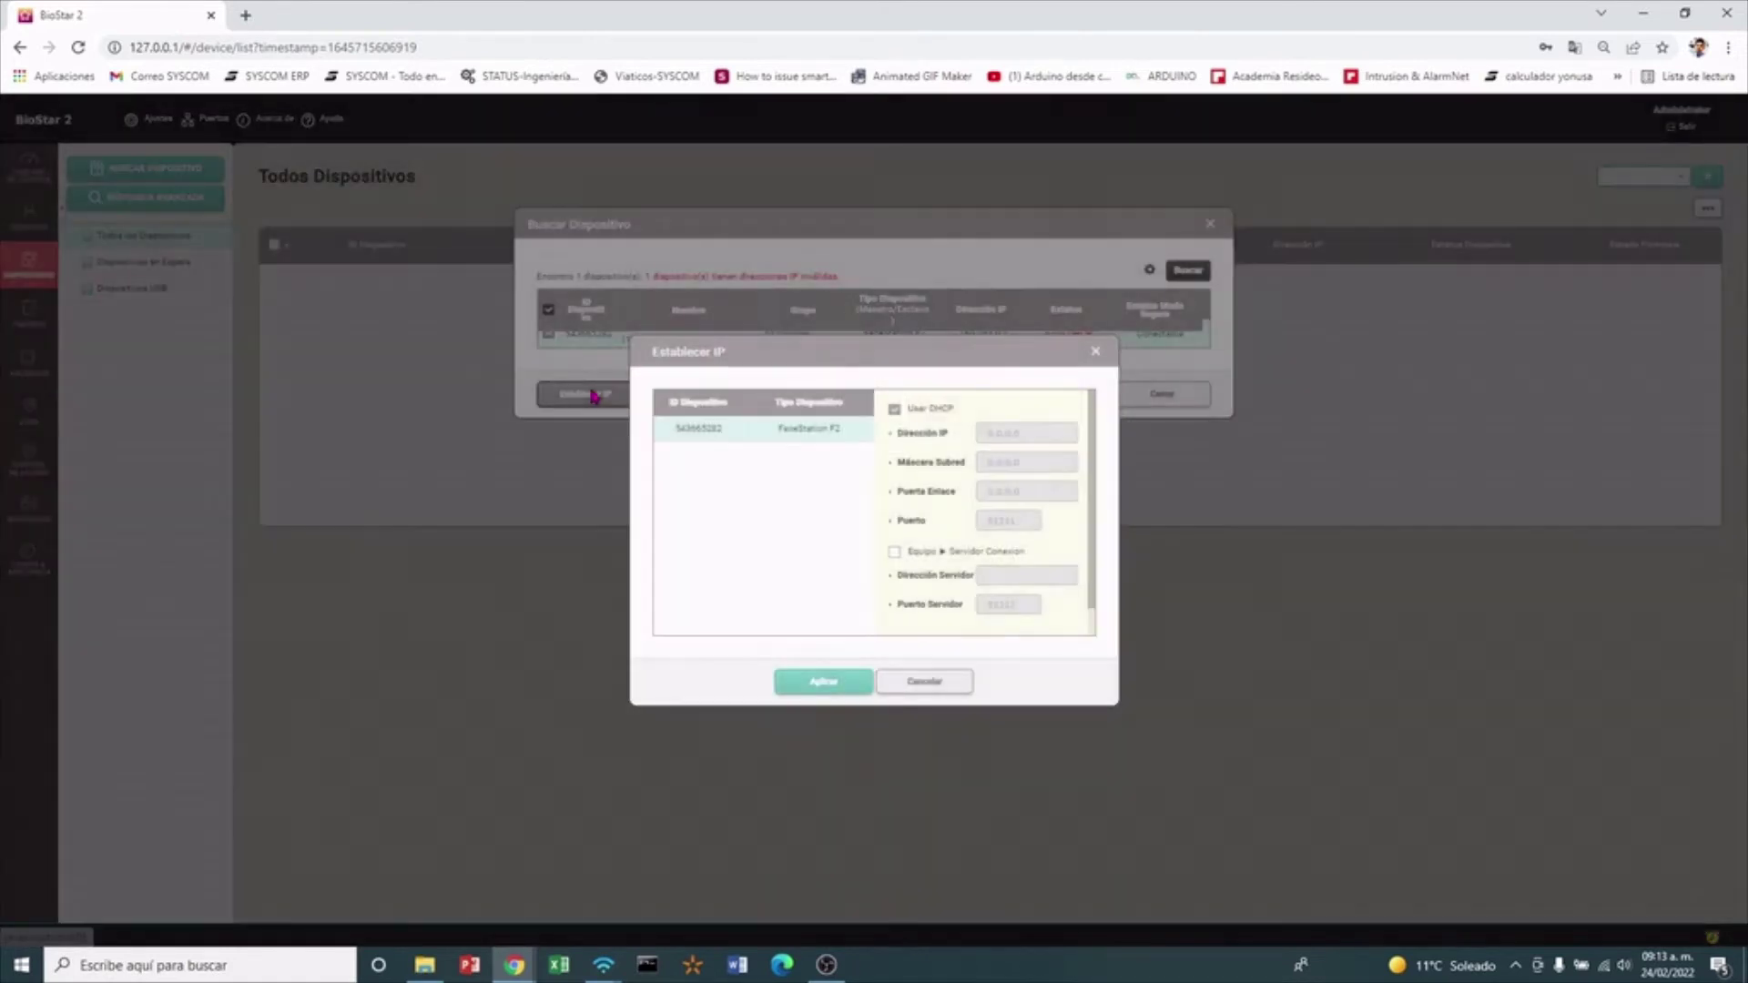
pyautogui.moveTo(1017, 437); pyautogui.dragTo(952, 460)
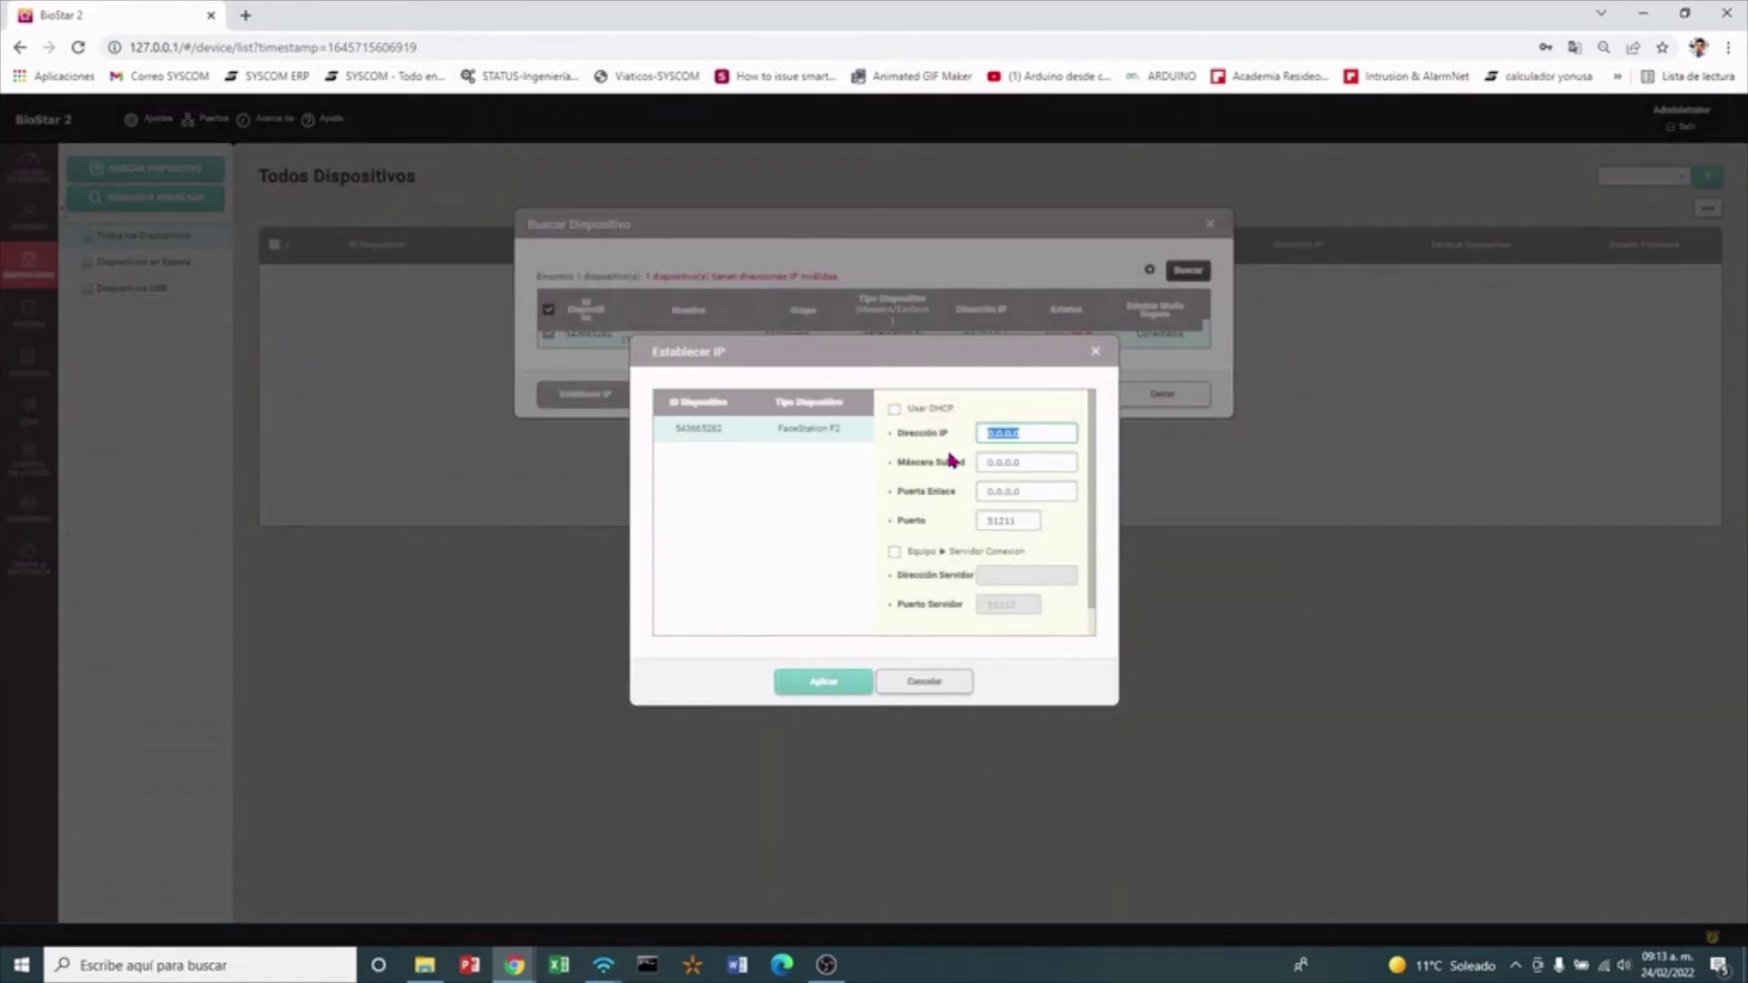
pyautogui.write('192.1')
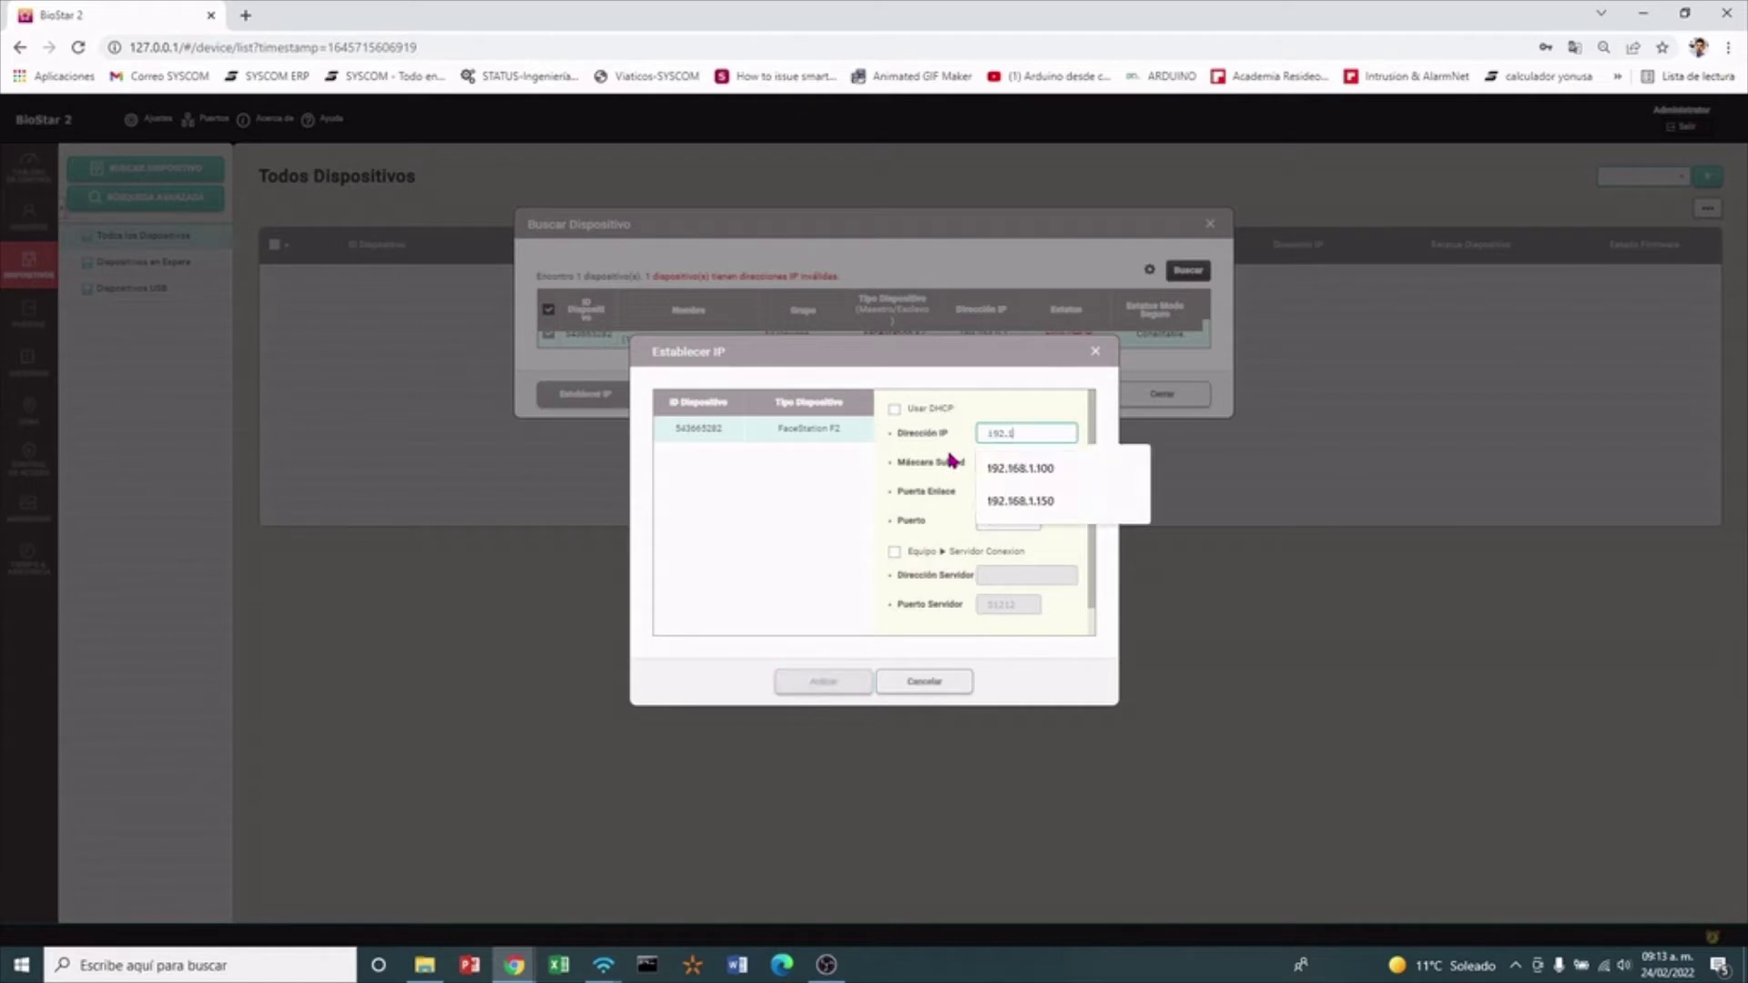
pyautogui.write('68.1.215')
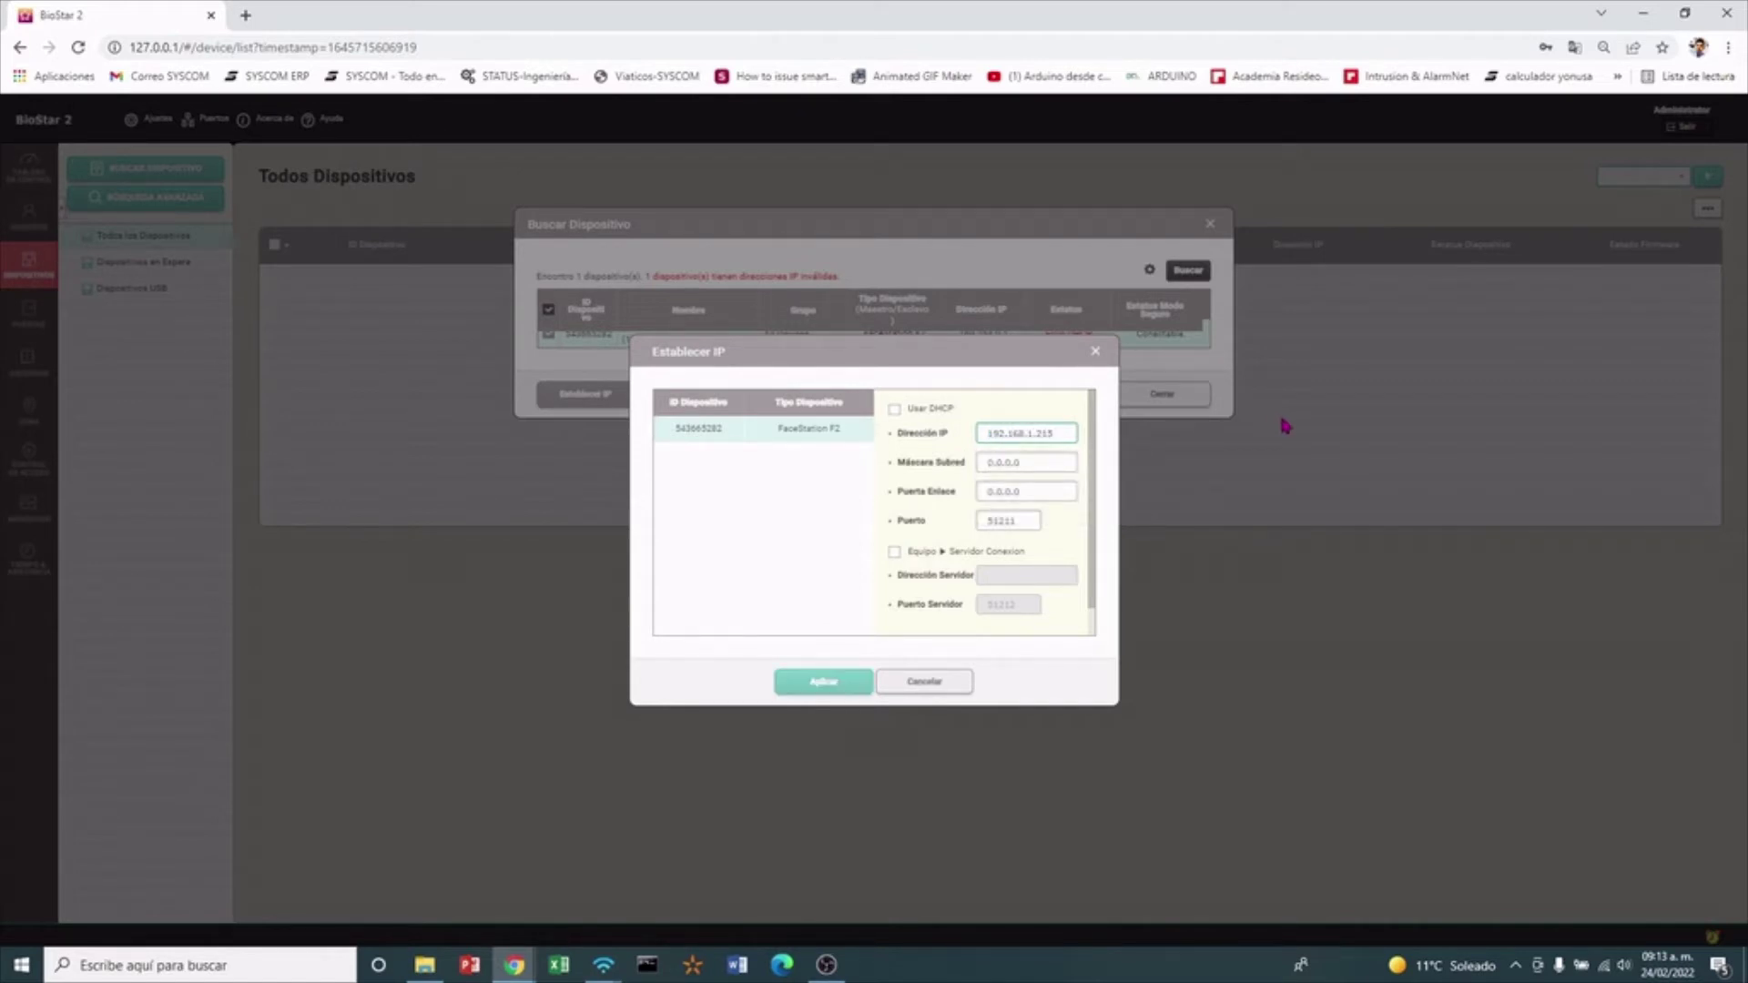
# Set the device's subnet mask to 255.255.255.0 and gateway to 192.168.1.254, and apply the IP changes
pyautogui.moveTo(1043, 463); pyautogui.dragTo(929, 475)
pyautogui.write('255.255.255')
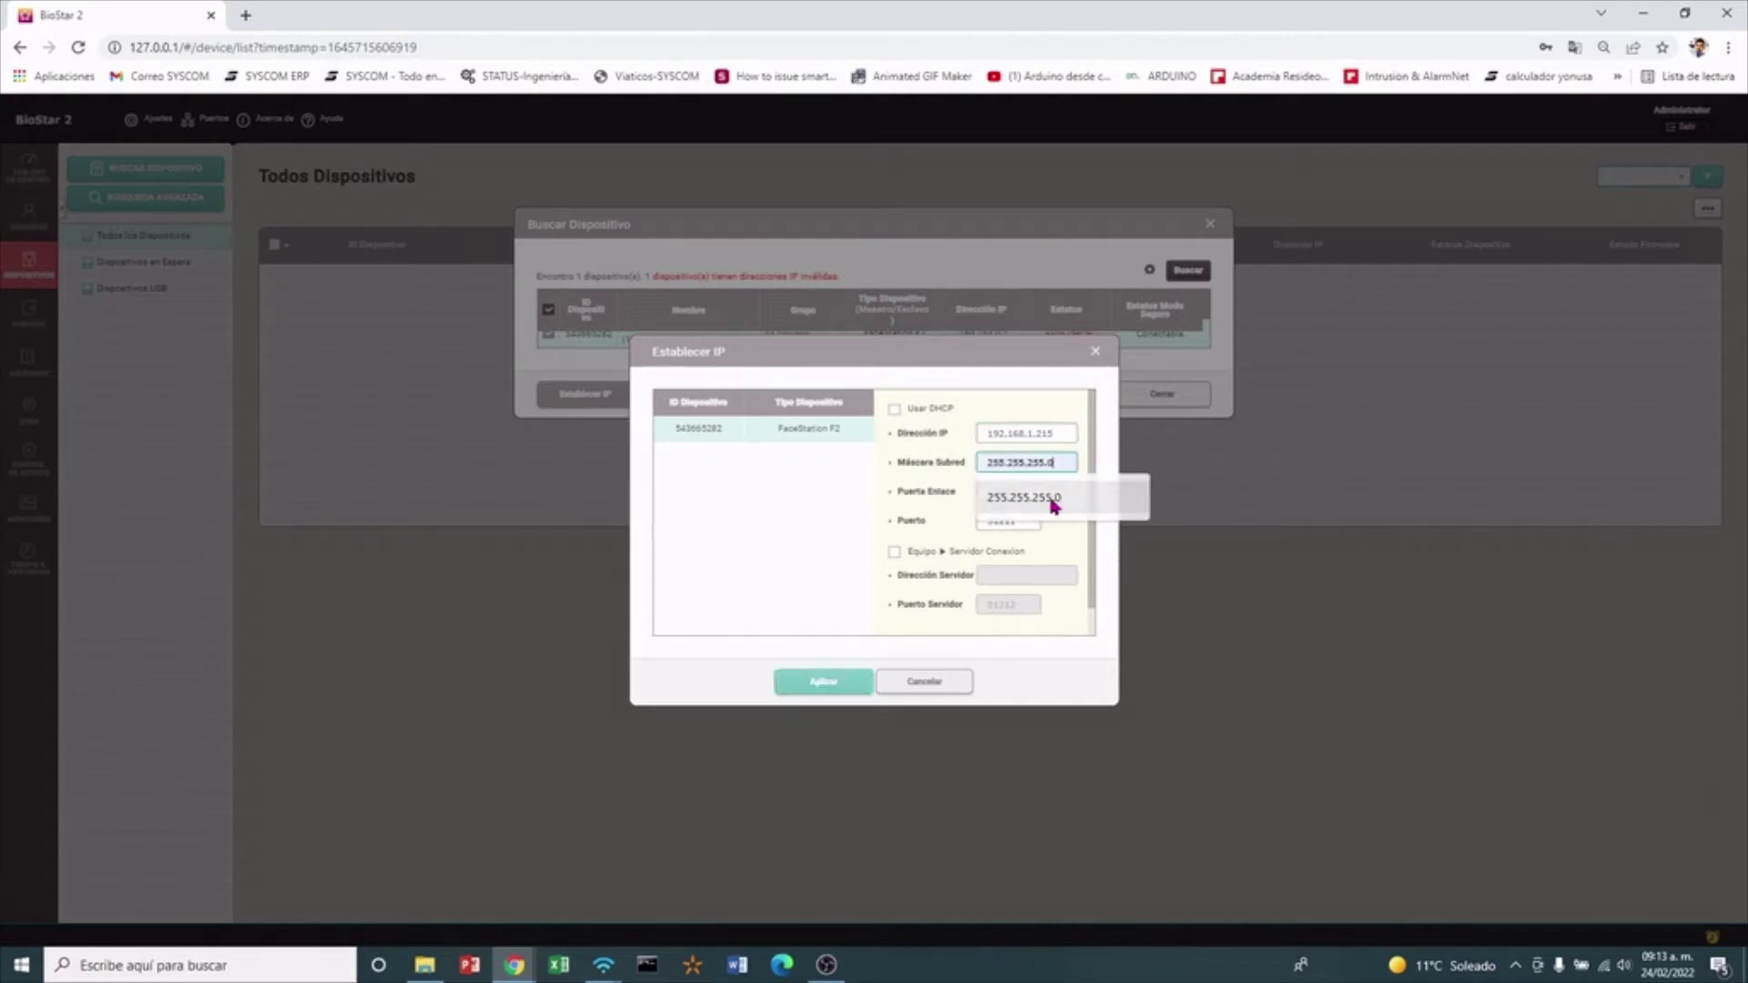
pyautogui.click(1047, 498)
pyautogui.moveTo(1022, 500); pyautogui.dragTo(952, 513)
pyautogui.write('192')
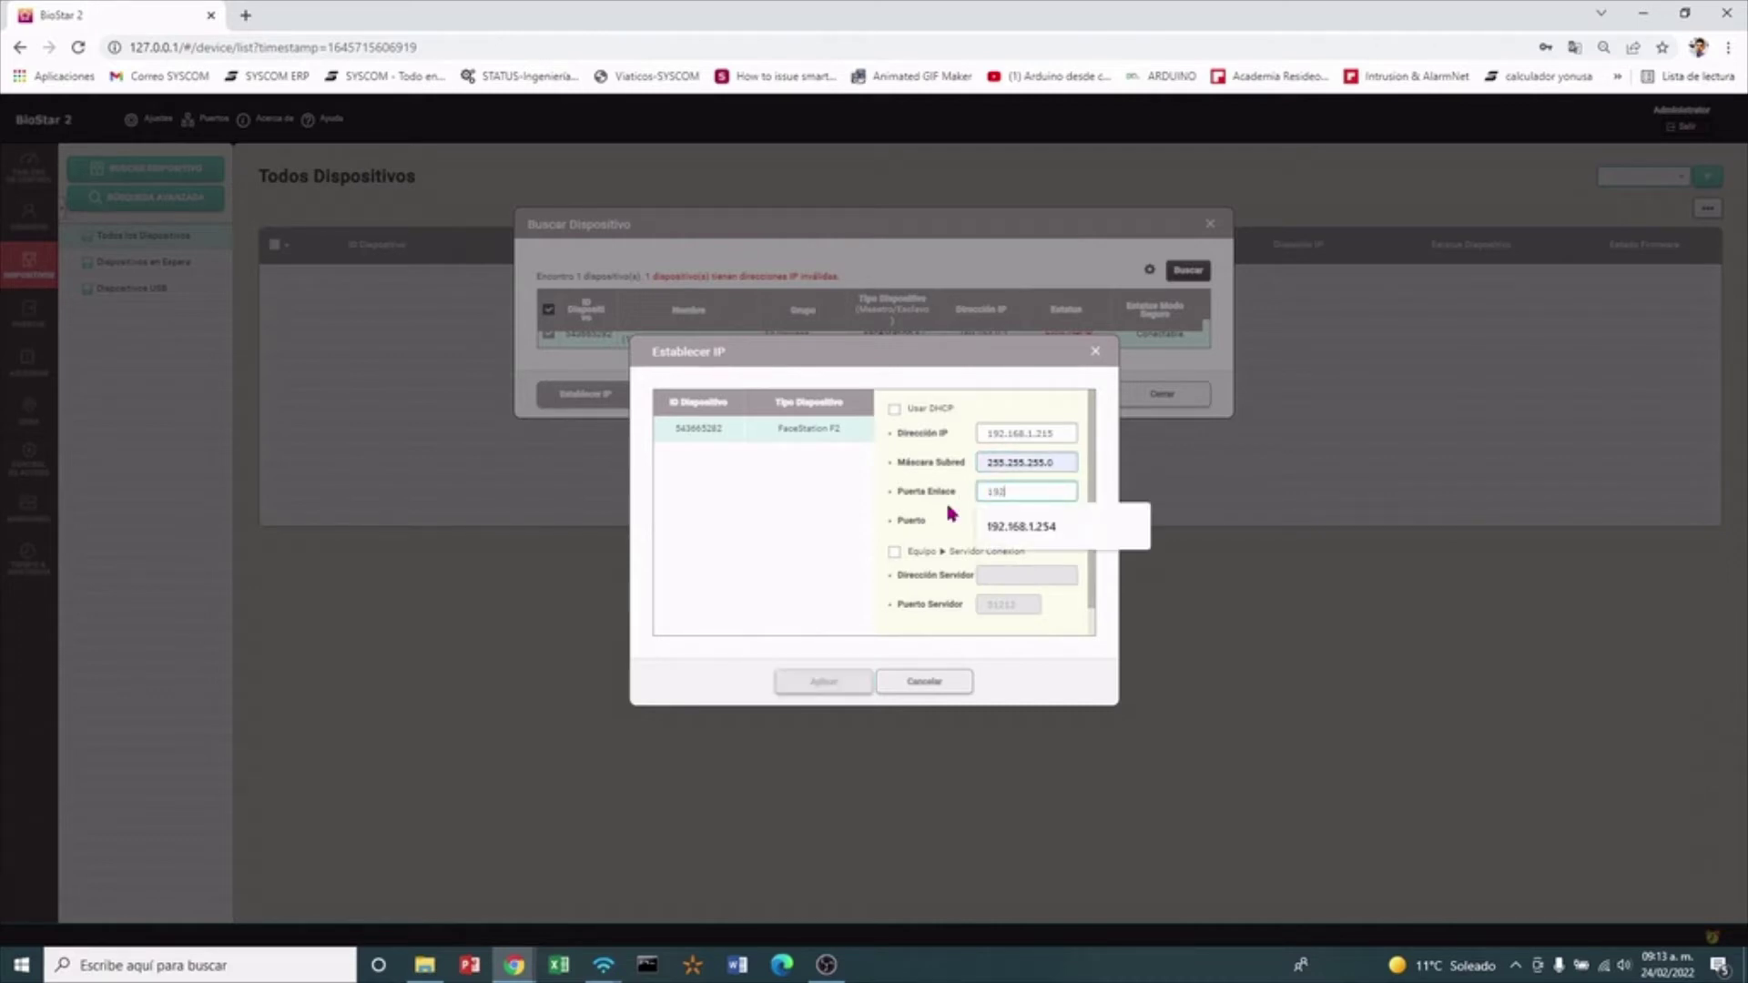
pyautogui.write('.168.1.254')
pyautogui.click(1013, 524)
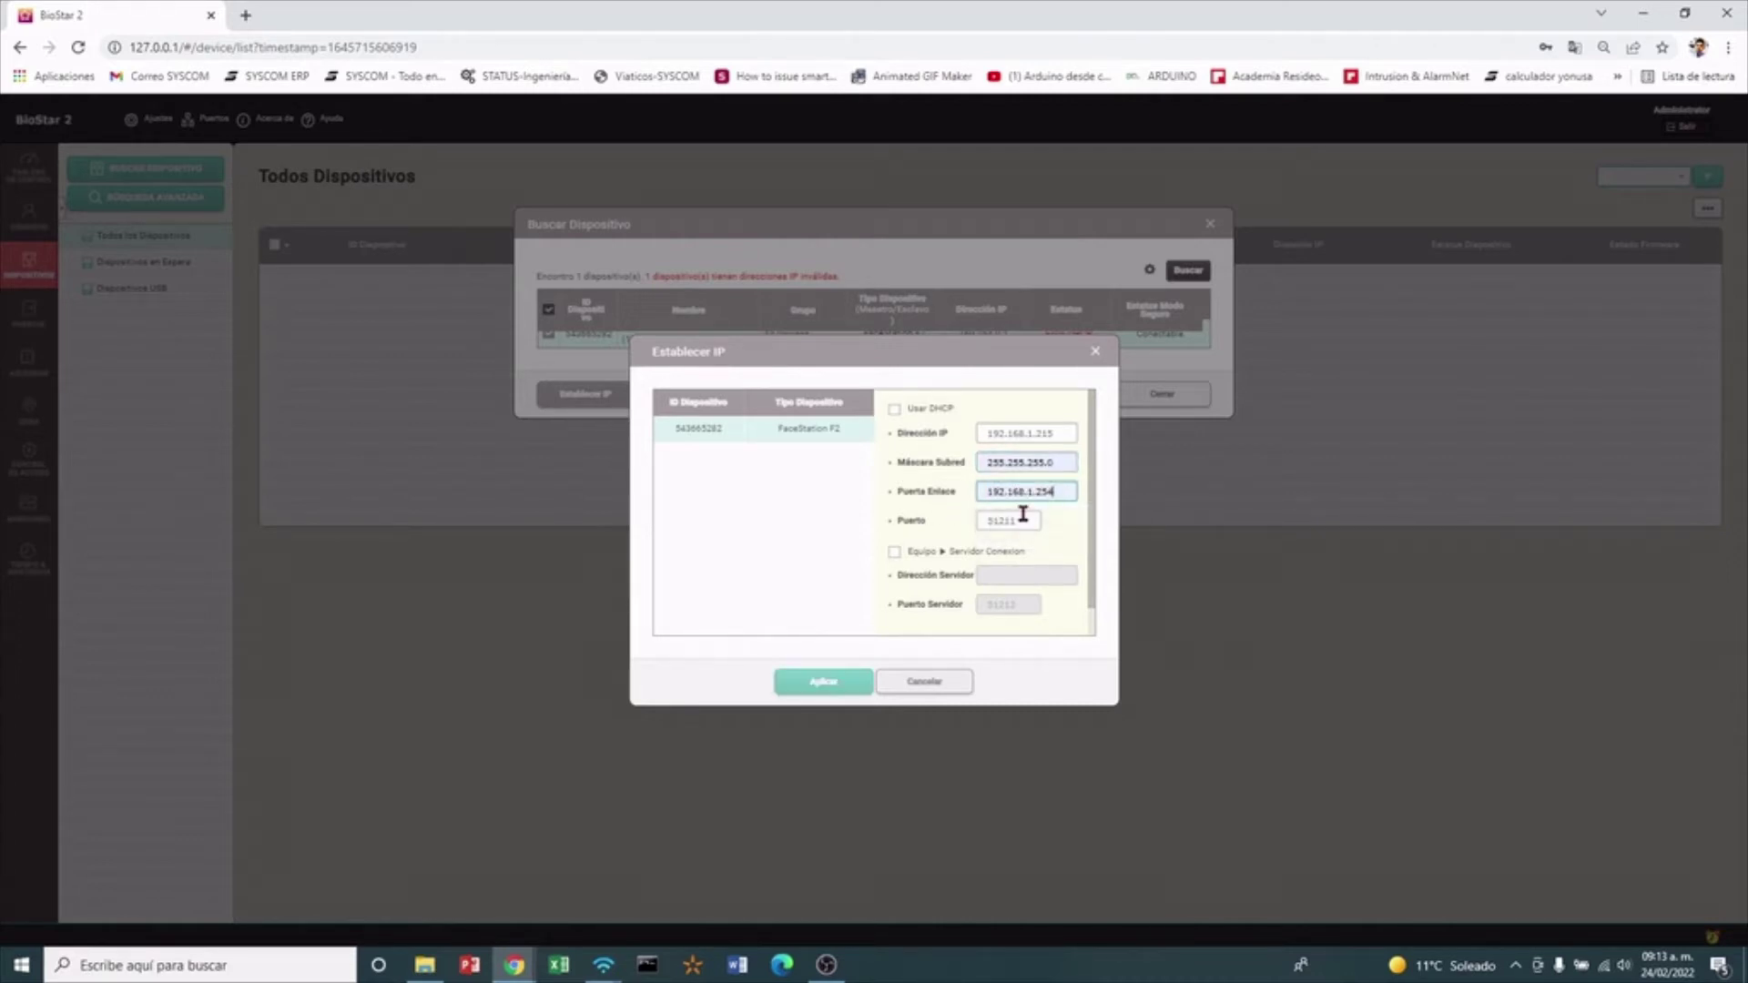
pyautogui.click(829, 683)
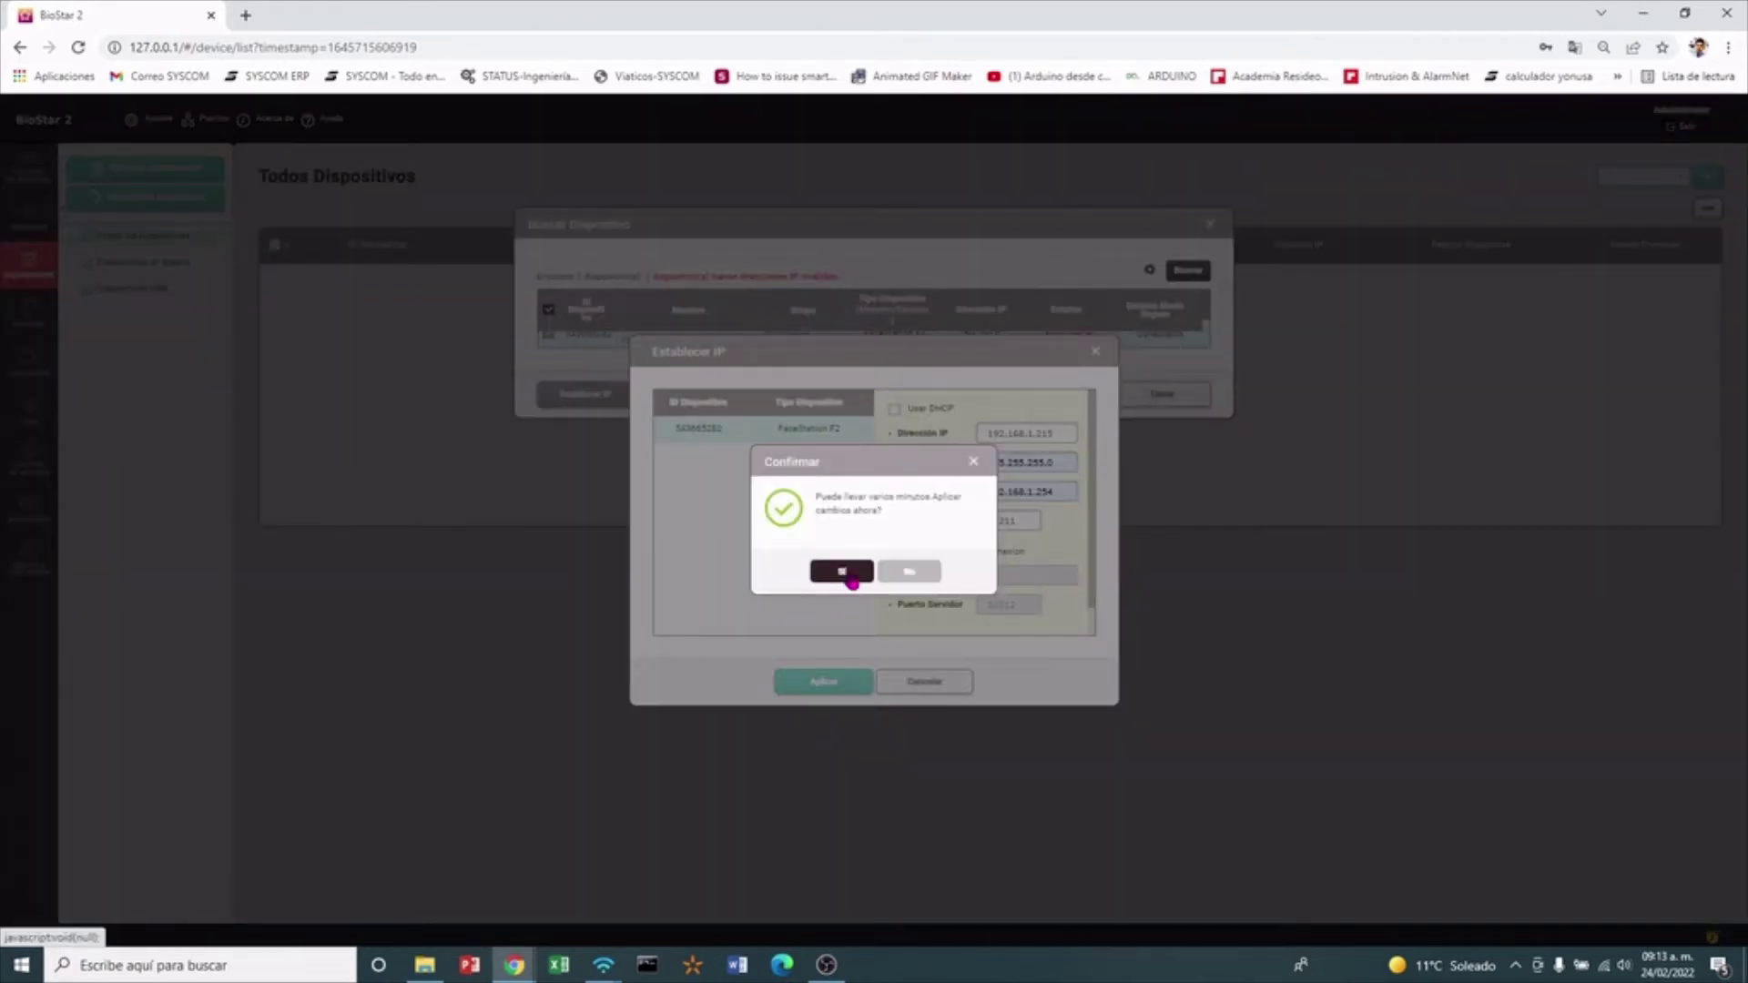
pyautogui.click(842, 572)
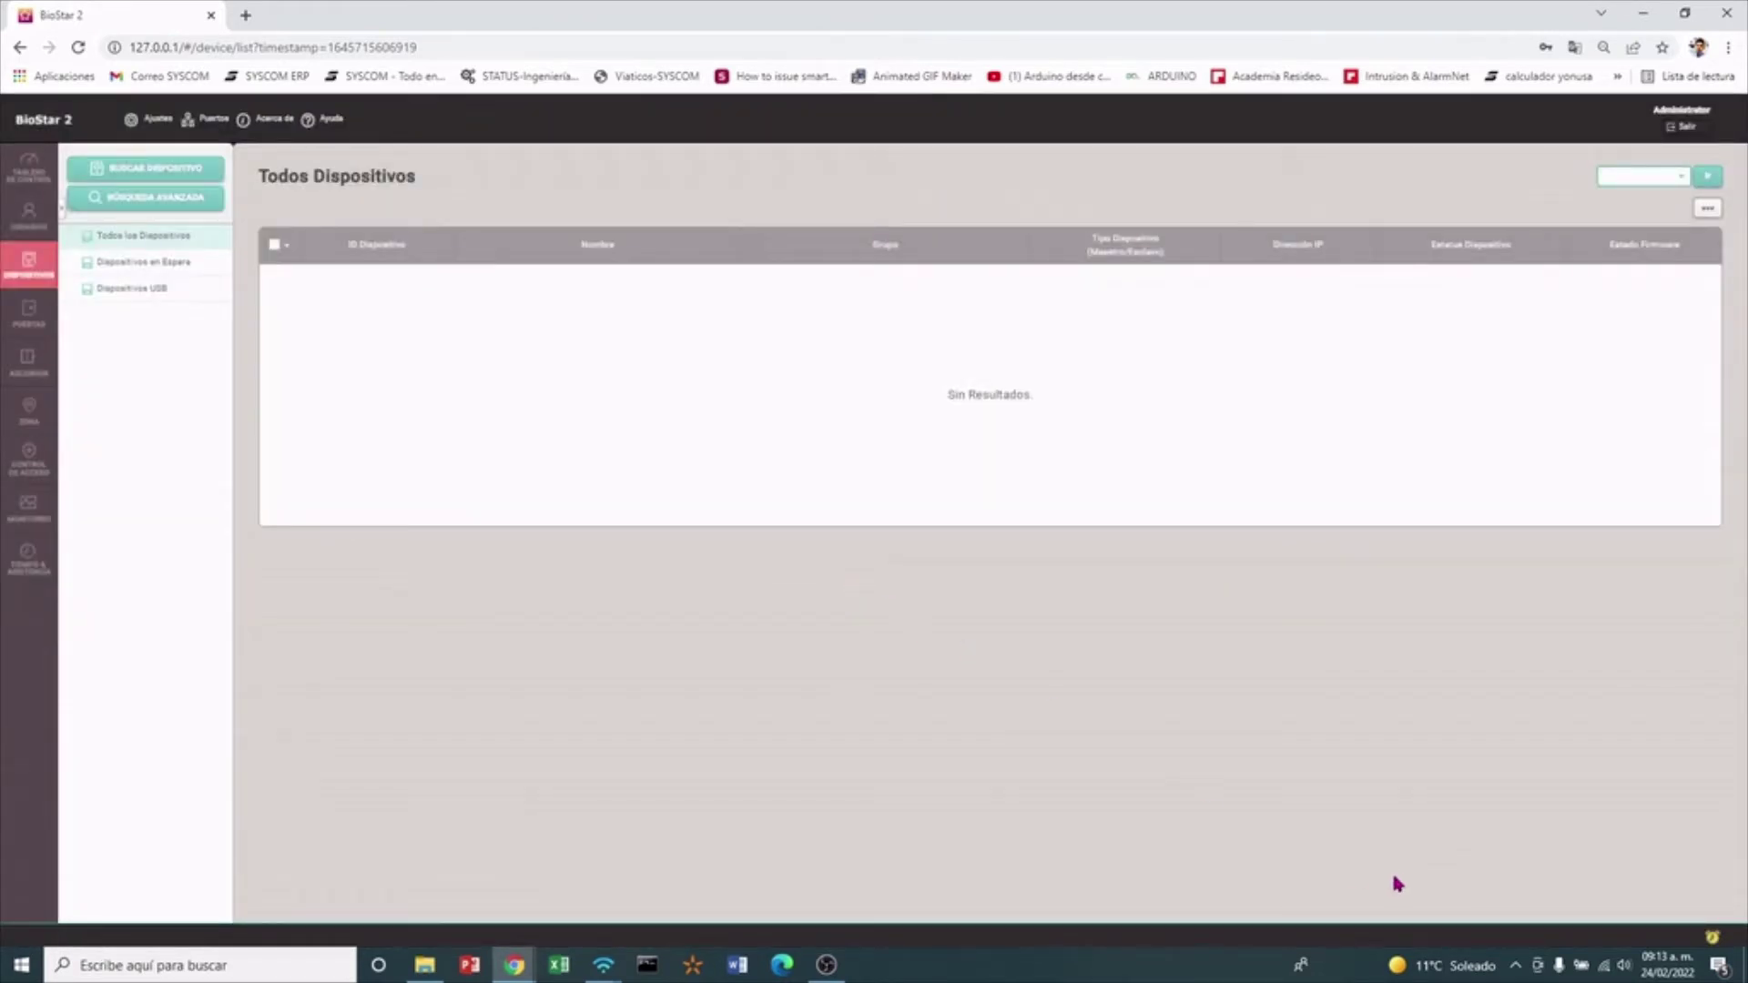
# Switch to the Windows network settings and open the properties of the computer's Ethernet connection
pyautogui.click(1606, 967)
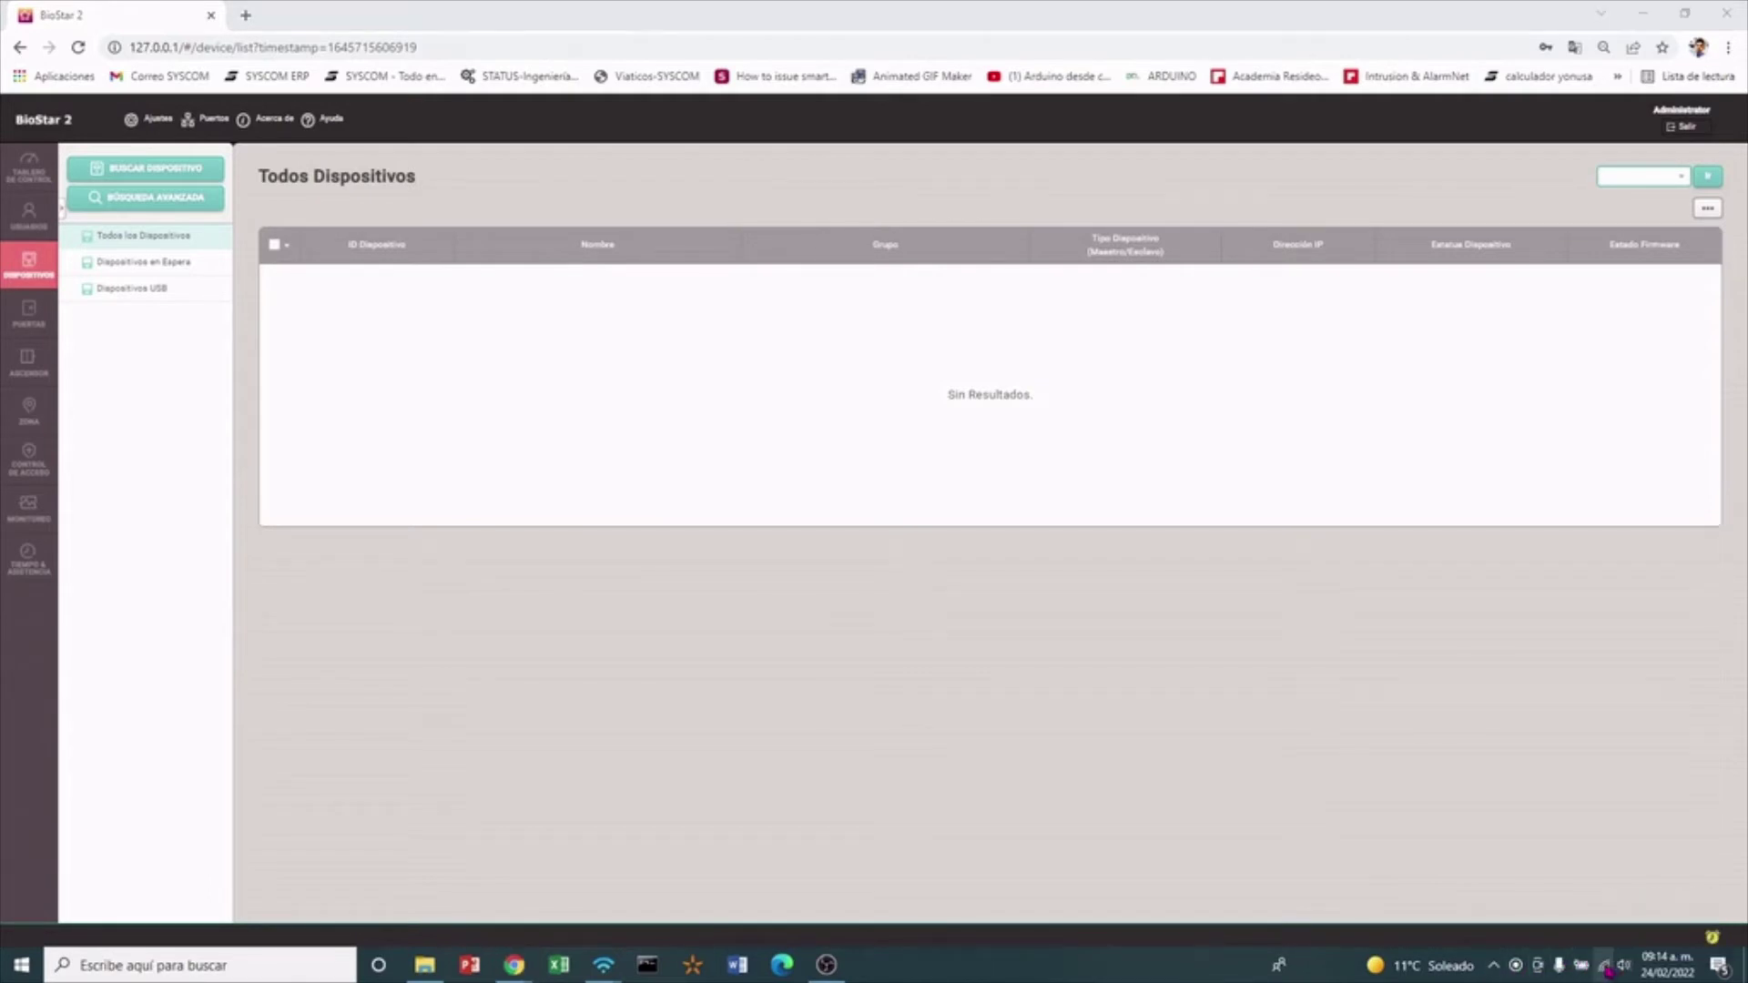
pyautogui.rightClick(1606, 967)
pyautogui.click(1585, 937)
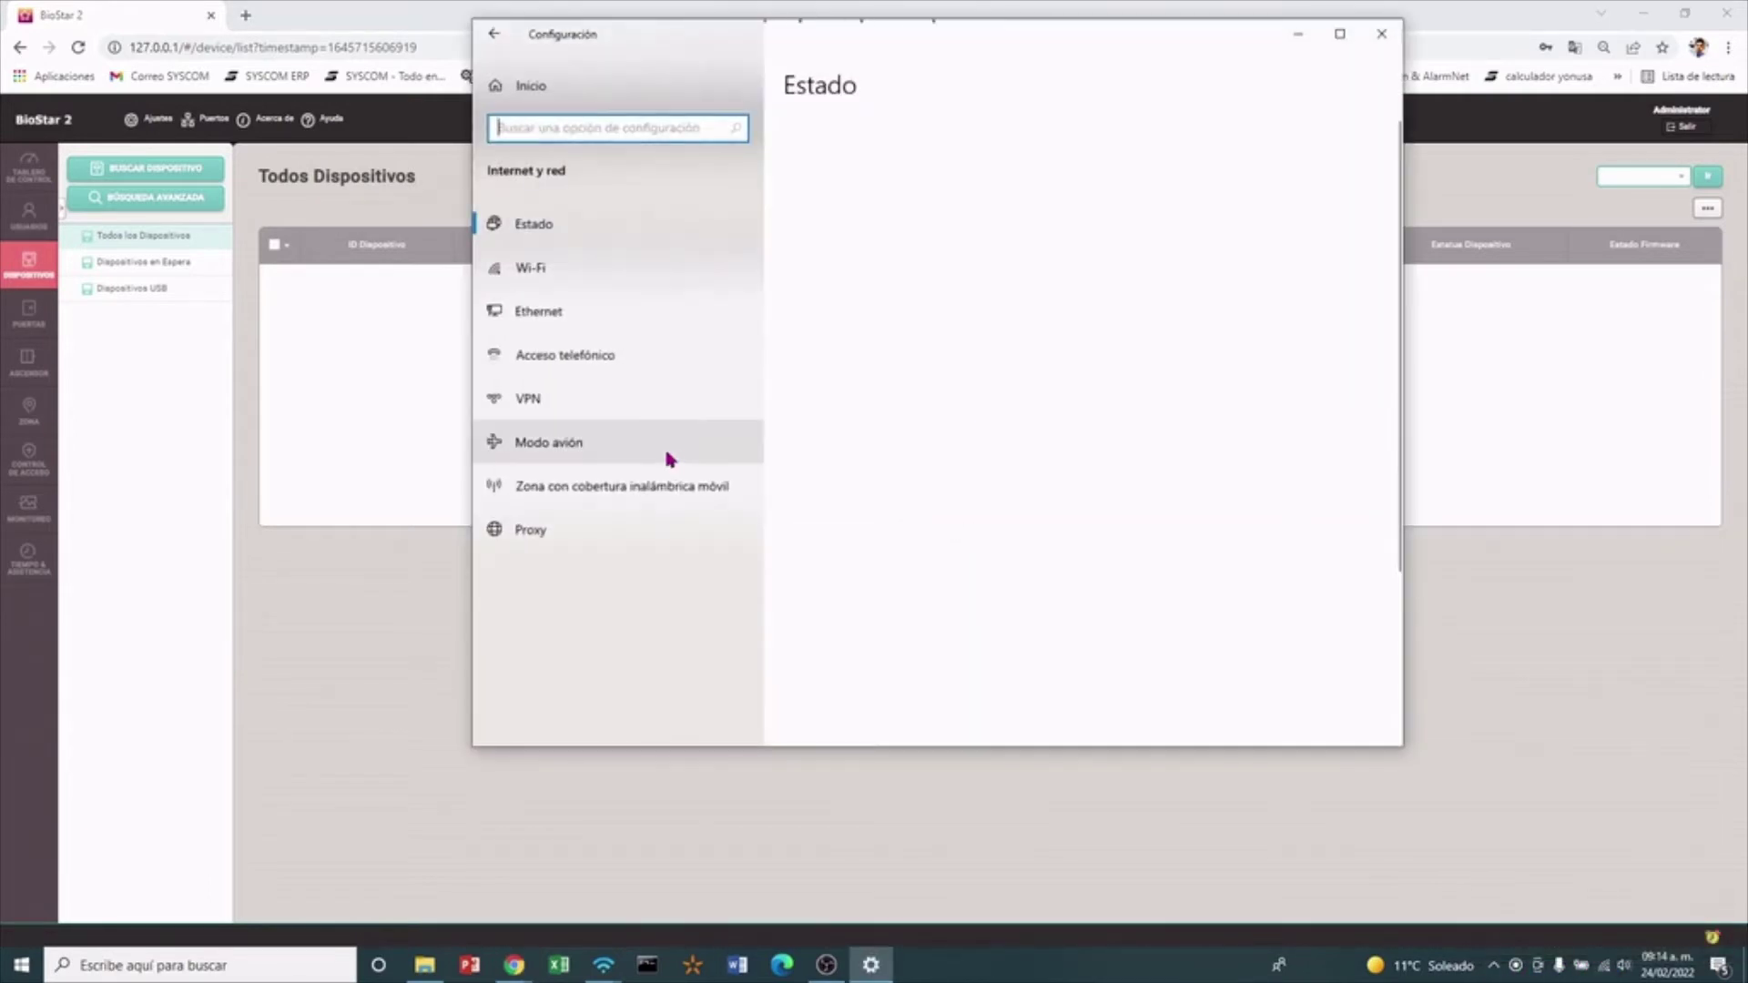
pyautogui.click(596, 326)
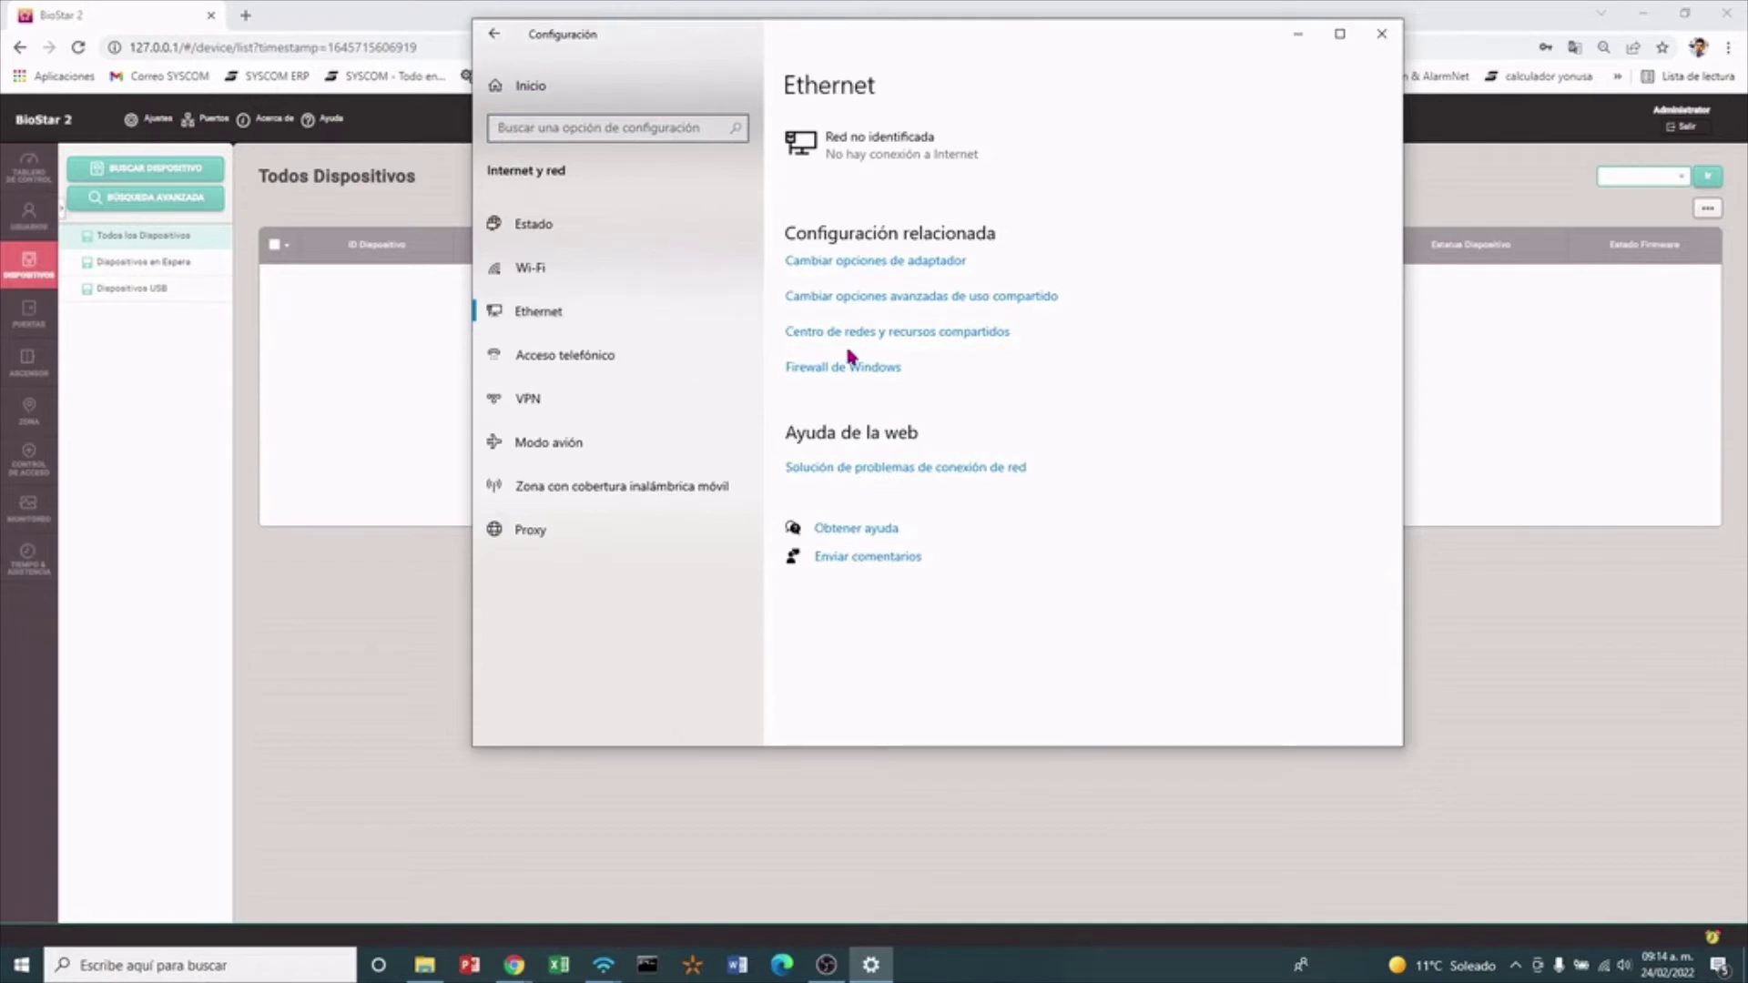
pyautogui.click(879, 332)
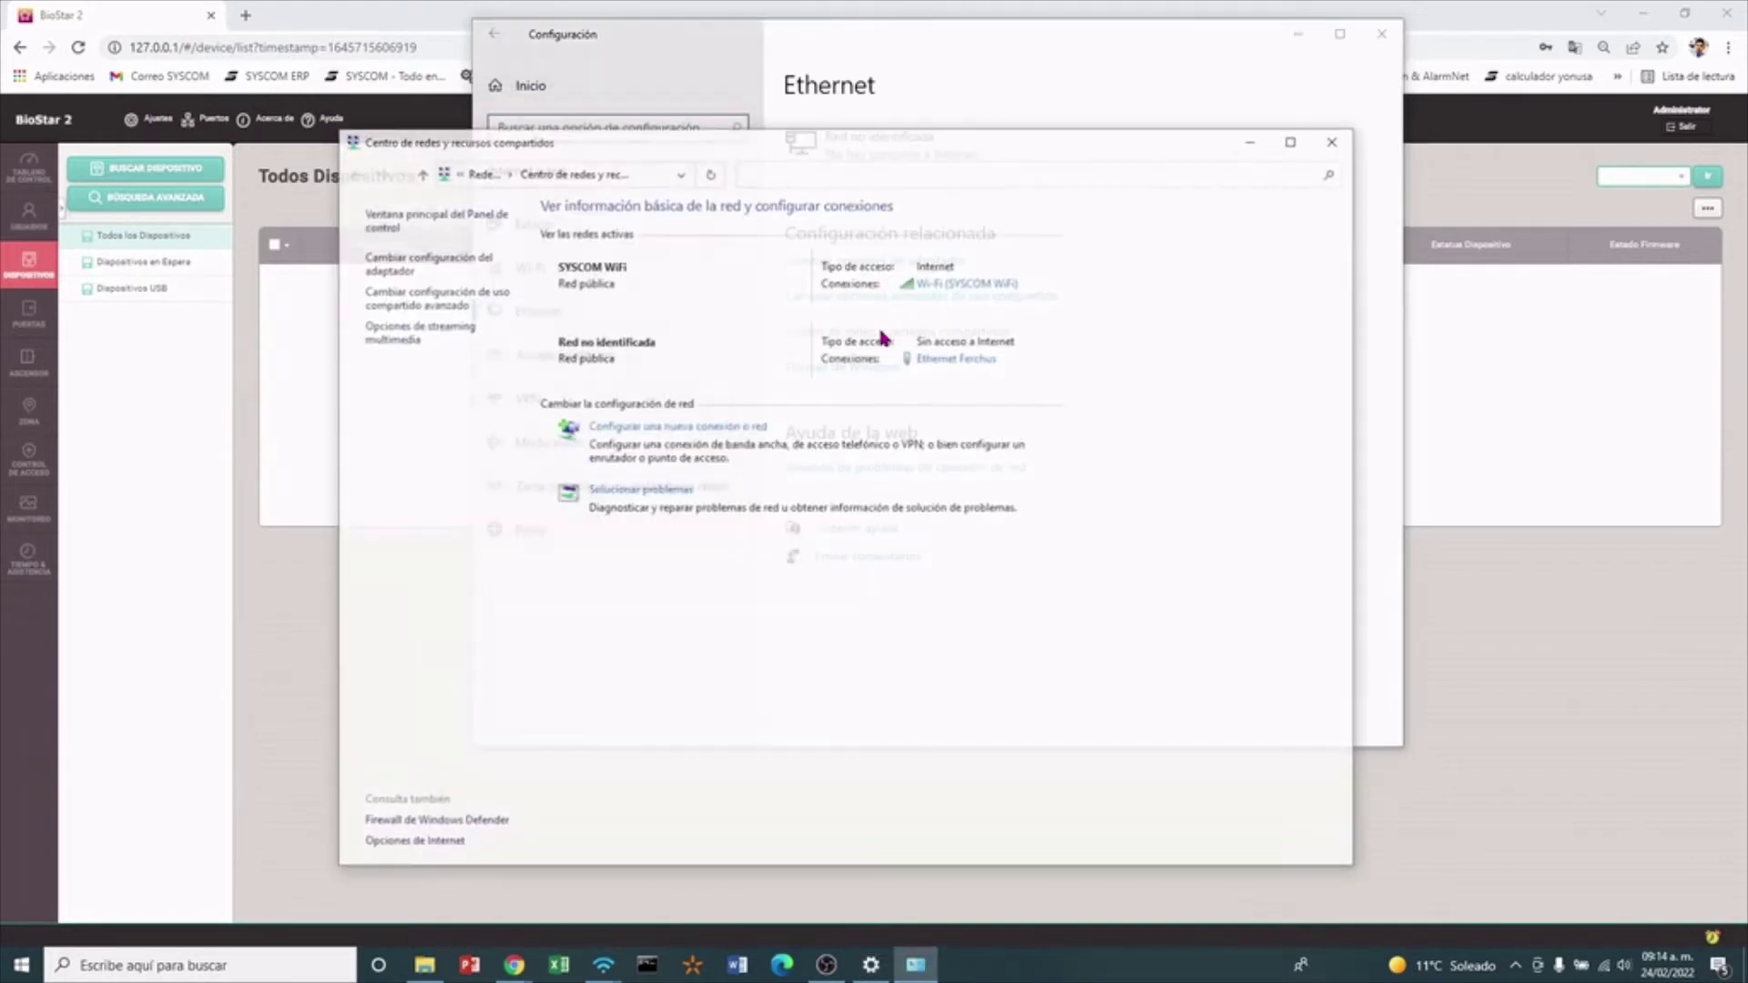
pyautogui.click(956, 360)
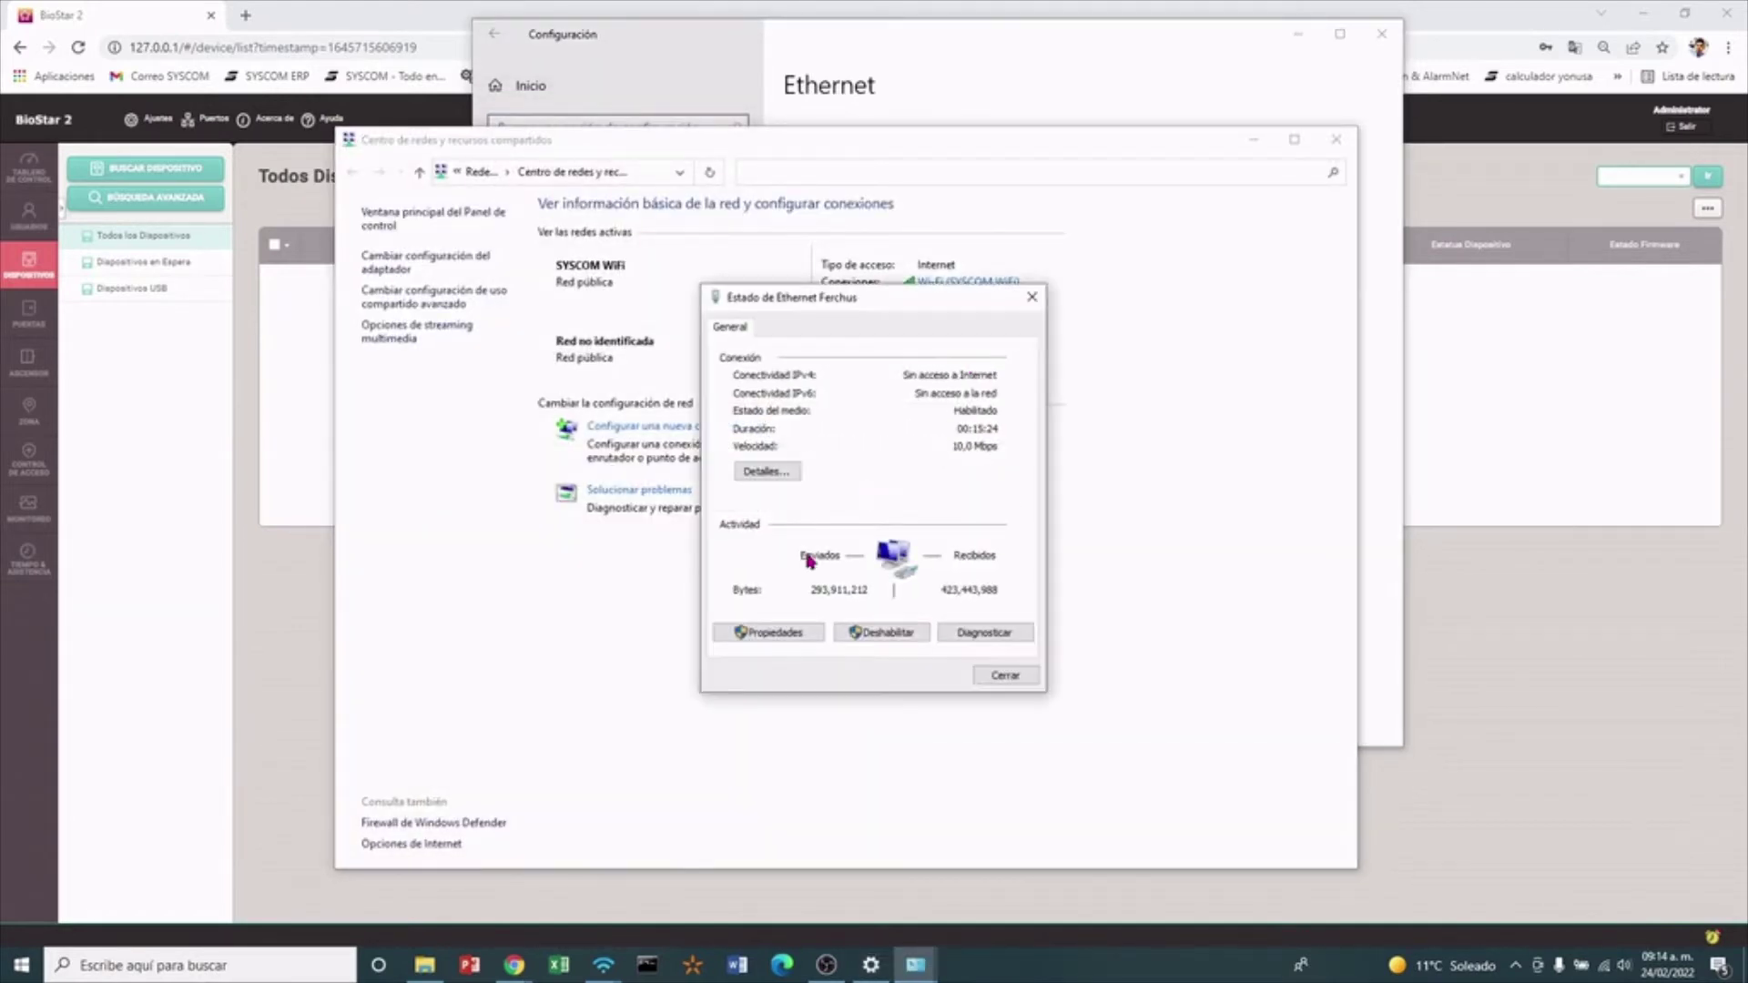
pyautogui.click(765, 633)
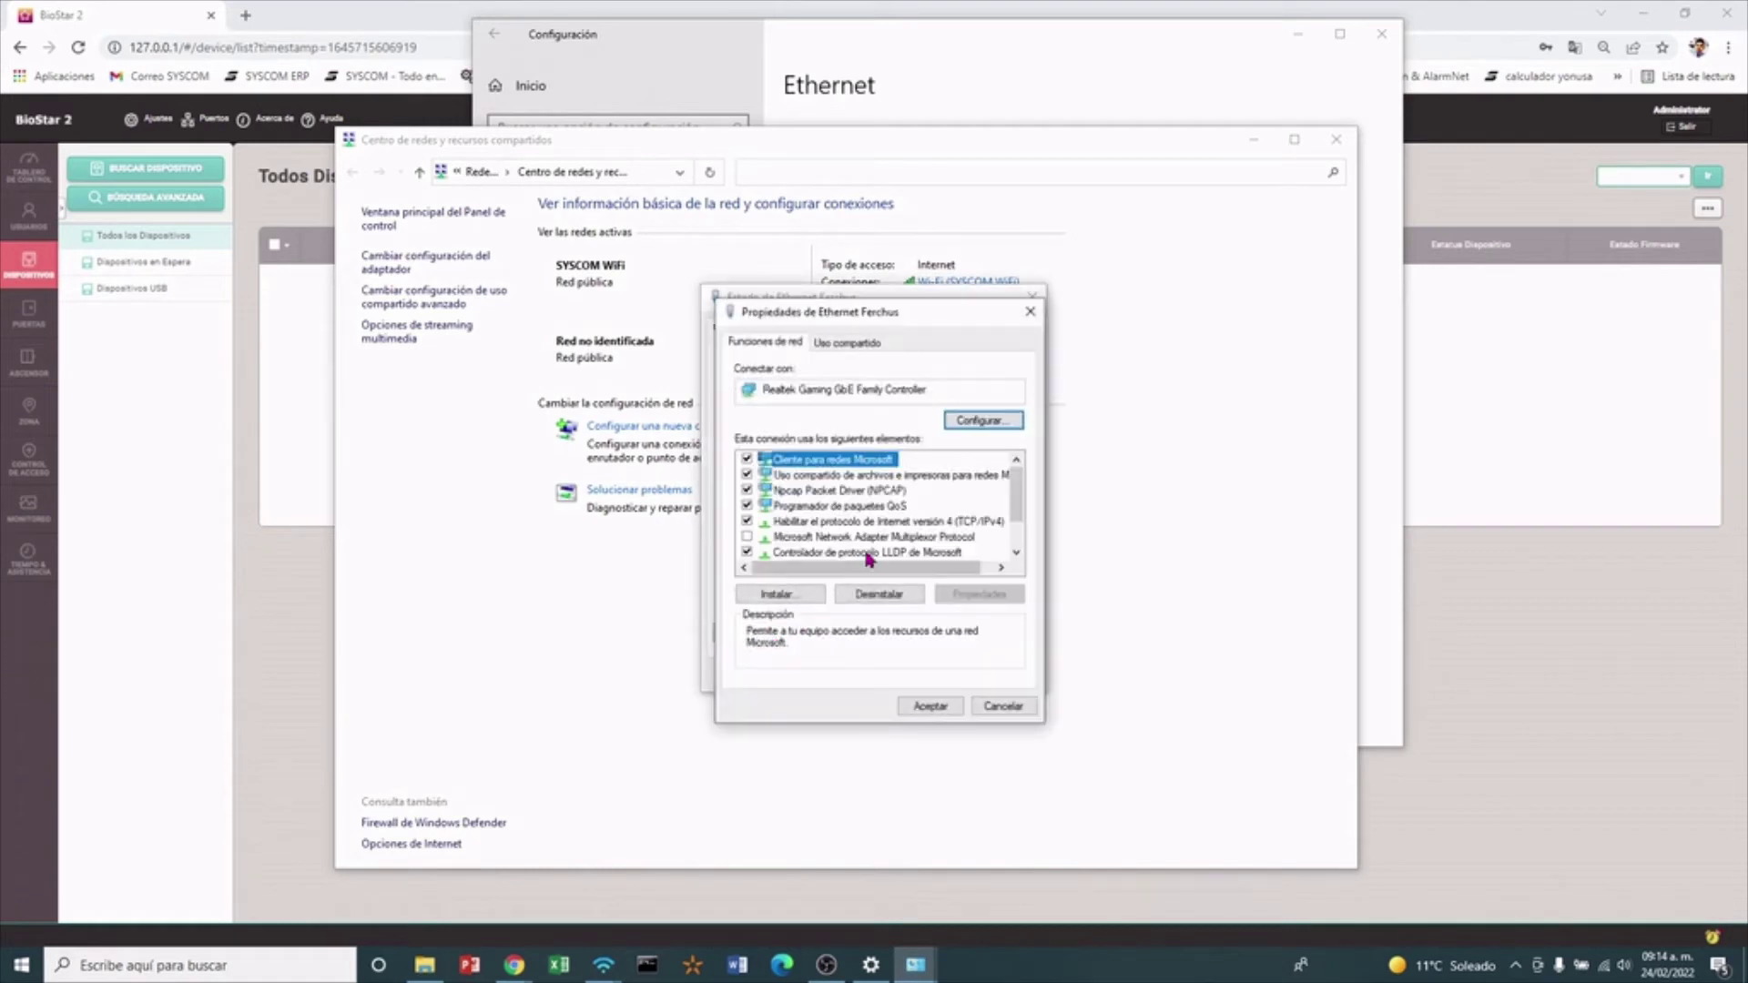
# Configure the Ethernet connection's IPv4 protocol with a manual IP address and subnet mask, then close the network windows
pyautogui.doubleClick(925, 522)
pyautogui.click(780, 513)
pyautogui.click(965, 535)
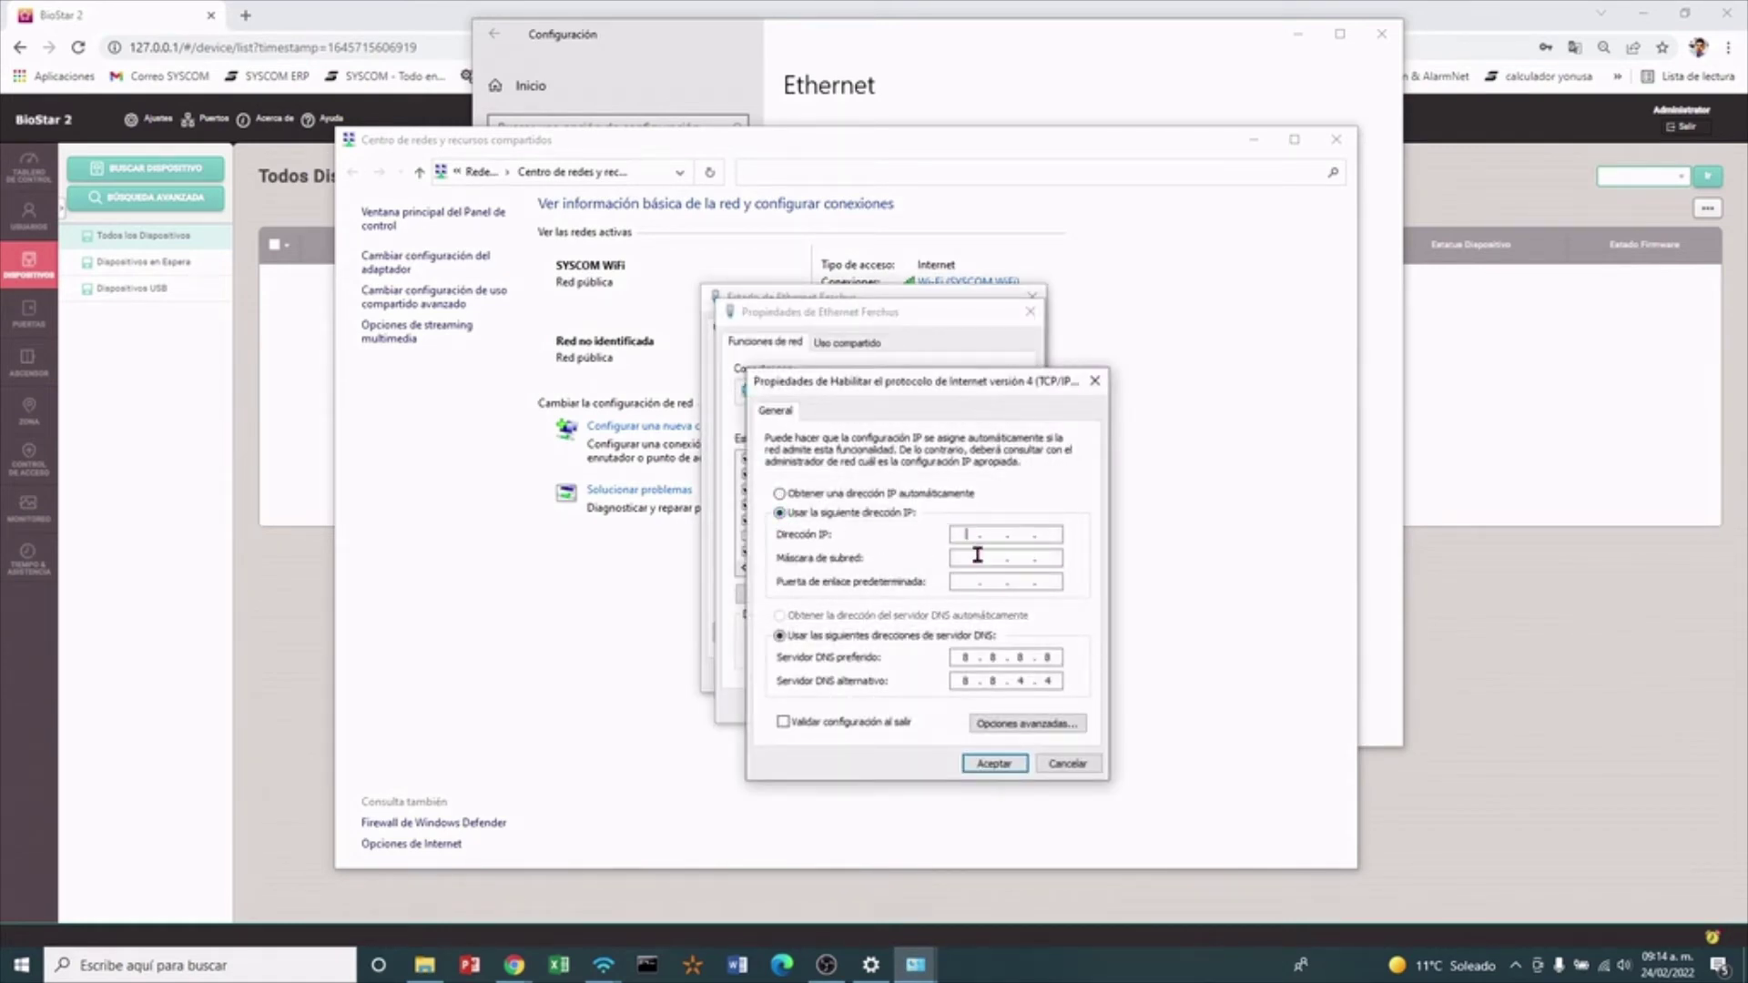
pyautogui.write('1')
pyautogui.click(967, 559)
pyautogui.click(994, 765)
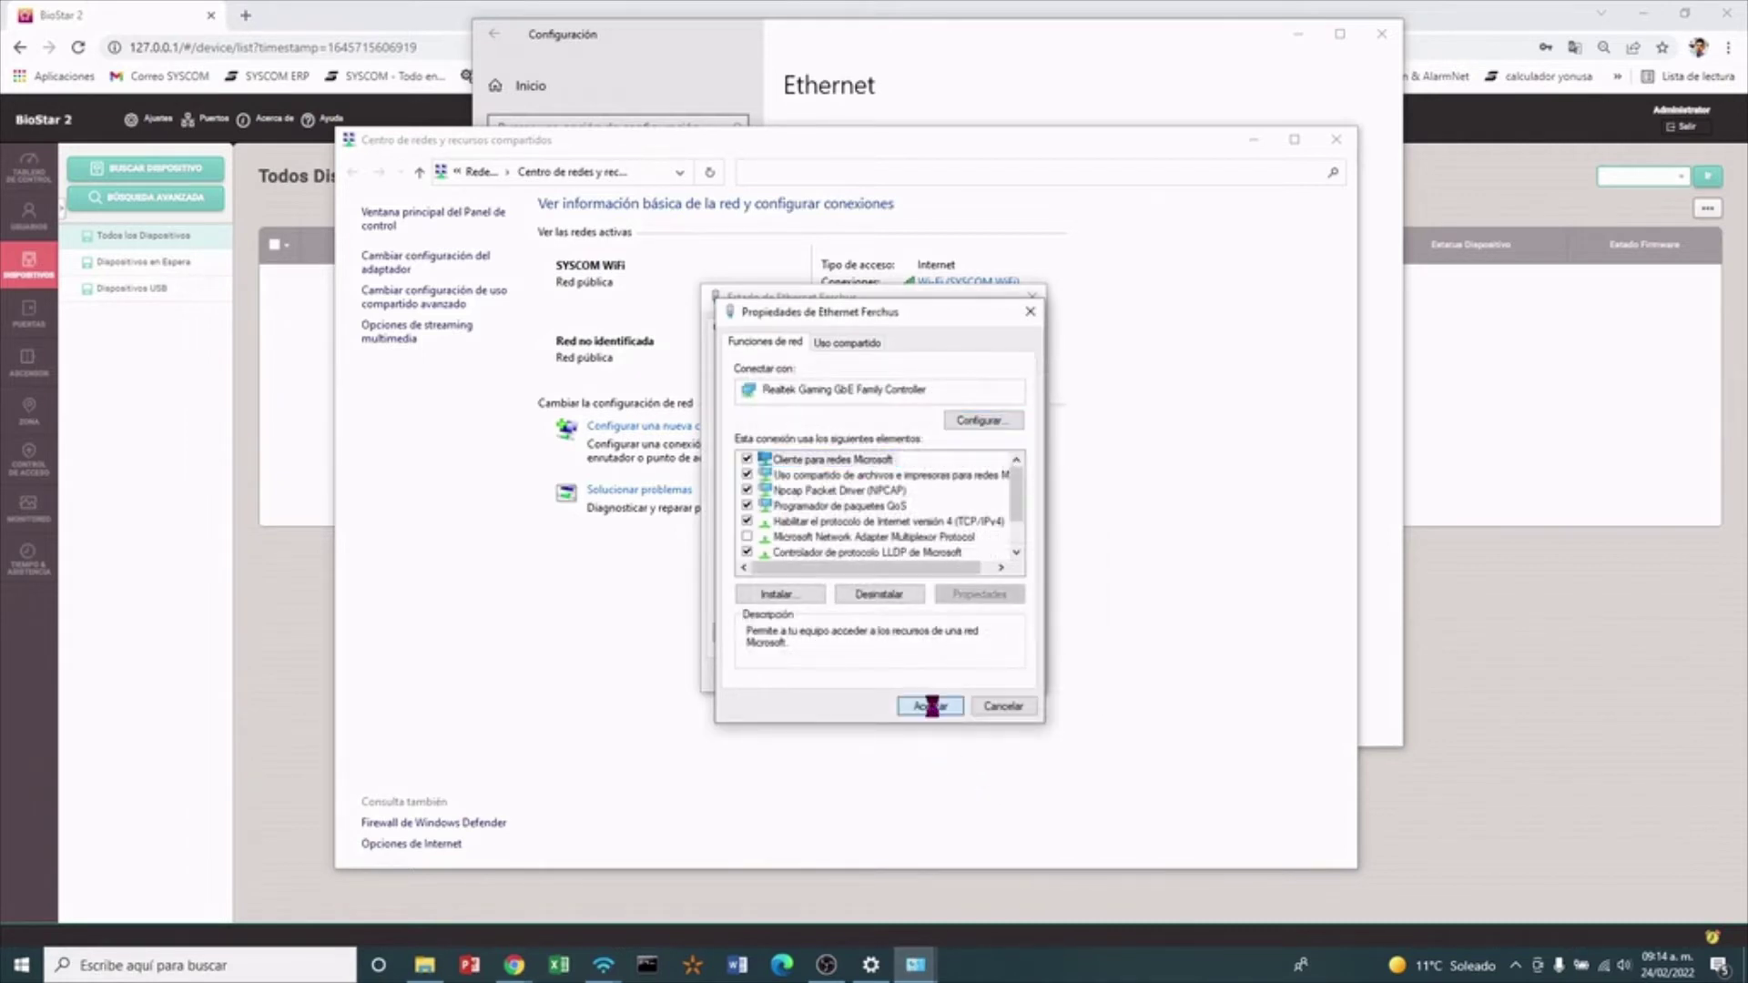
pyautogui.click(927, 707)
pyautogui.click(1000, 677)
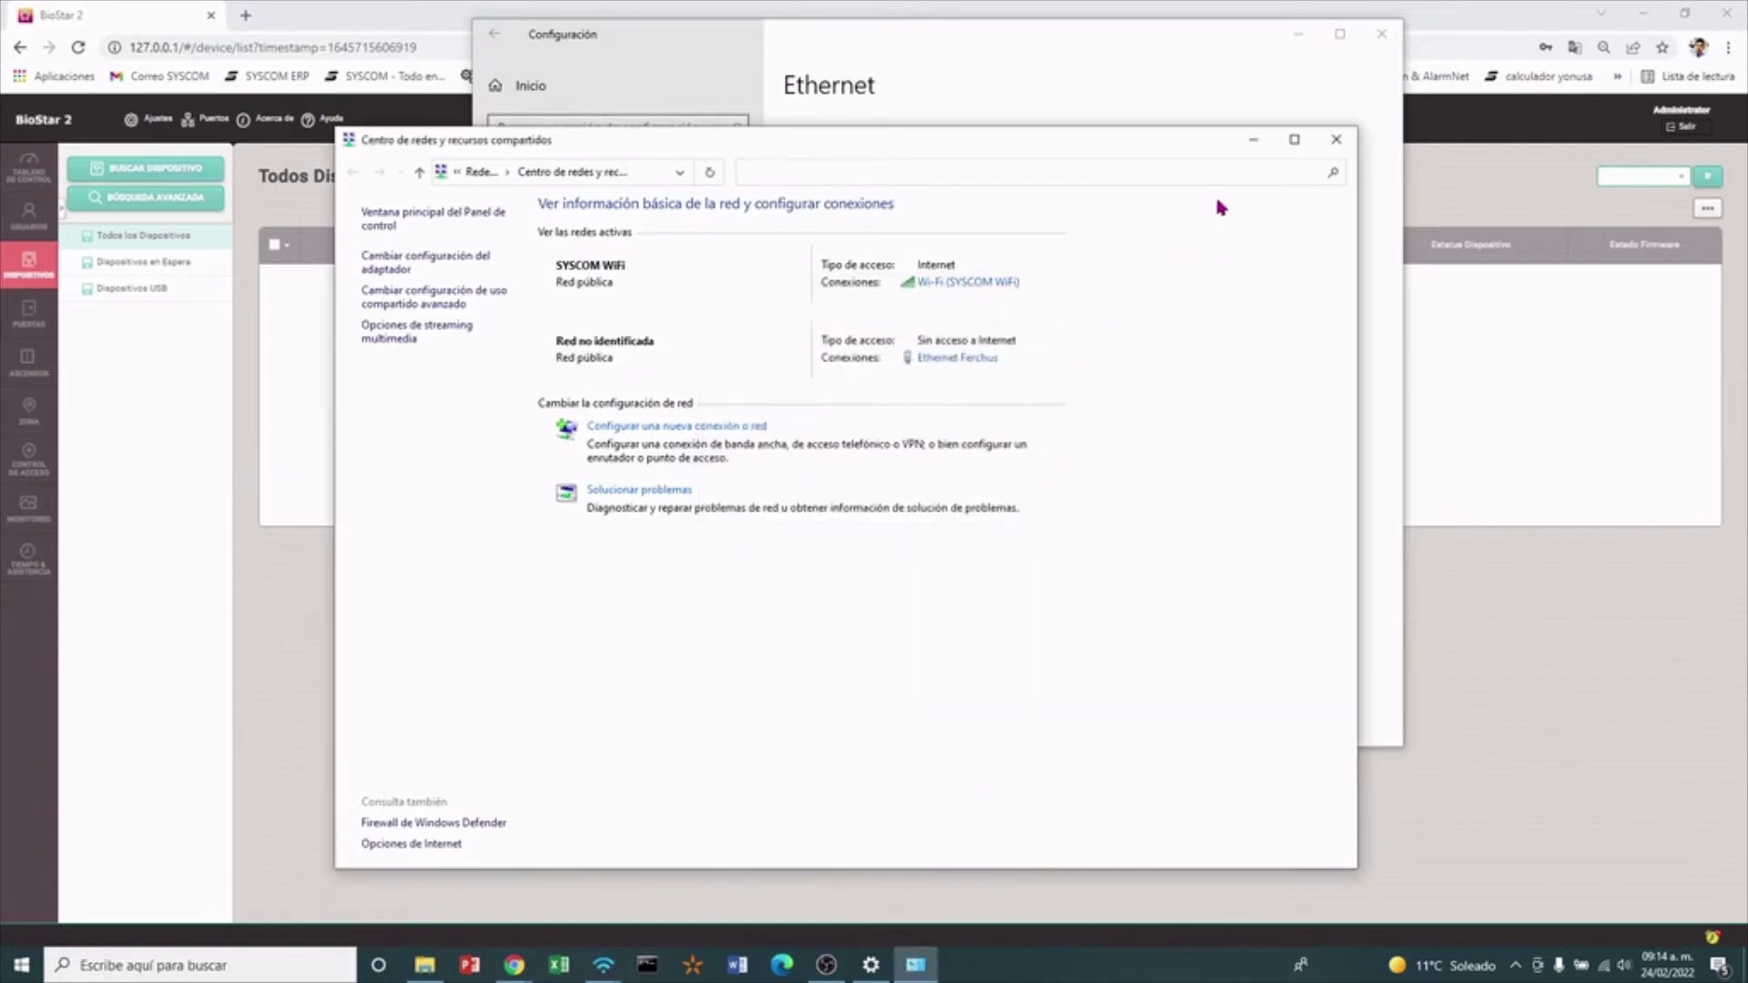
pyautogui.click(1334, 139)
pyautogui.click(1379, 36)
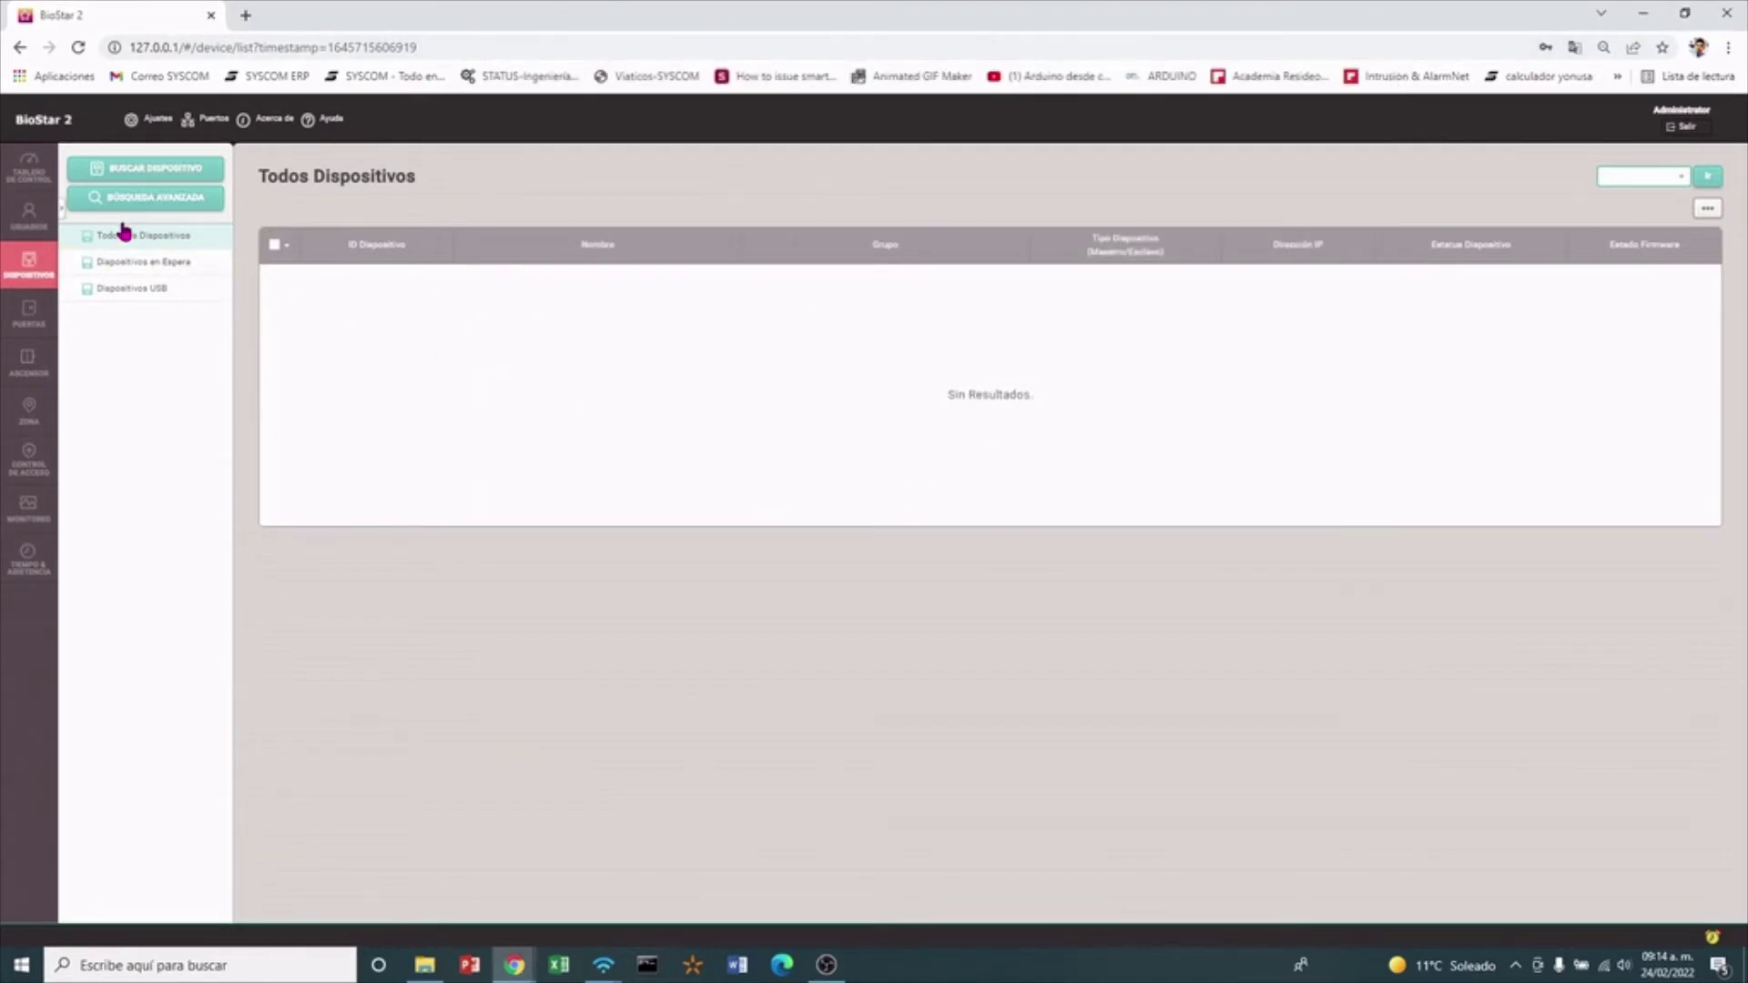
# Search for devices again in BioStar 2 and add the FaceStation F2 at 192.168.1.215
pyautogui.click(137, 165)
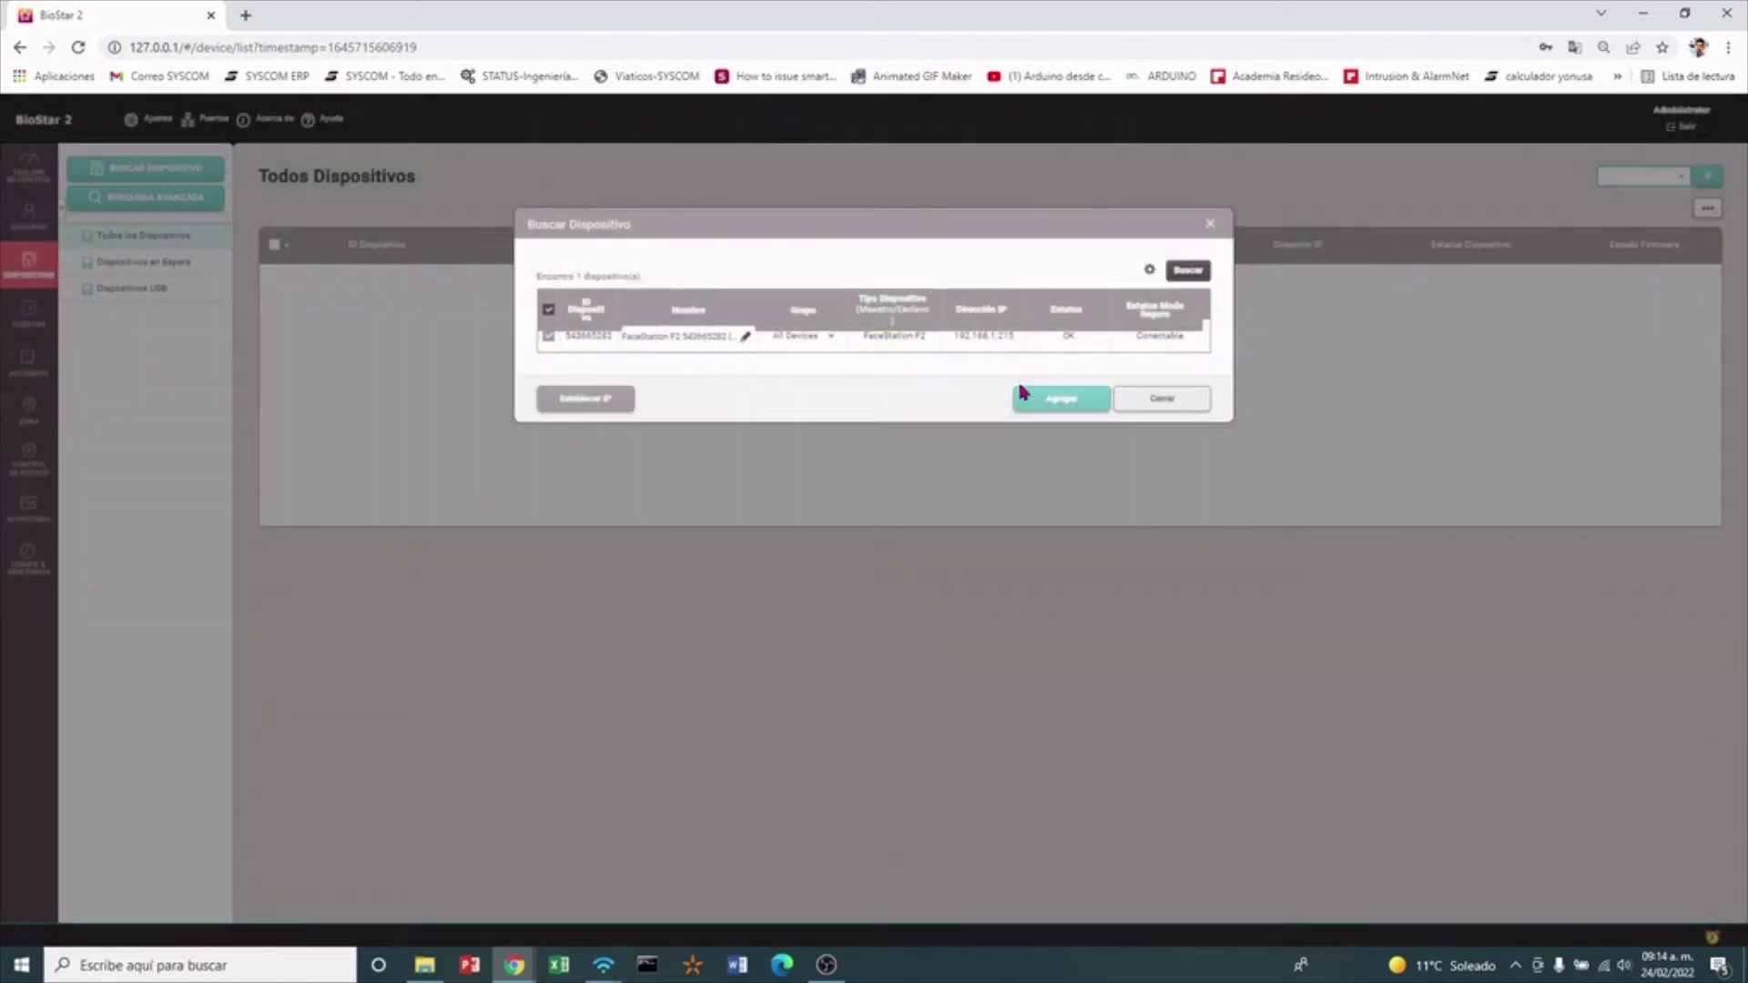
pyautogui.click(1040, 396)
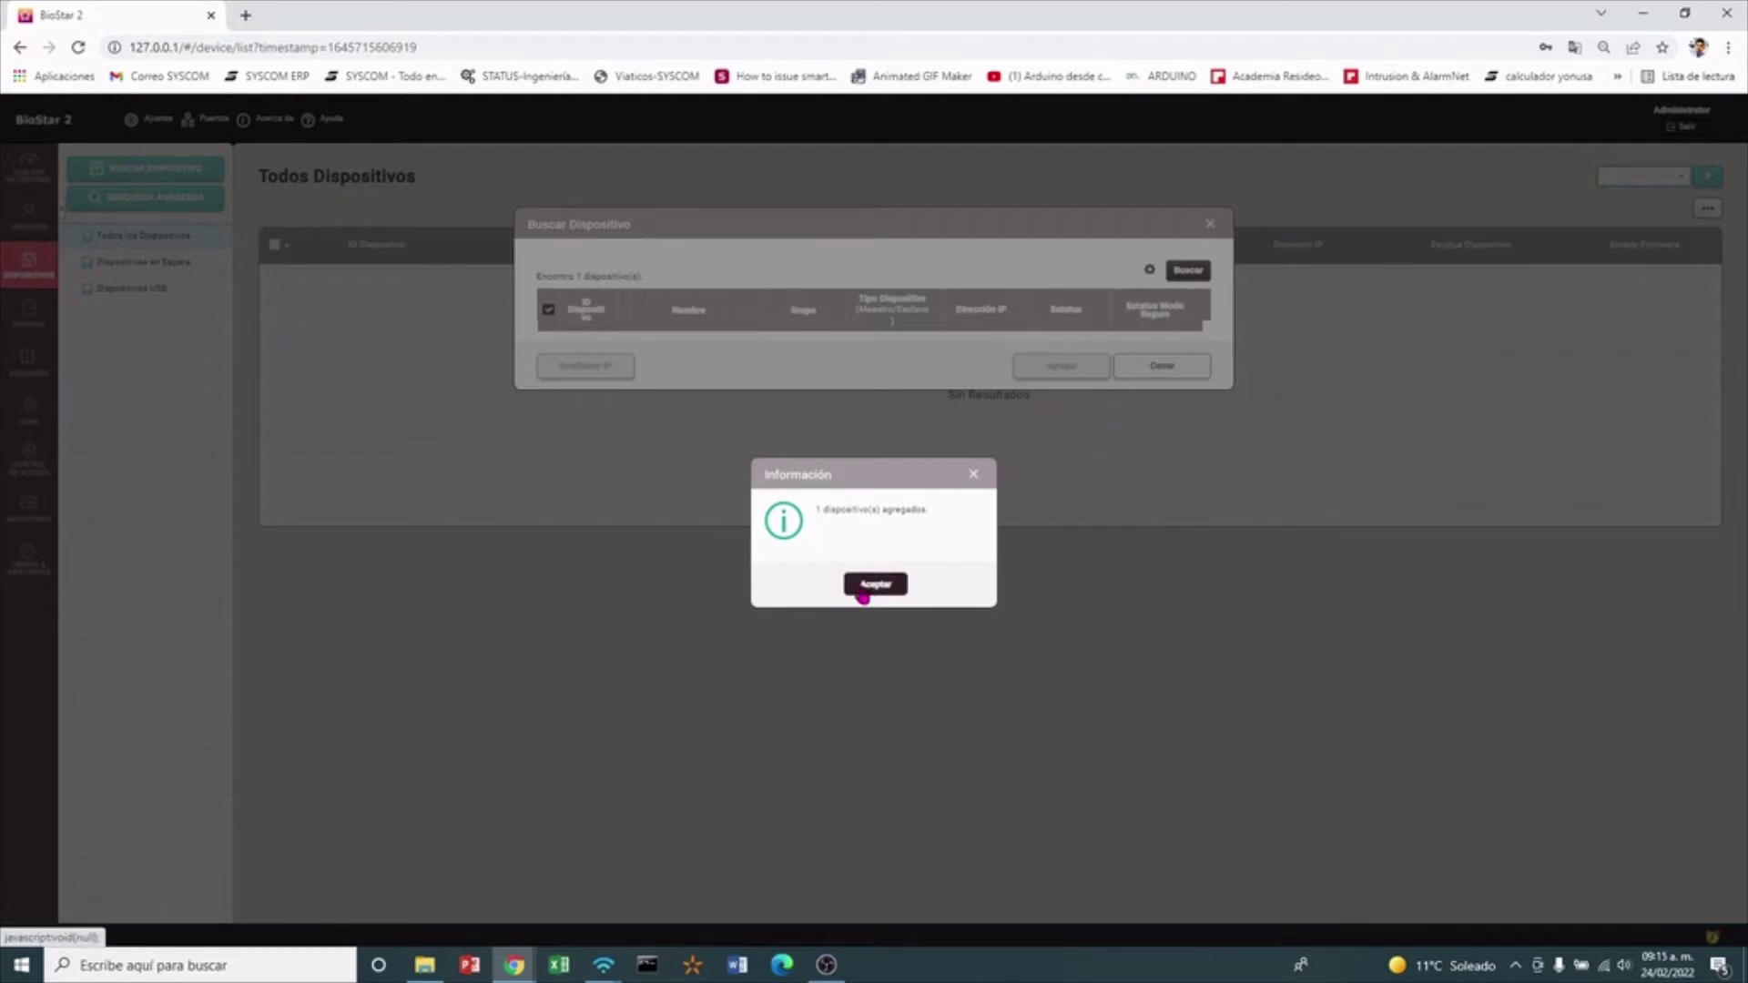
pyautogui.click(862, 585)
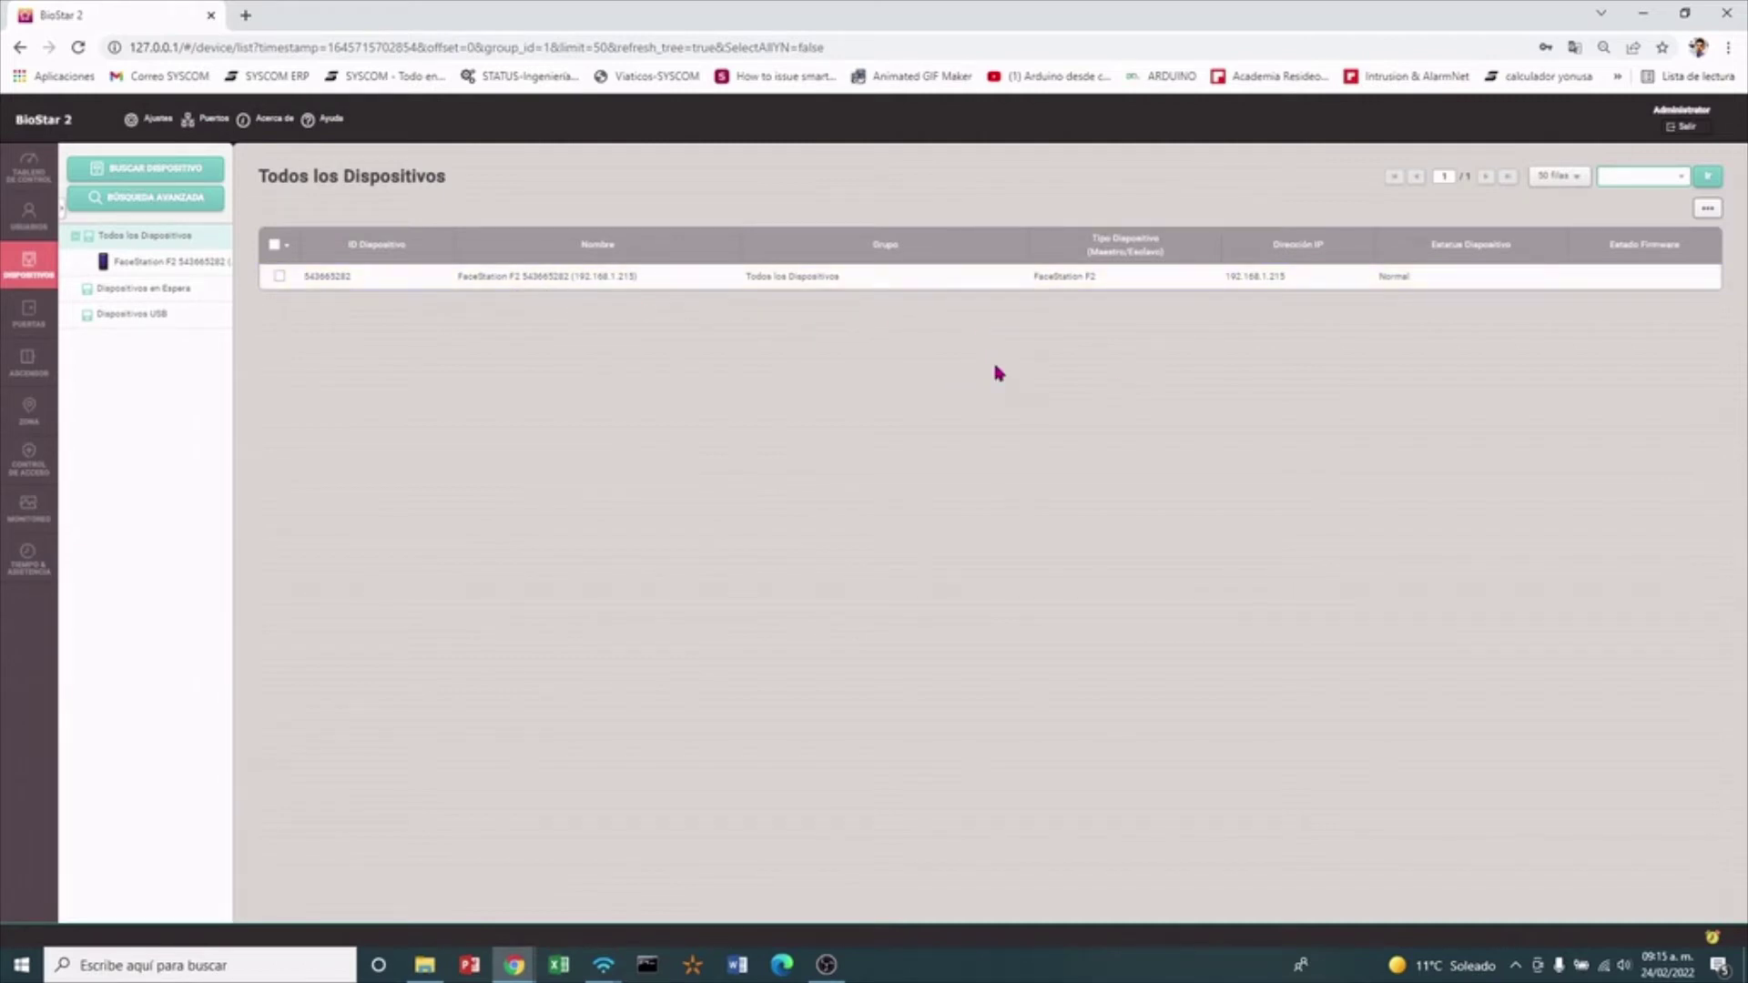
# Set the FaceStation F2's RS485 mode to Maestro and apply the device configuration
pyautogui.click(662, 279)
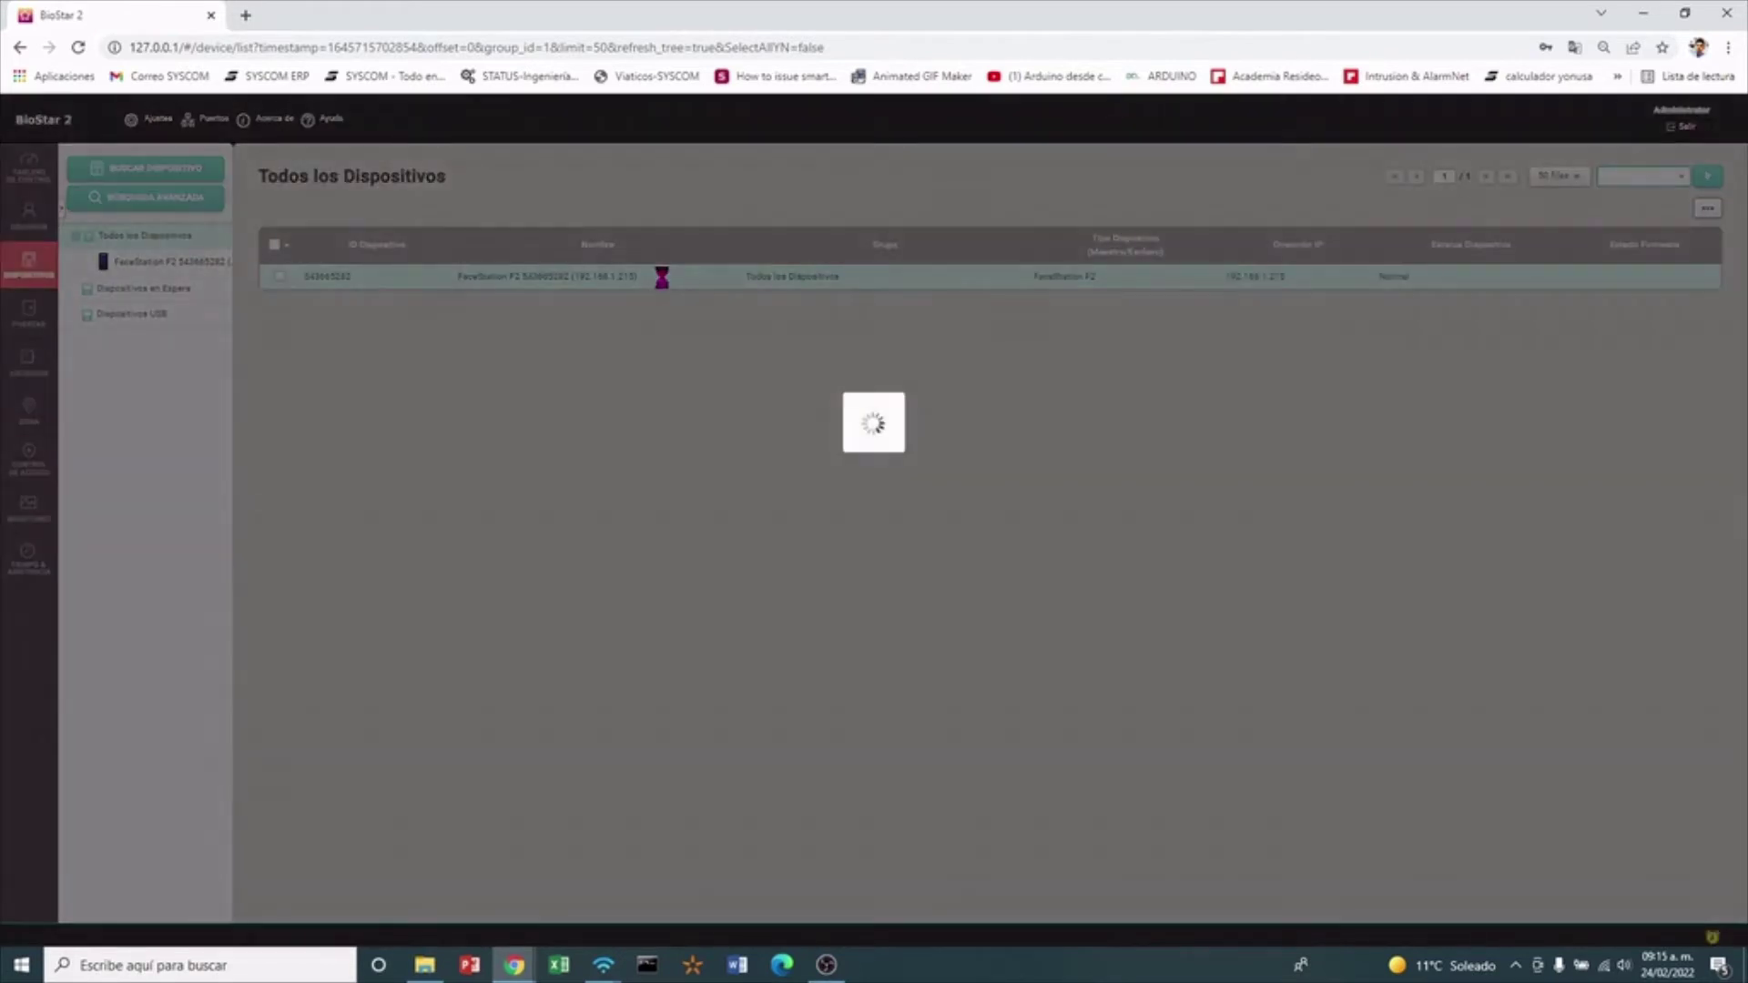
pyautogui.scroll(-4, 901, 519)
pyautogui.scroll(-1, 913, 528)
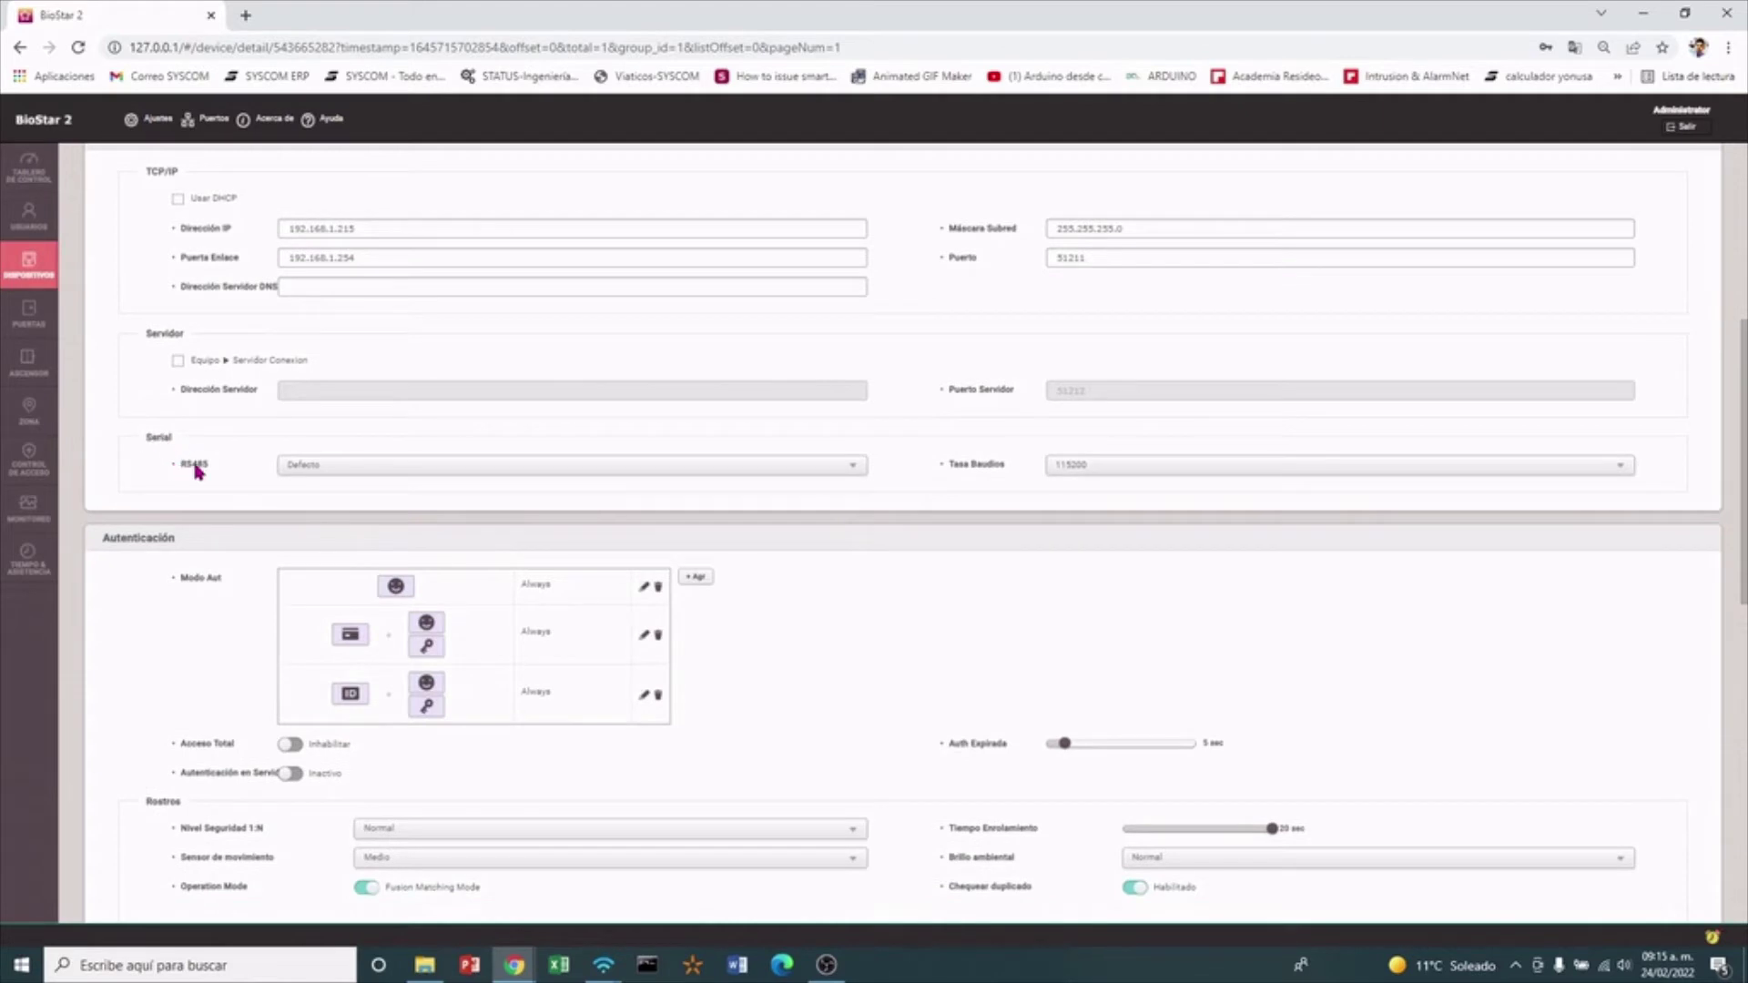
pyautogui.click(315, 465)
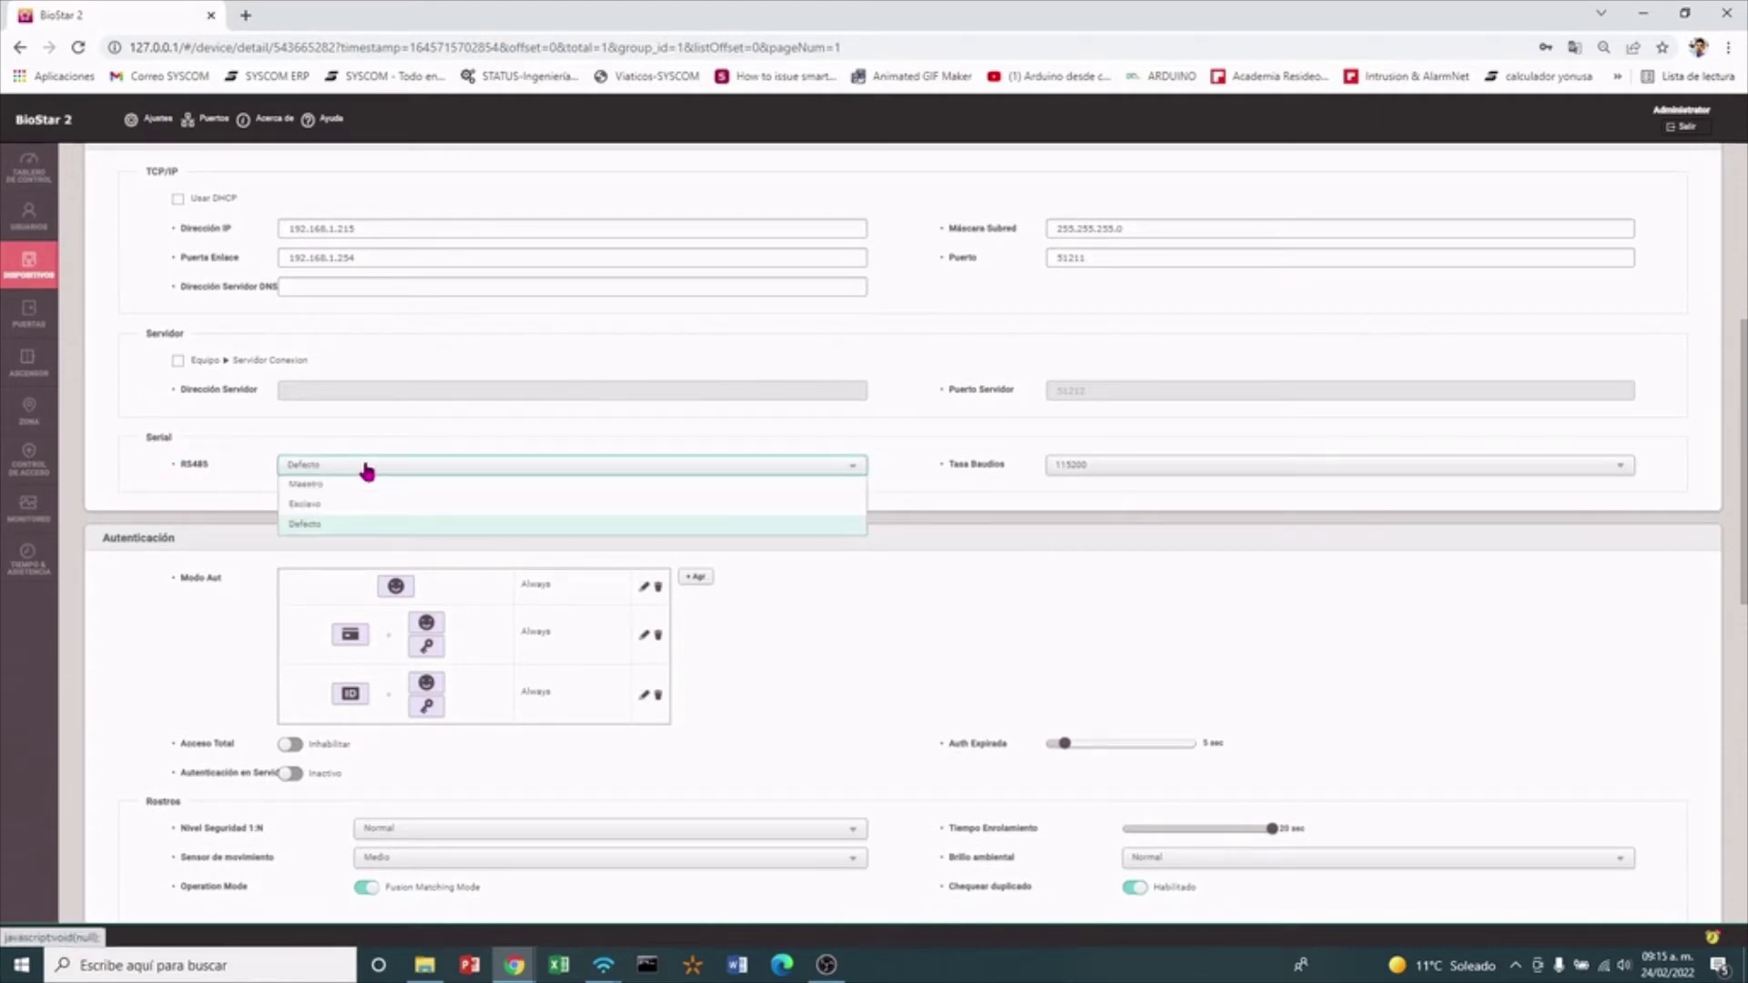
pyautogui.click(344, 487)
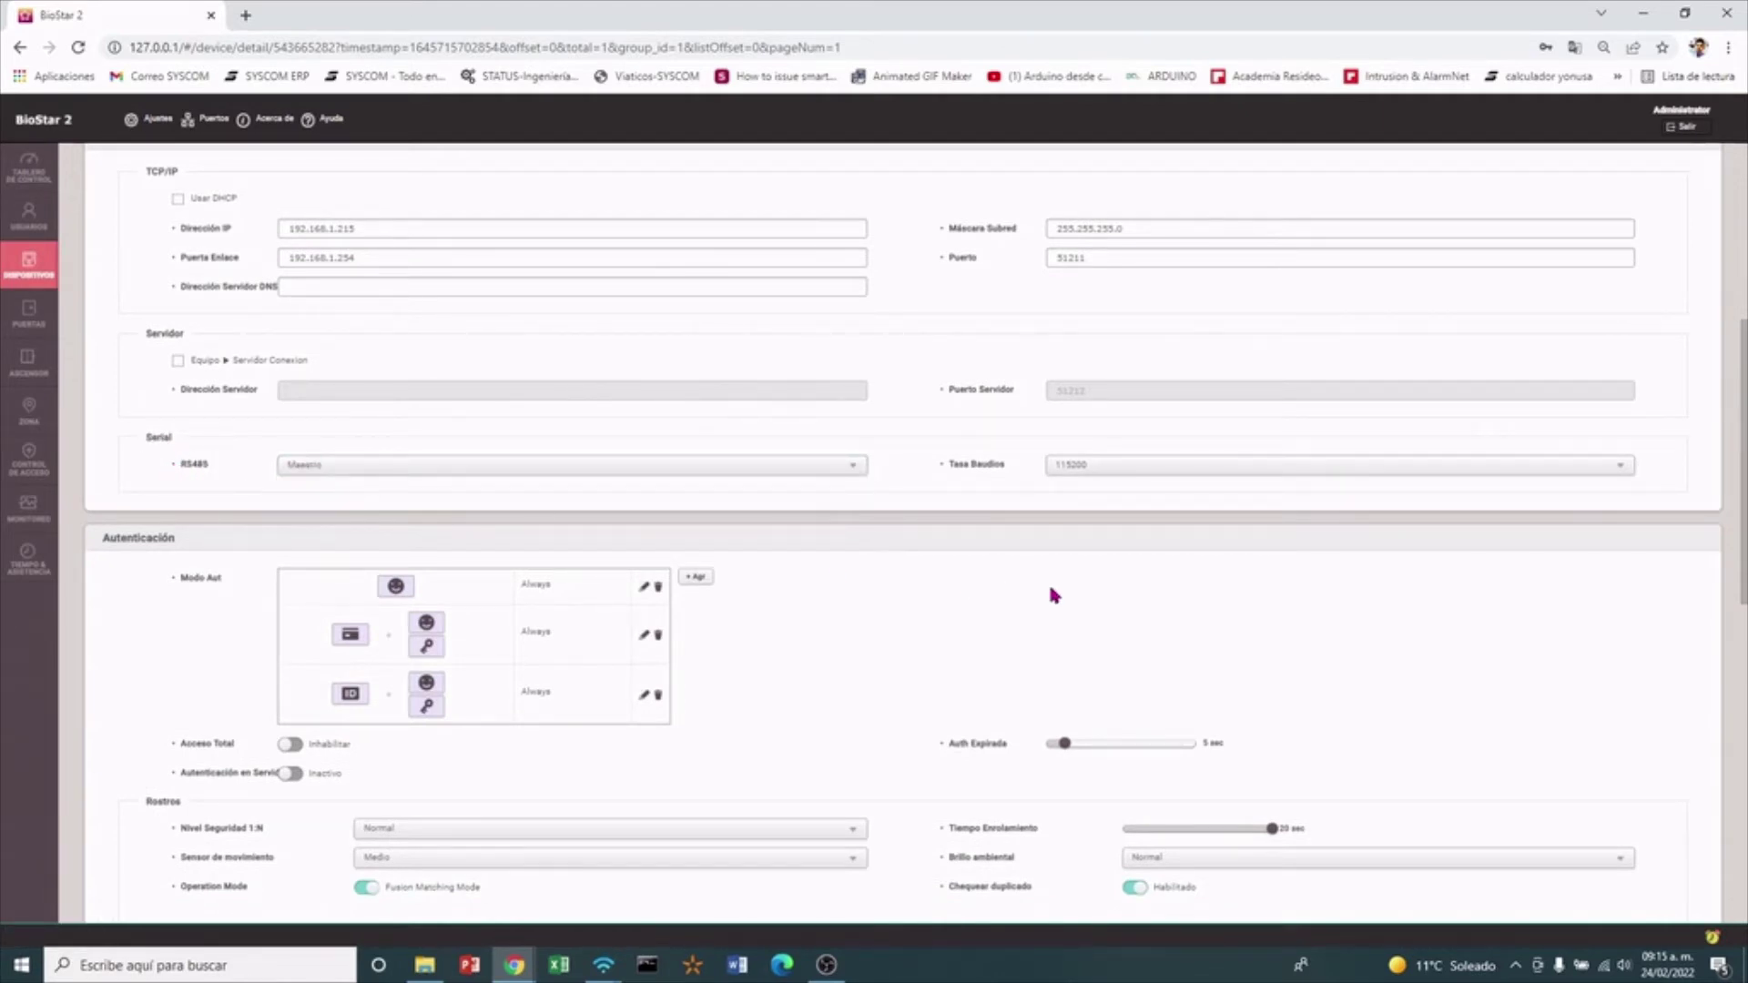
pyautogui.scroll(-4, 1210, 577)
pyautogui.scroll(-5, 1249, 613)
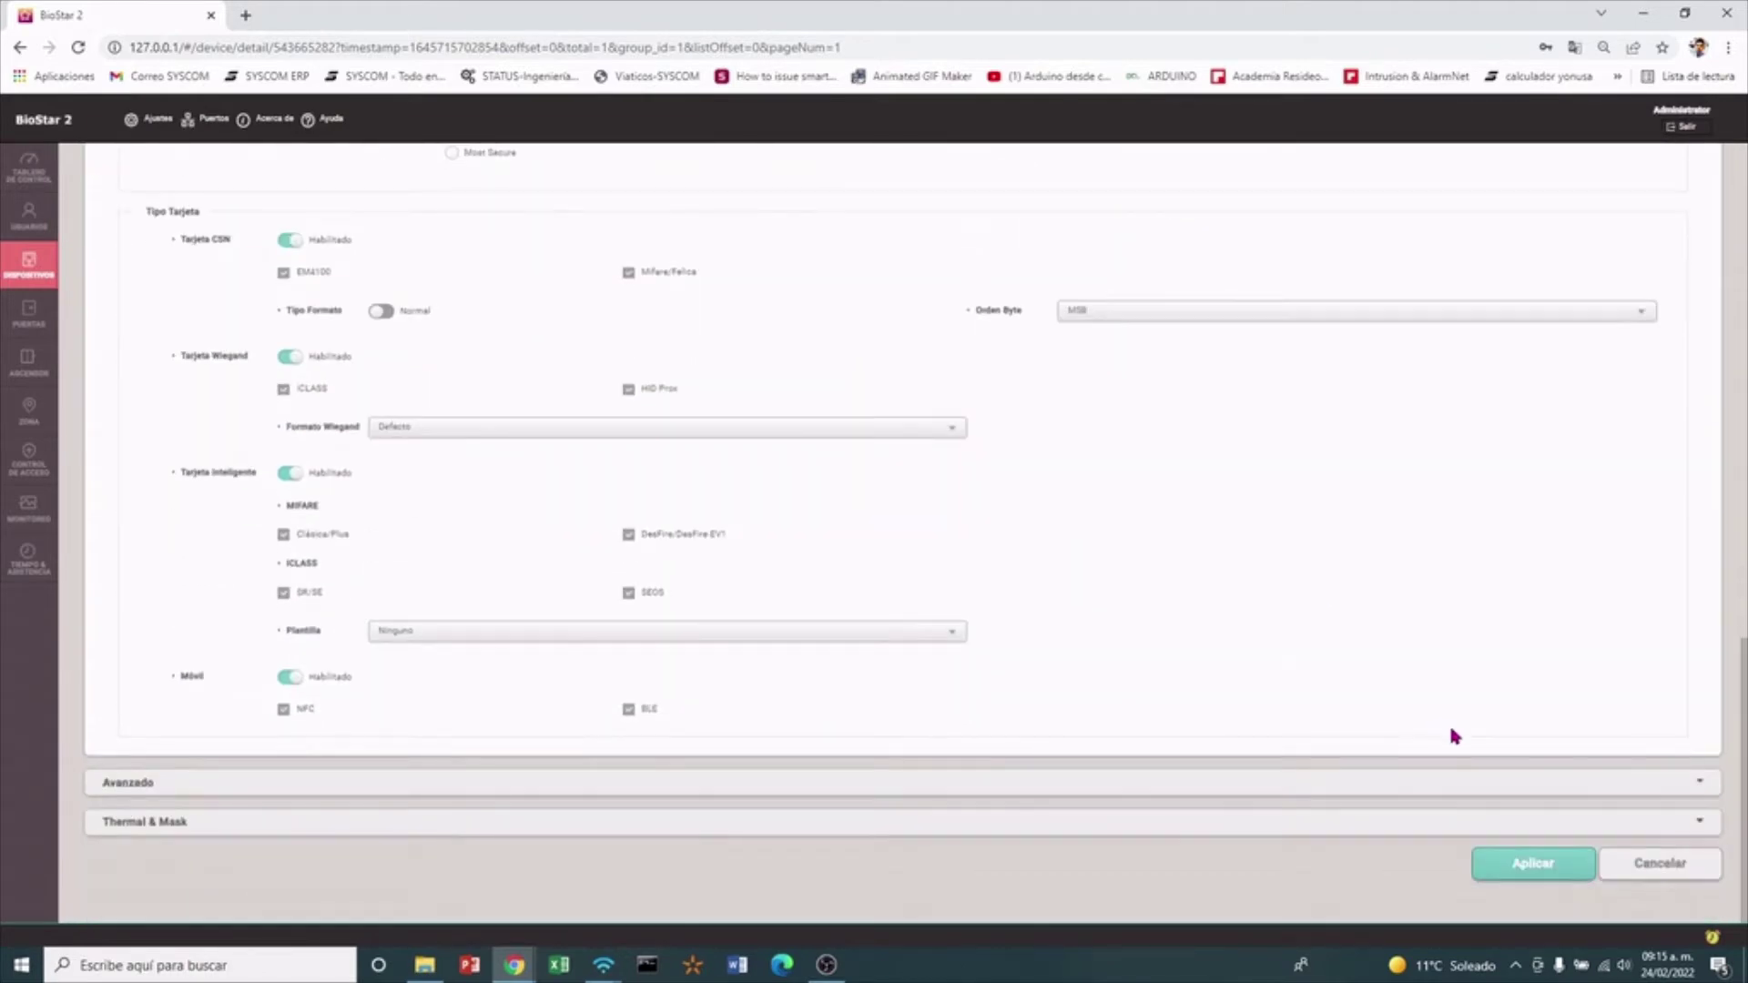
pyautogui.click(1540, 866)
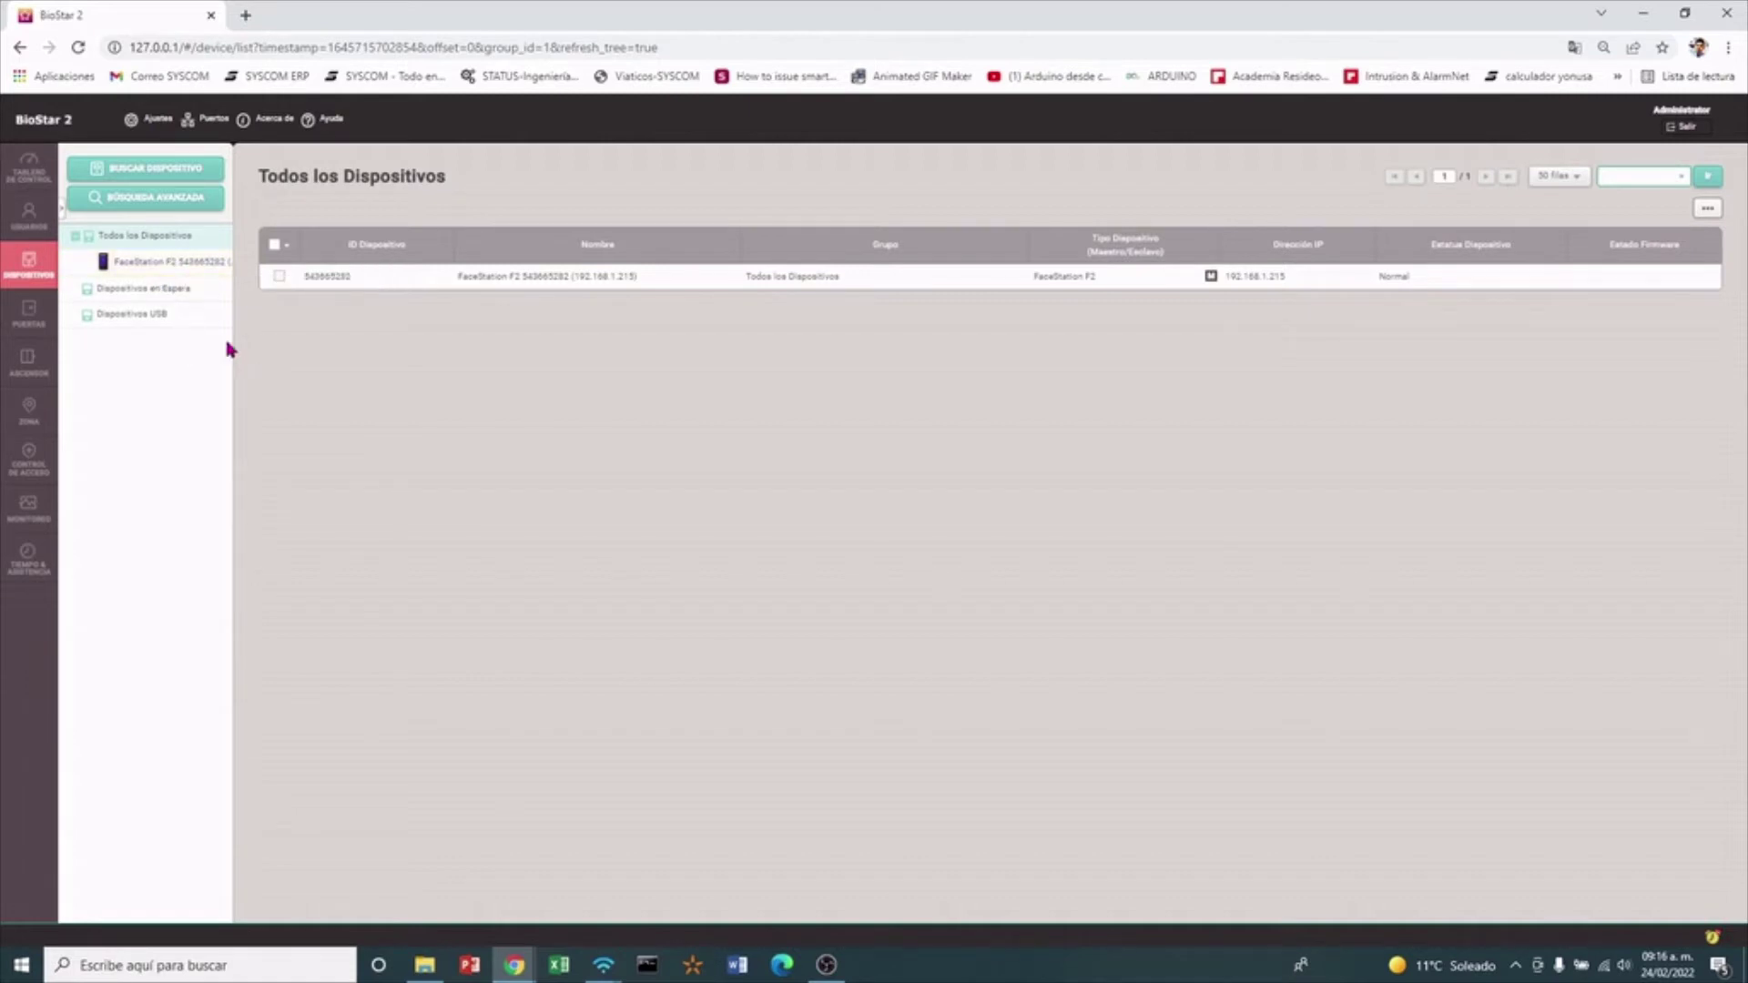
# Search for slave devices of the FaceStation F2 and add the DM-20 module
pyautogui.click(143, 263)
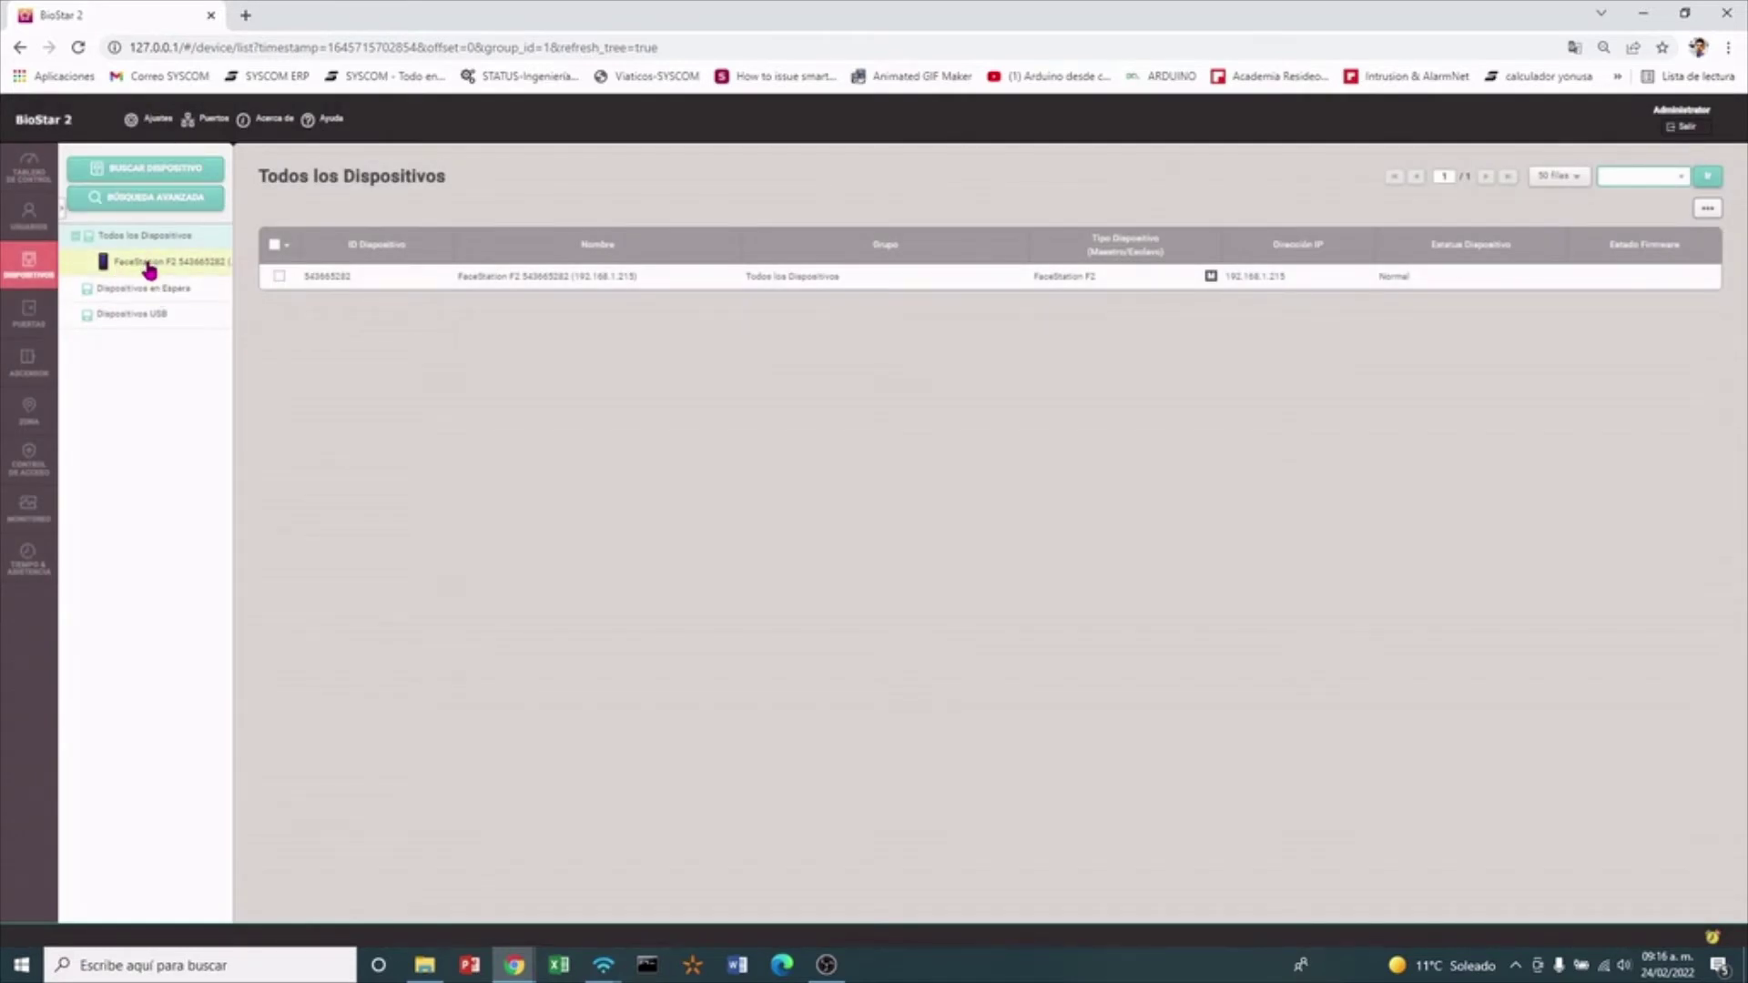
pyautogui.rightClick(149, 269)
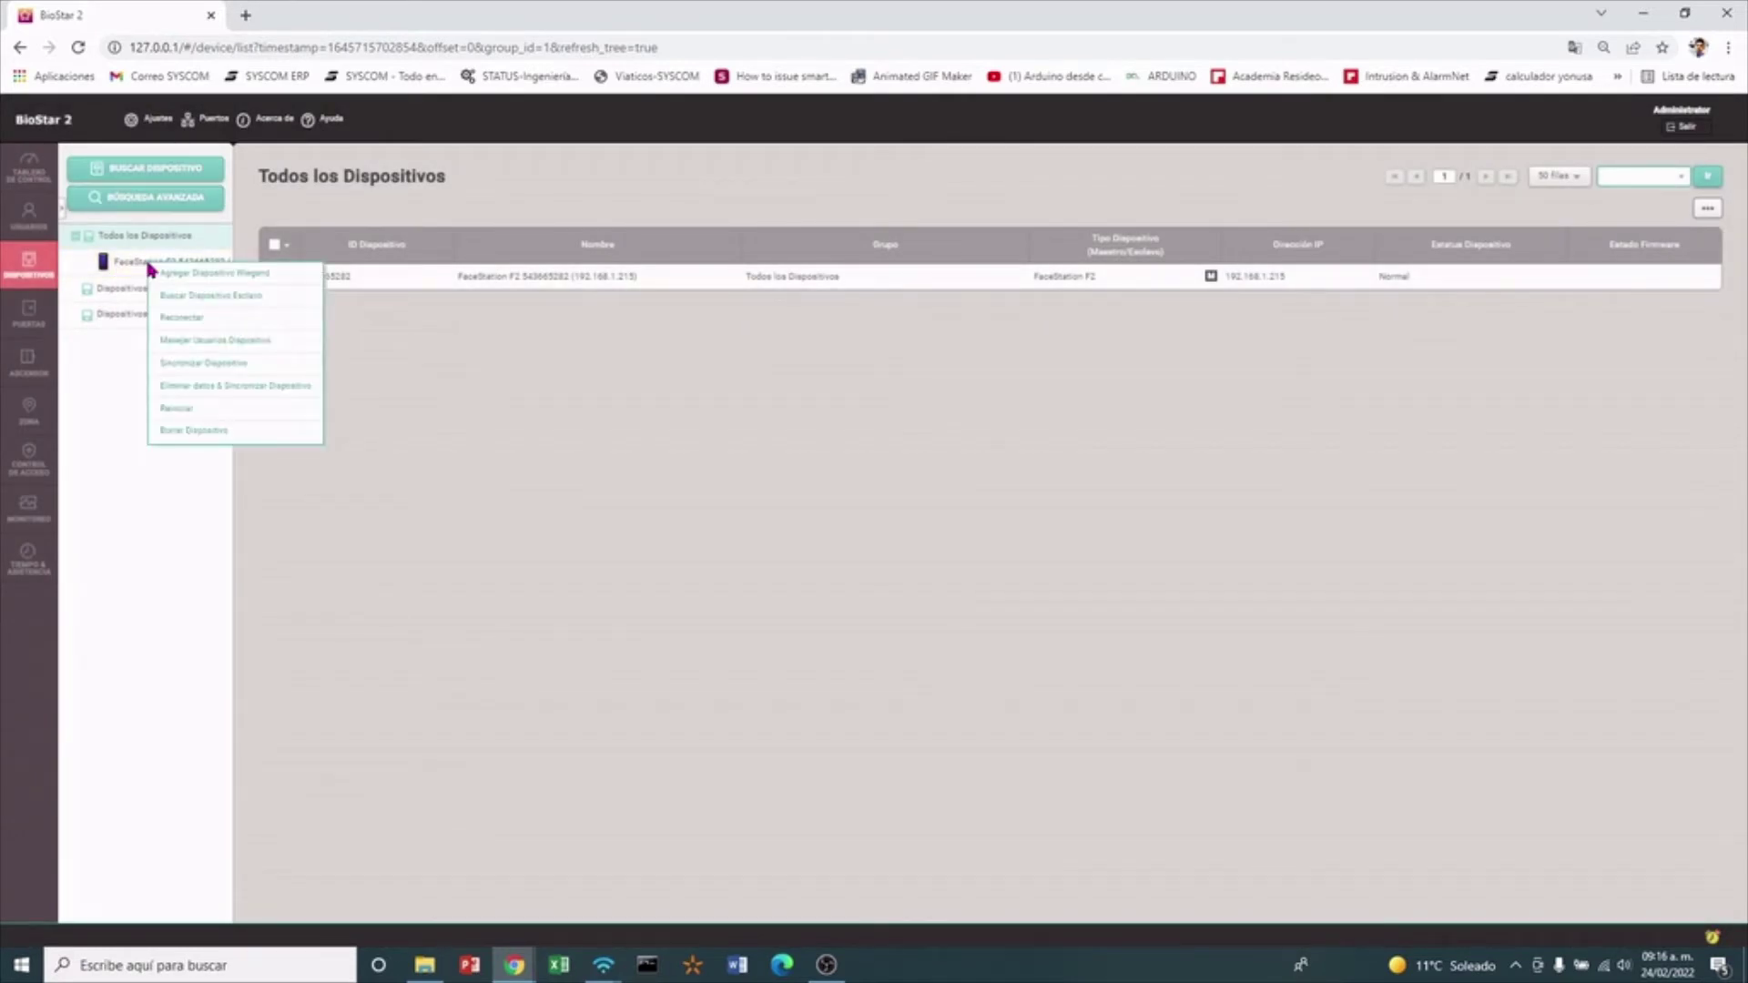
pyautogui.click(206, 299)
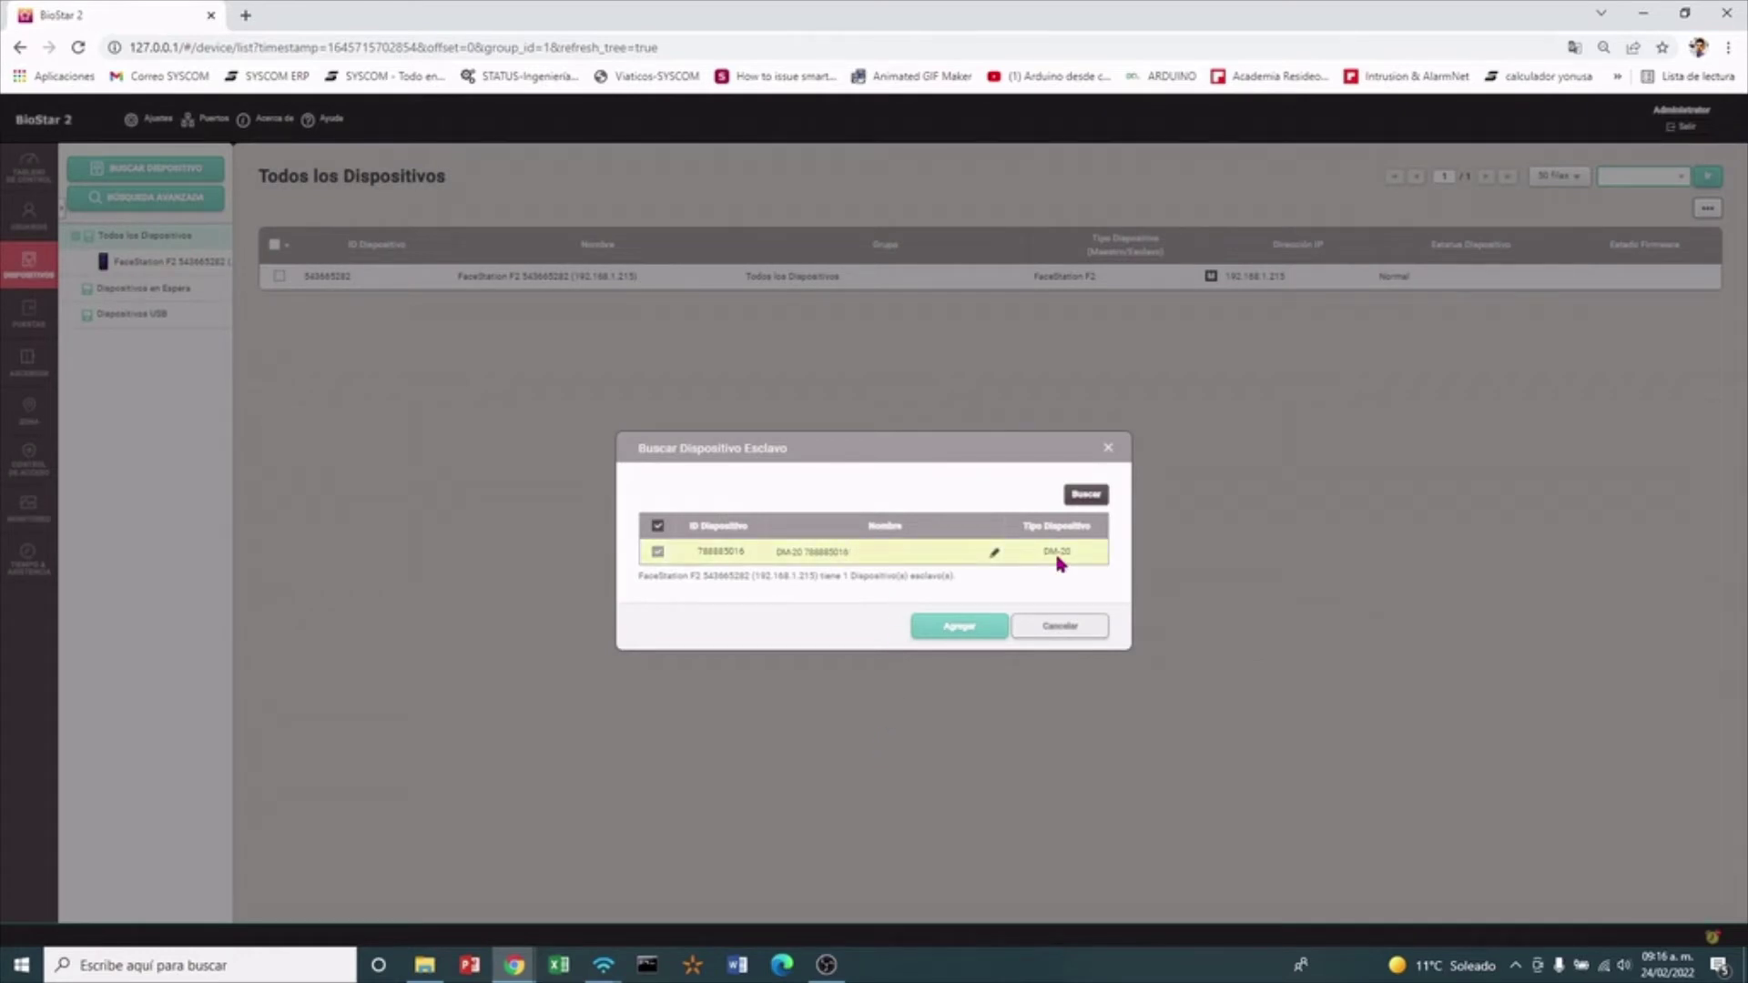
pyautogui.click(963, 626)
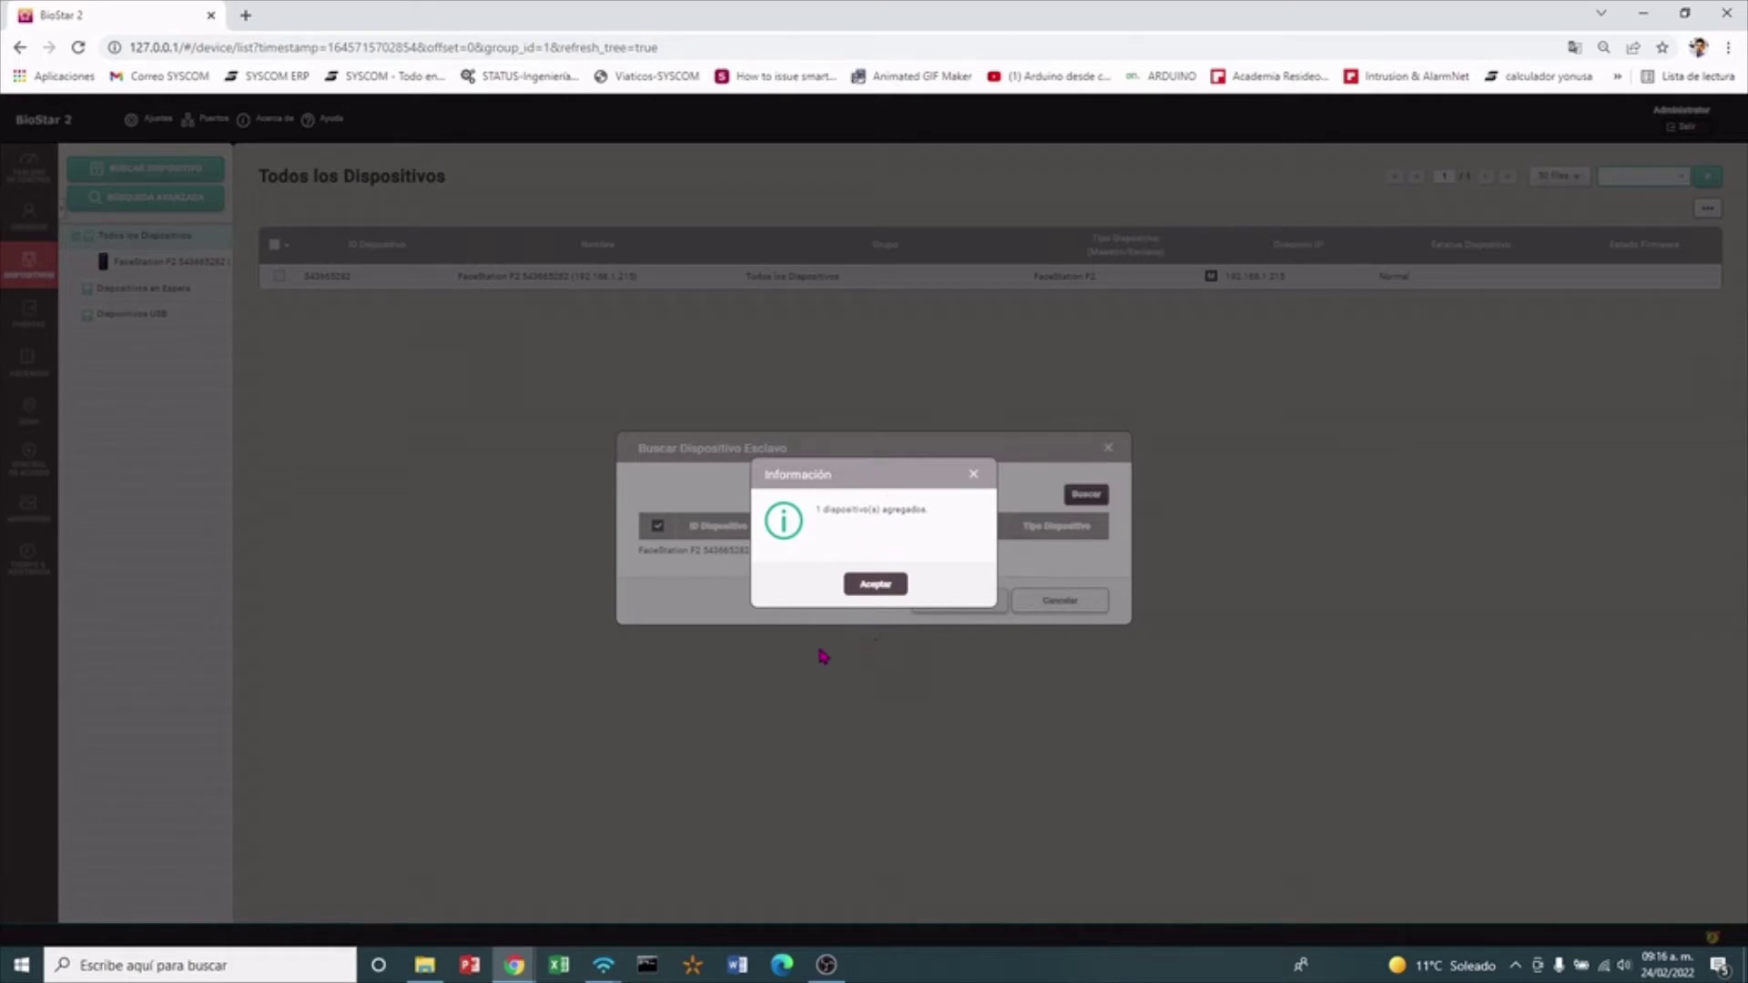
pyautogui.click(874, 583)
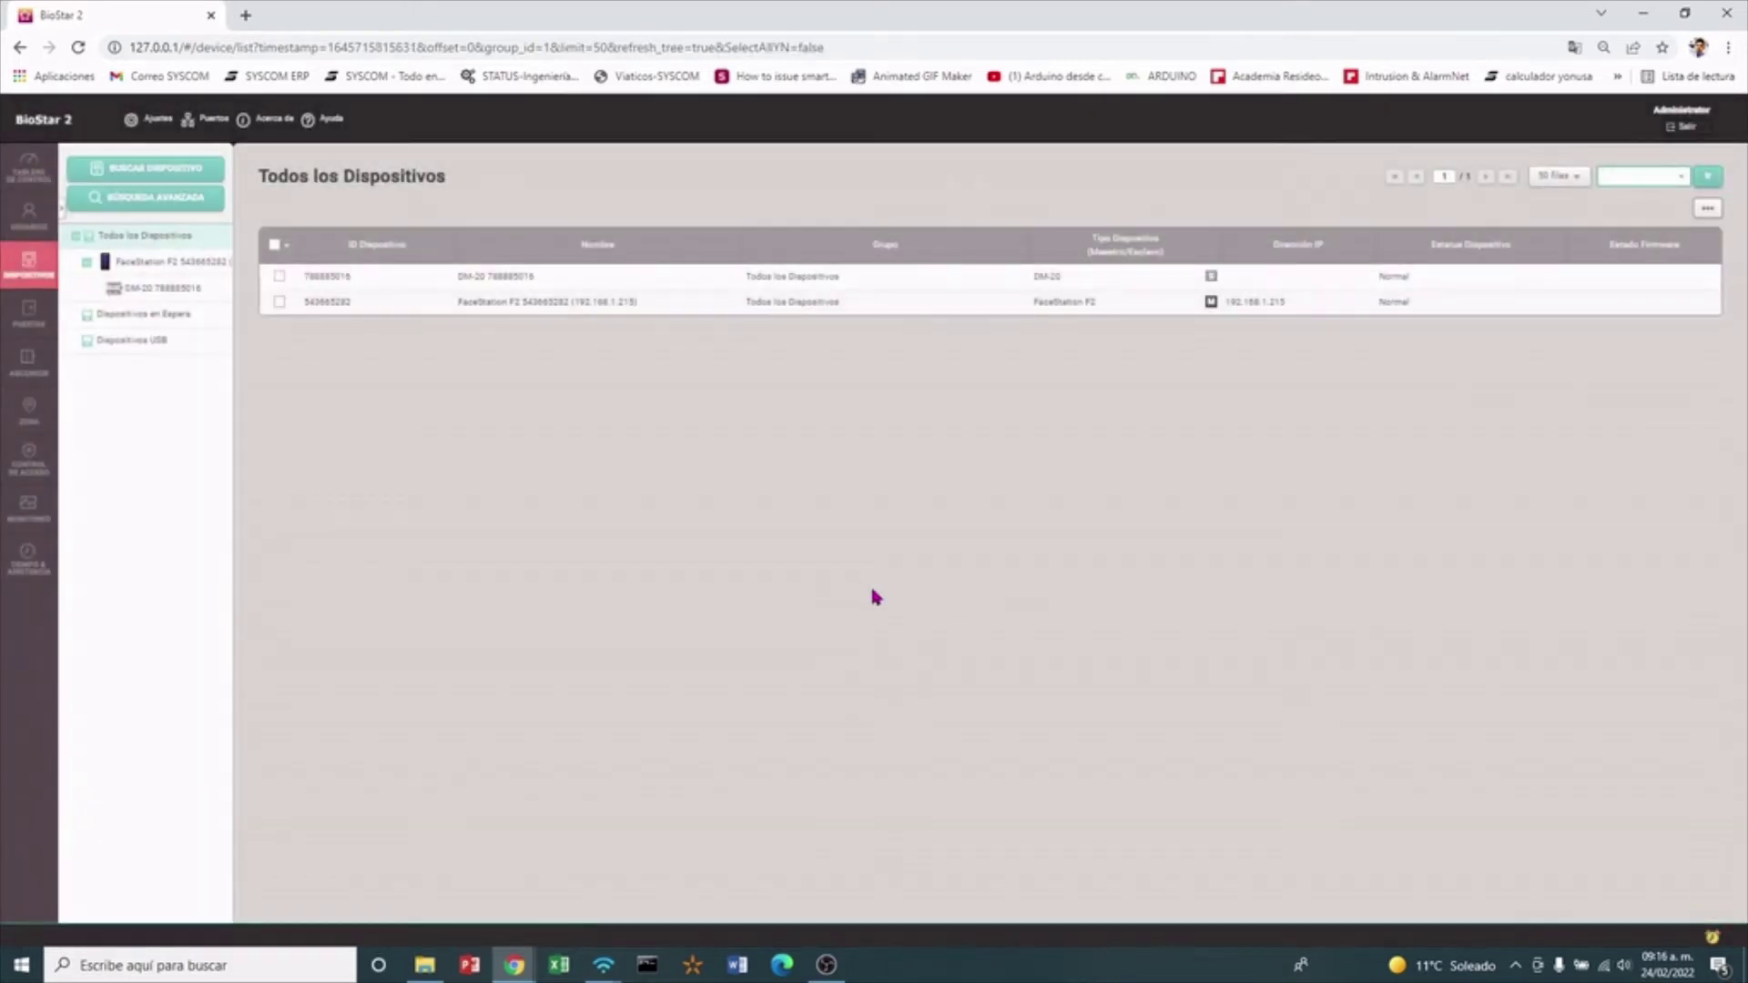
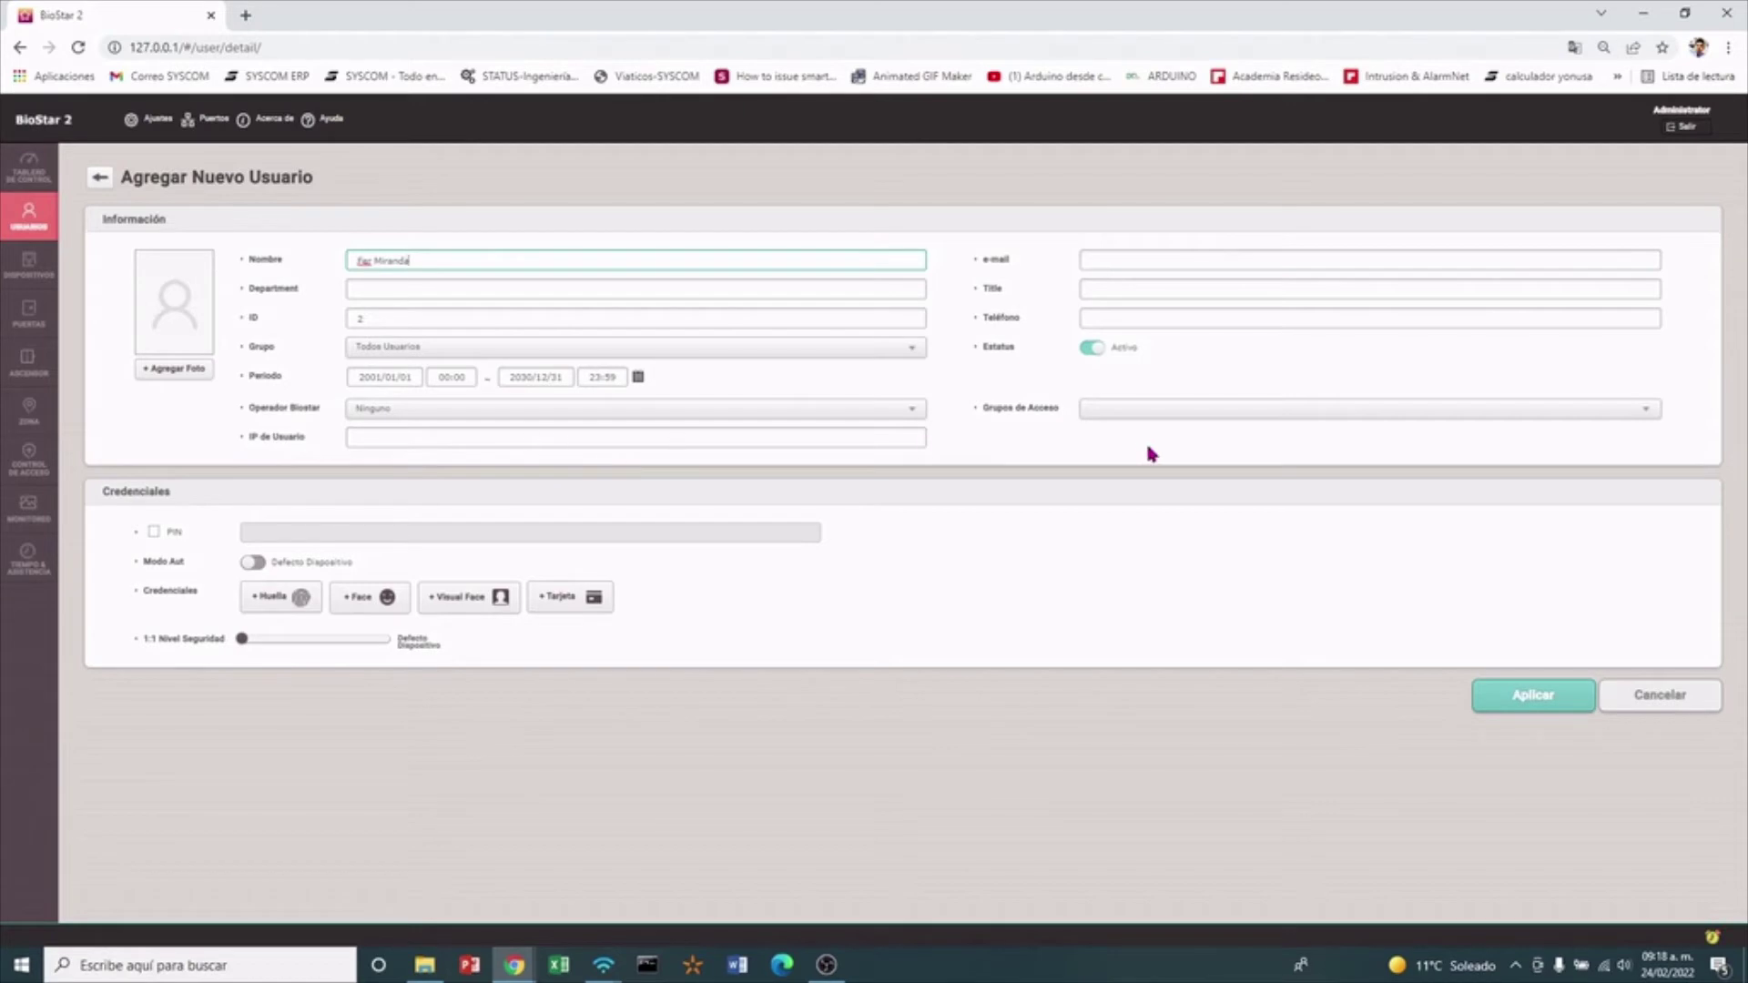
pyautogui.click(1134, 415)
pyautogui.click(1091, 520)
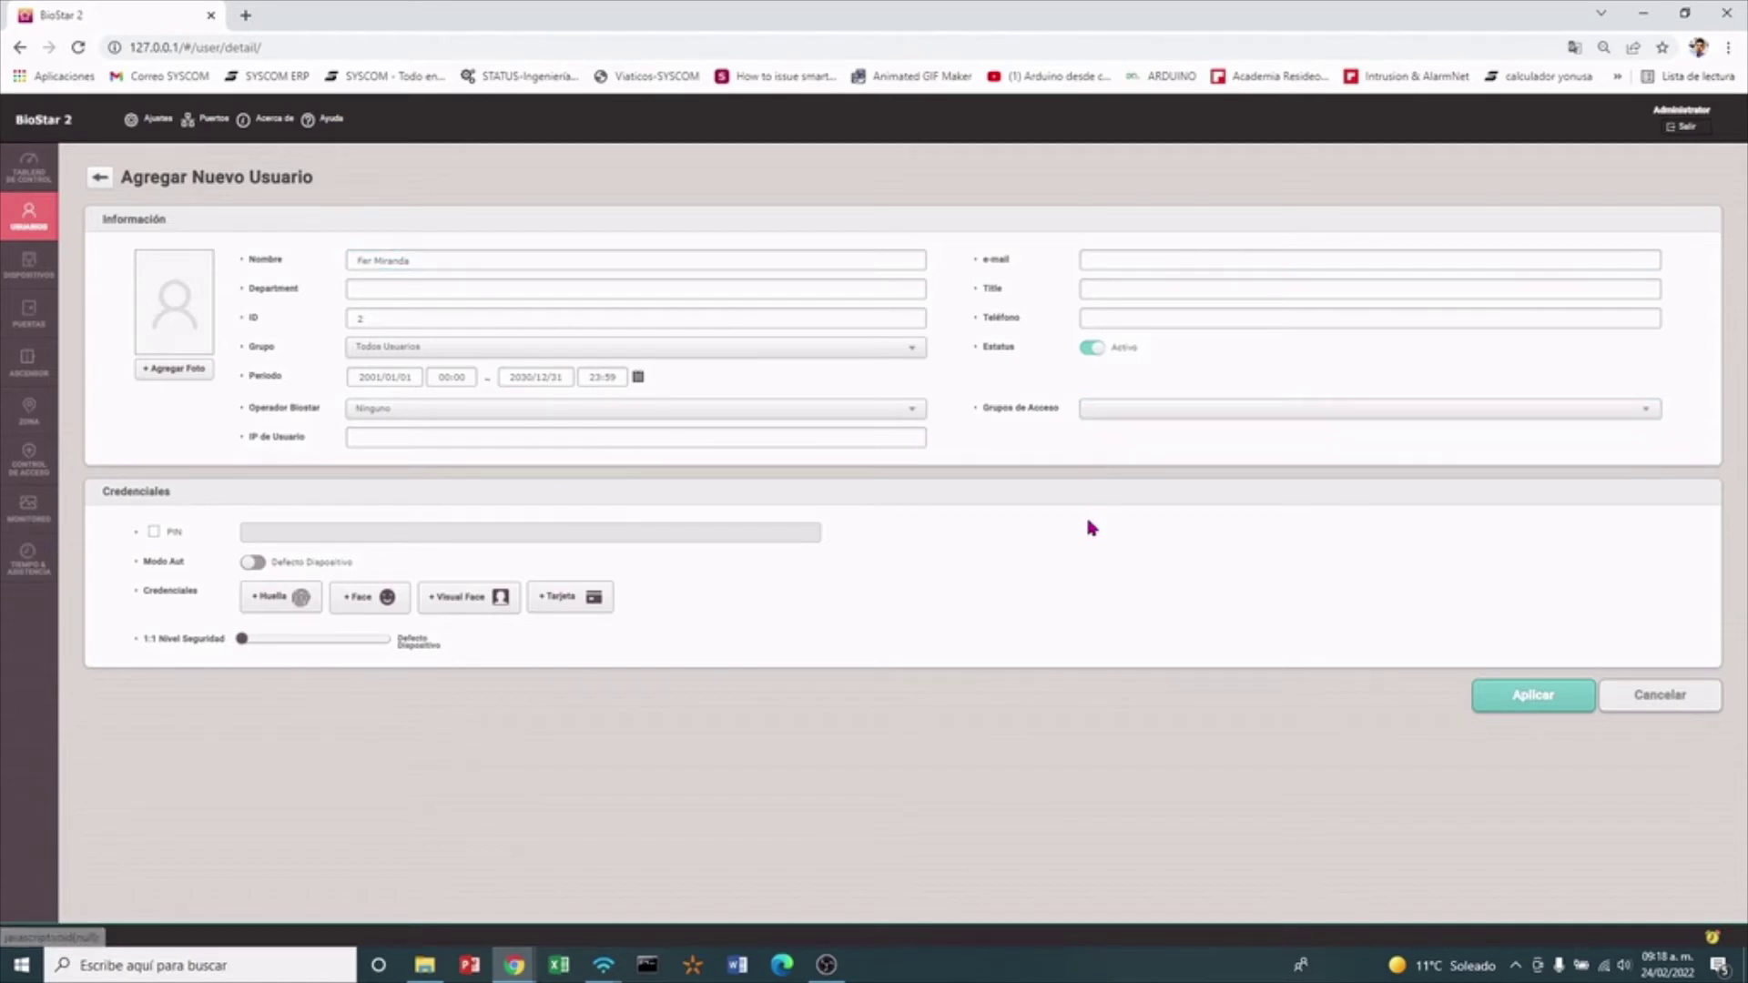
# Enrol a CSN card for the new user by reading it on the FaceStation F2, and save the user
pyautogui.click(585, 597)
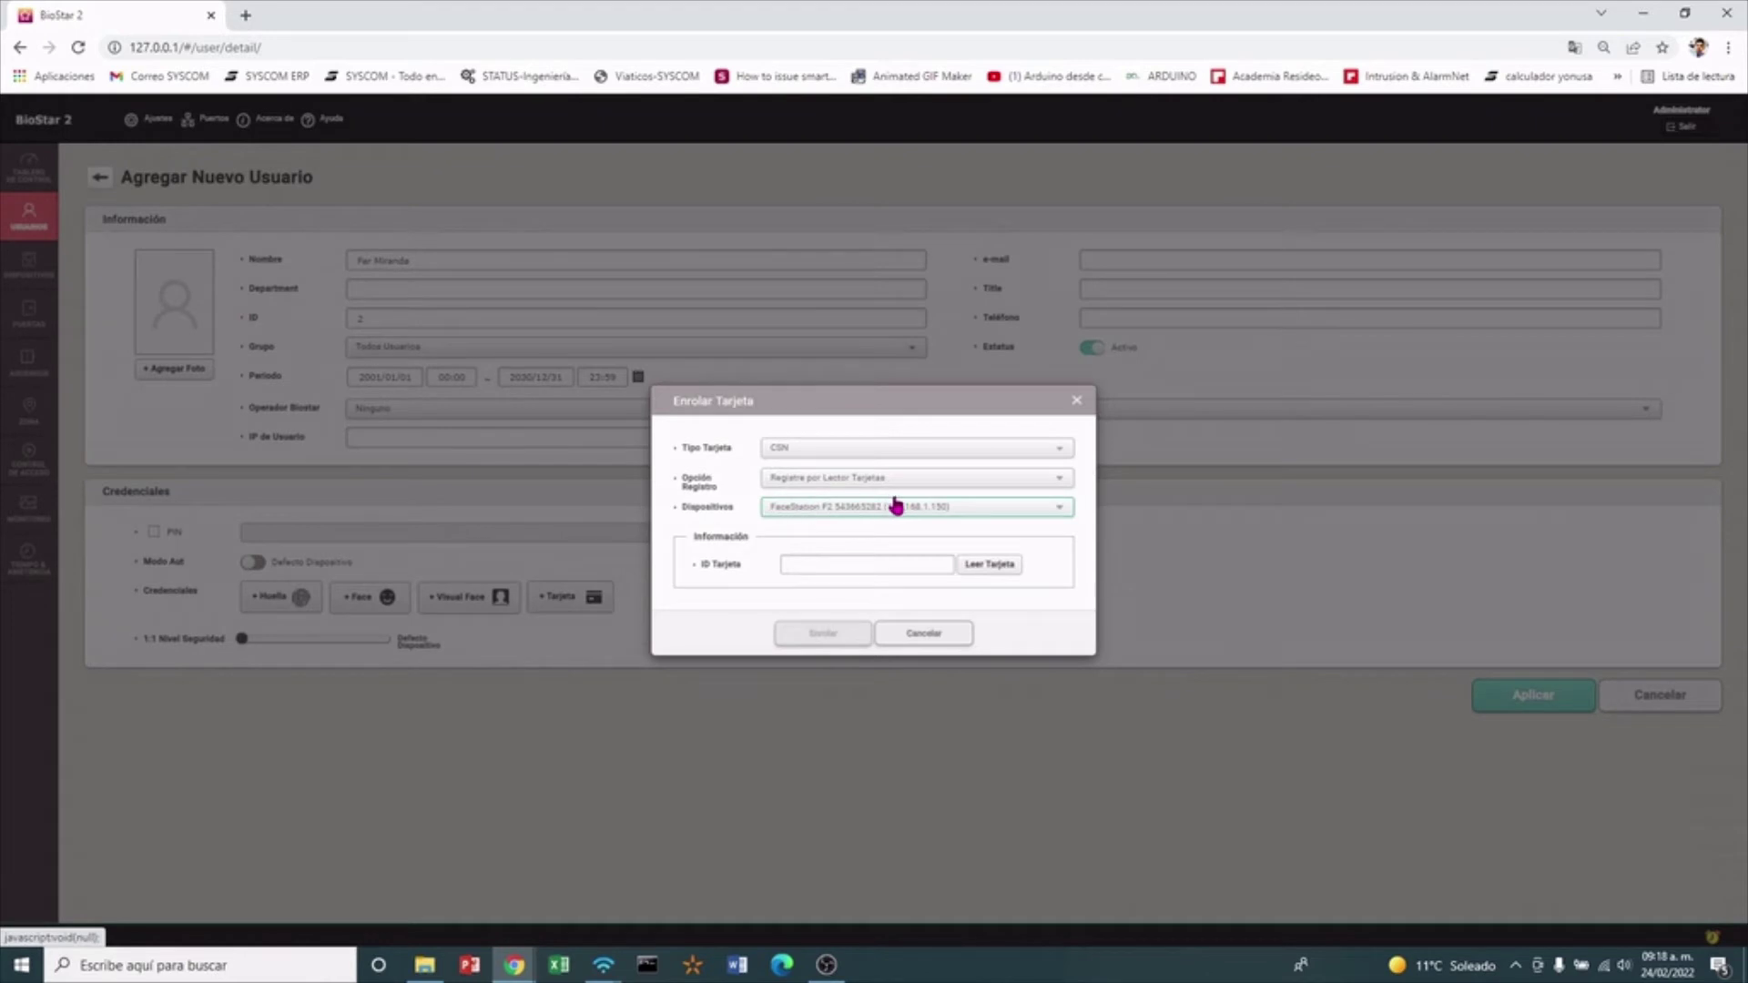
pyautogui.click(991, 566)
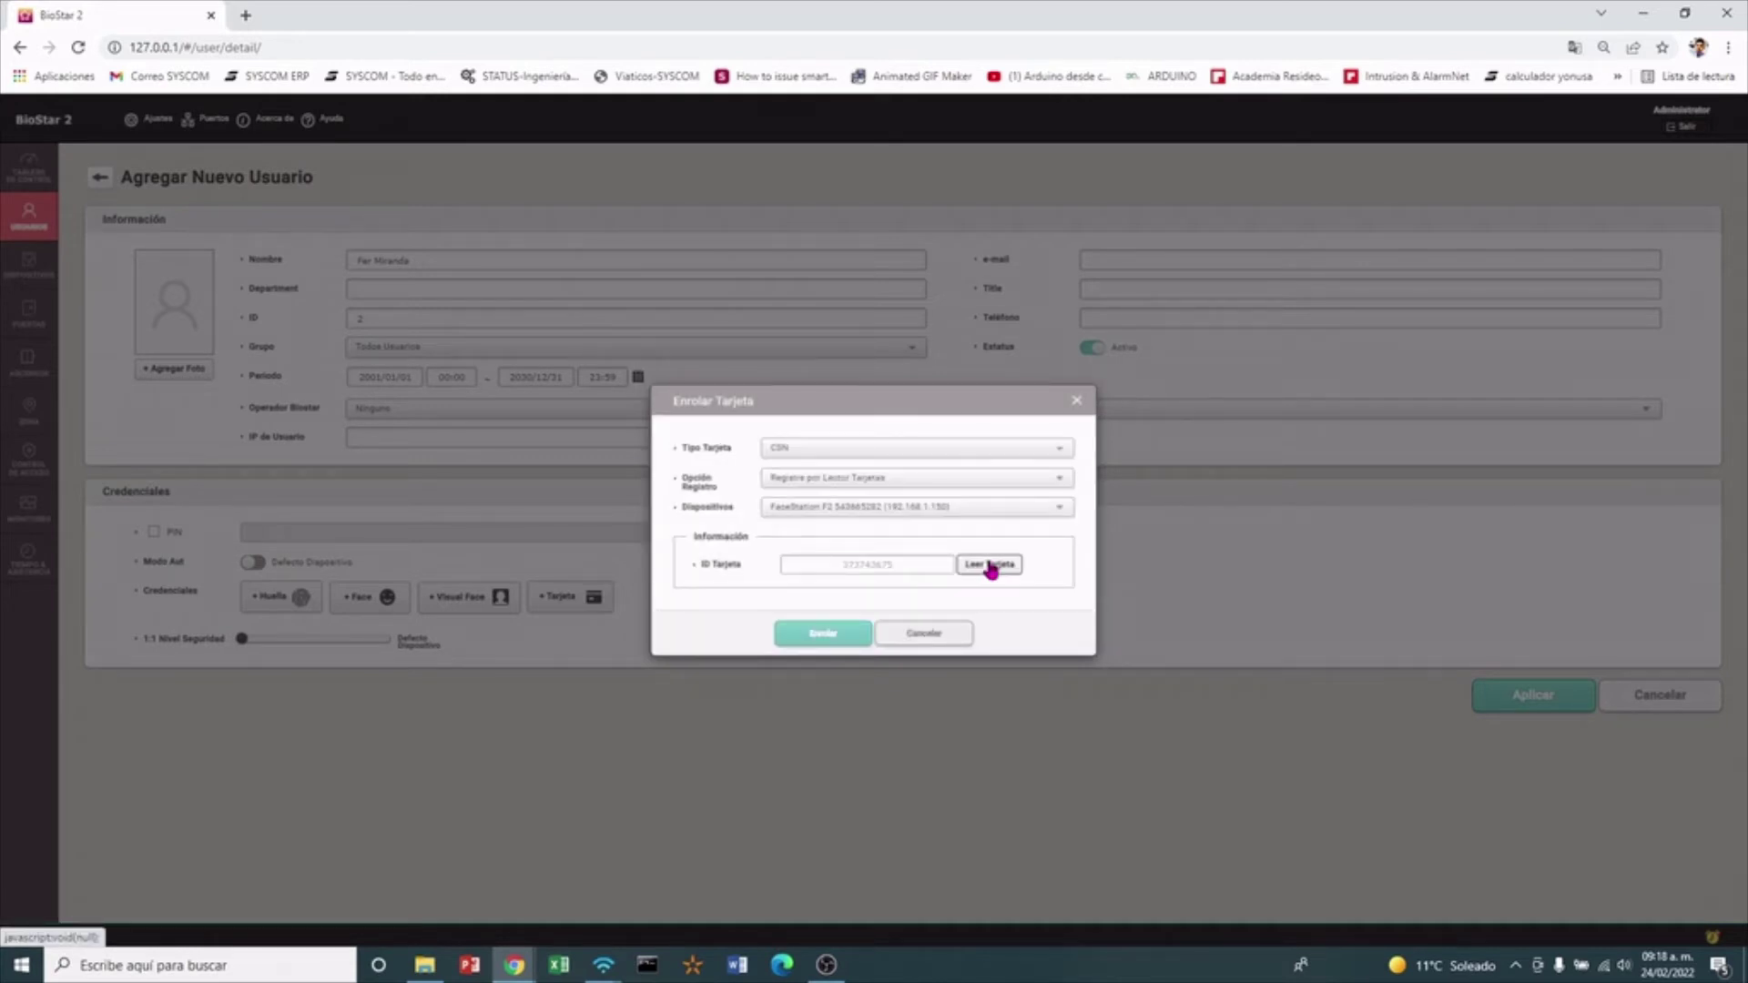
pyautogui.click(822, 635)
pyautogui.click(1548, 776)
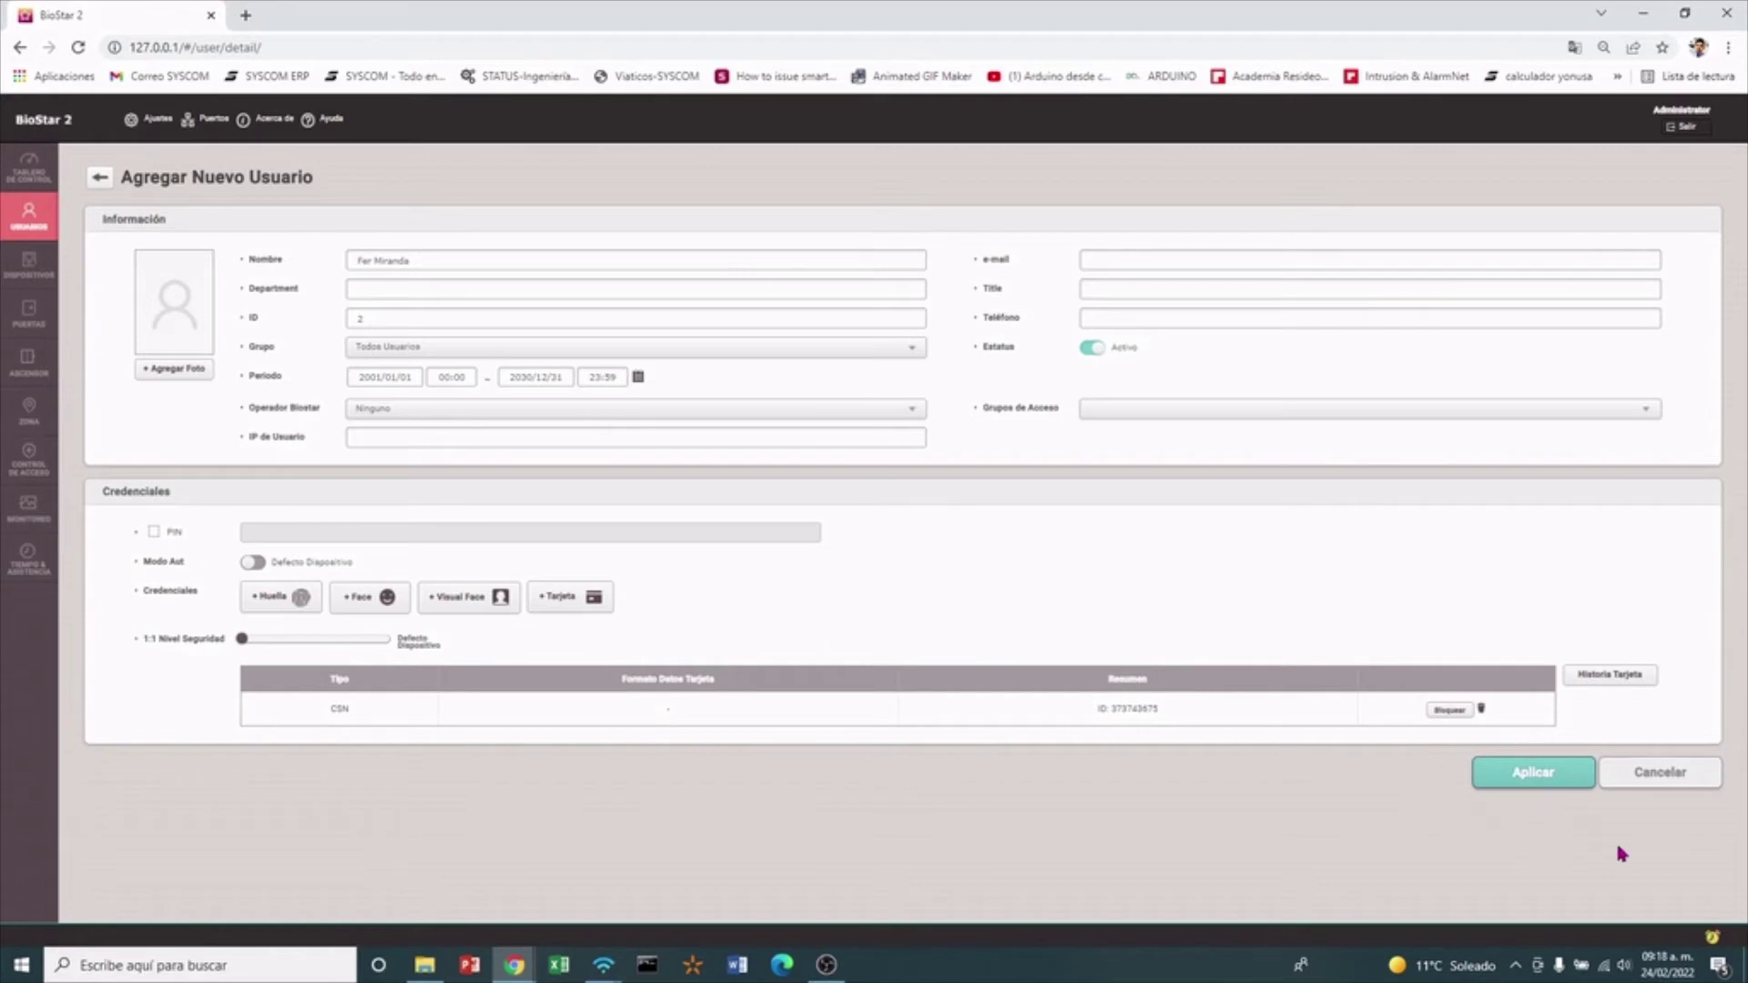
pyautogui.click(1537, 778)
pyautogui.click(38, 278)
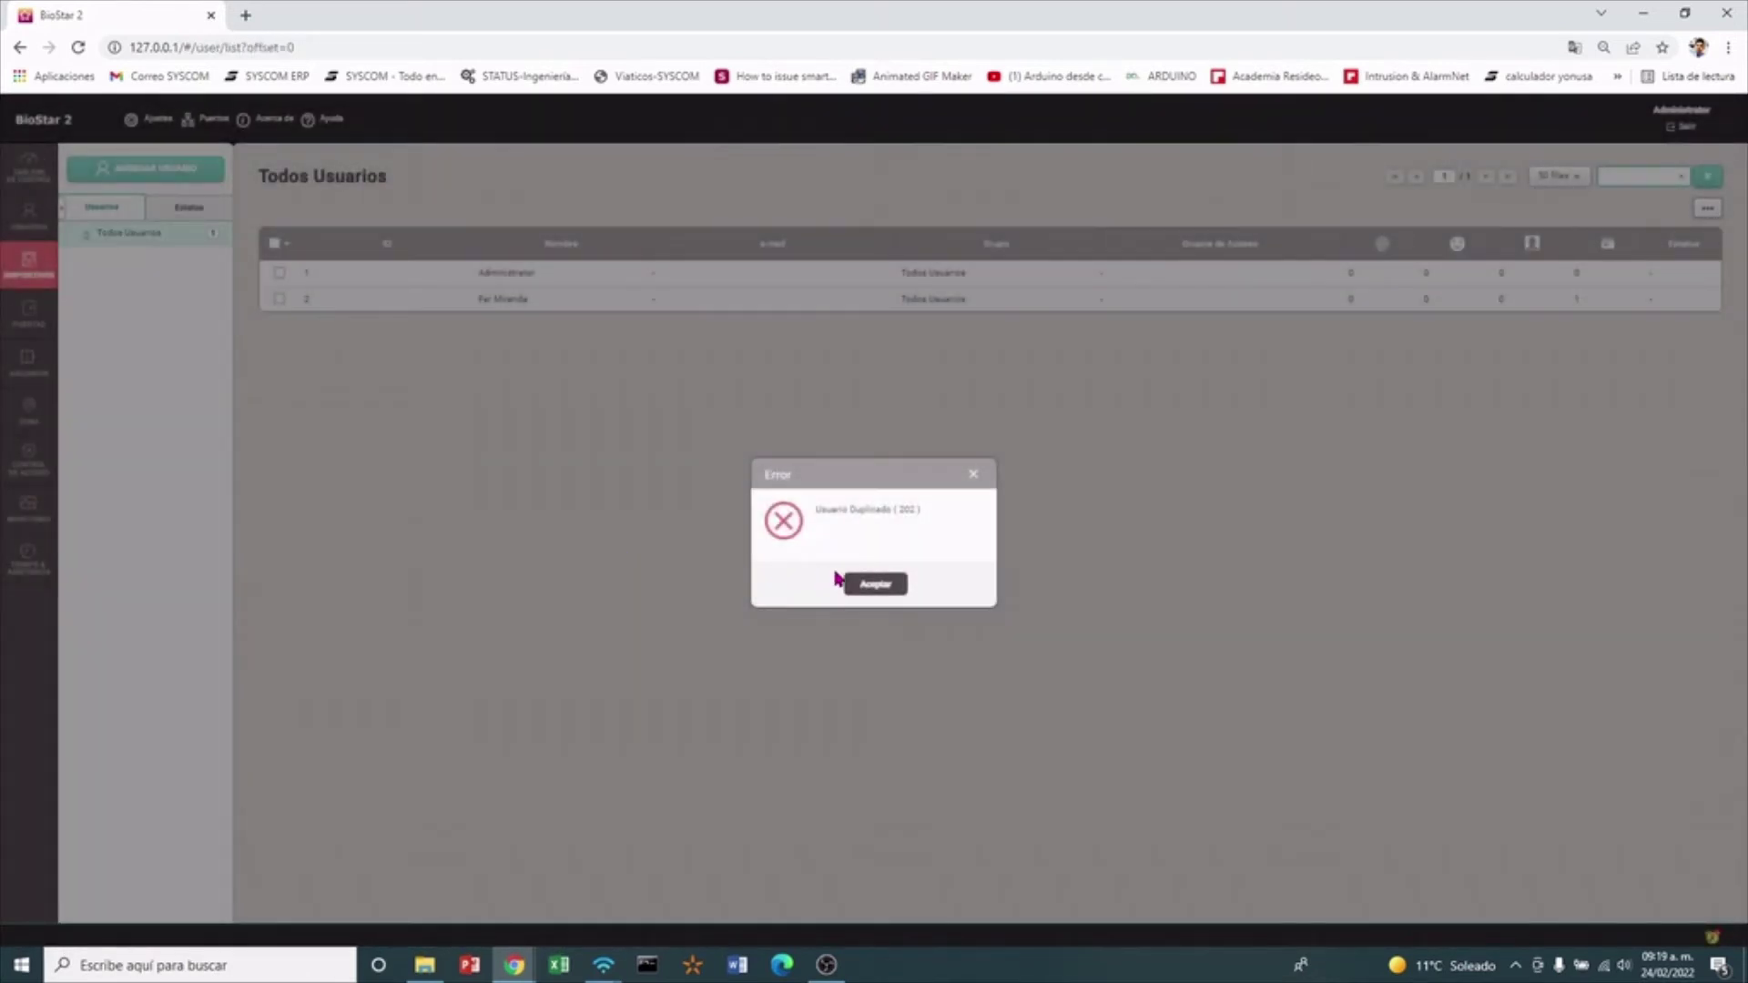
pyautogui.click(865, 582)
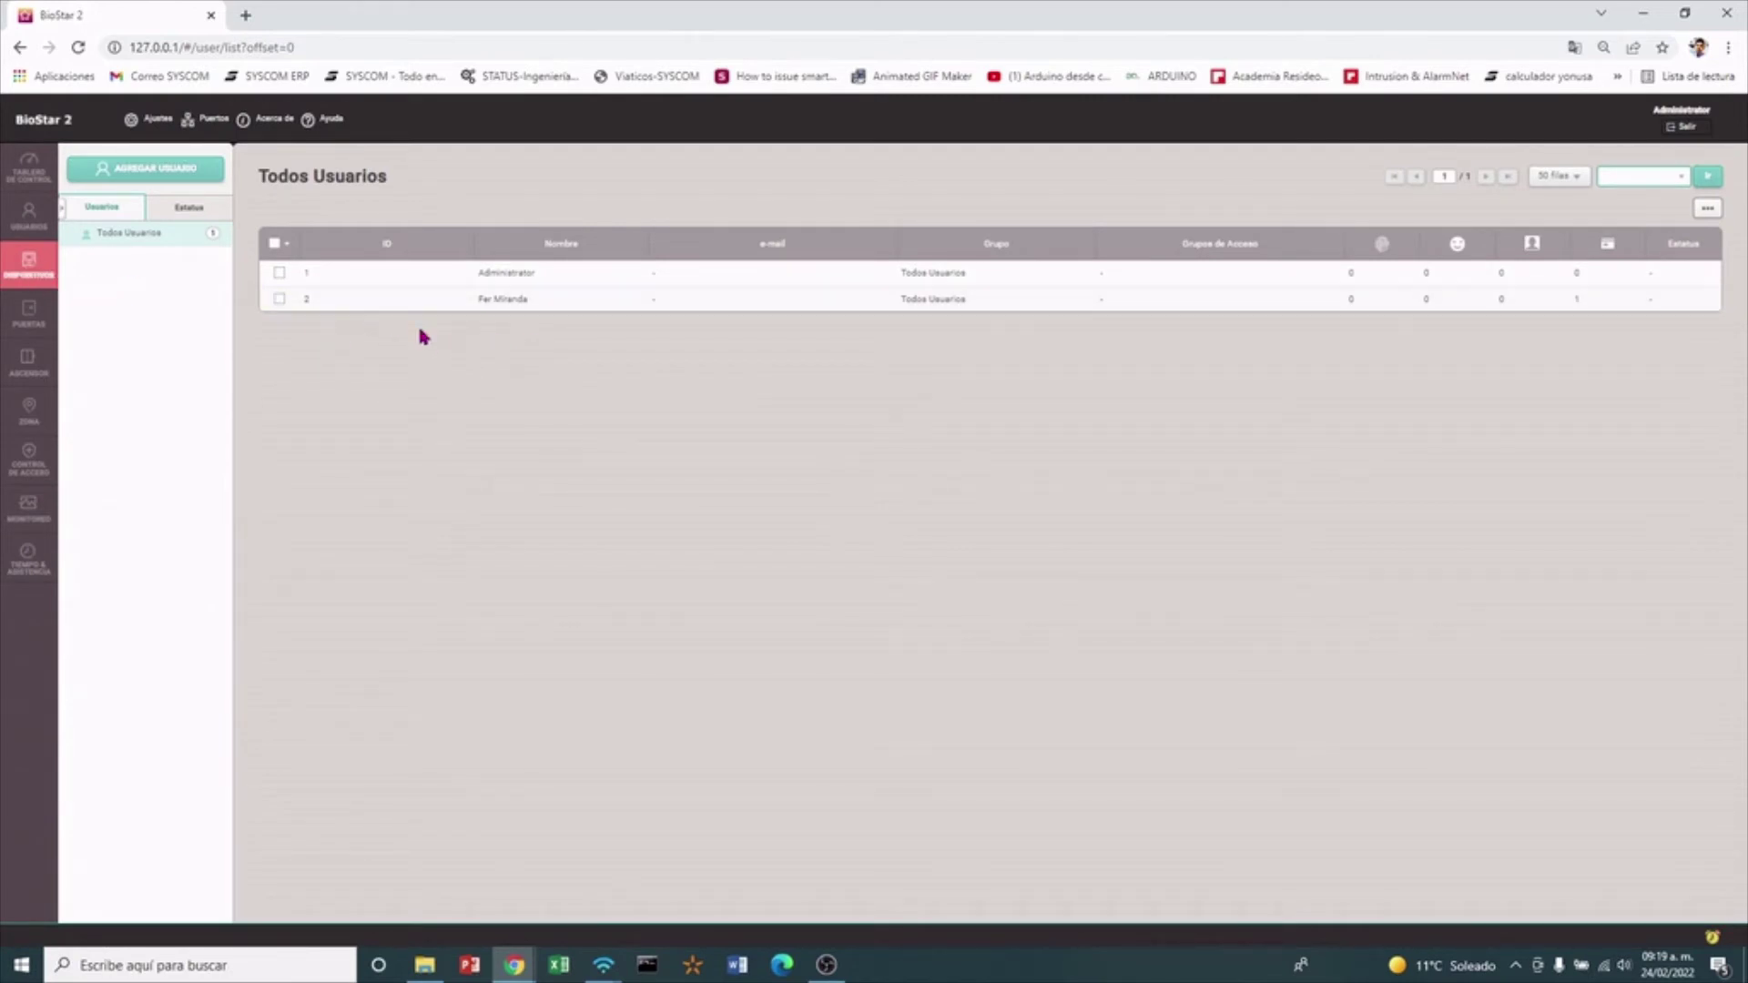
# Start adding a new door and name it Almacen
pyautogui.click(30, 312)
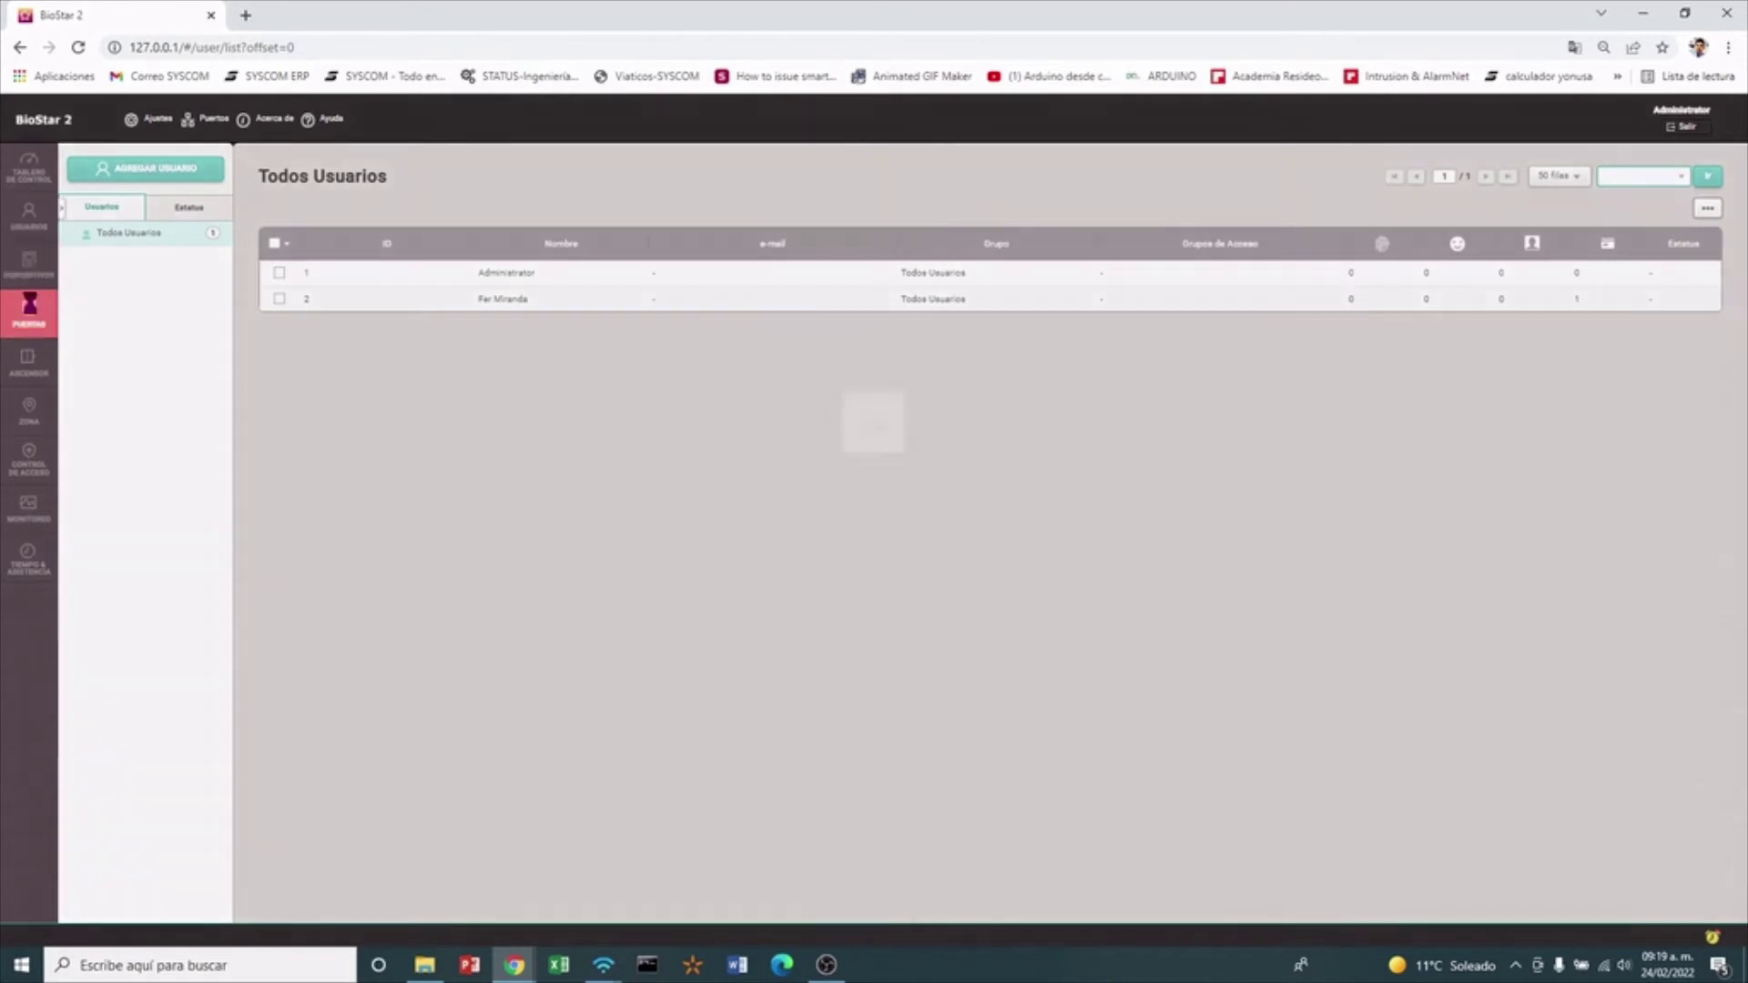
pyautogui.click(36, 270)
pyautogui.click(30, 312)
pyautogui.click(192, 209)
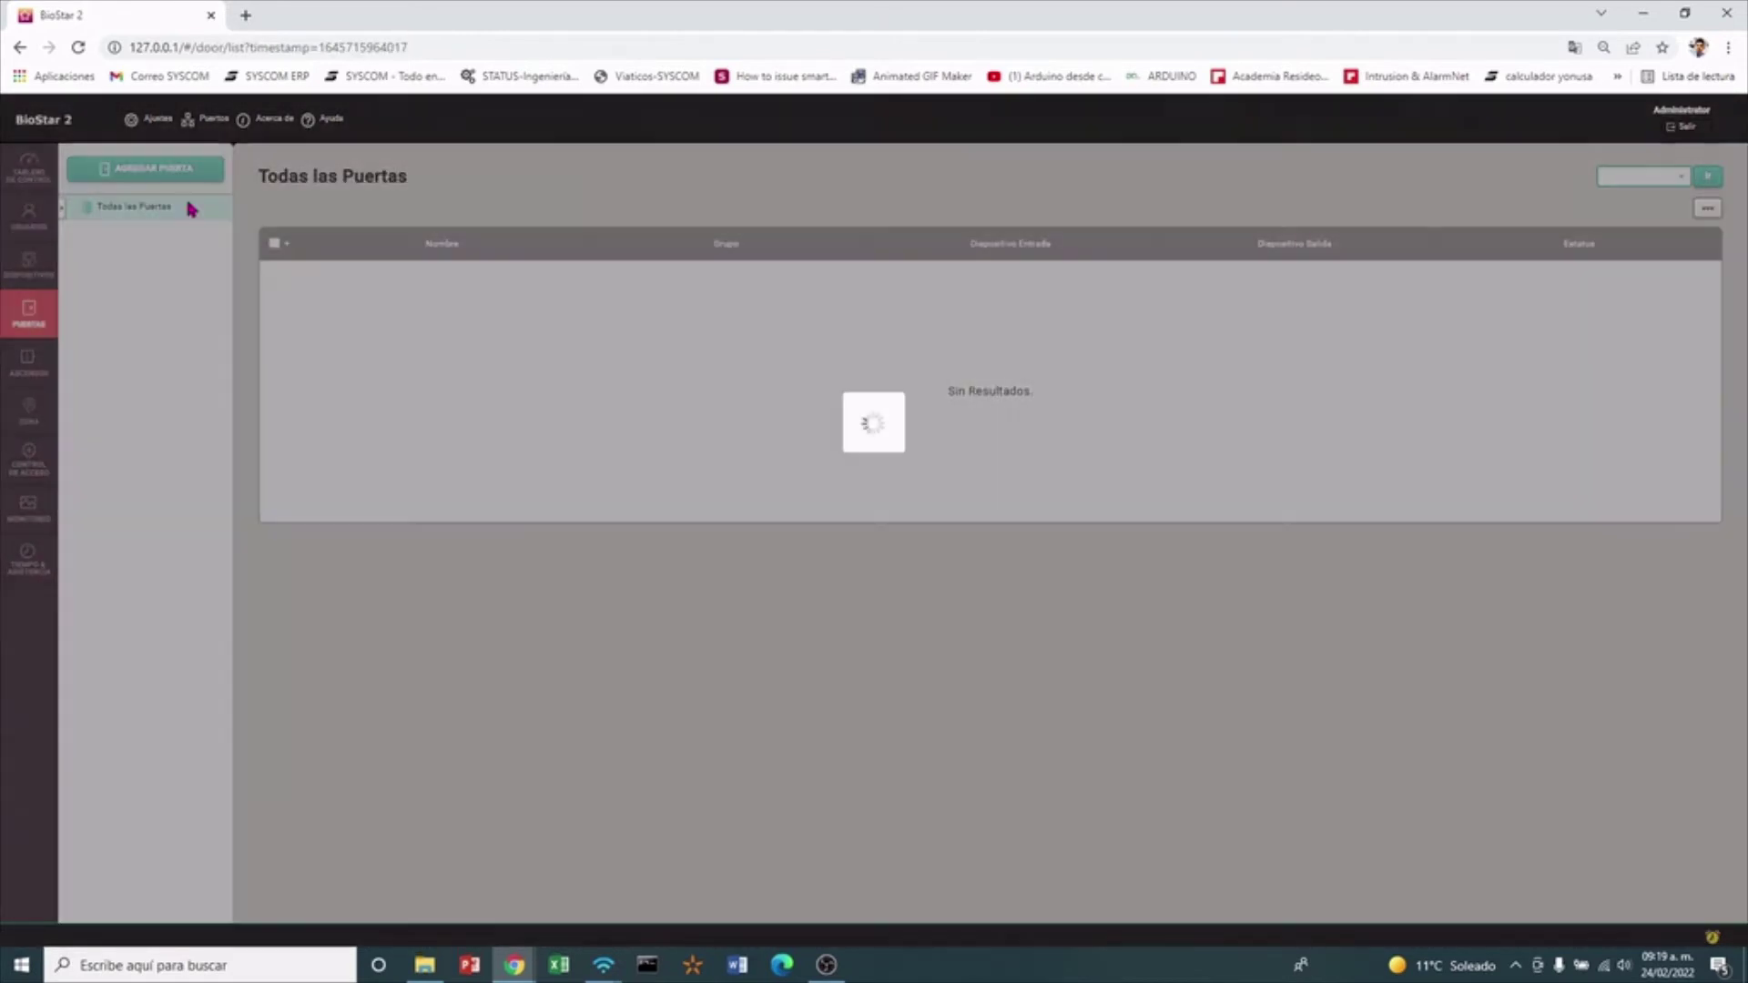
pyautogui.click(336, 261)
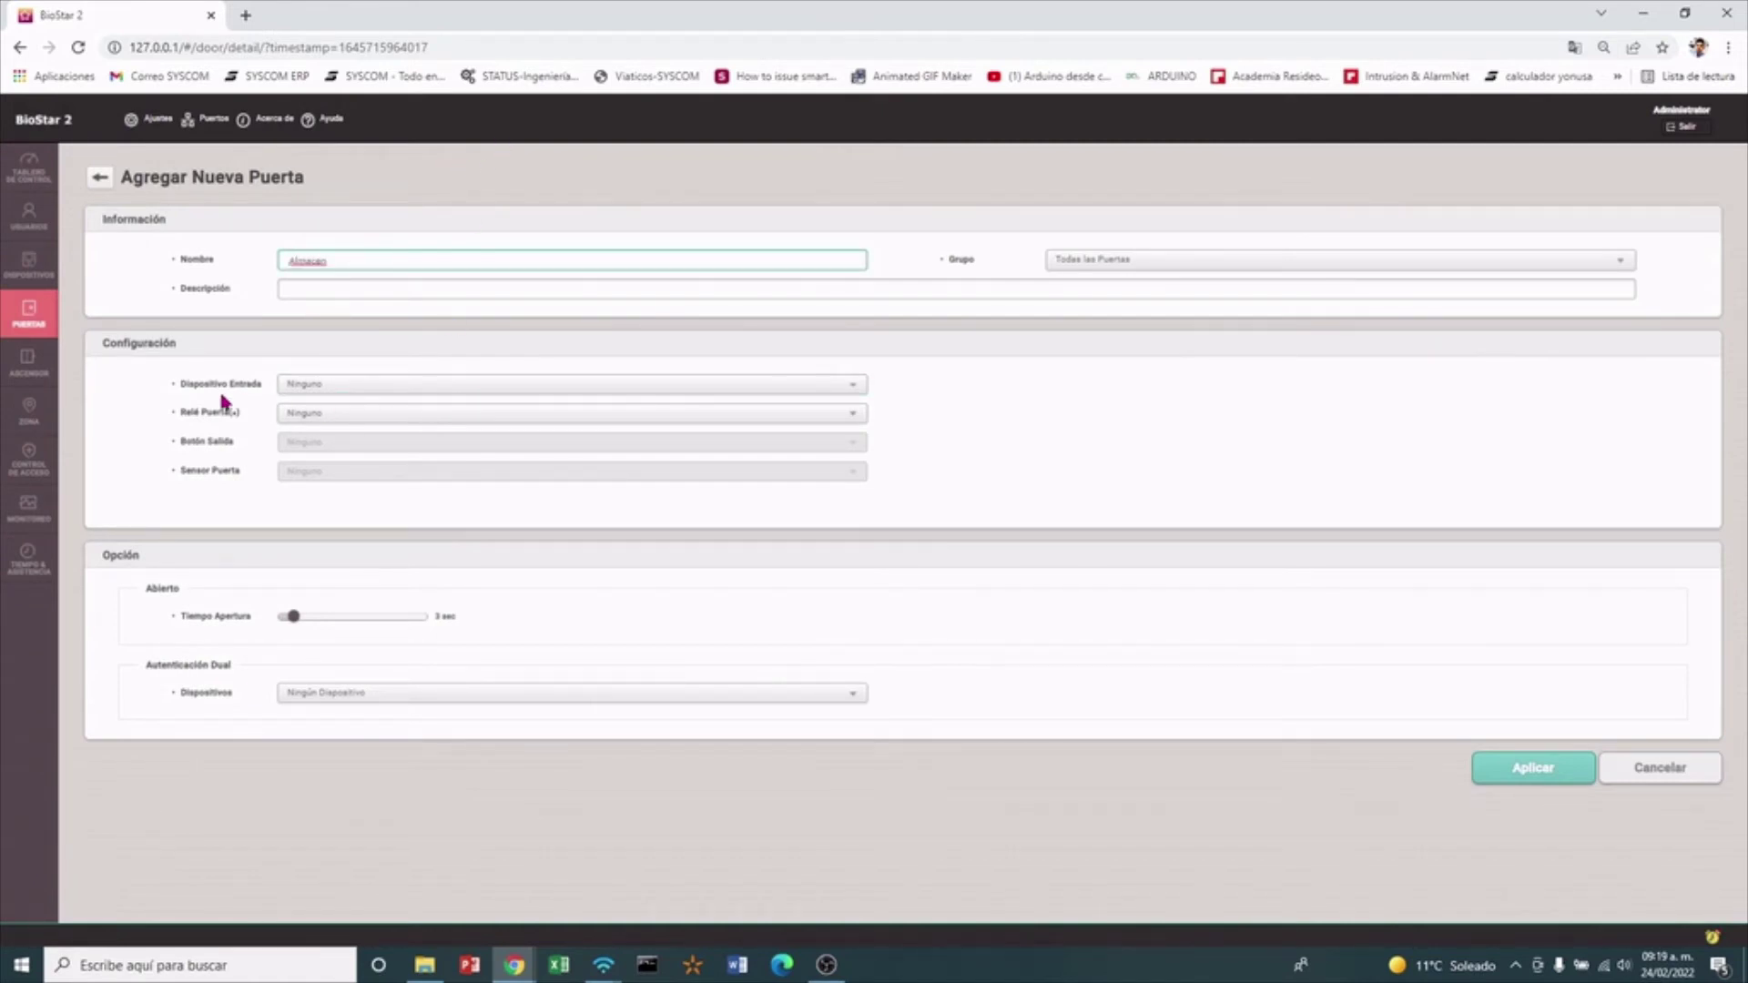
# Set the door's entry device to the FaceStation F2 and its relay to Relé 1 of the DM-20, and apply
pyautogui.click(348, 385)
pyautogui.click(373, 480)
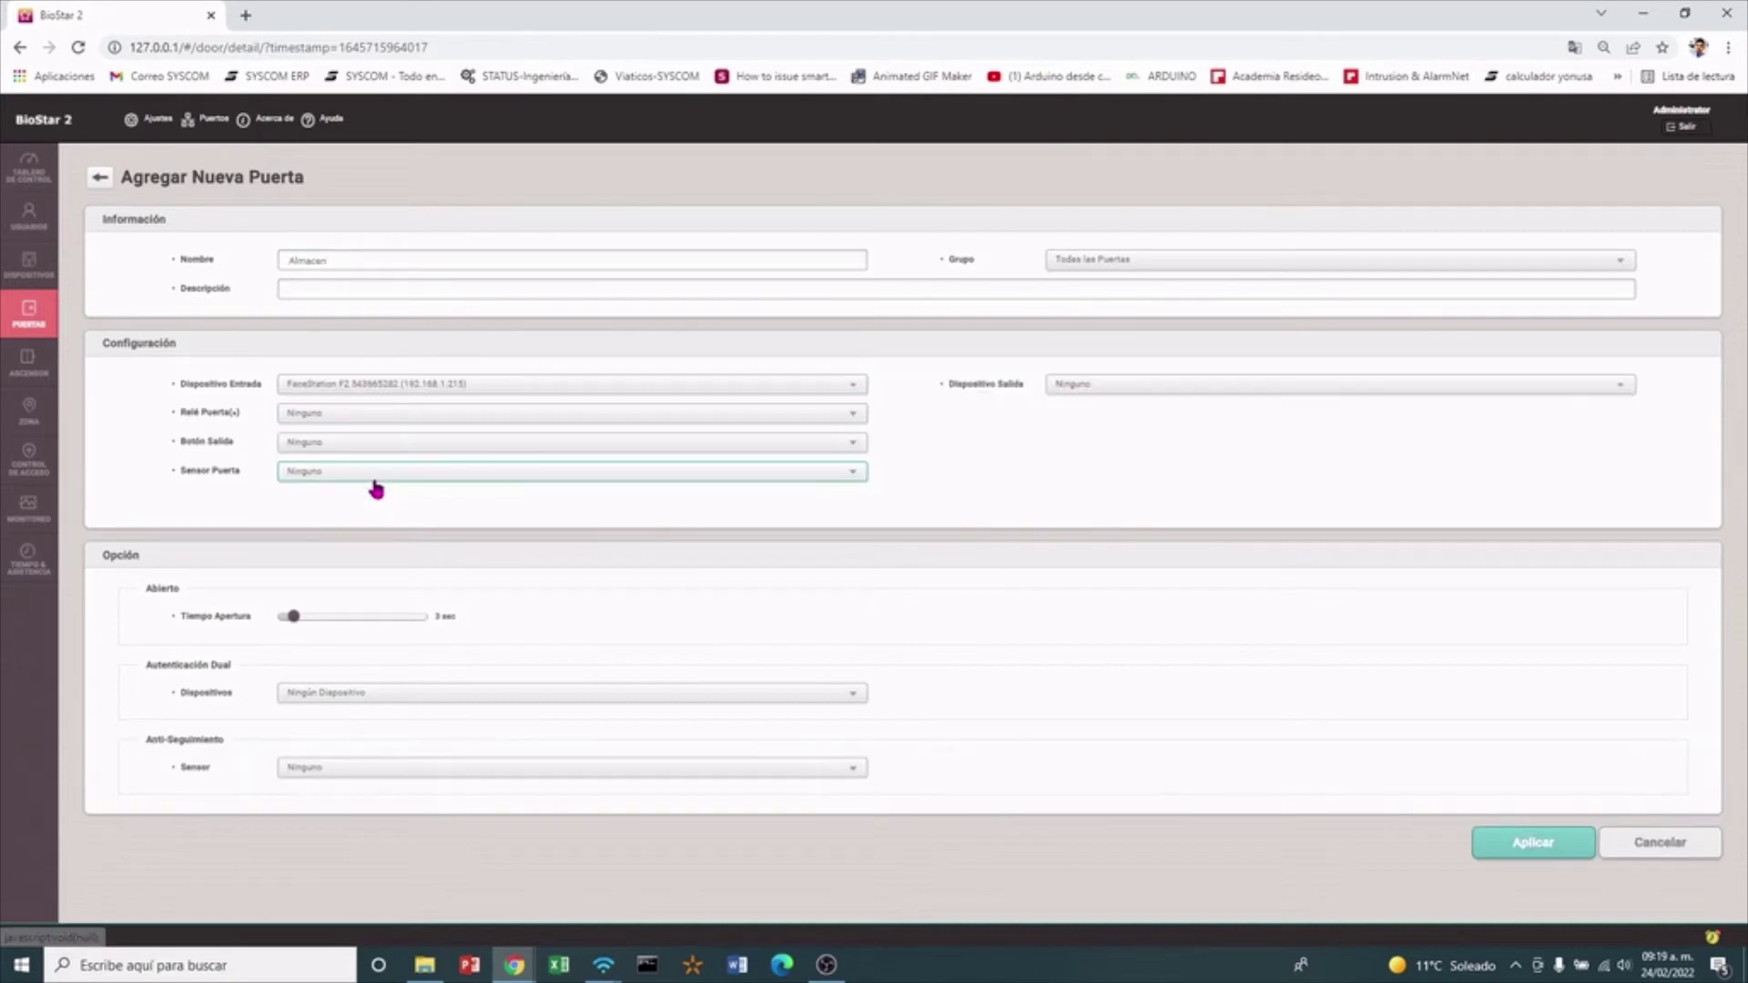
pyautogui.click(341, 417)
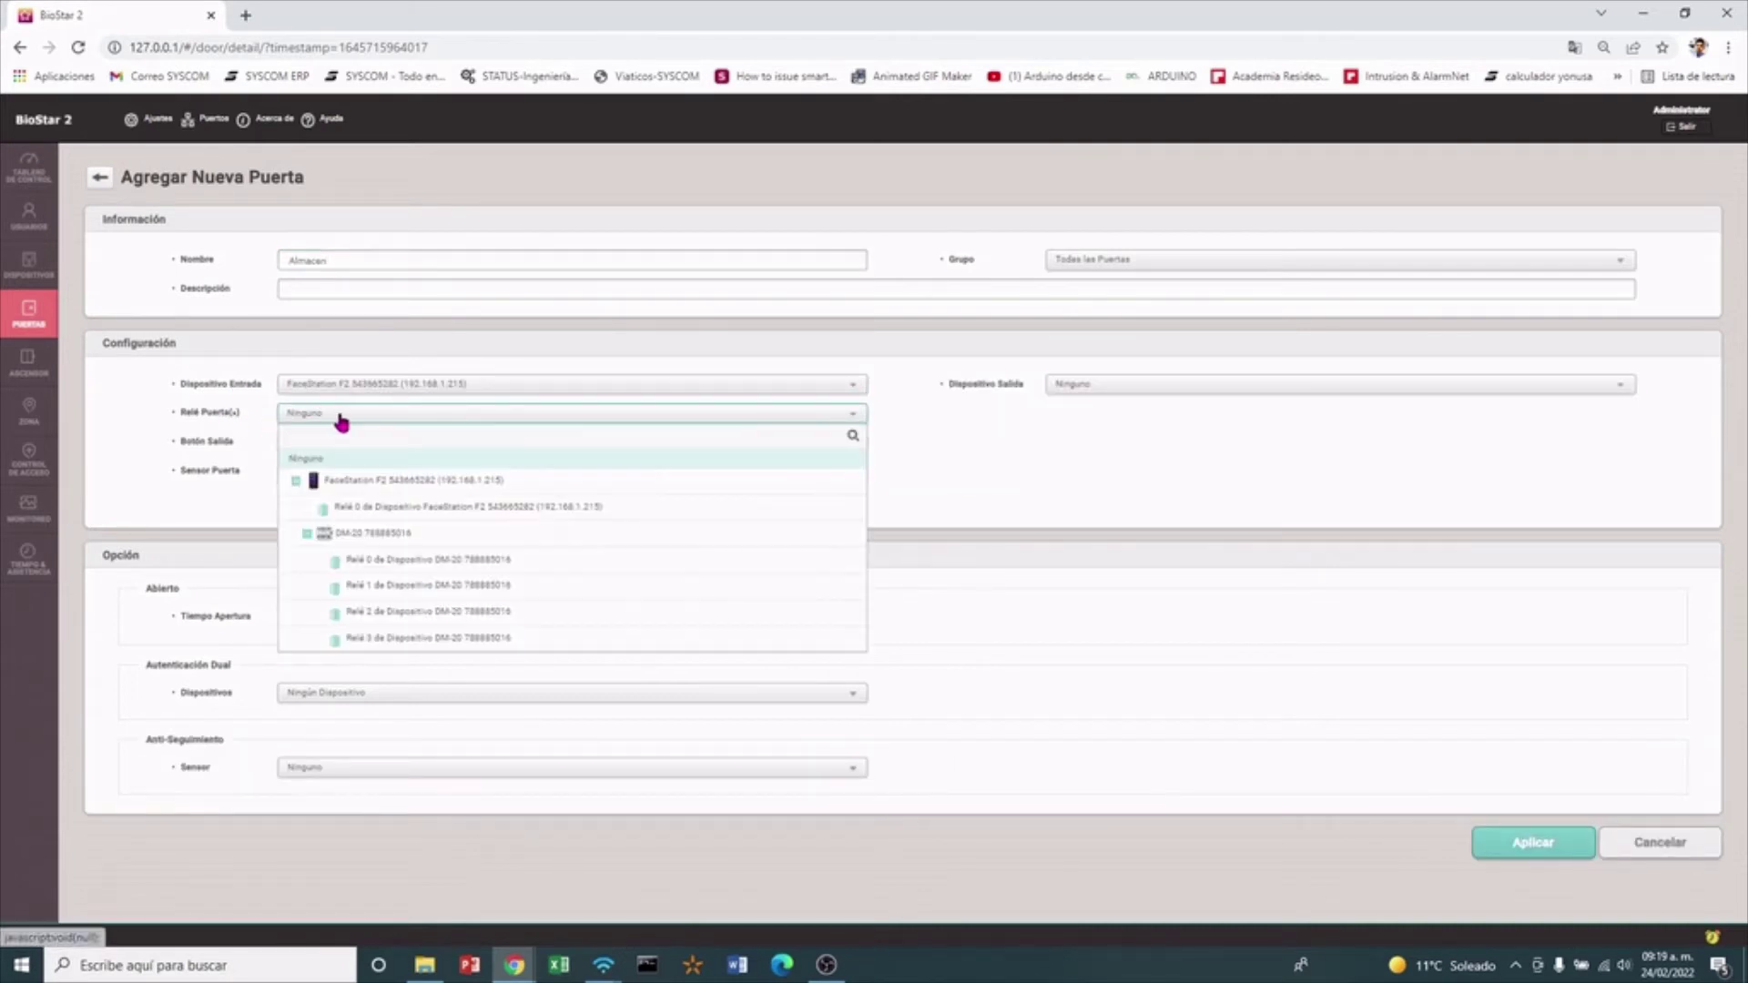
pyautogui.click(377, 587)
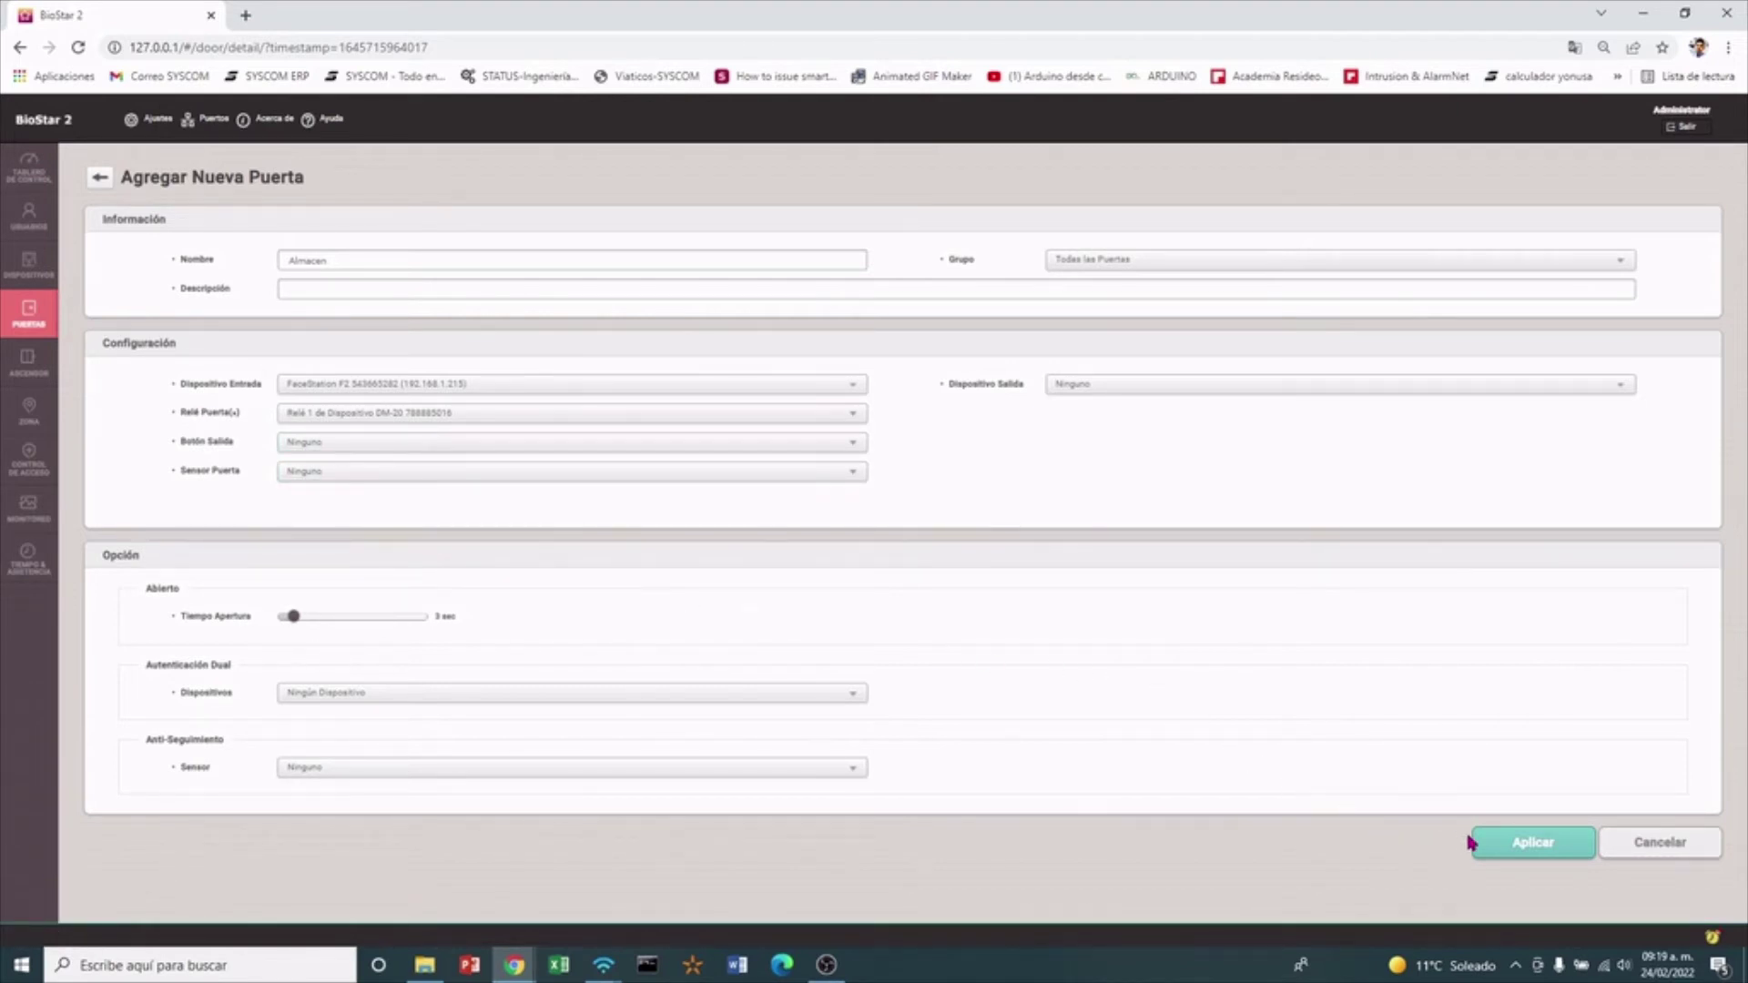
pyautogui.click(1537, 845)
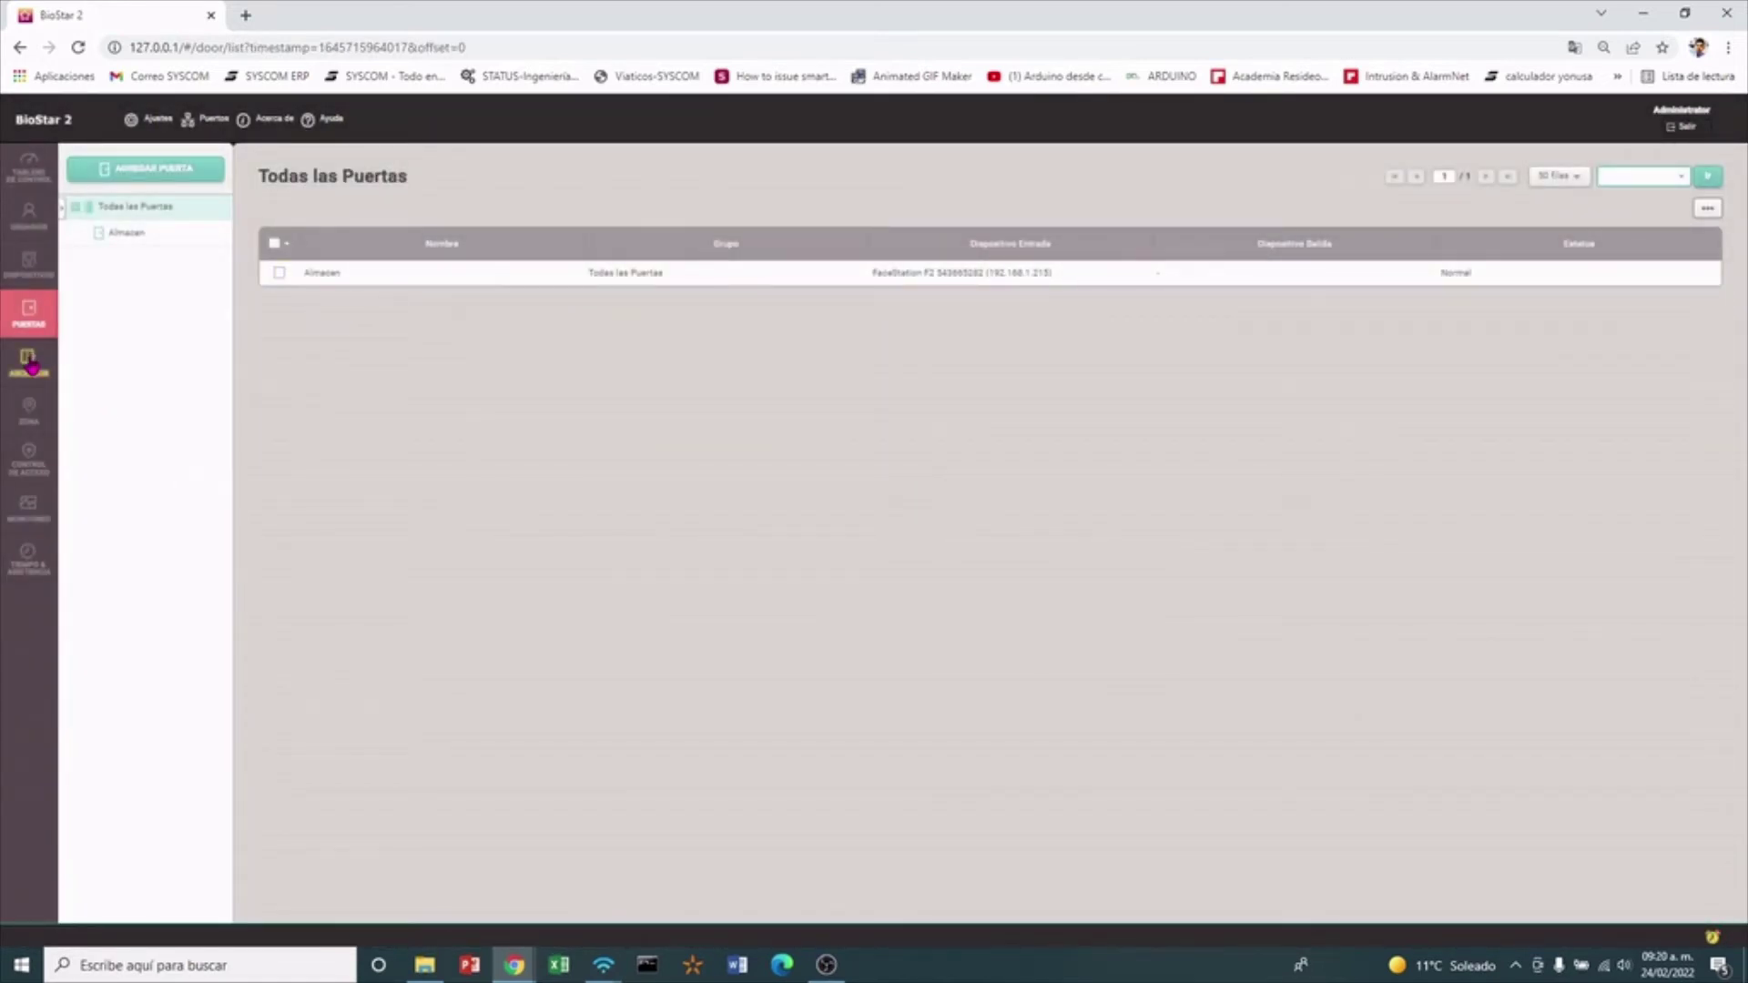
# Start a new access level in access control and name it siempre
pyautogui.click(28, 216)
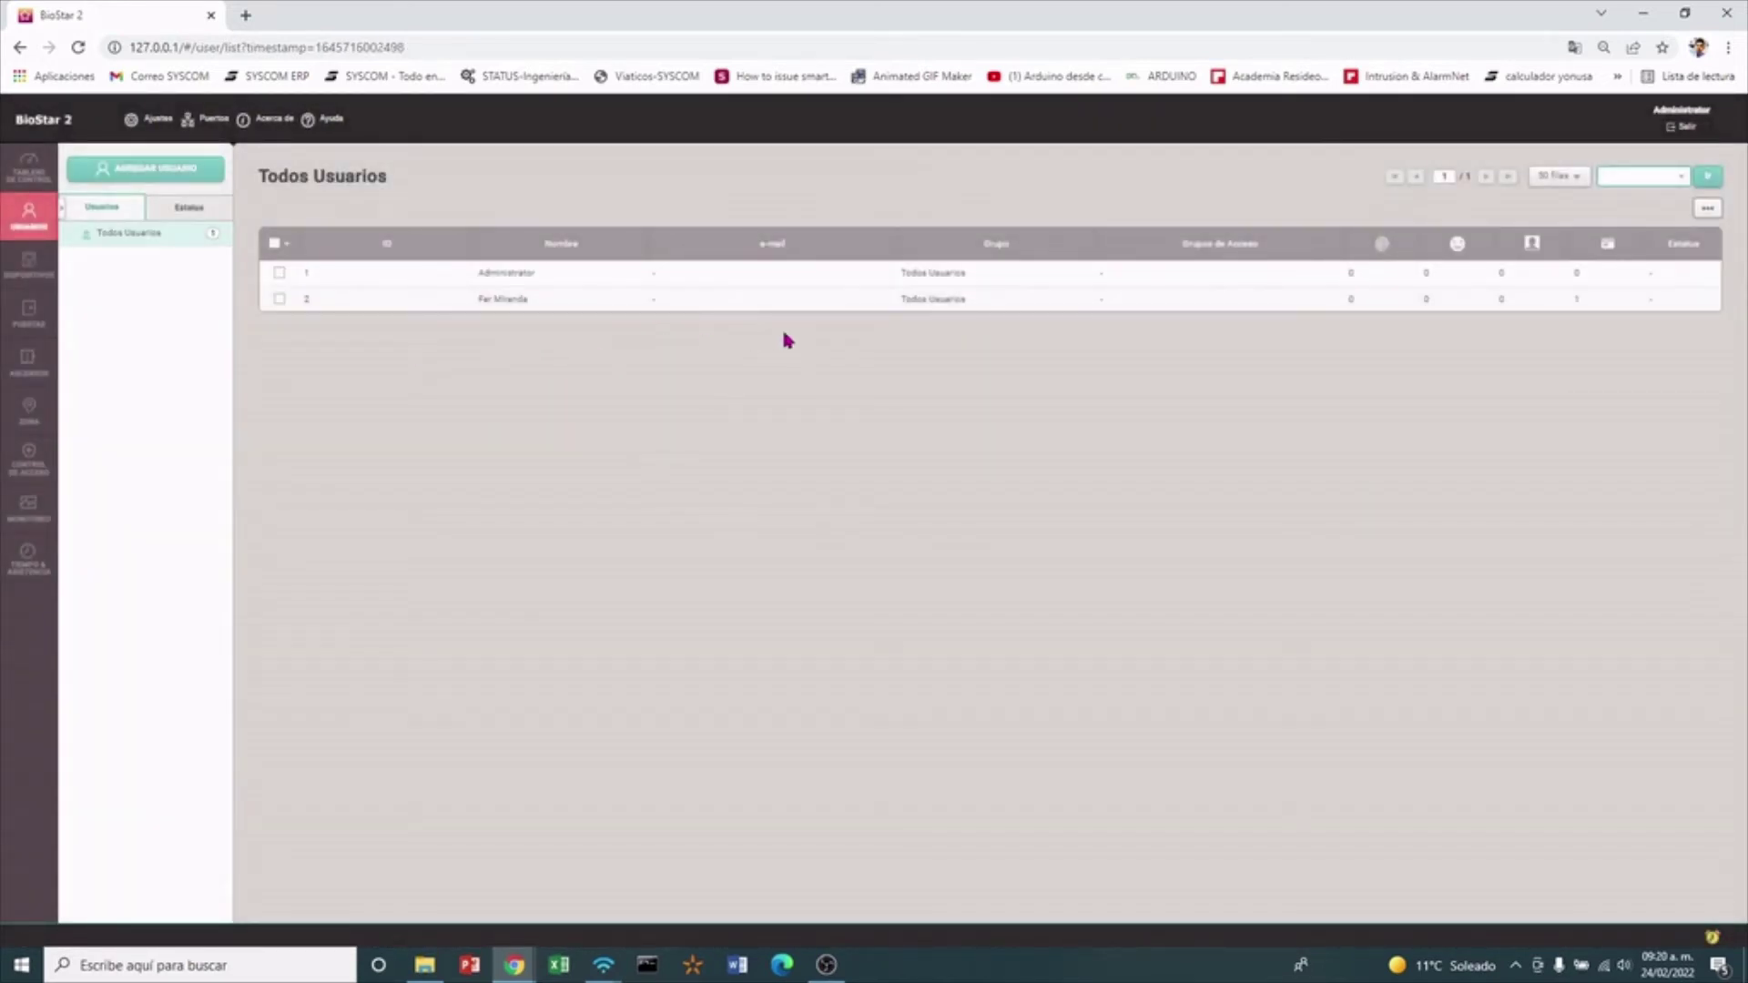
pyautogui.click(39, 464)
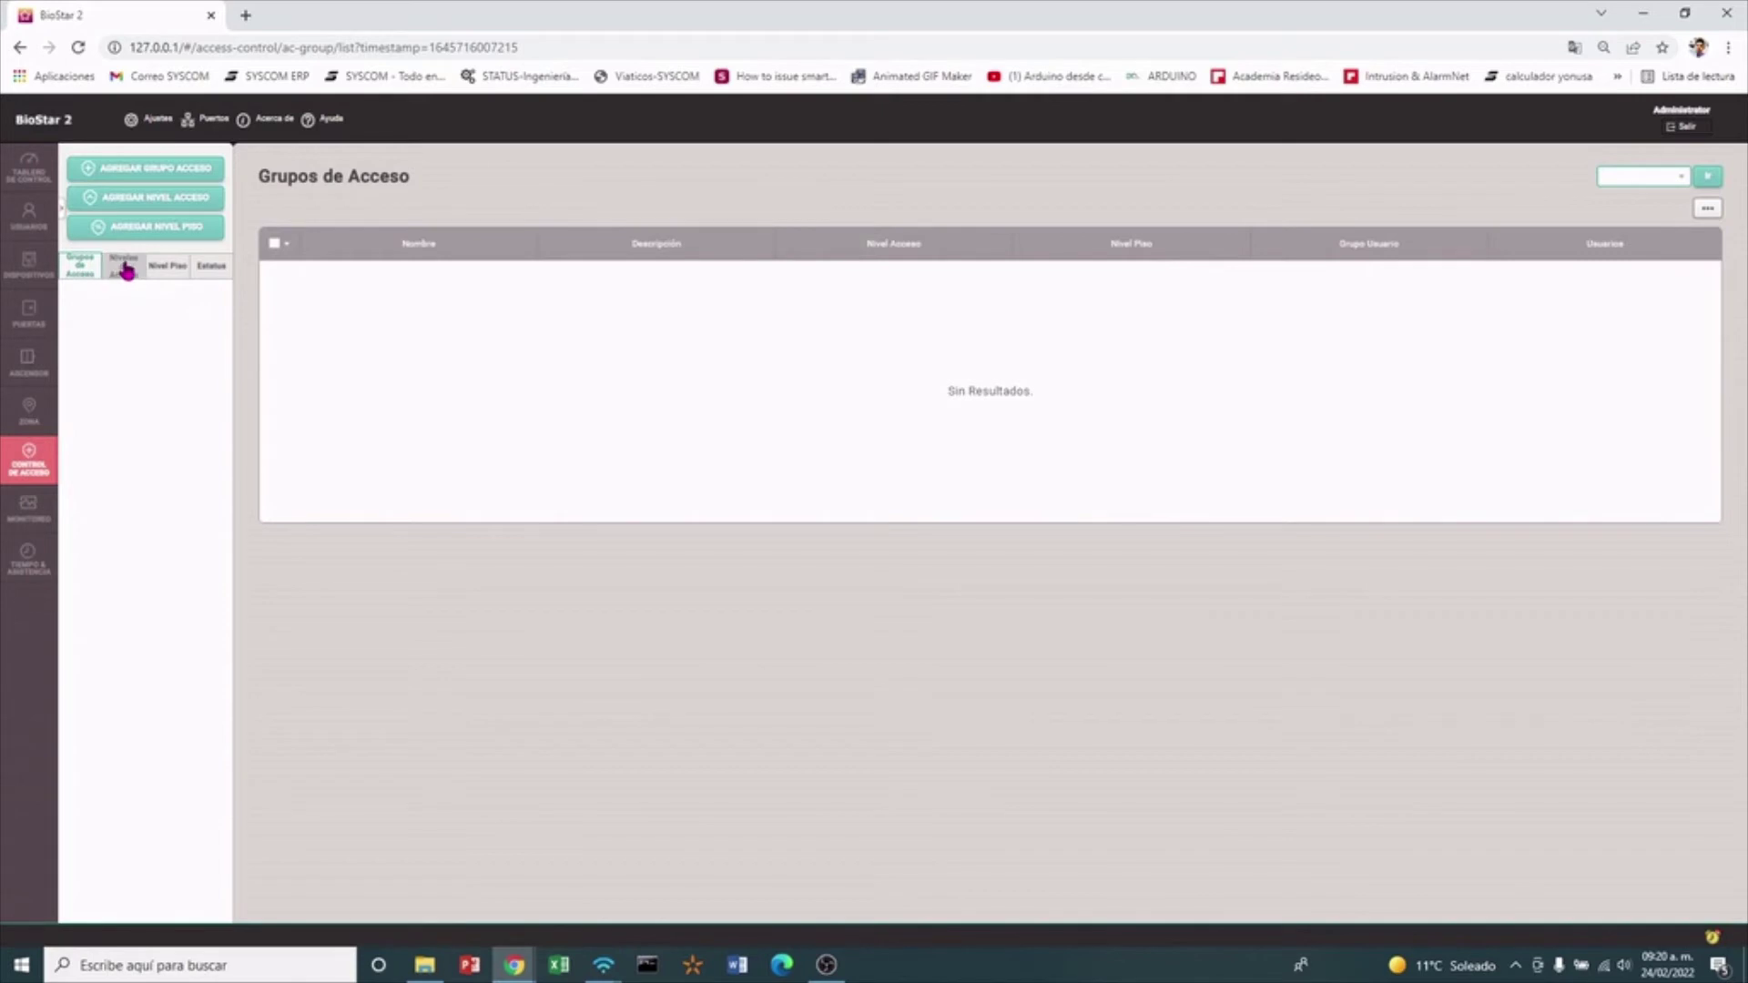
pyautogui.click(123, 265)
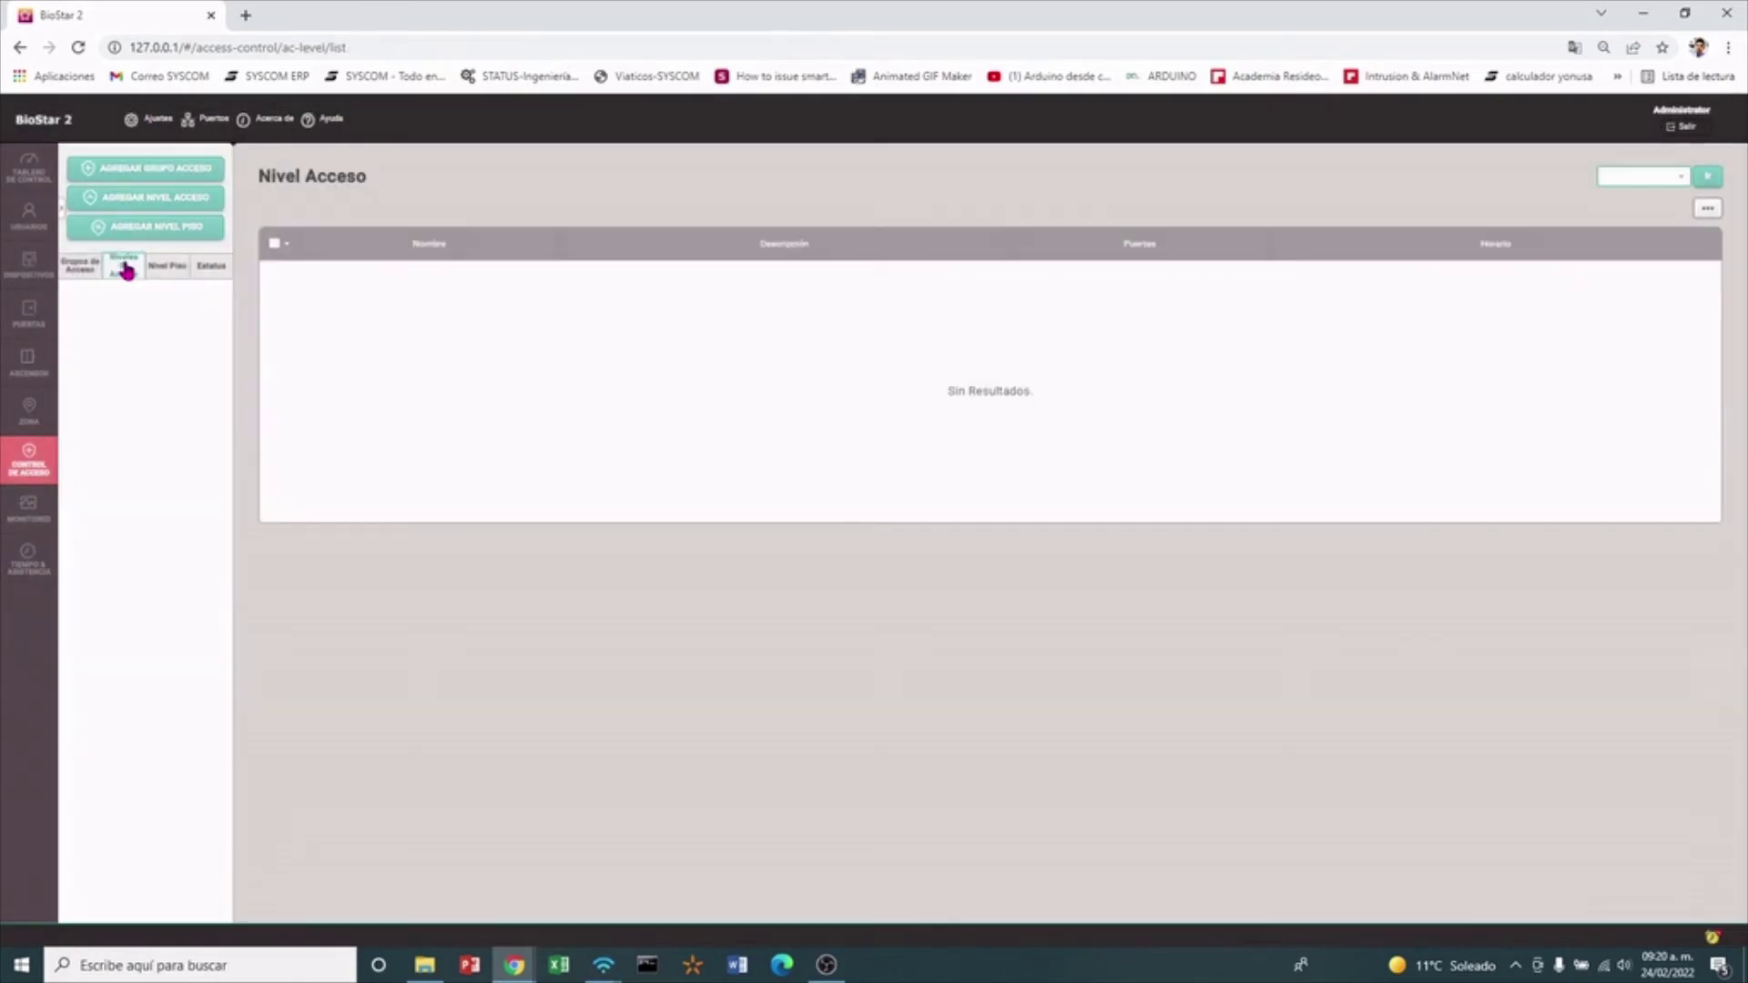
pyautogui.click(142, 202)
pyautogui.click(239, 250)
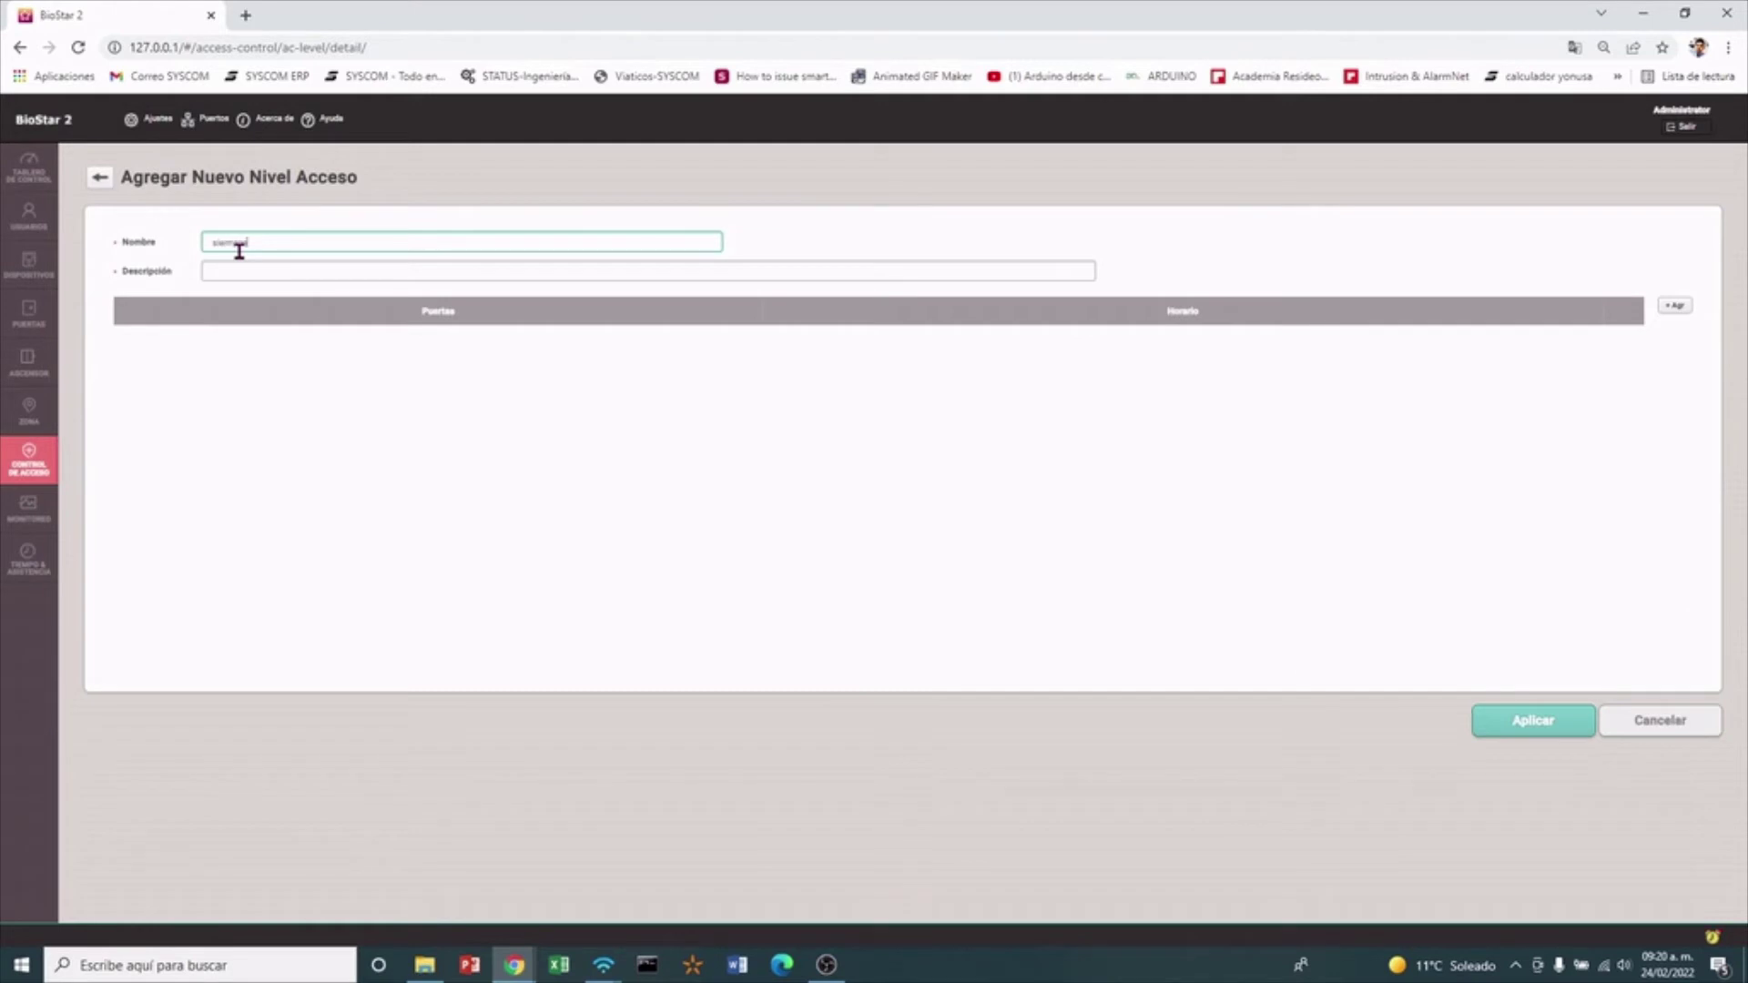
# Add the door Almacen with the Always schedule to the access level and apply it
pyautogui.click(1674, 305)
pyautogui.click(750, 339)
pyautogui.click(127, 418)
pyautogui.click(1589, 338)
pyautogui.click(796, 389)
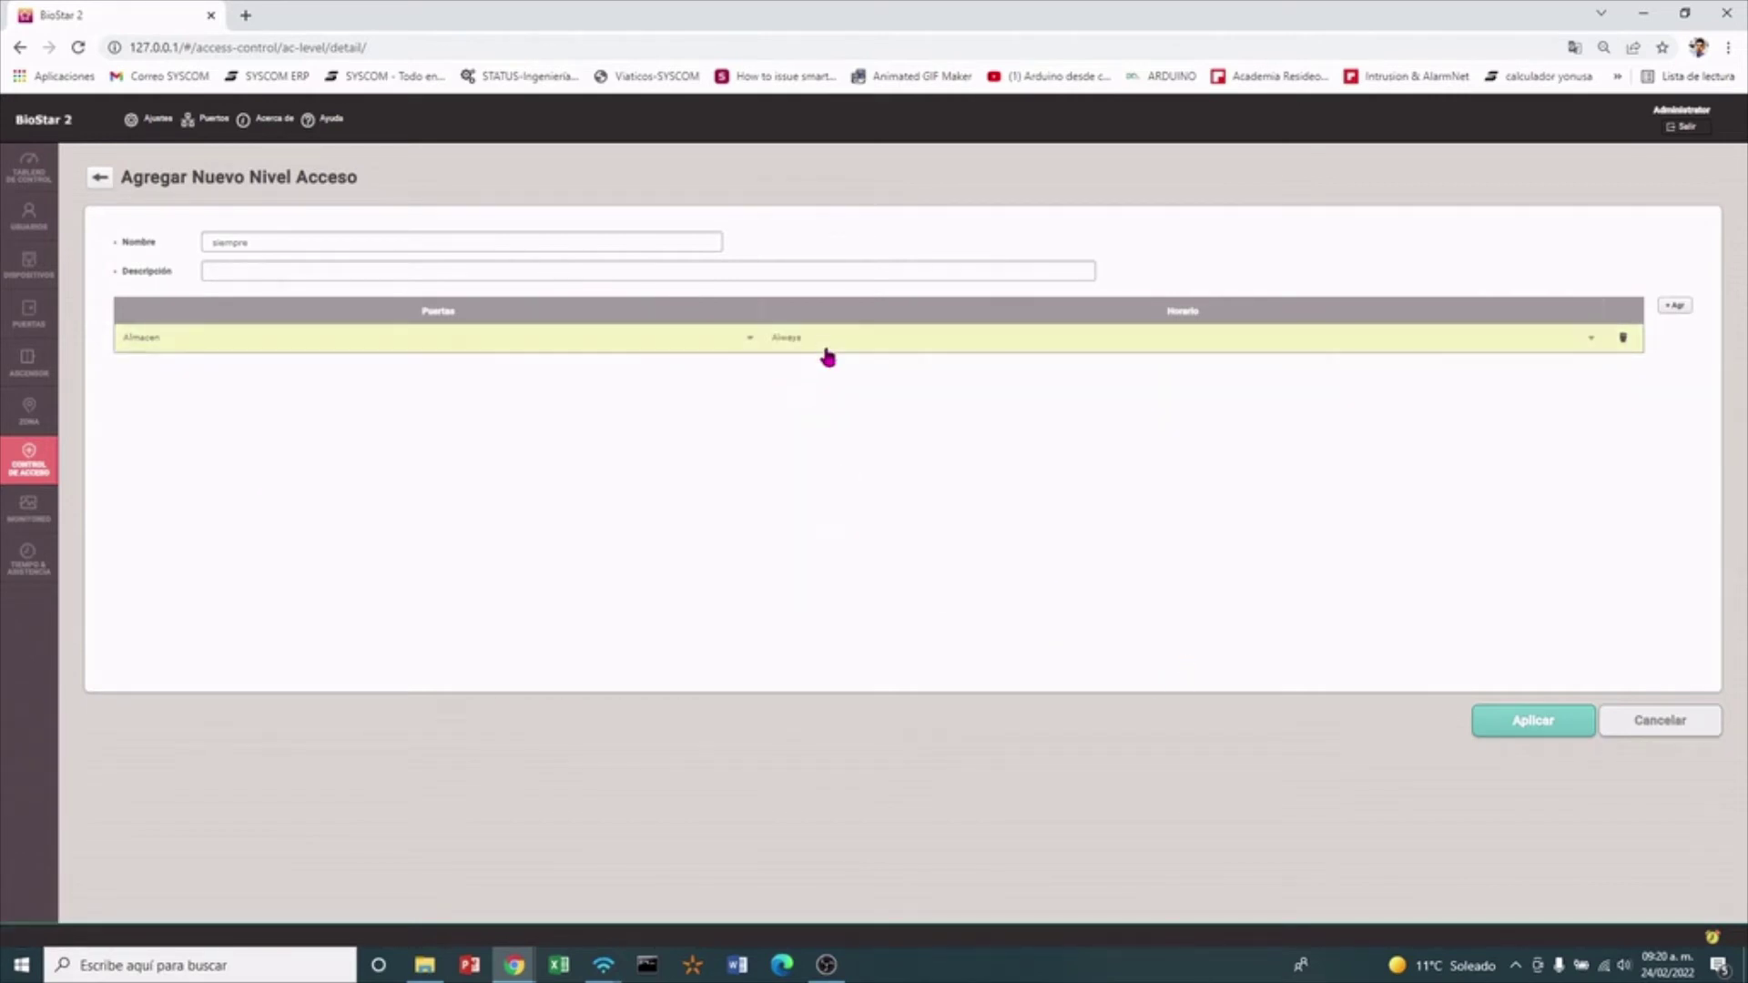
pyautogui.click(1521, 721)
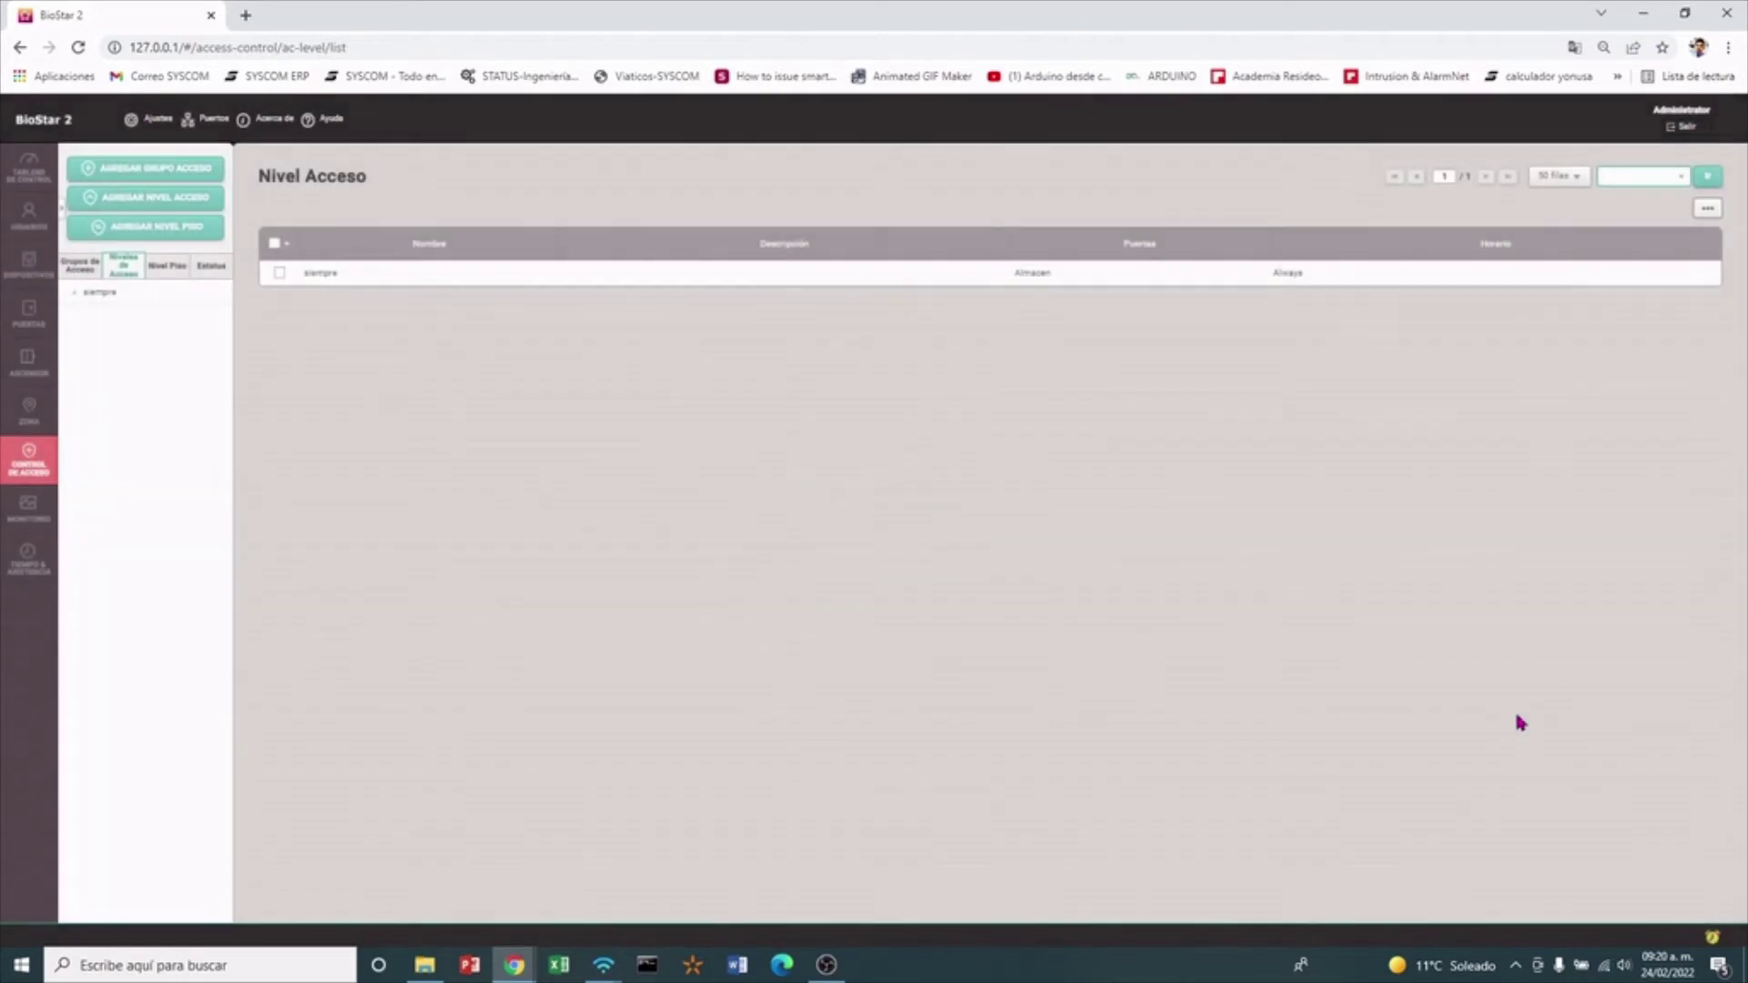
# Start a new access group named siempre and assign the access level siempre to it
pyautogui.click(80, 270)
pyautogui.click(150, 163)
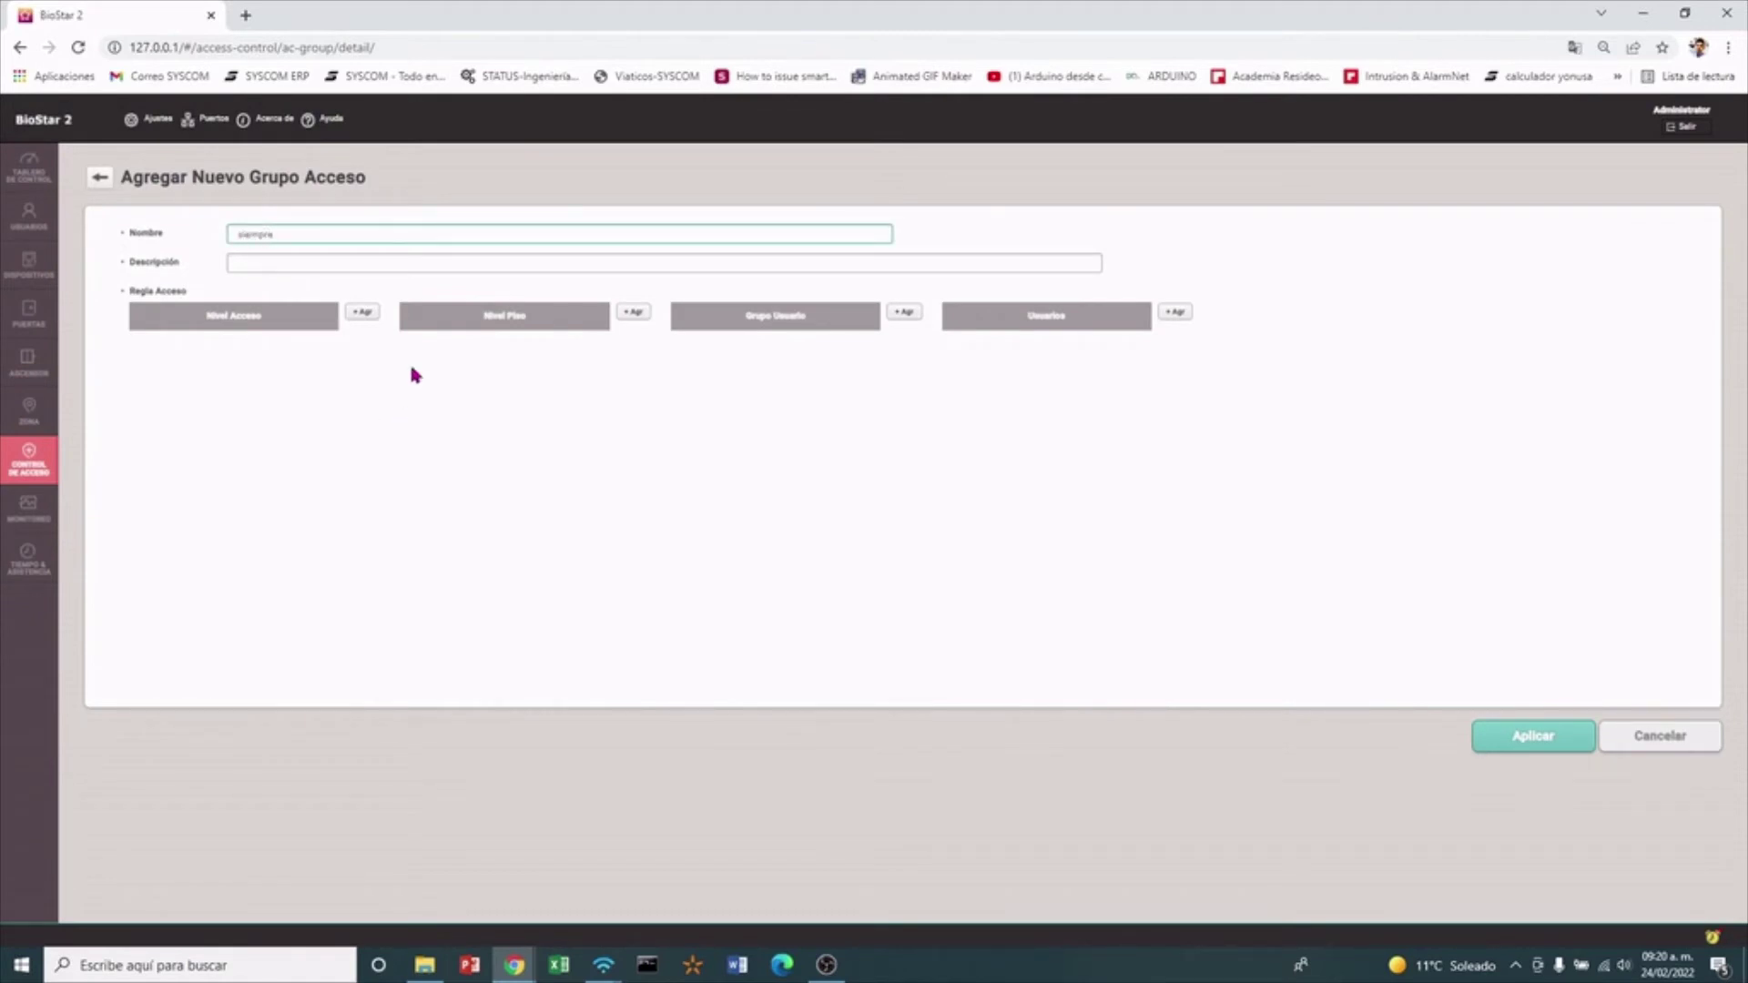
pyautogui.write('siempre')
pyautogui.click(362, 312)
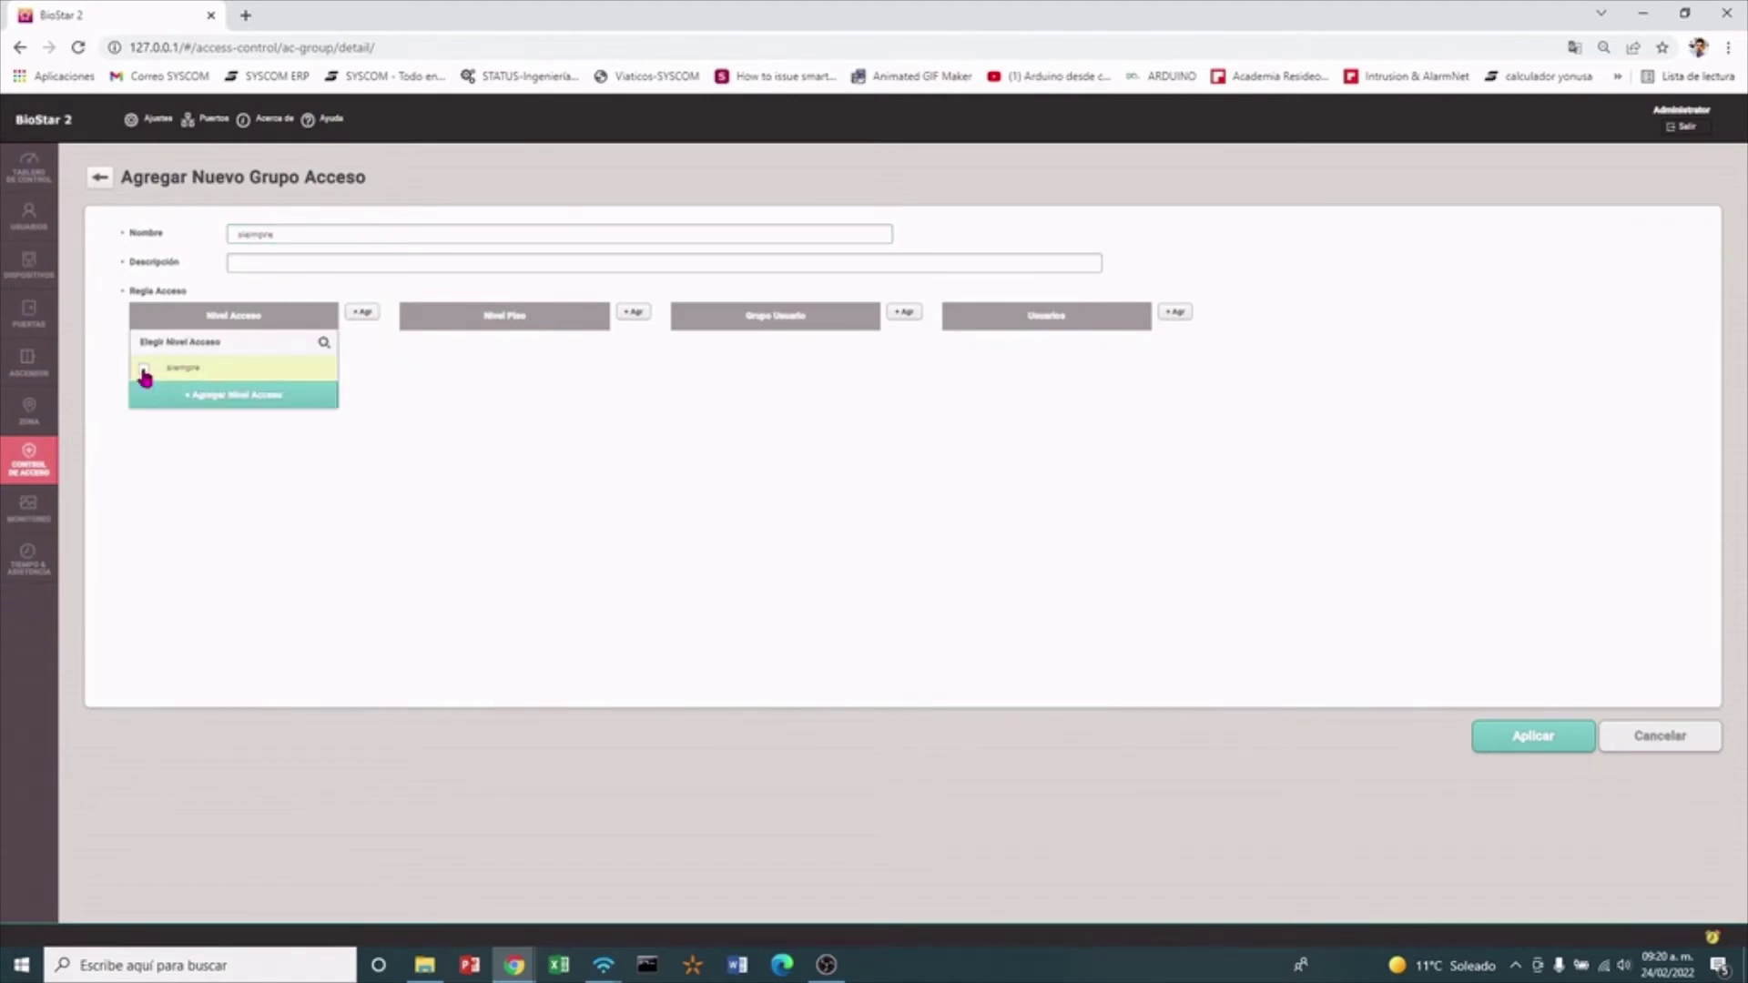
pyautogui.click(144, 369)
pyautogui.click(568, 410)
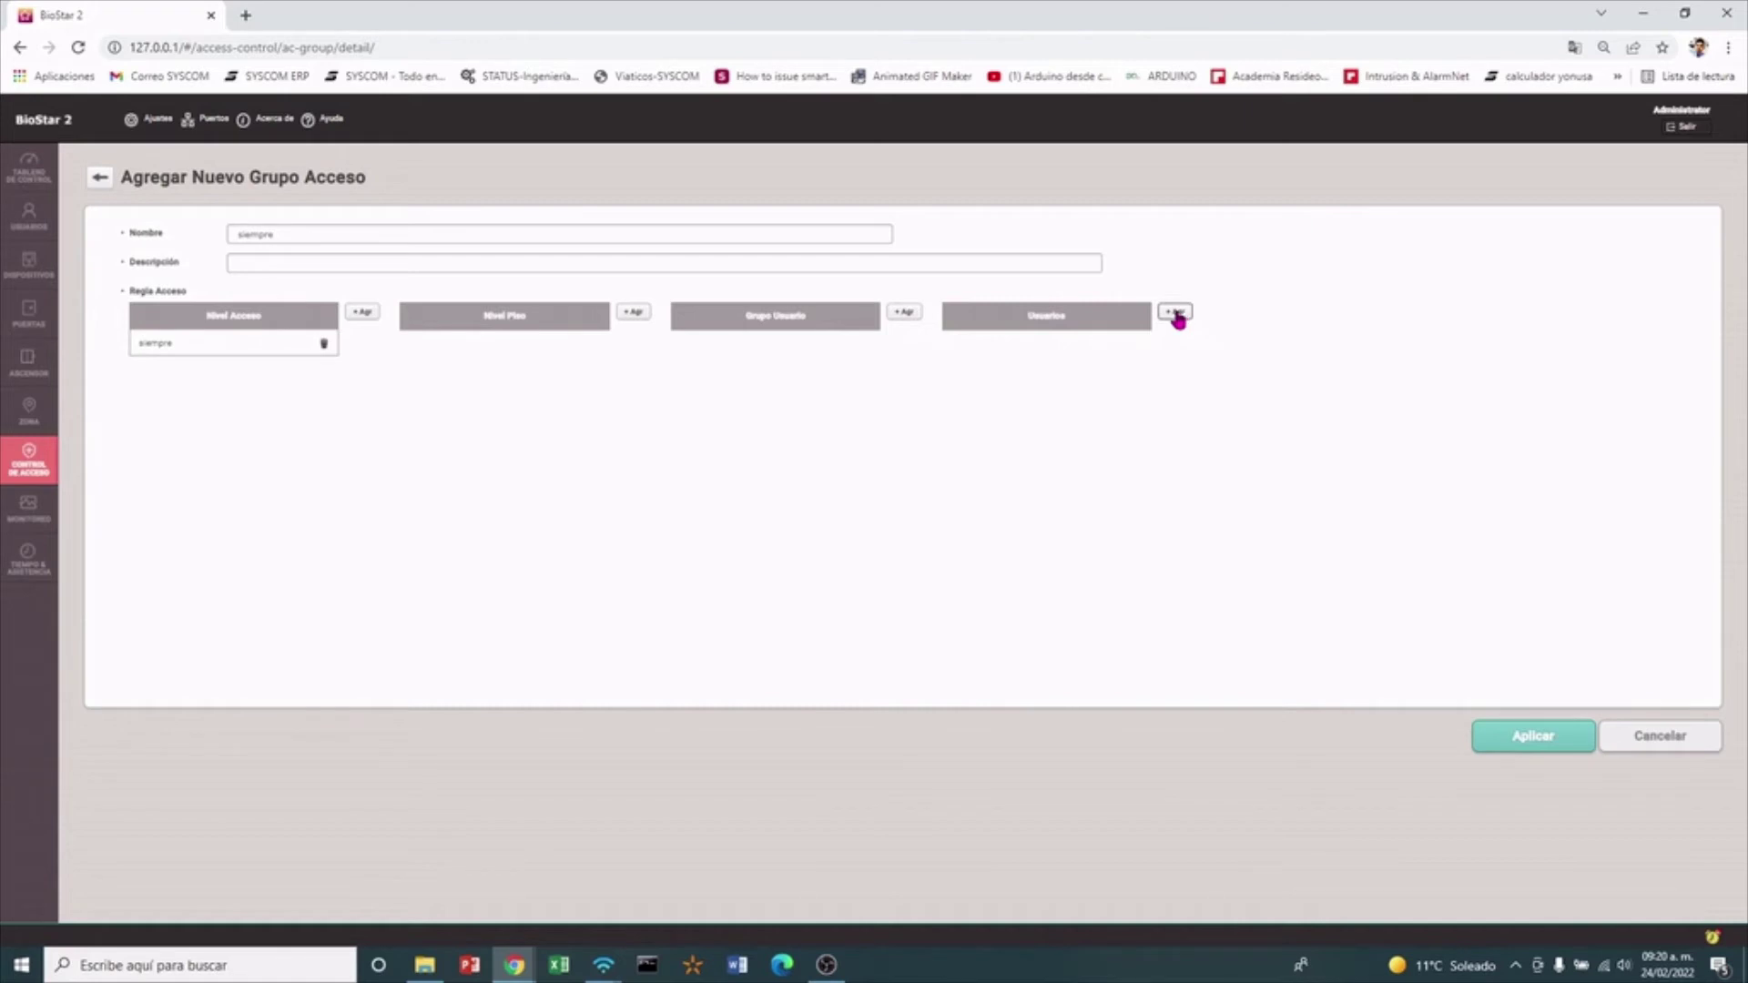
# Add both registered users individually to the access group and apply it
pyautogui.click(903, 314)
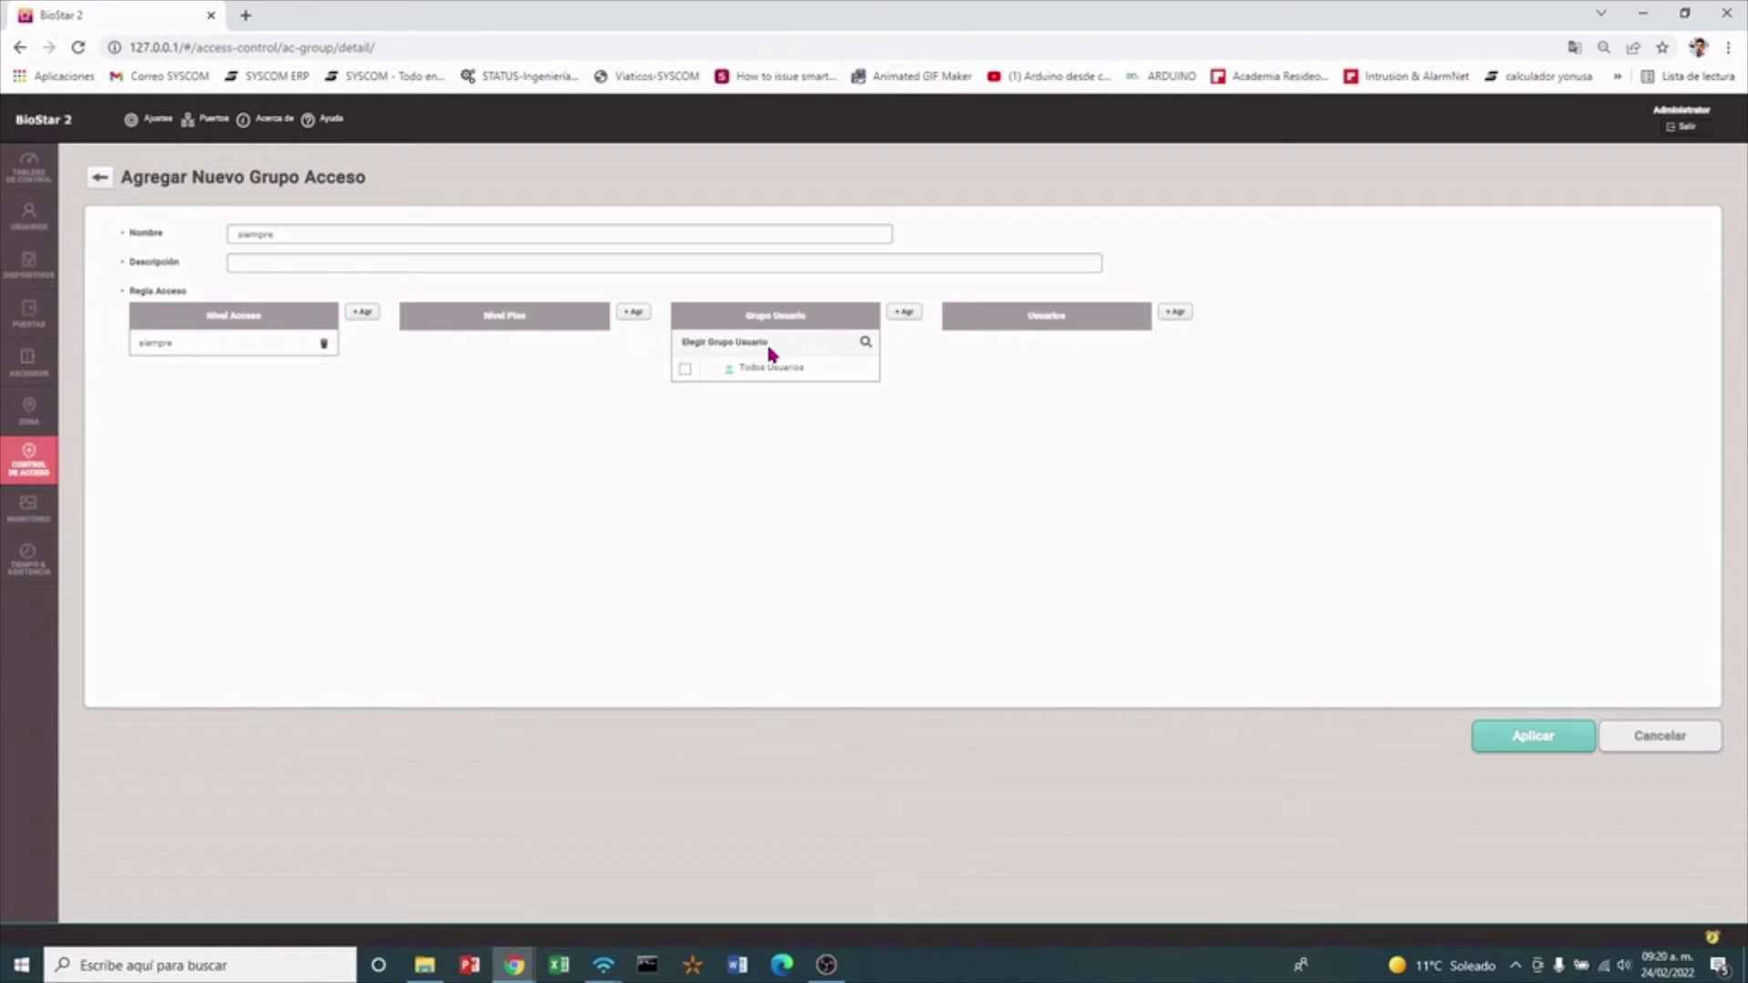
pyautogui.click(952, 467)
pyautogui.click(1177, 314)
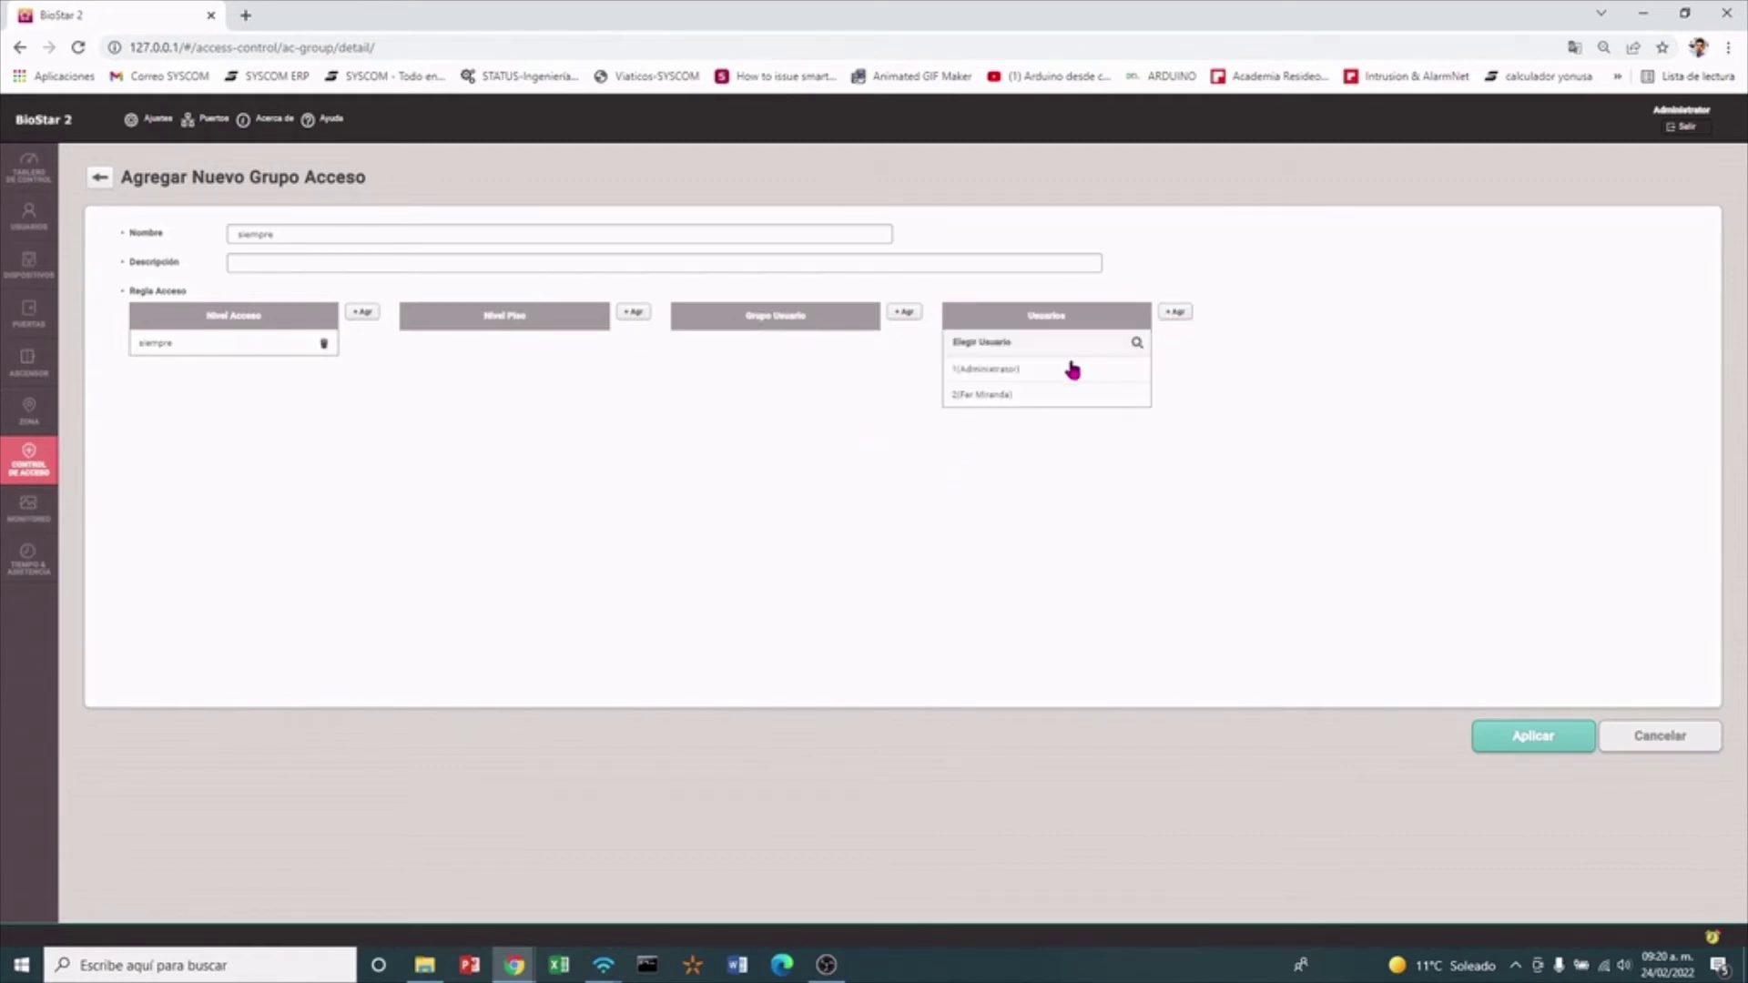
pyautogui.click(1007, 394)
pyautogui.click(1009, 397)
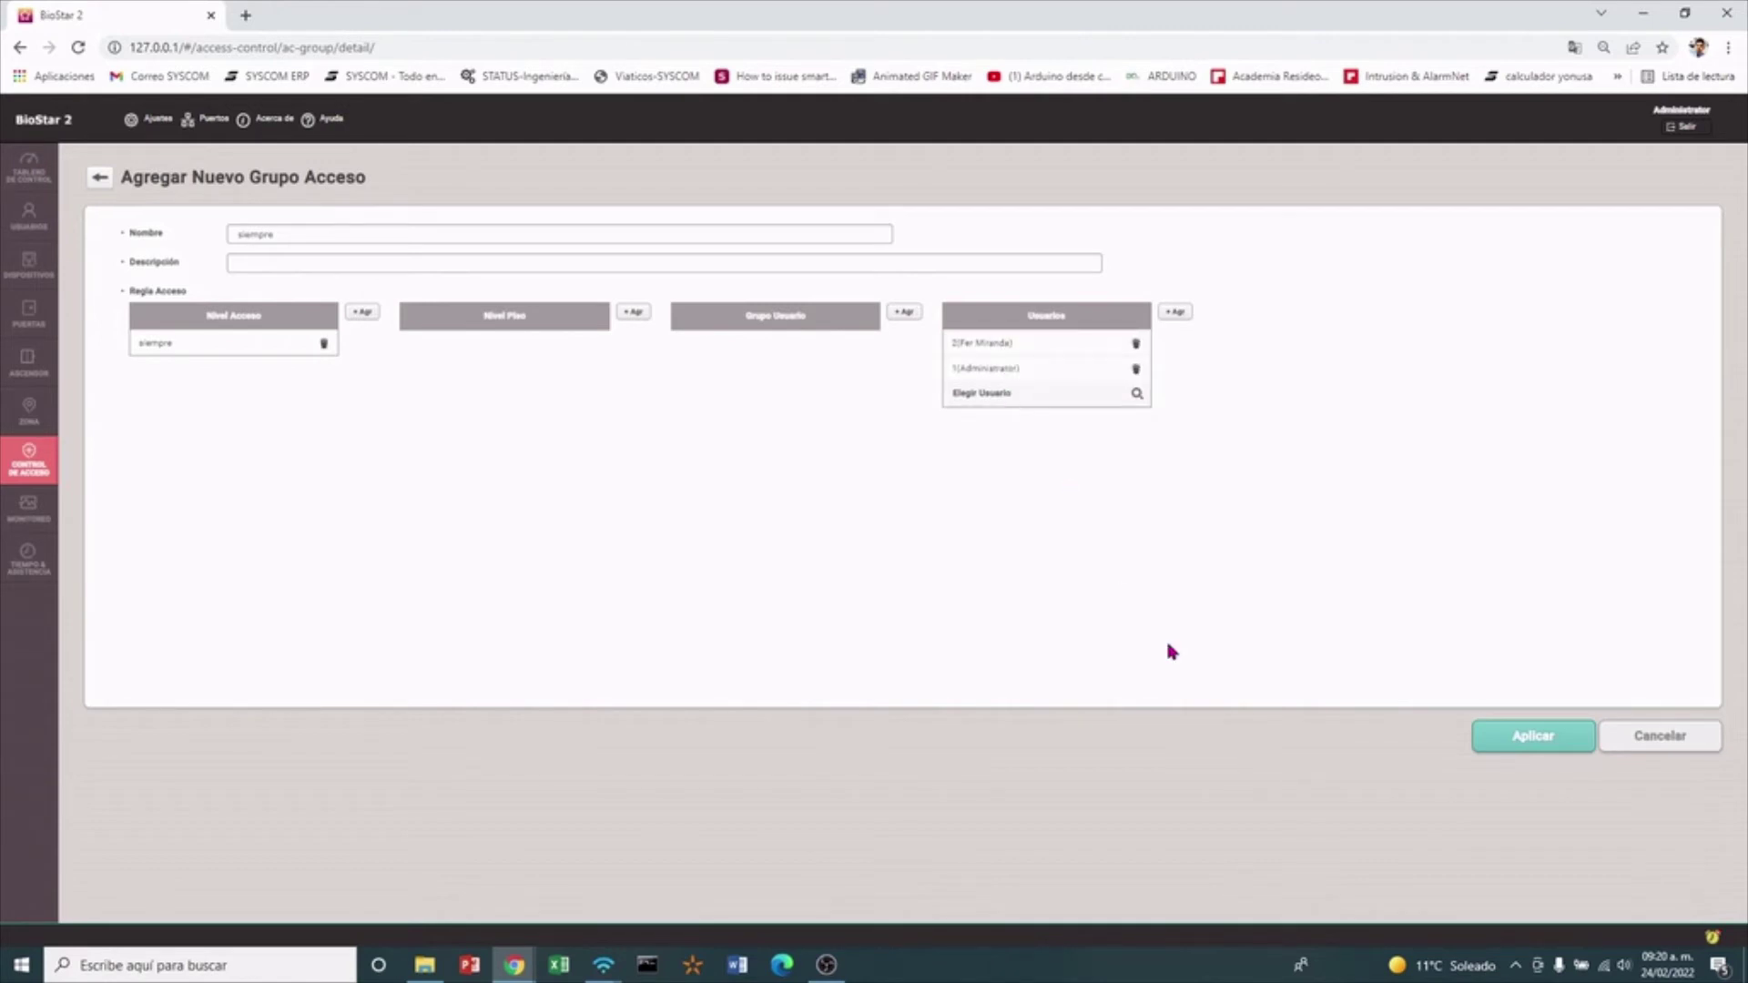
pyautogui.click(1518, 739)
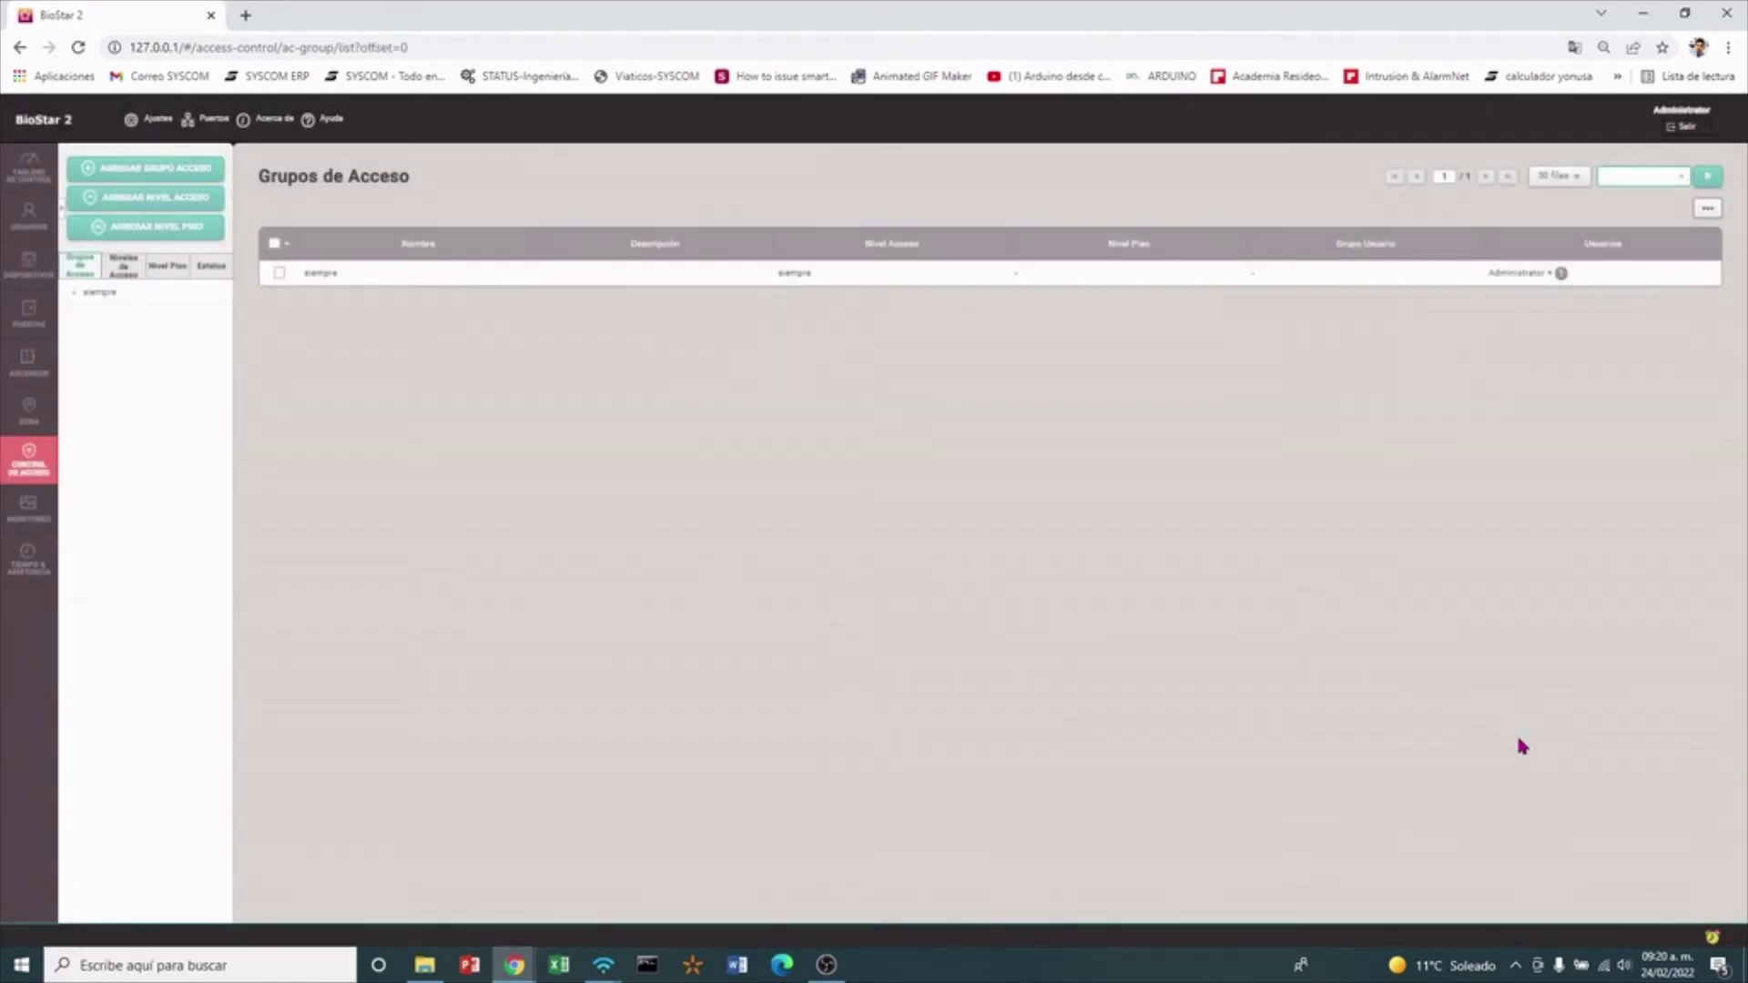
# Open the real-time log in monitoring to check the device's access events
pyautogui.click(32, 267)
pyautogui.click(28, 509)
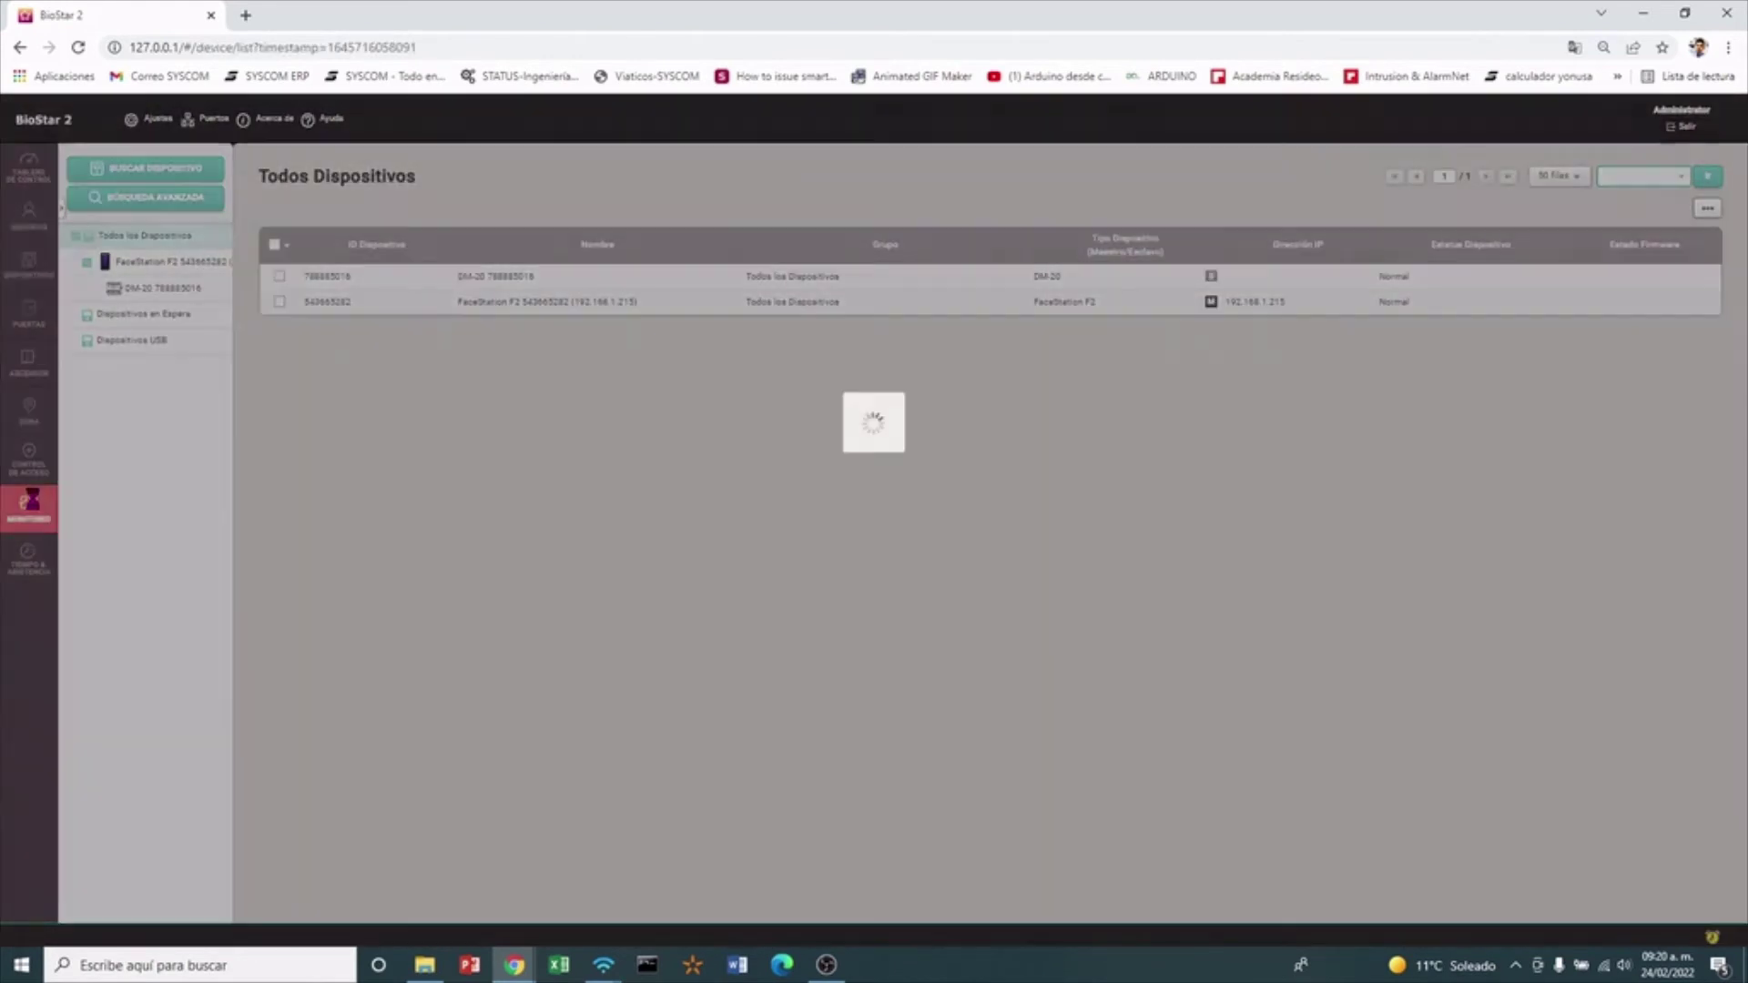
pyautogui.click(157, 242)
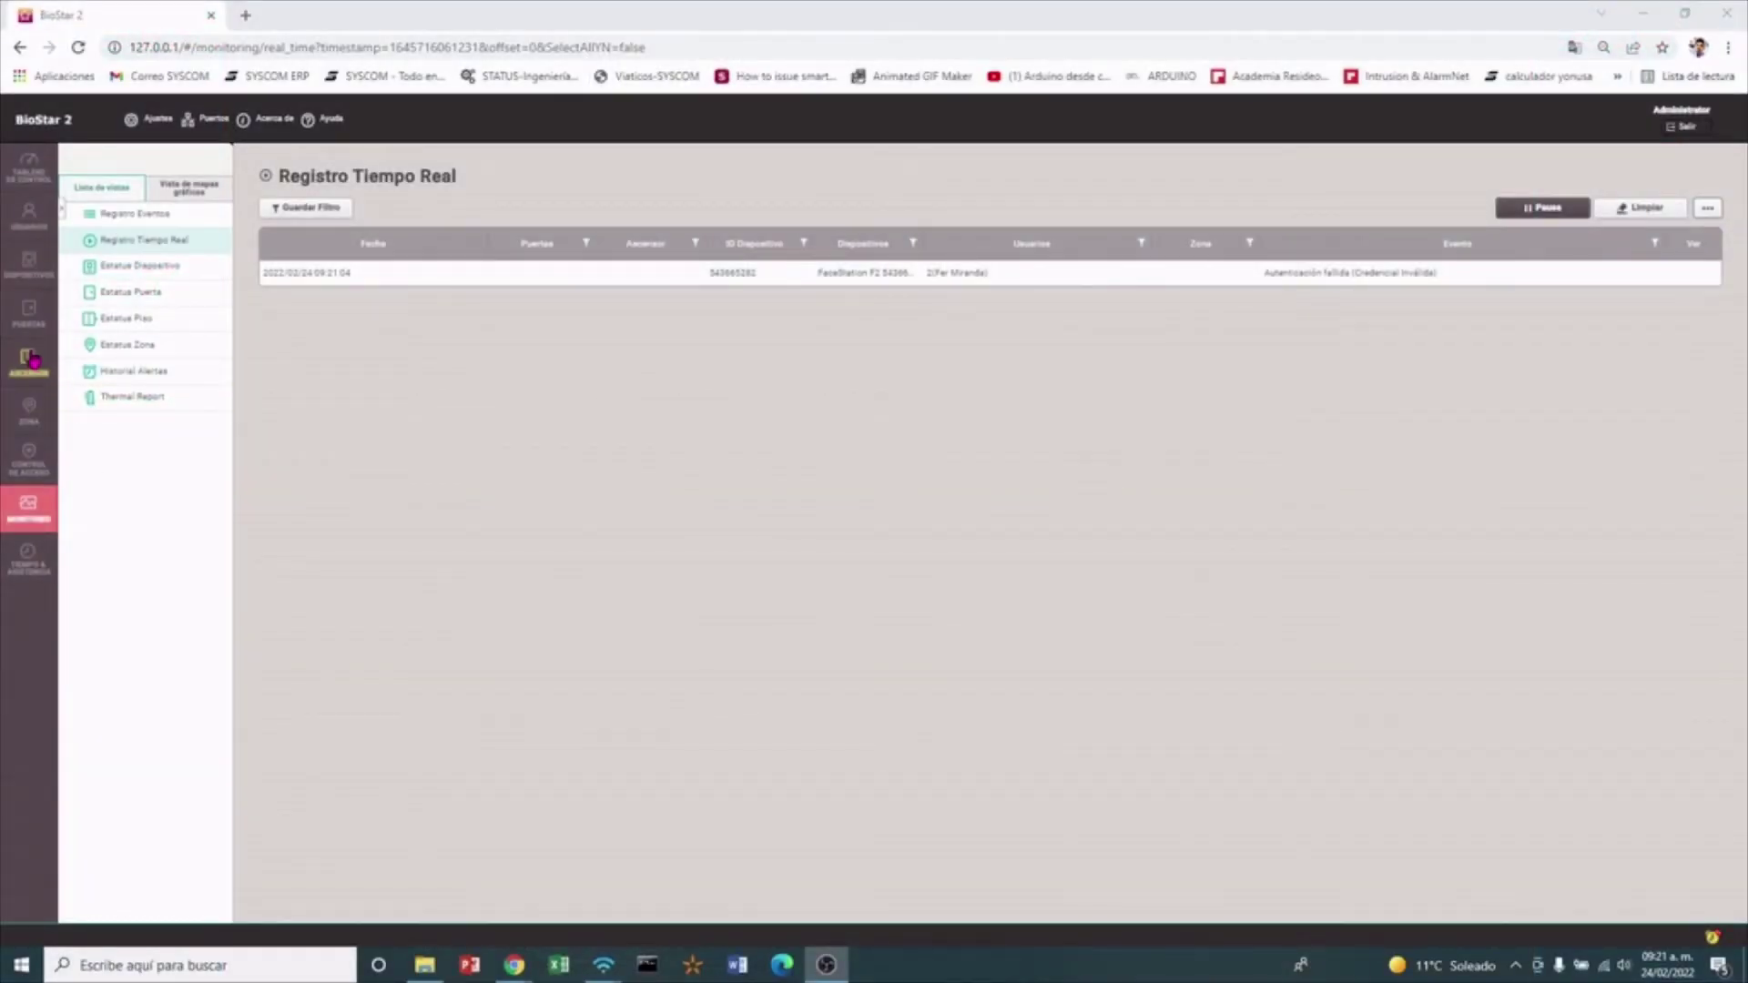
# Upload all users stored on the FaceStation F2 through its device user management, and close the dialog
pyautogui.click(30, 269)
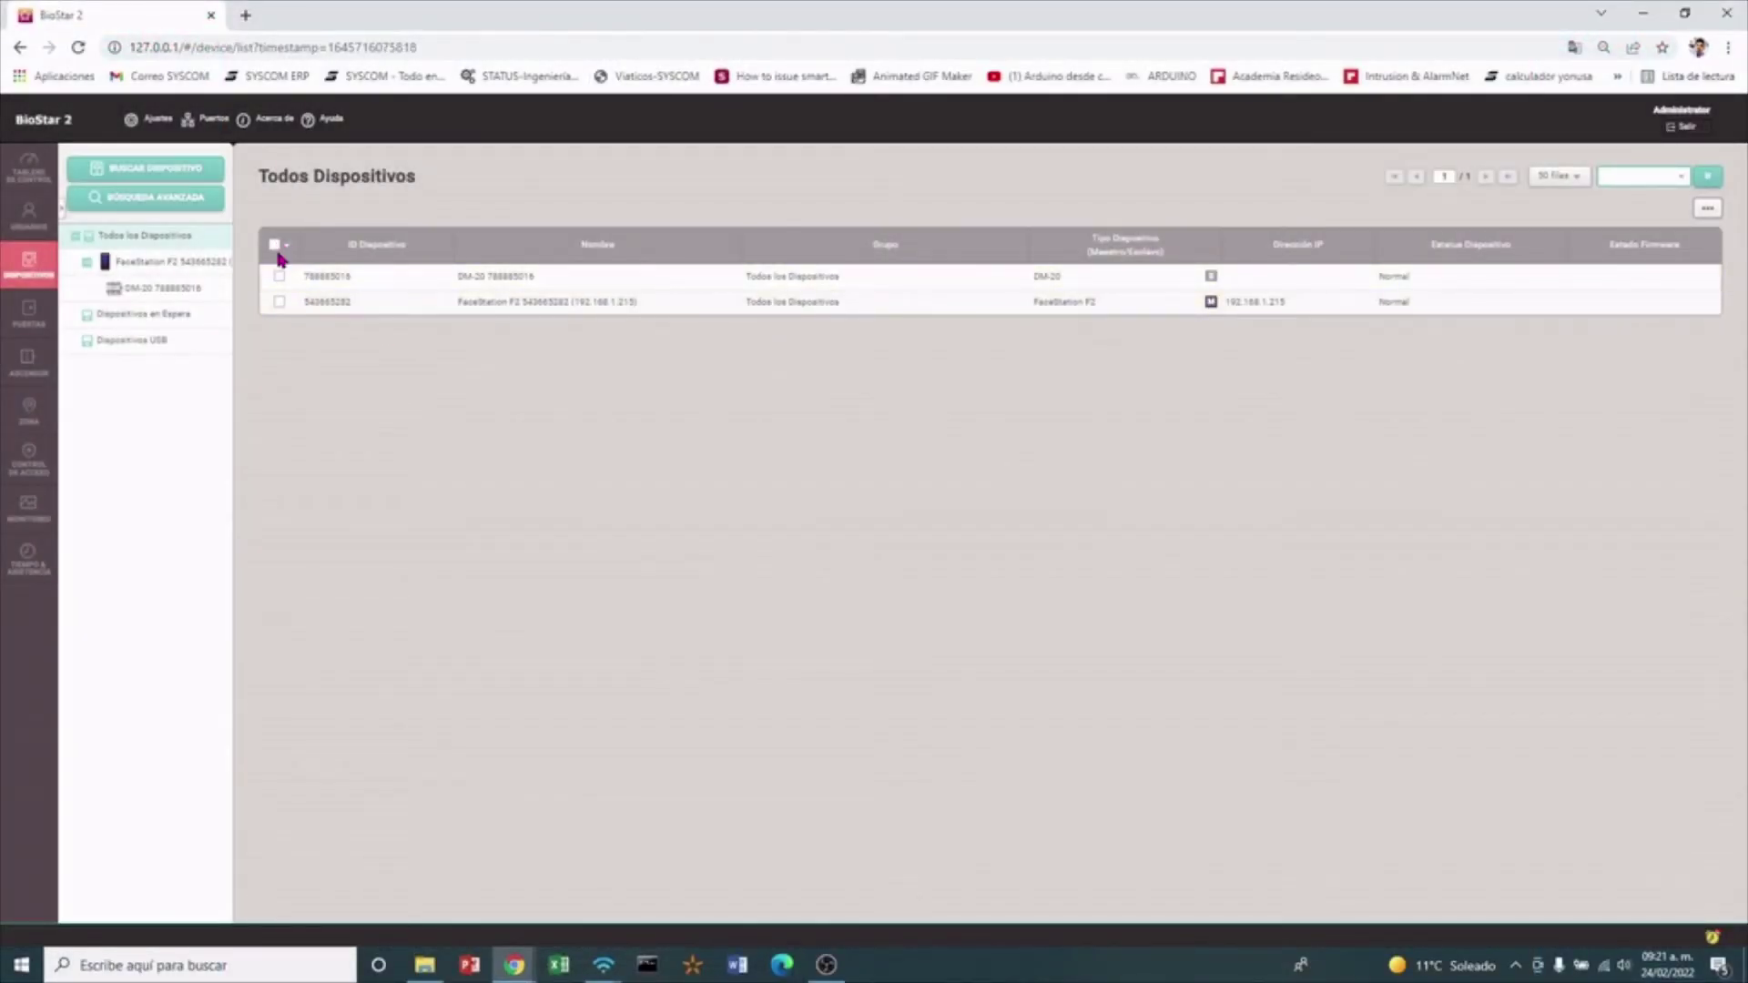
pyautogui.click(279, 301)
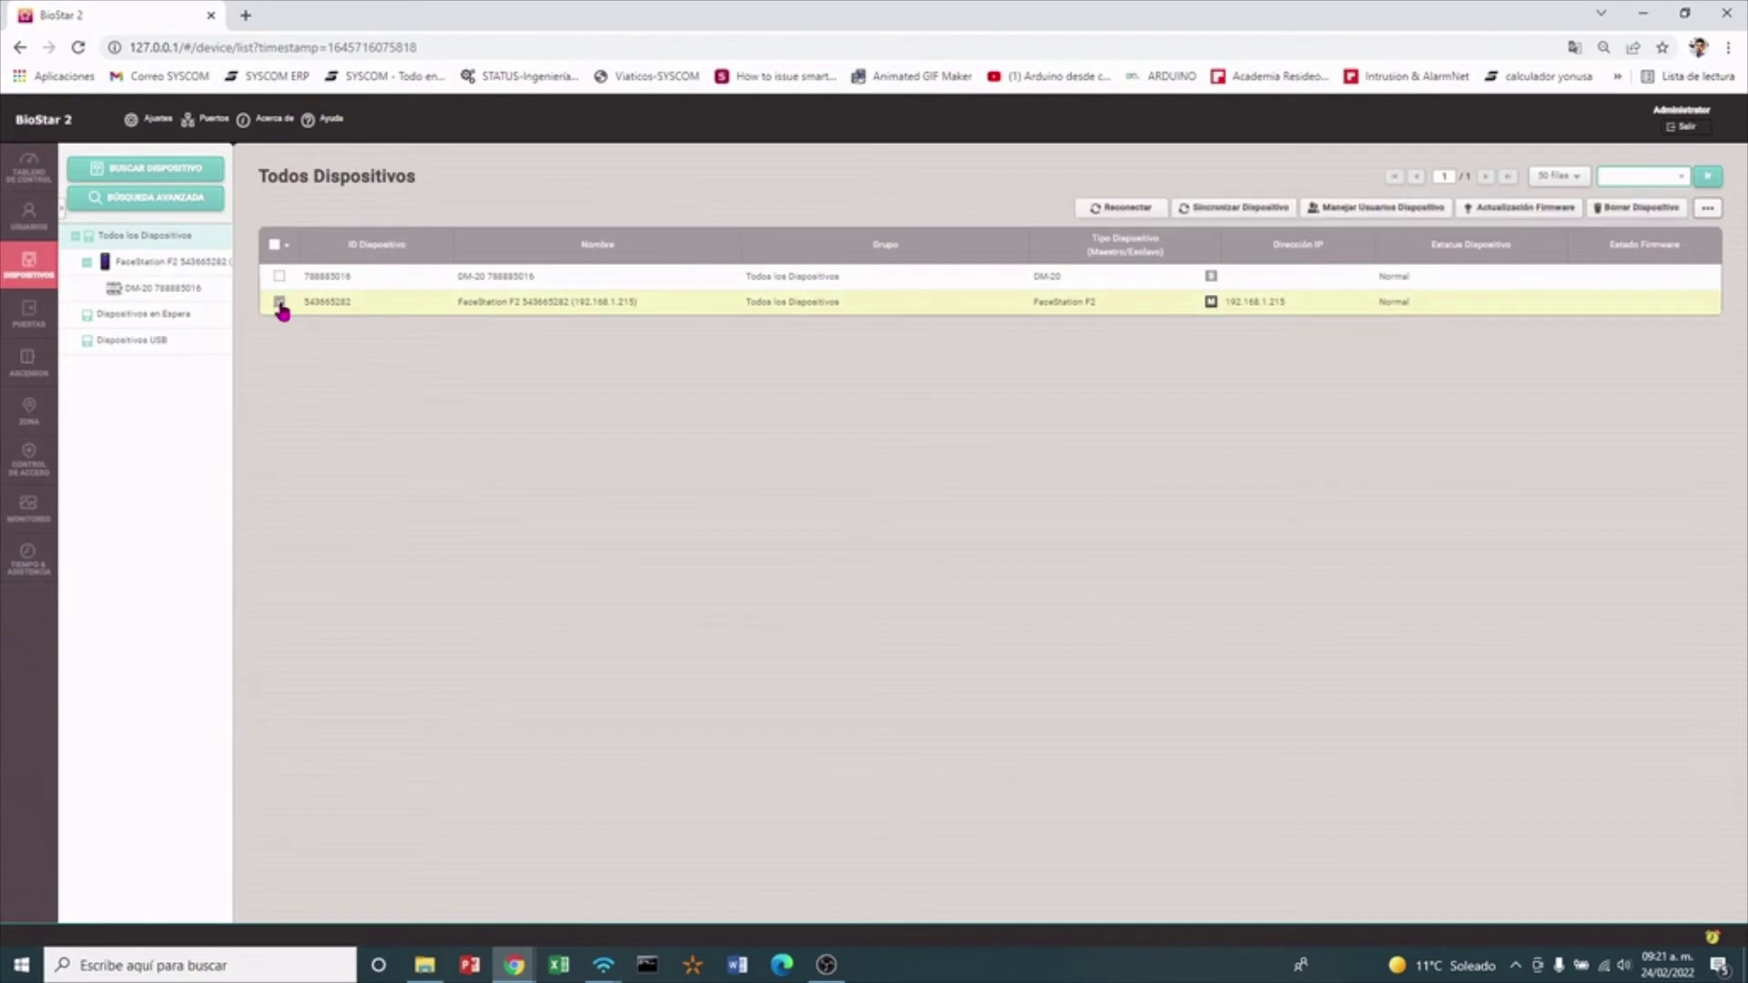
pyautogui.click(1351, 211)
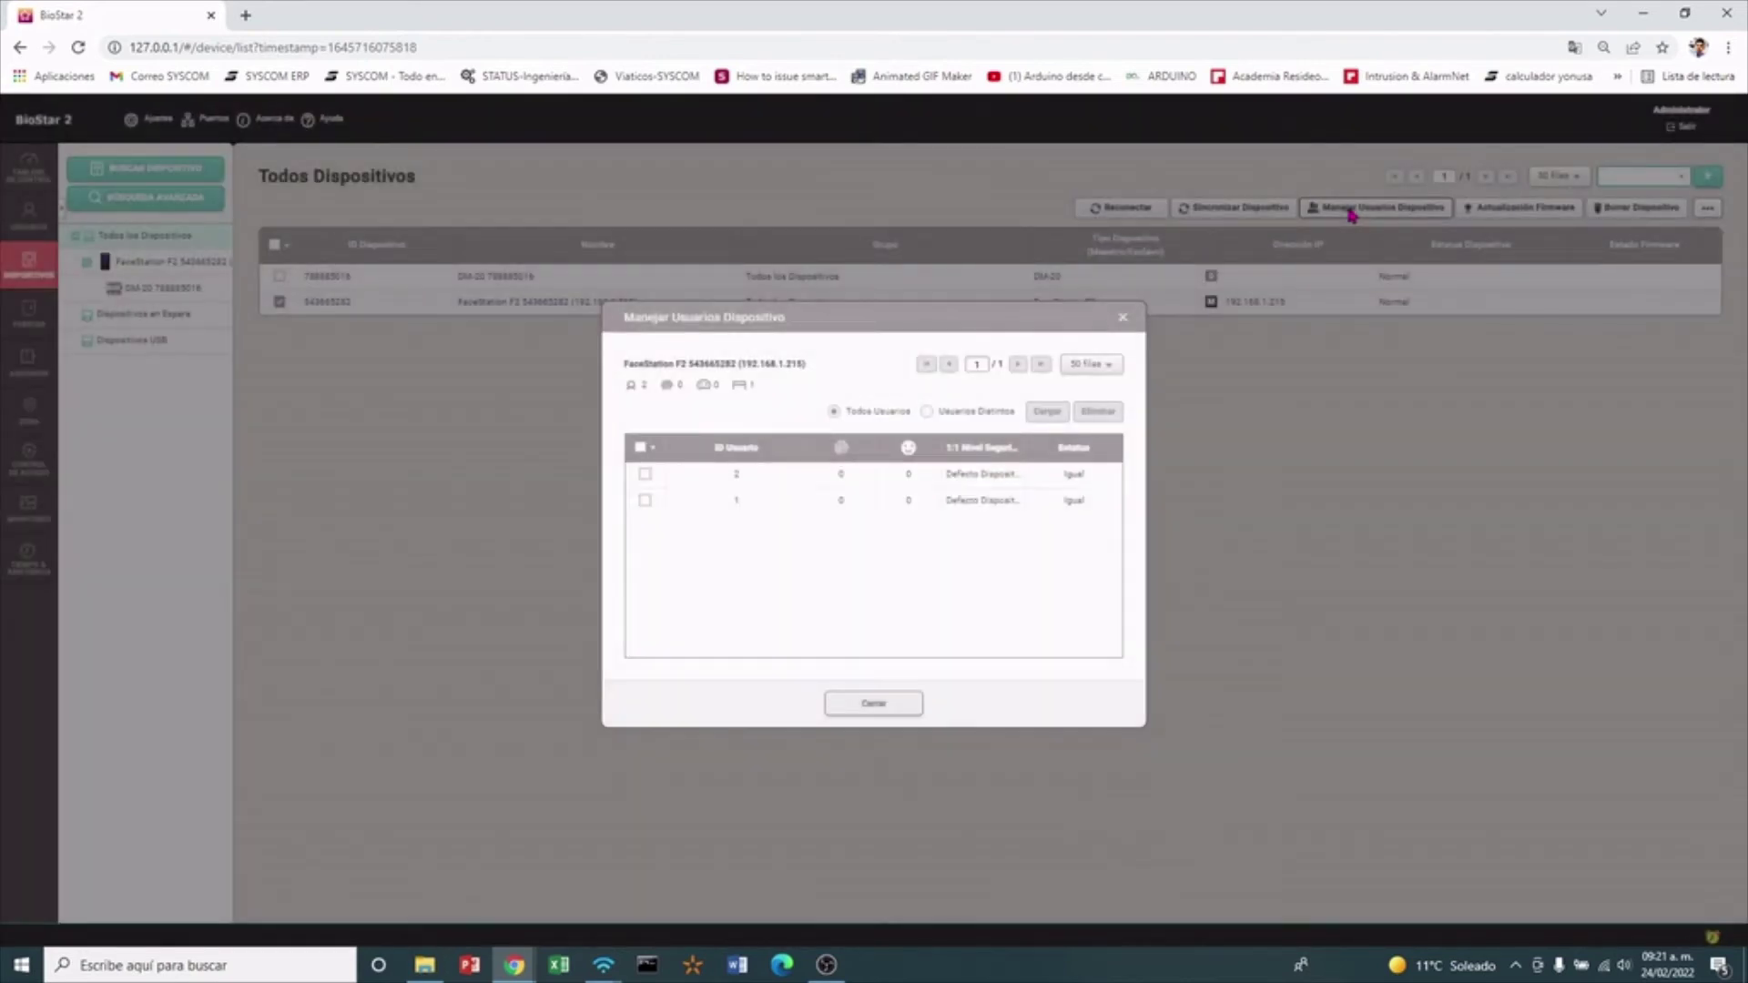
pyautogui.click(641, 447)
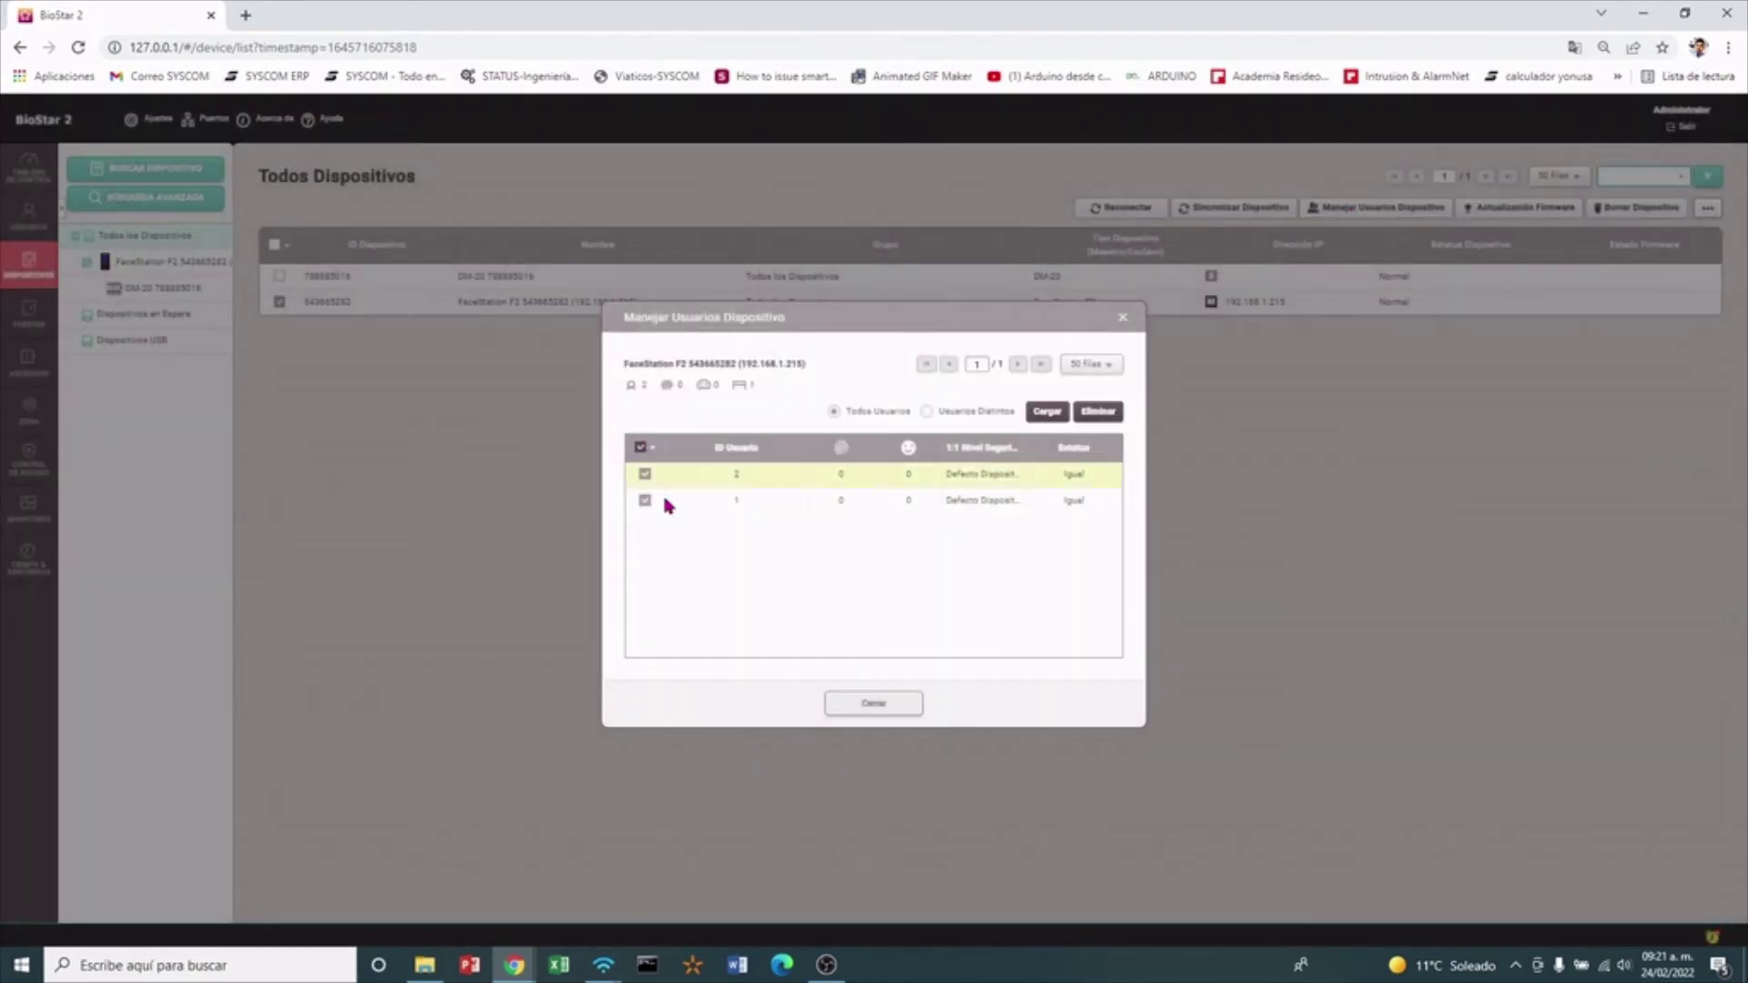
pyautogui.click(1047, 411)
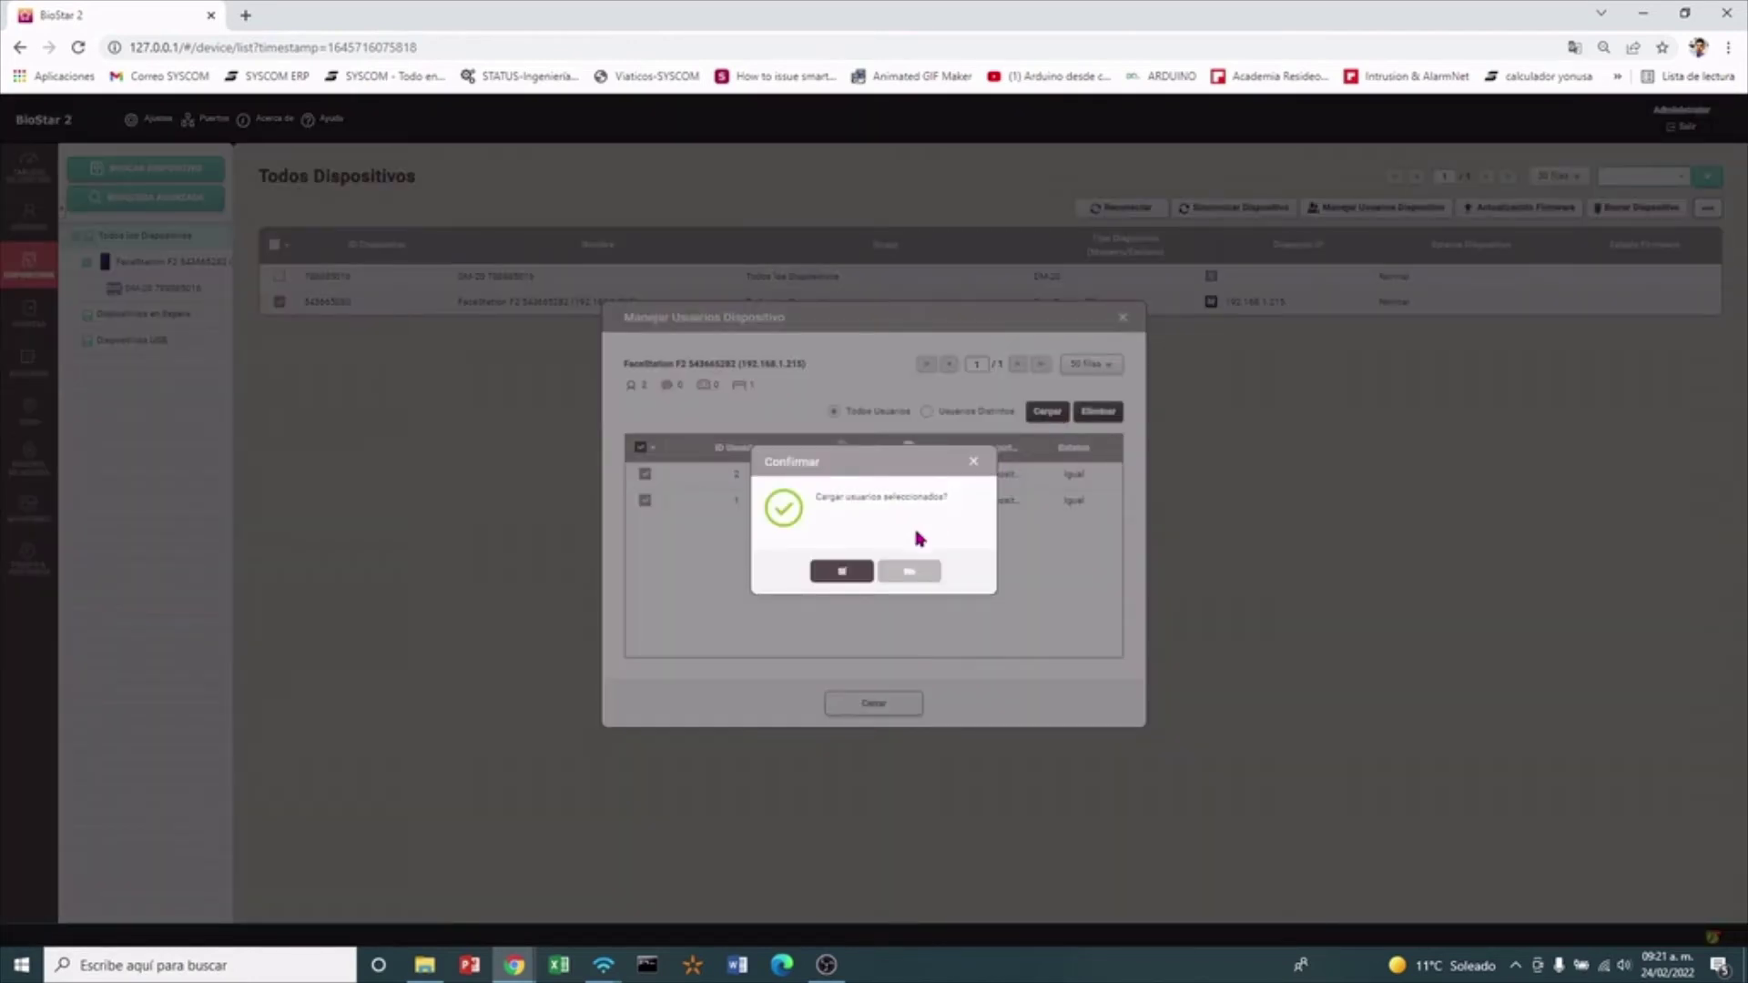
pyautogui.click(856, 571)
pyautogui.click(872, 585)
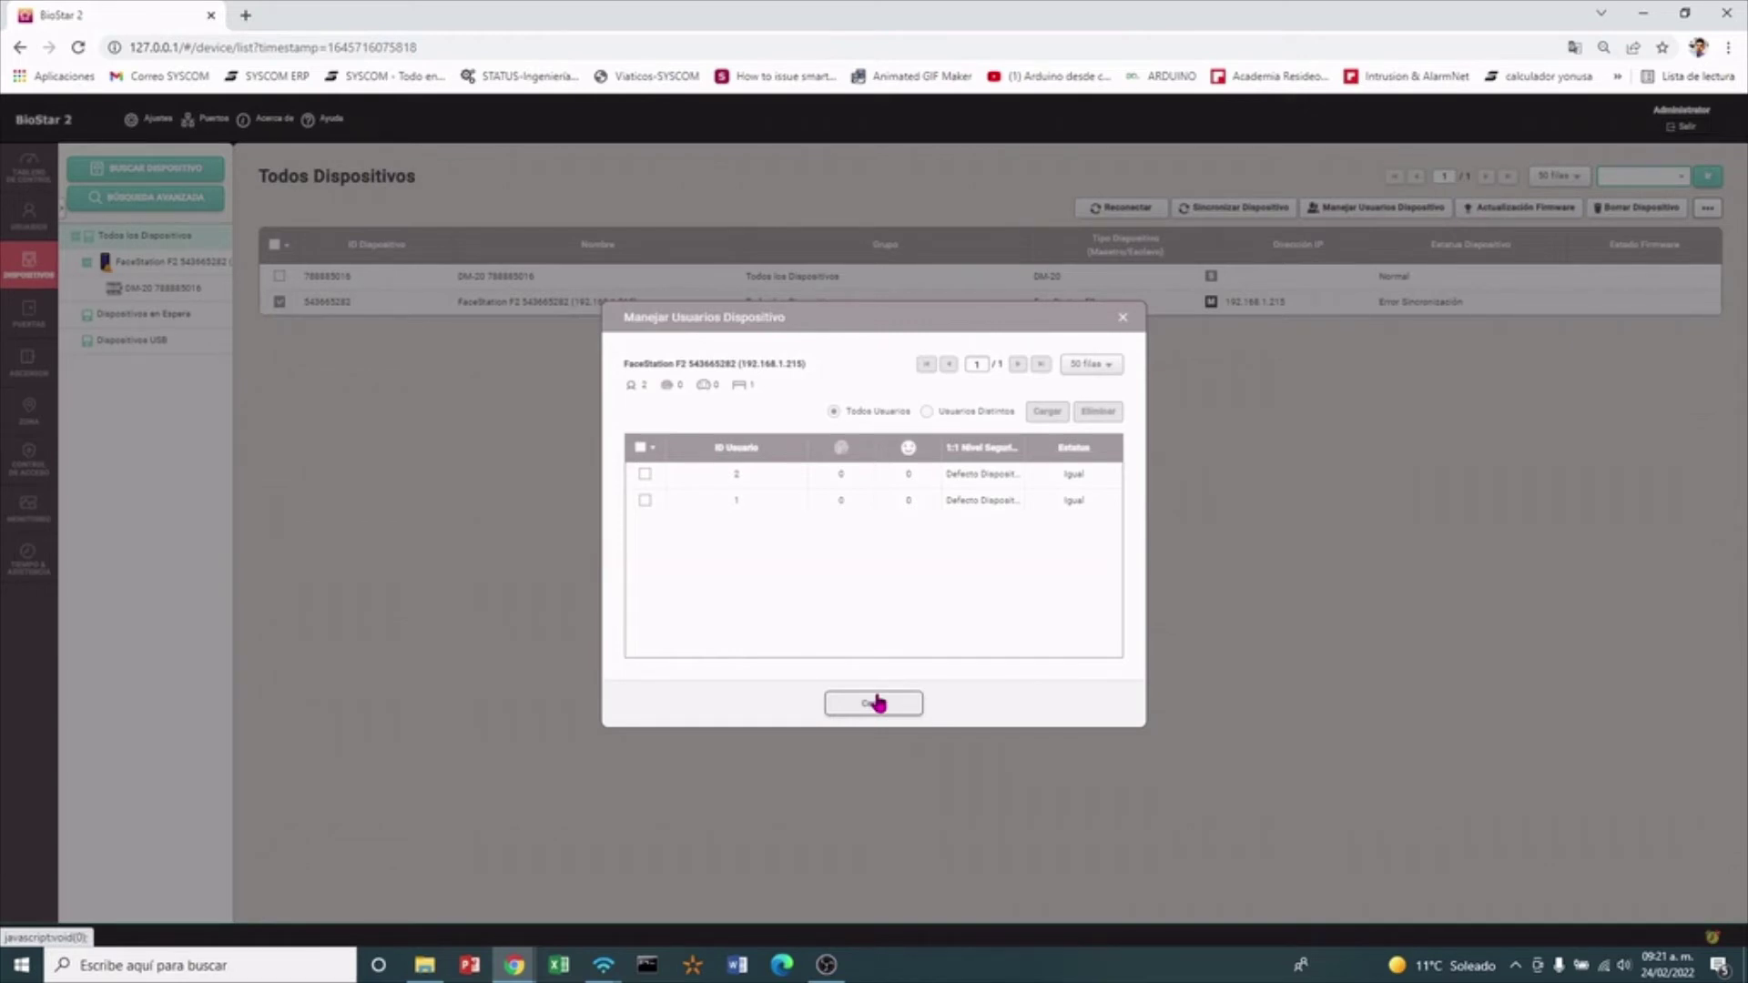
pyautogui.click(1123, 317)
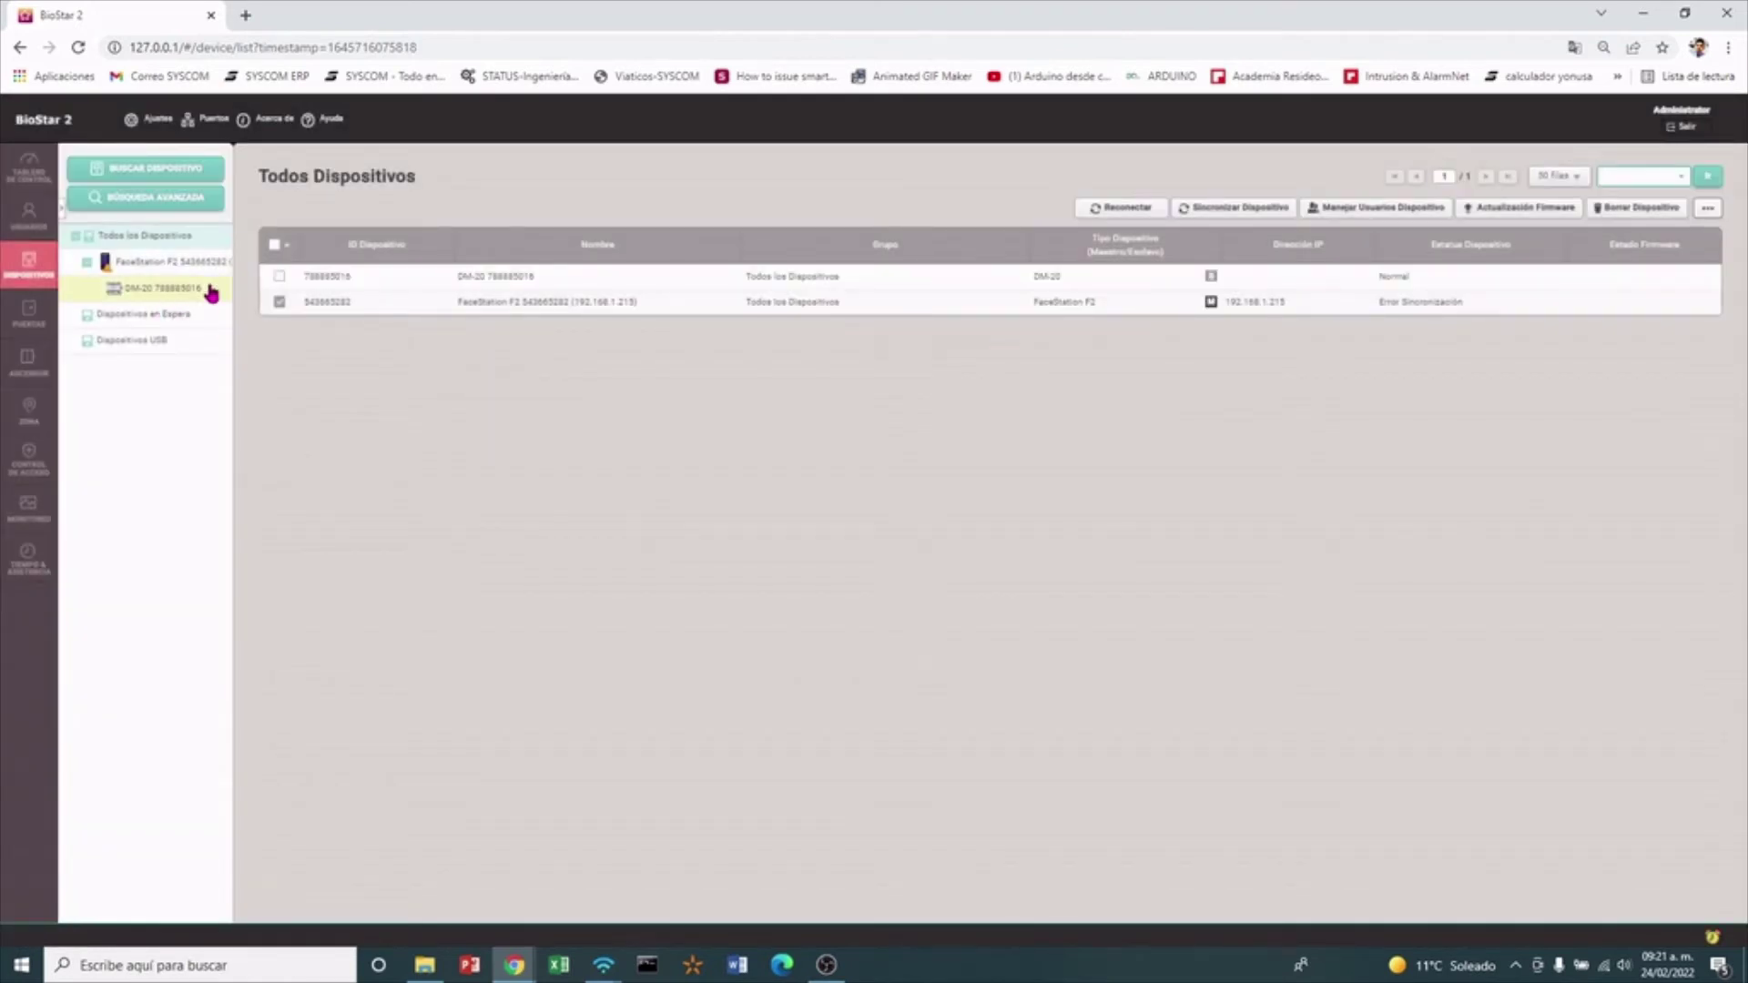
# Synchronize both the DM-20 and the FaceStation F2 from the full device list and accept the result
pyautogui.click(274, 244)
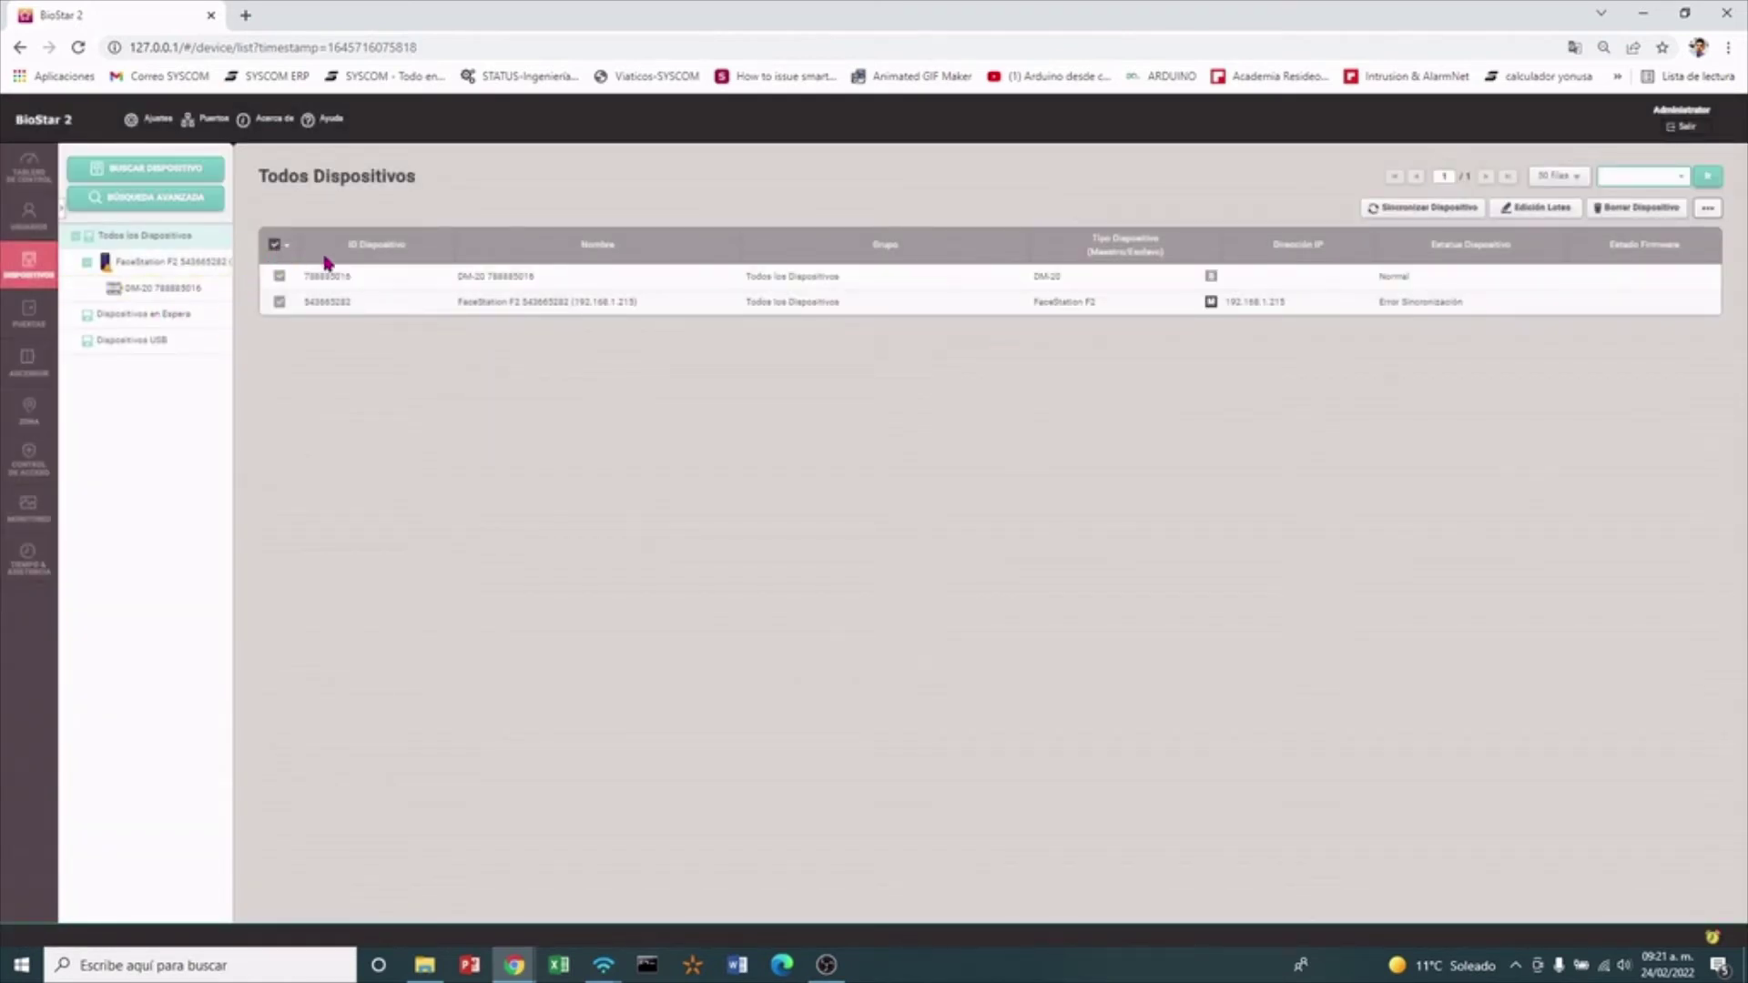
pyautogui.click(1426, 208)
pyautogui.click(860, 589)
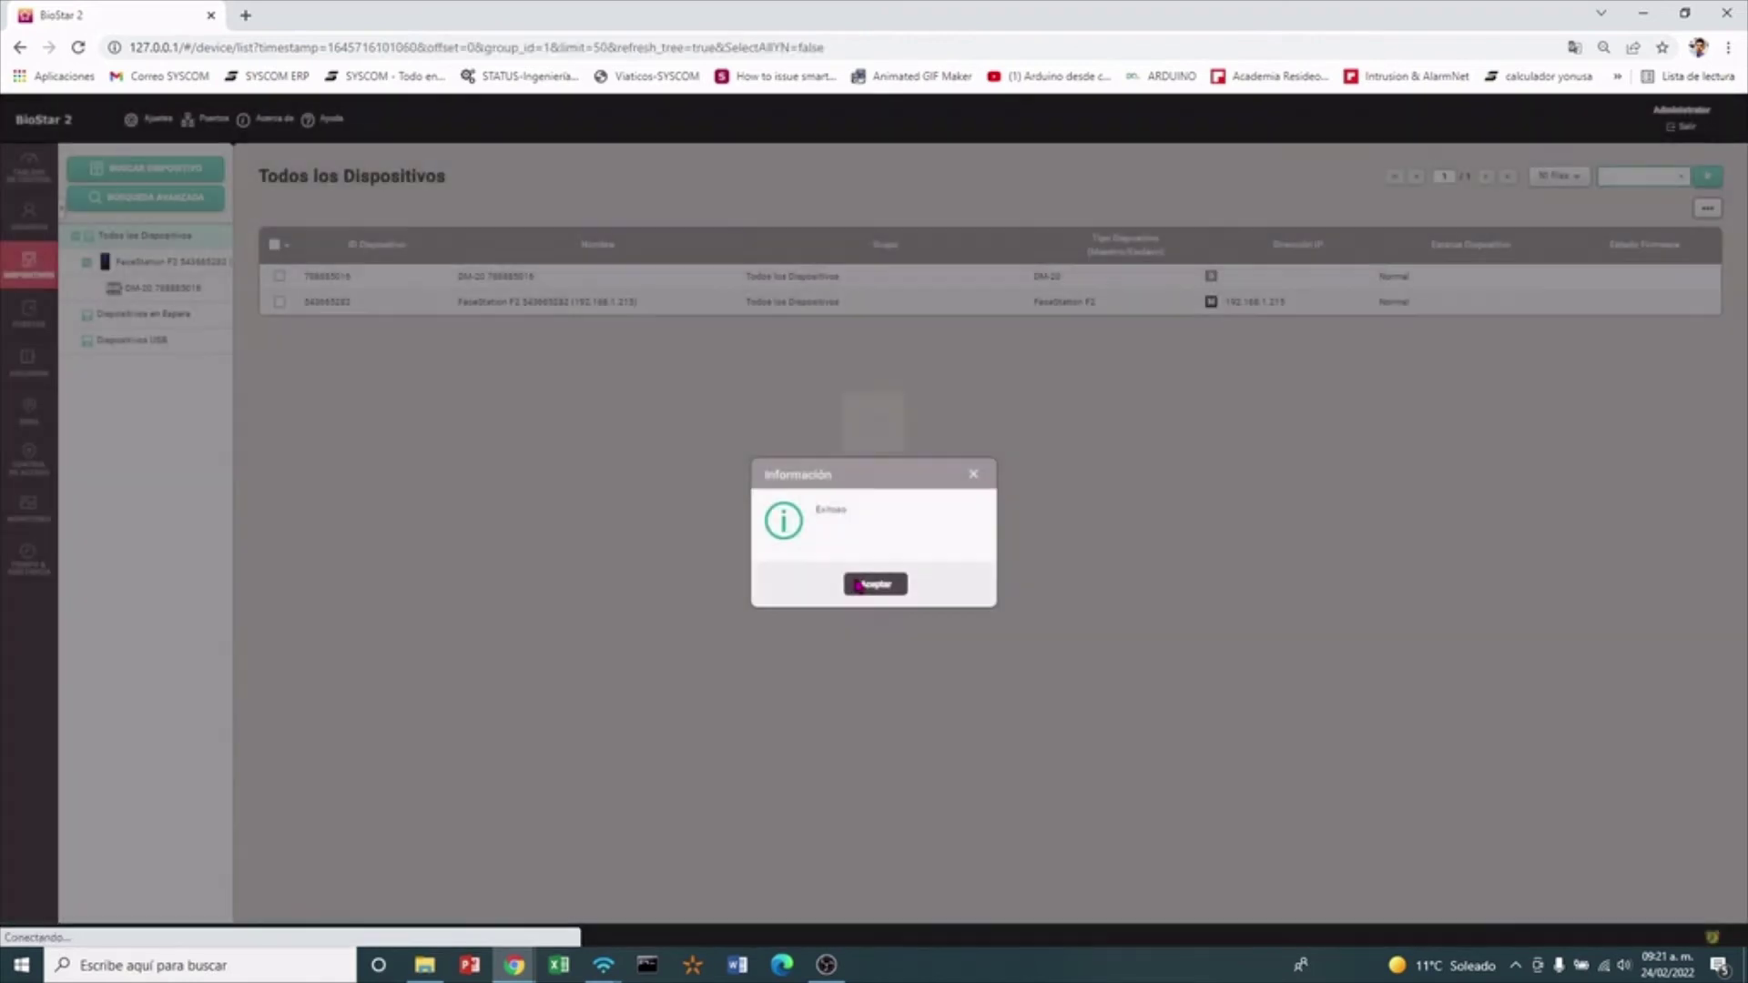
pyautogui.click(863, 590)
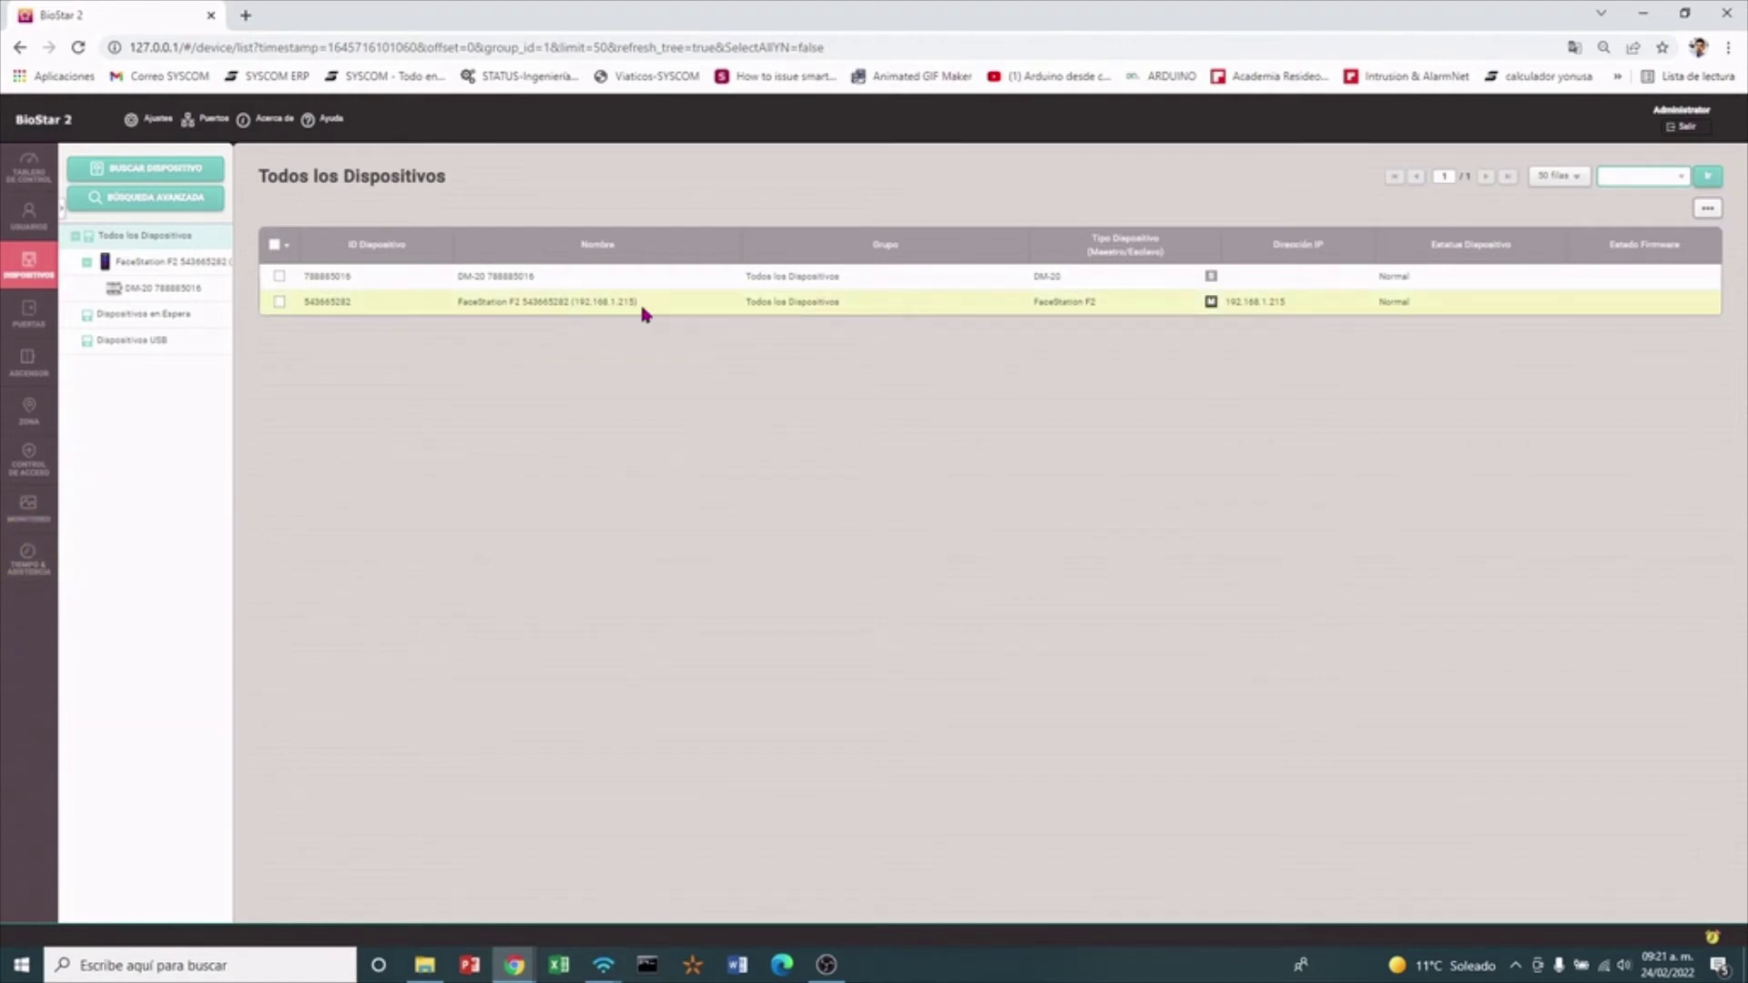
# Delete all three existing authentication modes from the FaceStation F2's settings: face, card with face or PIN, and ID with face or PIN
pyautogui.click(700, 307)
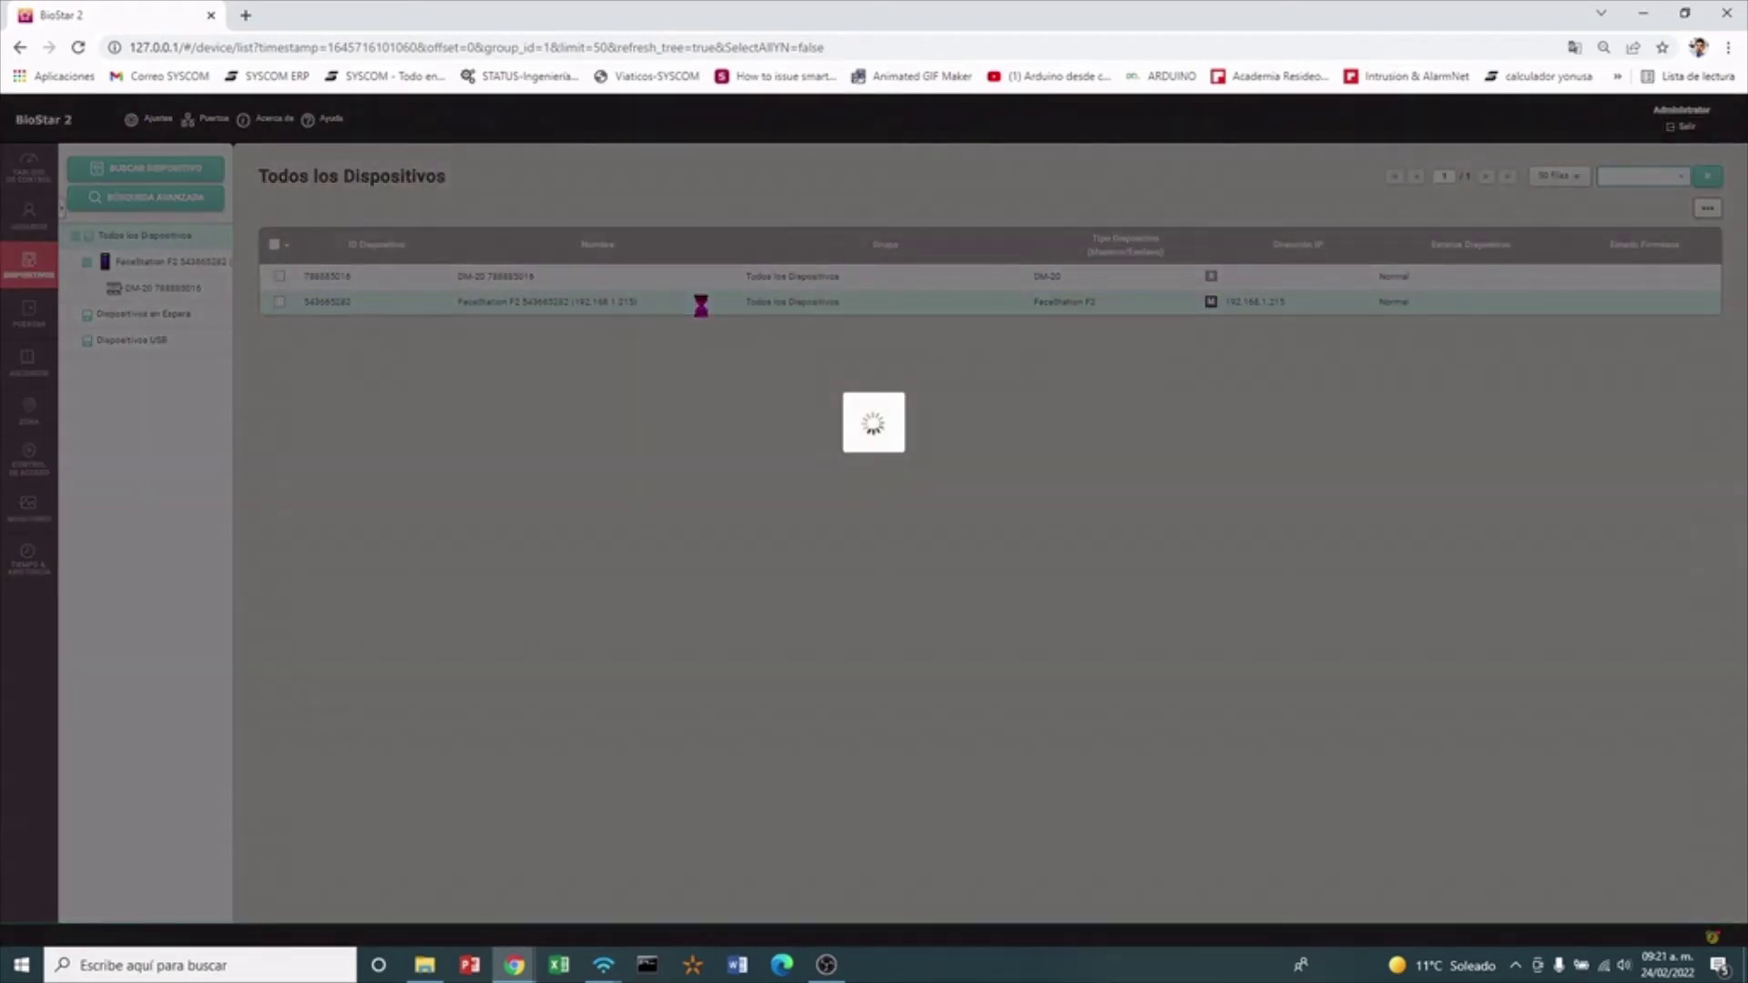
pyautogui.scroll(-7, 891, 621)
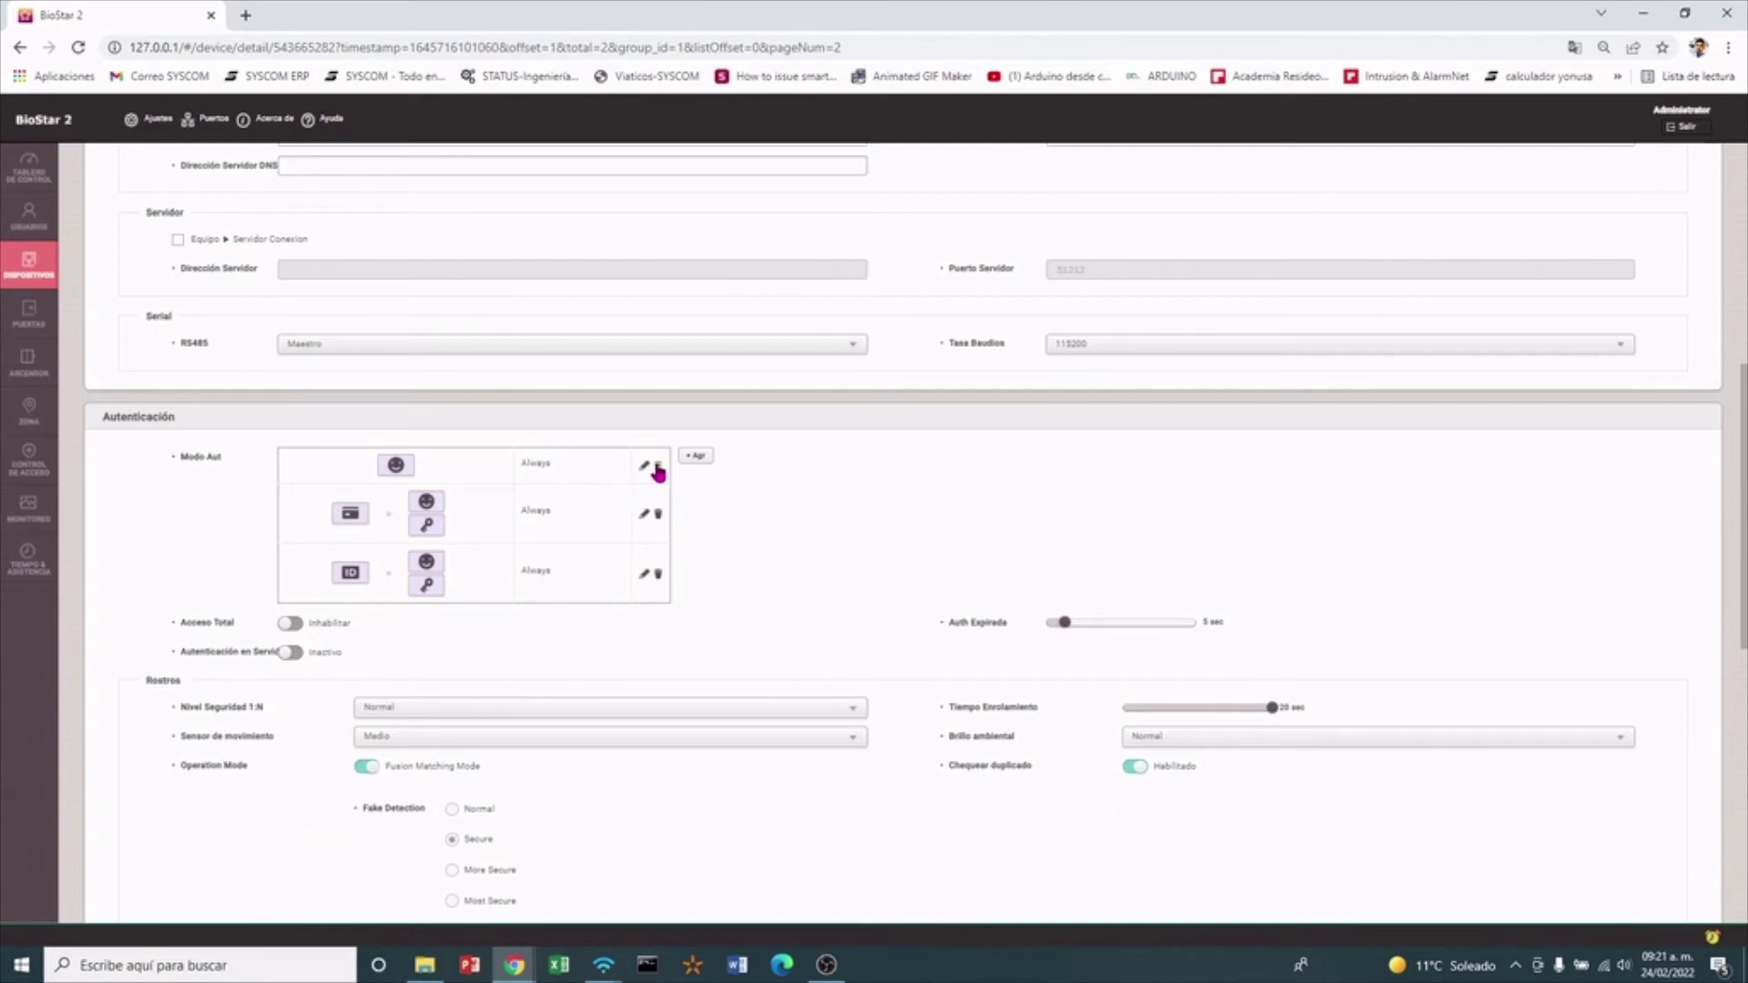
pyautogui.click(657, 466)
pyautogui.click(834, 572)
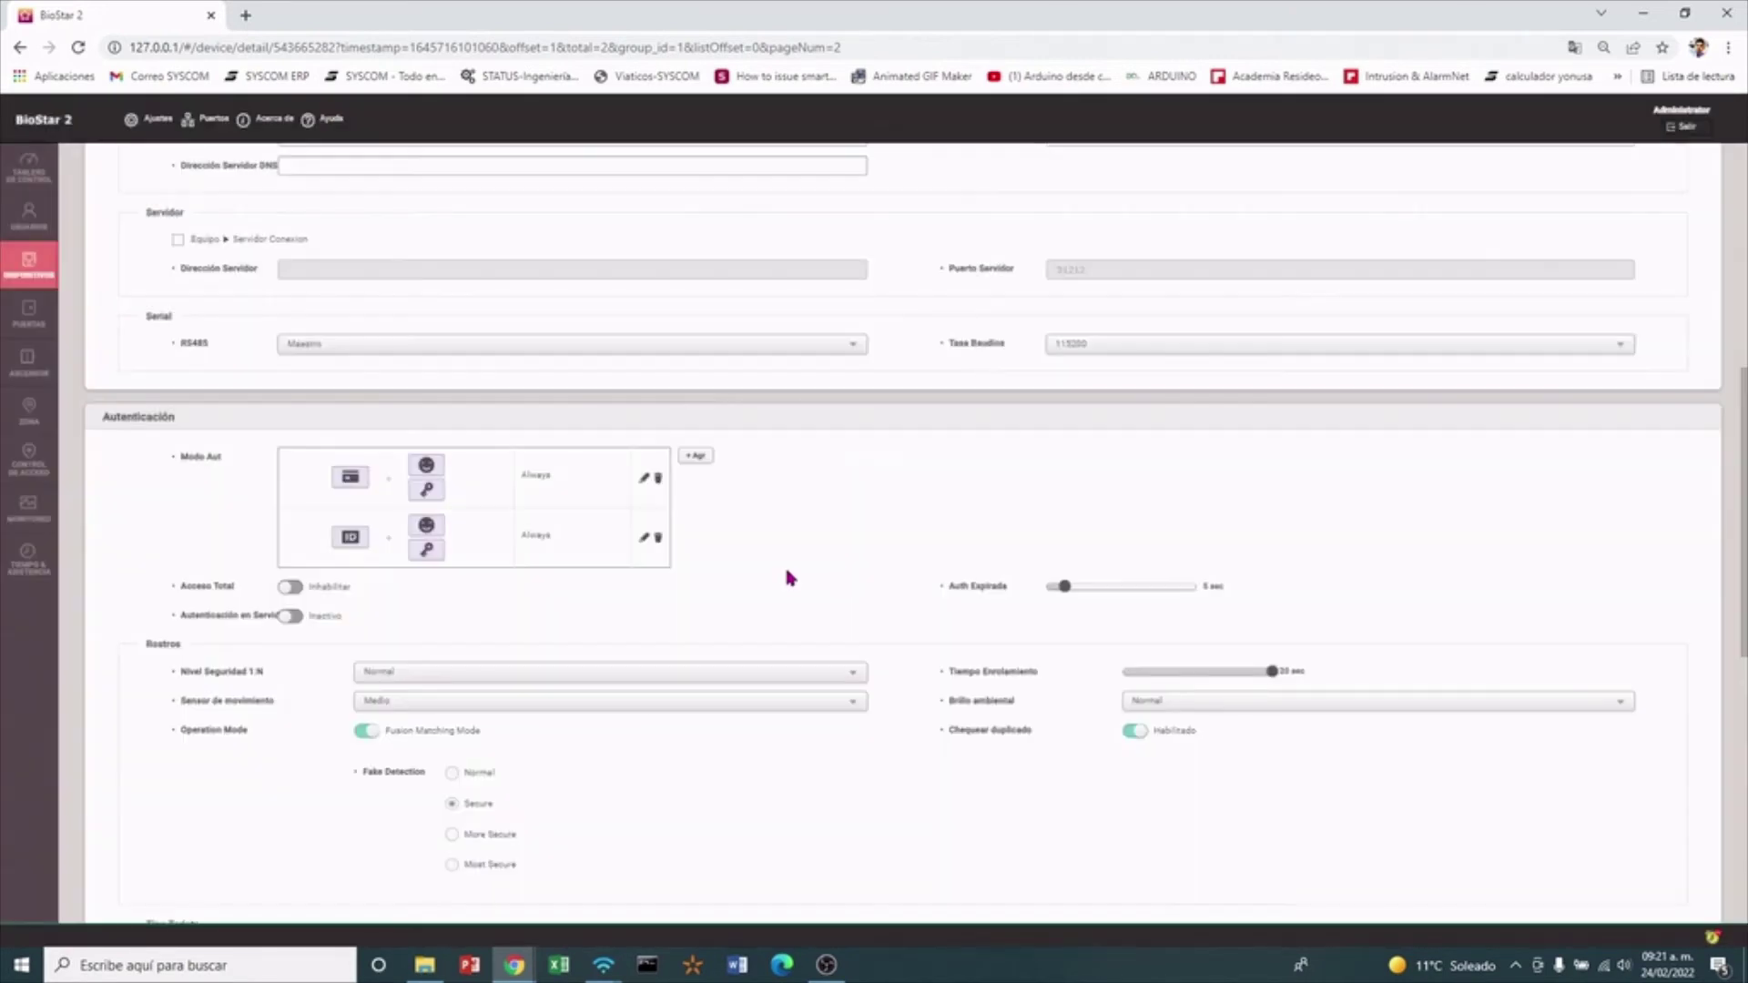
pyautogui.click(659, 480)
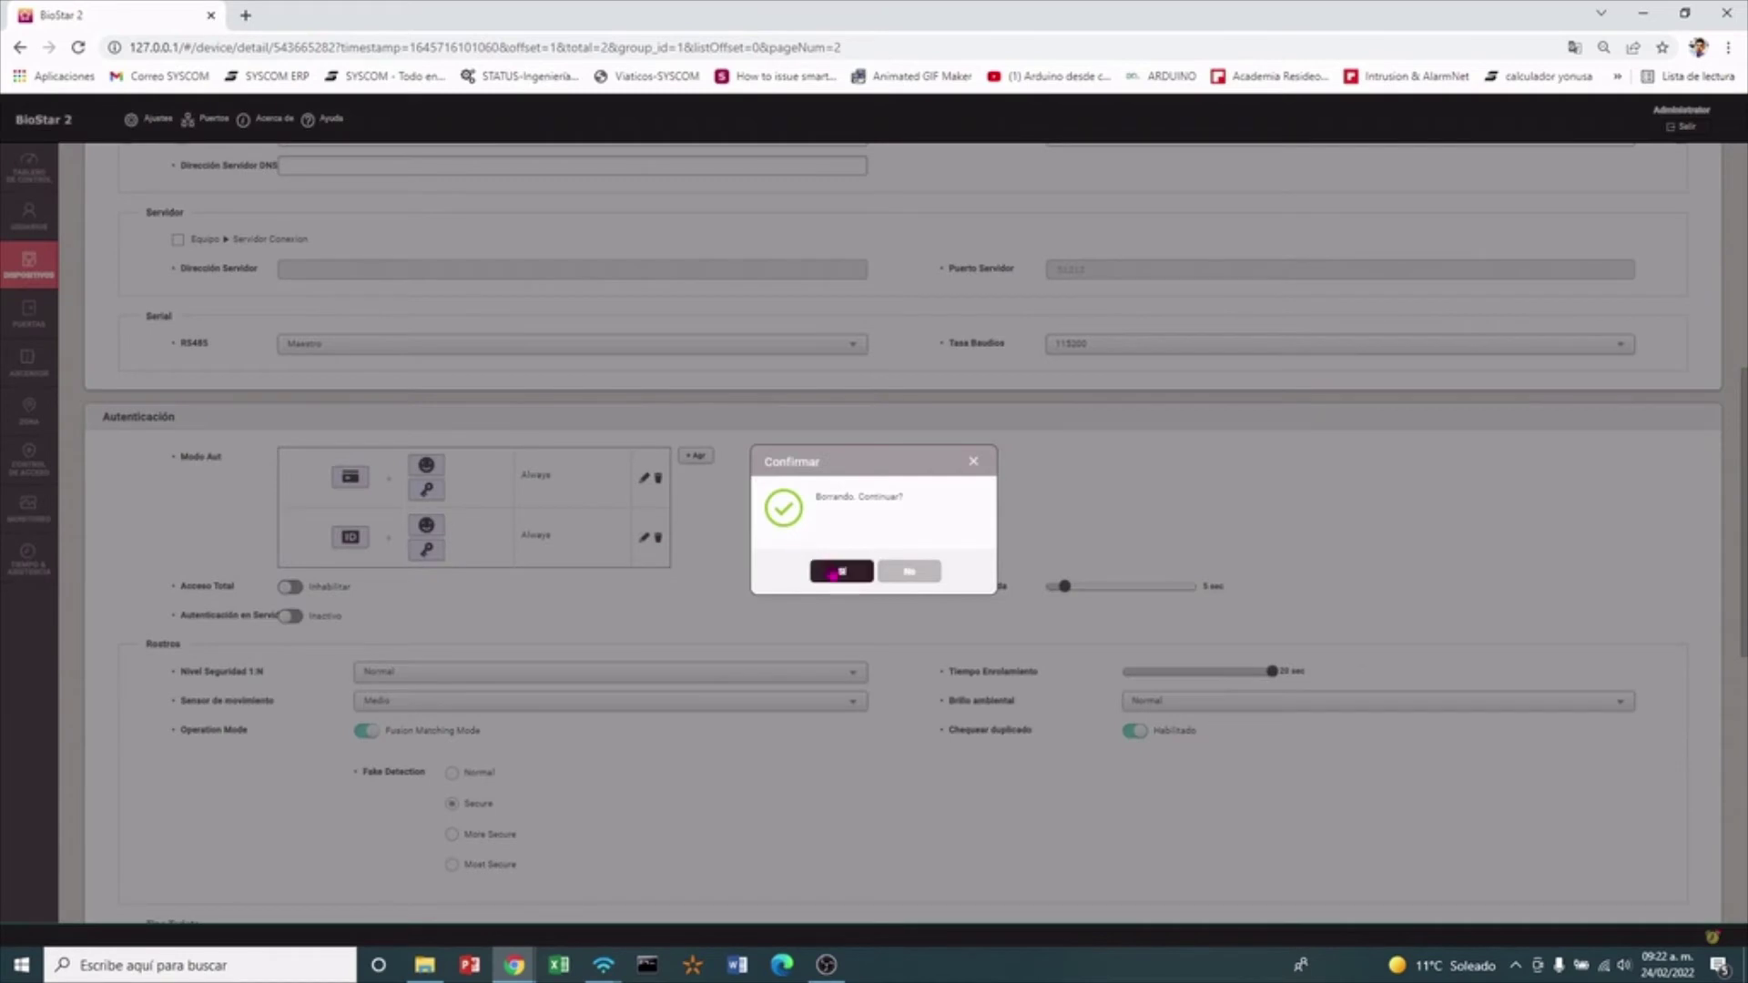
pyautogui.click(825, 566)
pyautogui.click(660, 479)
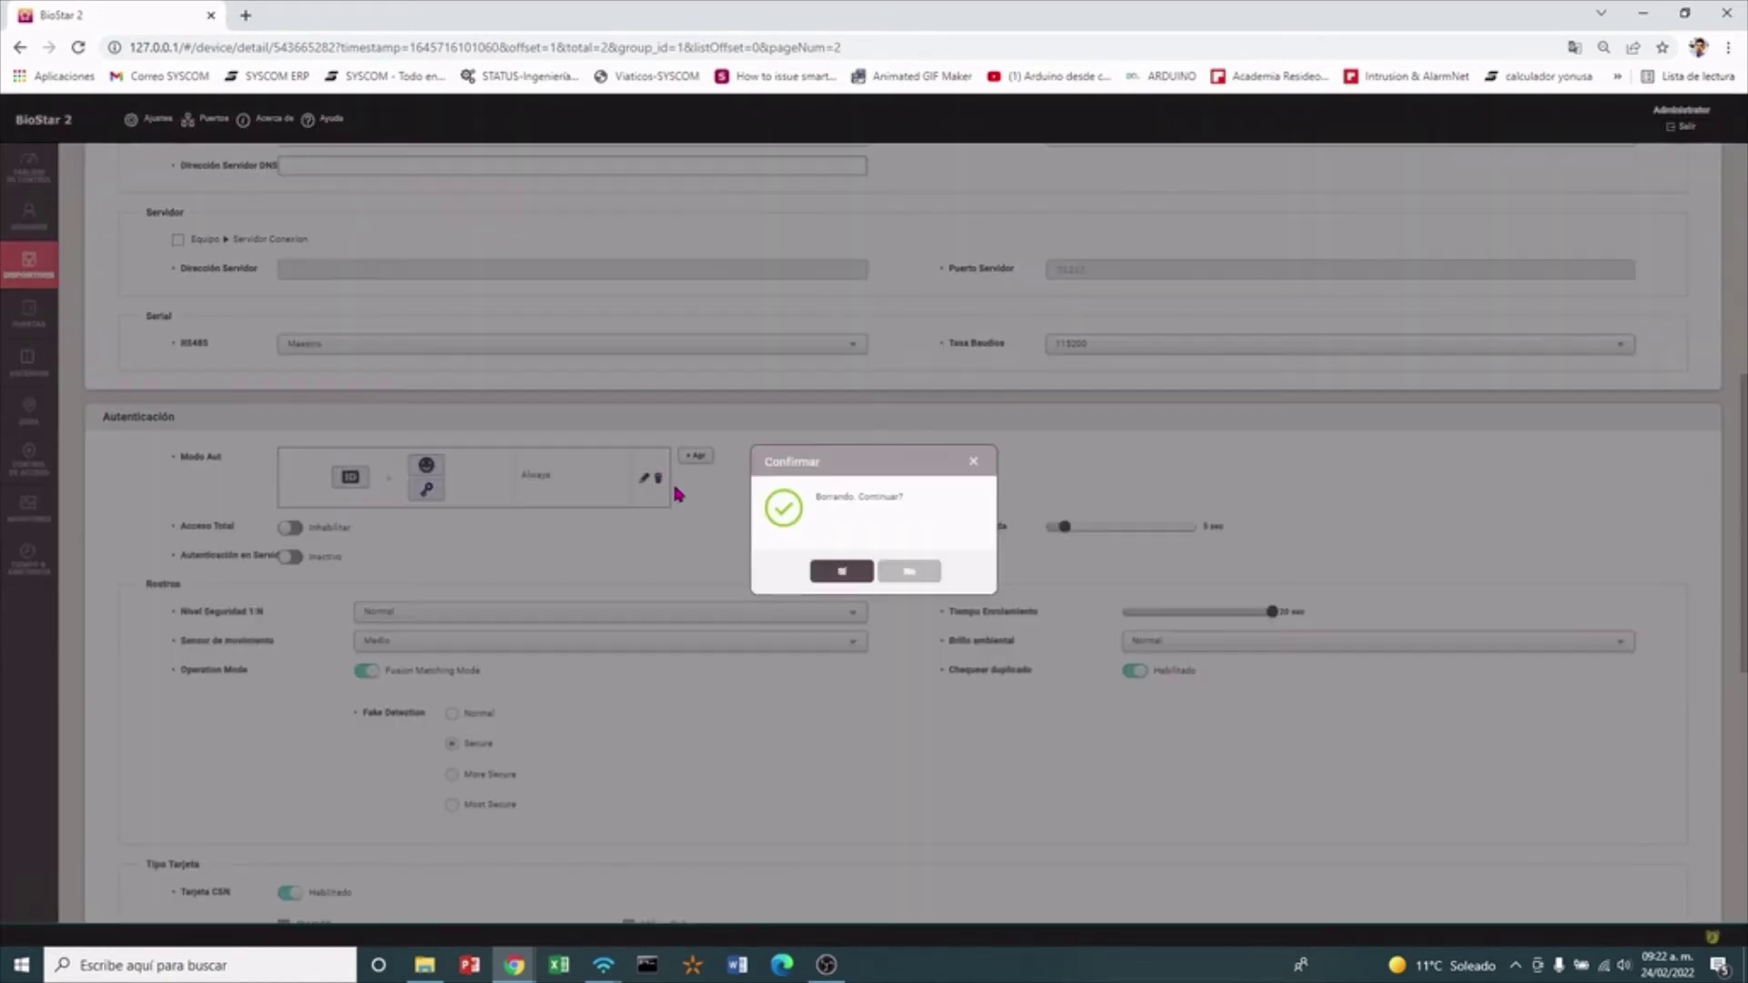
pyautogui.click(836, 571)
# Add a card-only (Tarjeta) authentication mode with a schedule to the FaceStation F2 and apply the device settings
pyautogui.click(302, 457)
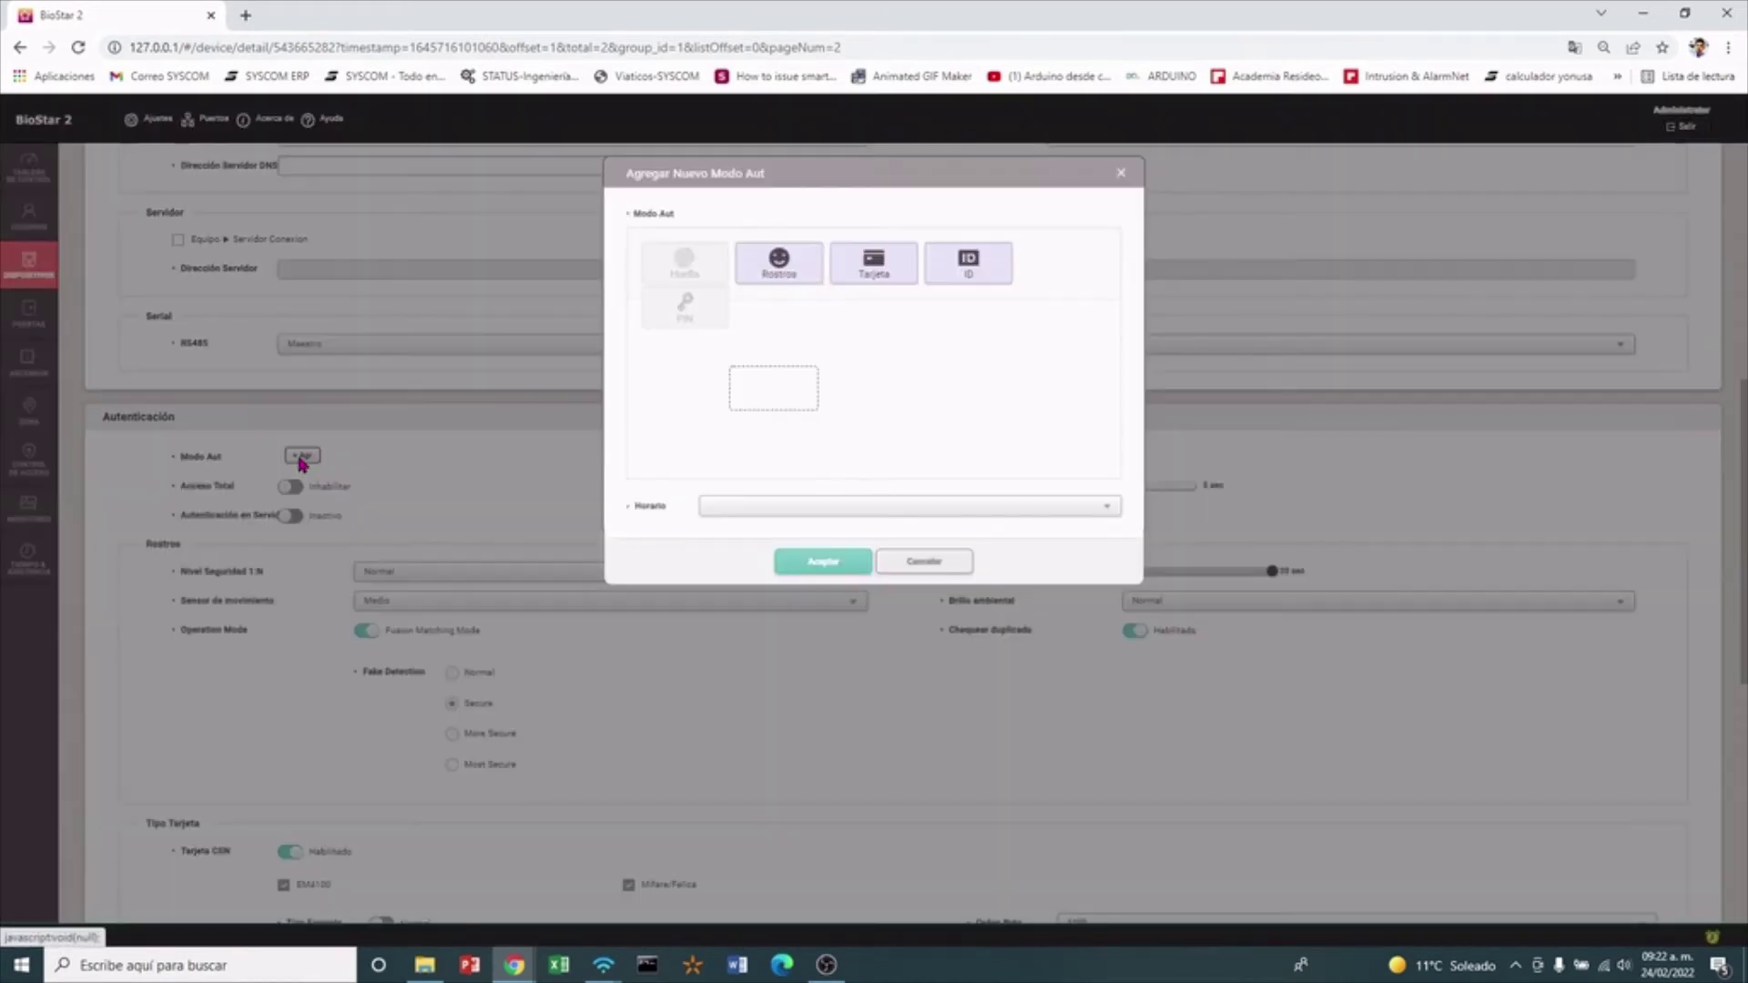
pyautogui.moveTo(909, 273); pyautogui.dragTo(806, 419)
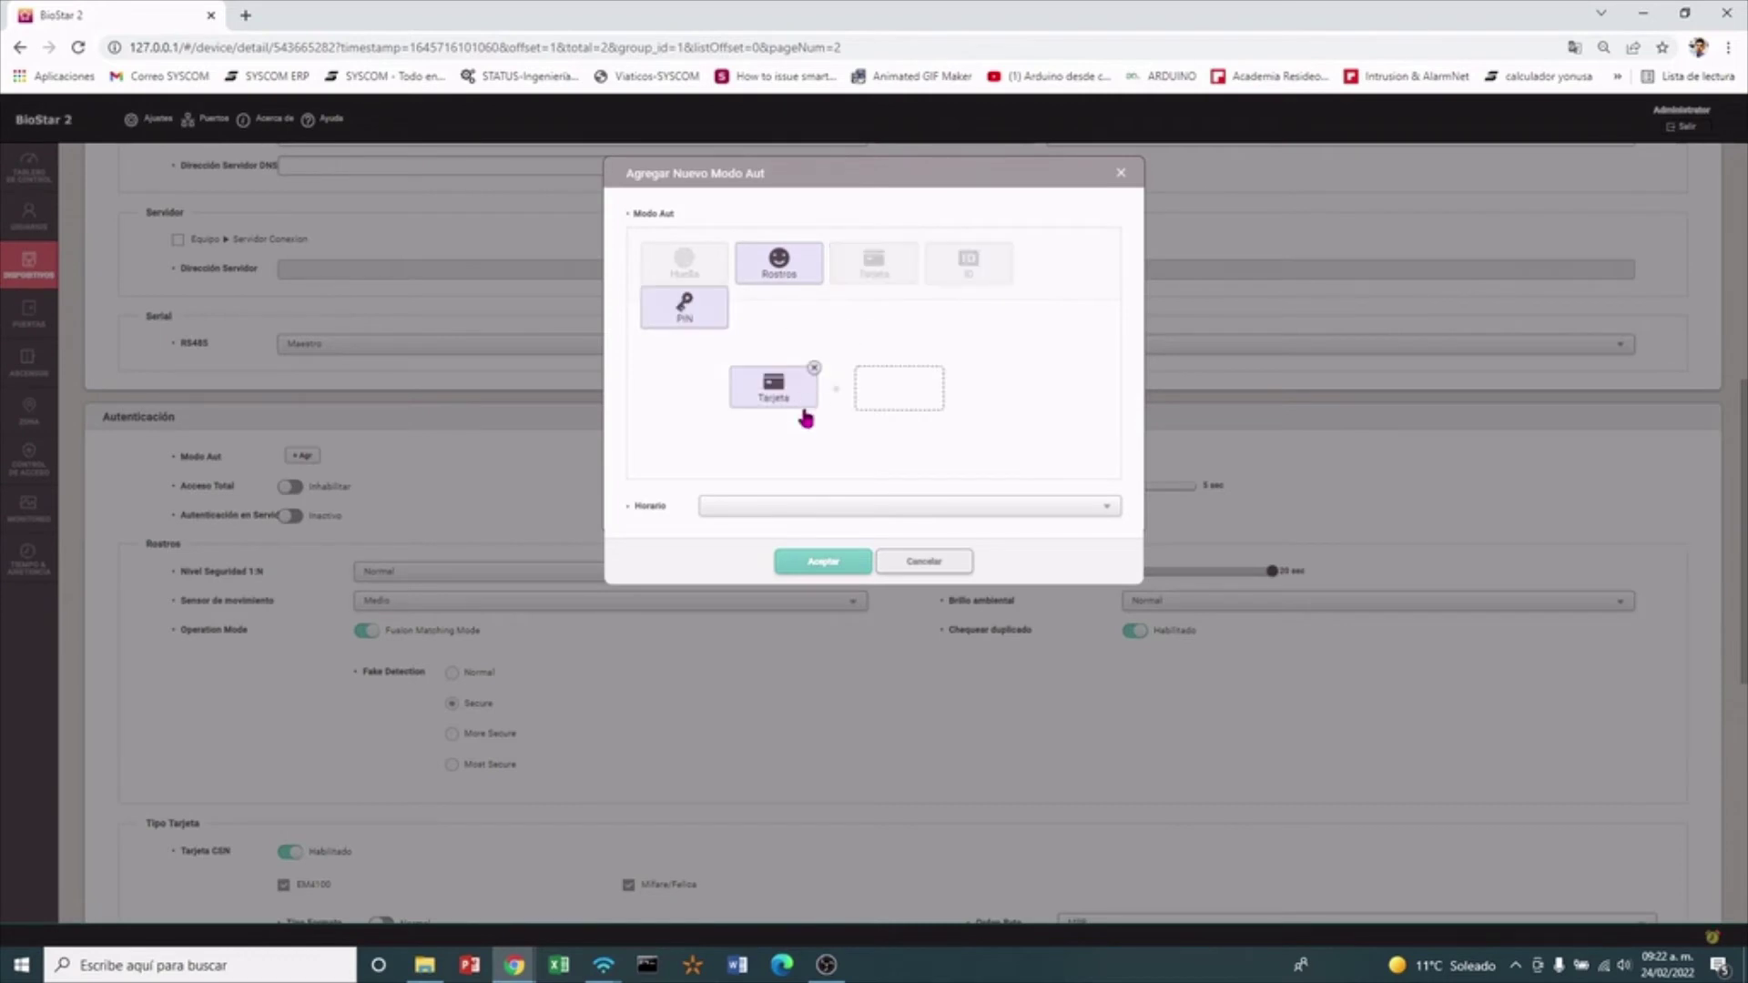
pyautogui.click(837, 508)
pyautogui.click(763, 553)
pyautogui.click(823, 561)
pyautogui.scroll(-6, 1402, 761)
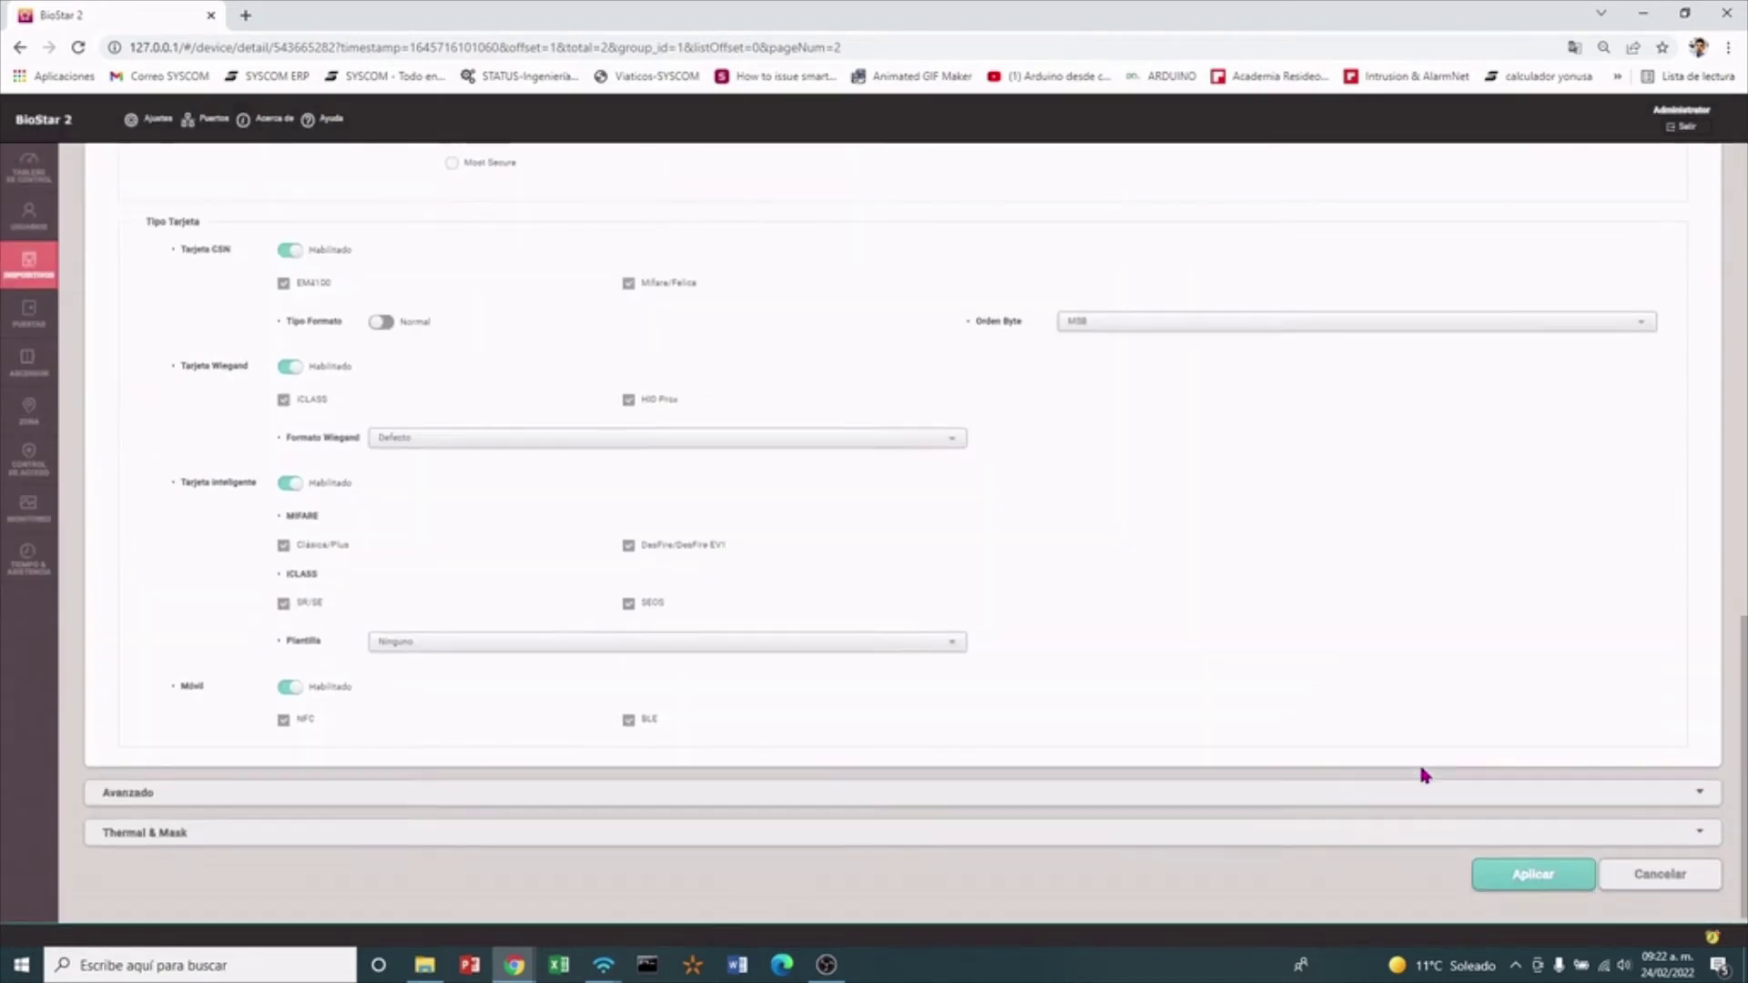
pyautogui.click(1548, 870)
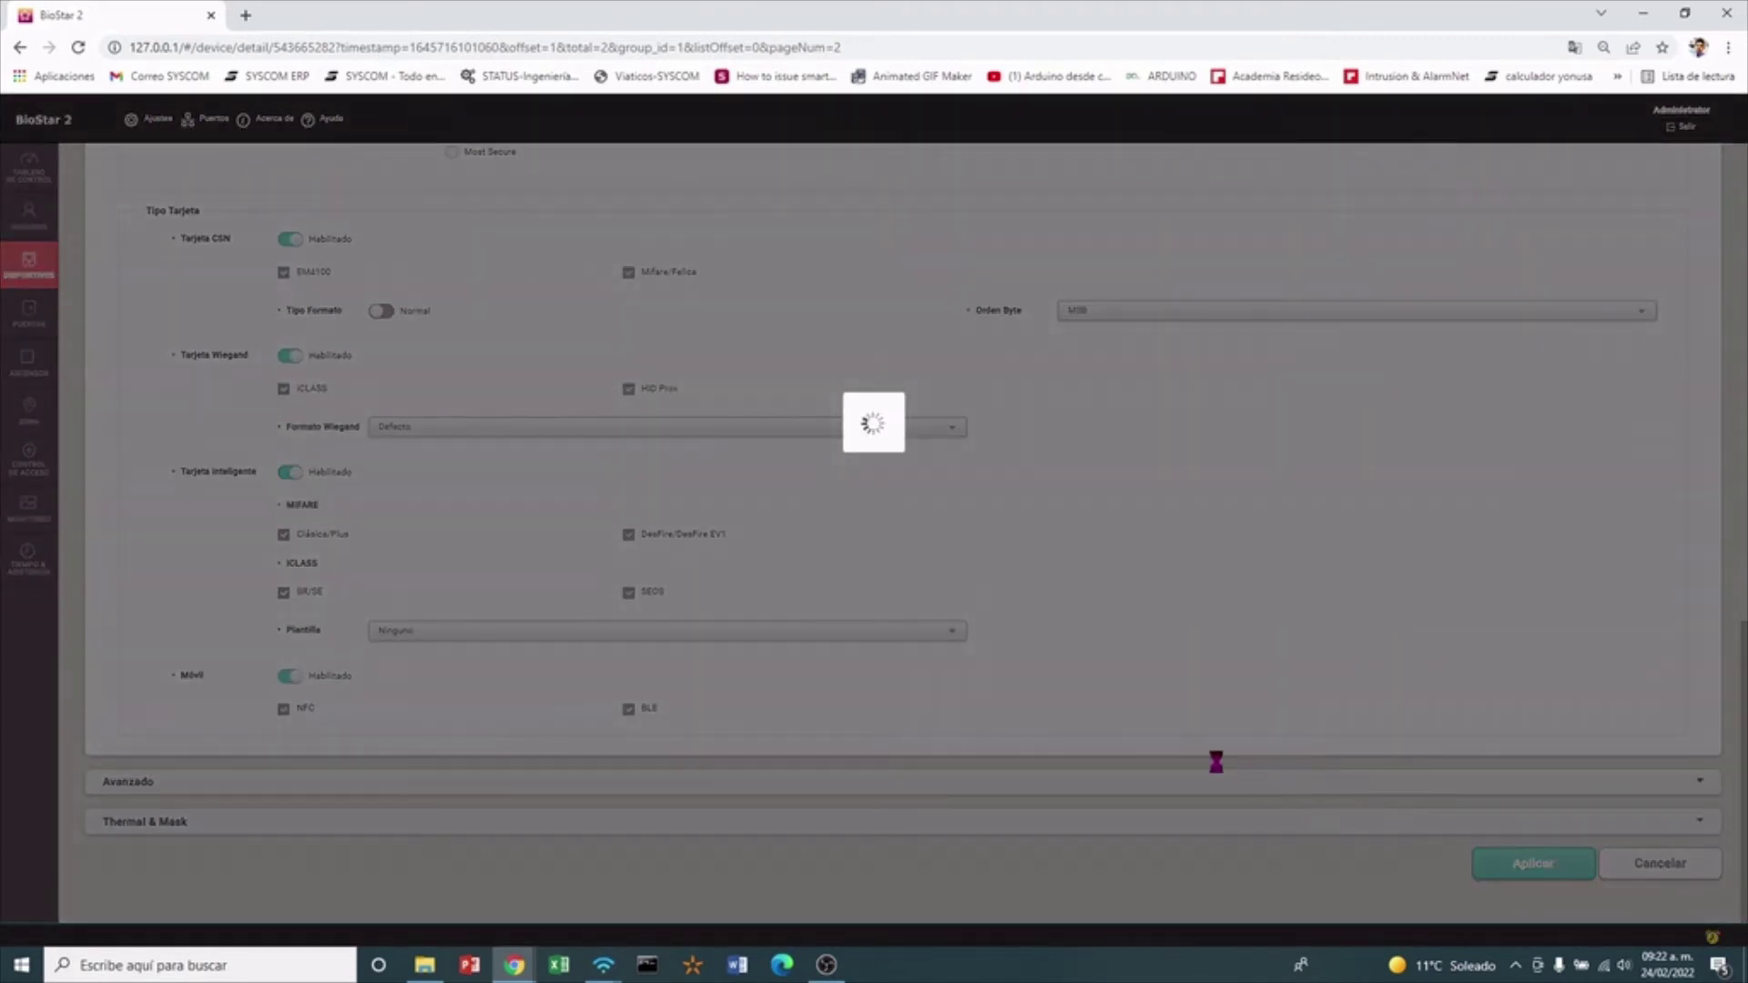
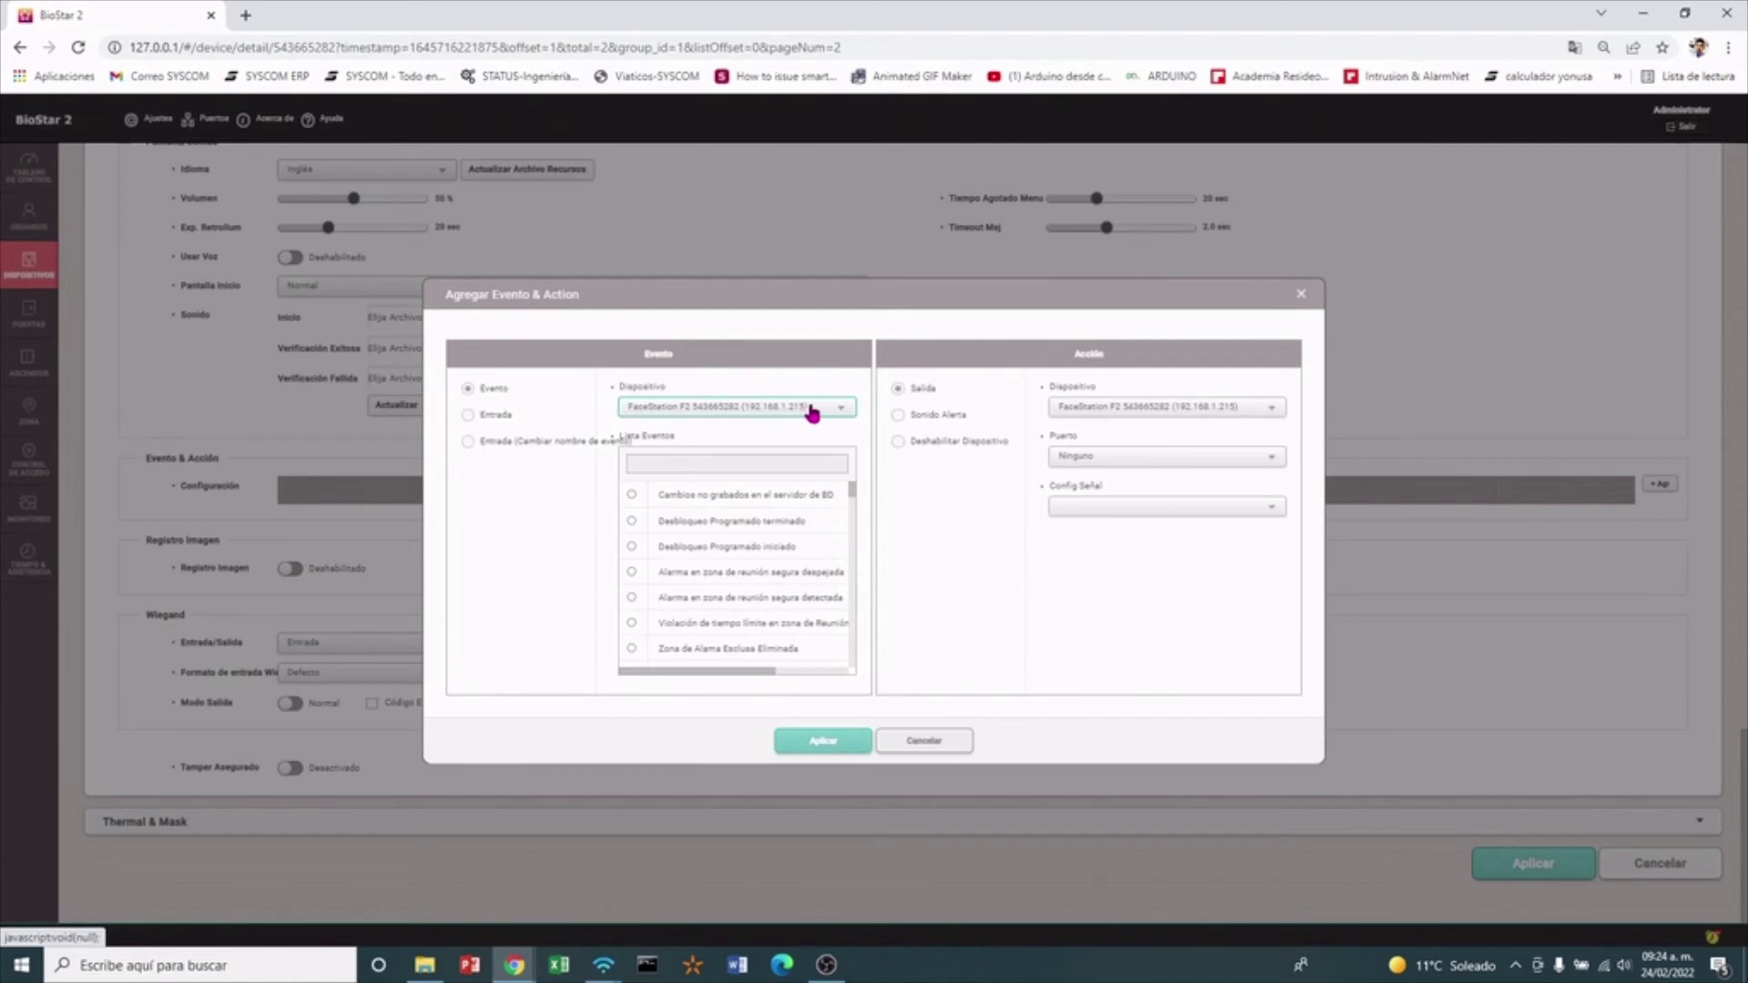
# Choose 1:1 Autenticación exitosa (Tarjeta) on the FaceStation F2 as the triggering event of the new event and action rule
pyautogui.scroll(-2, 793, 574)
pyautogui.scroll(-5, 792, 576)
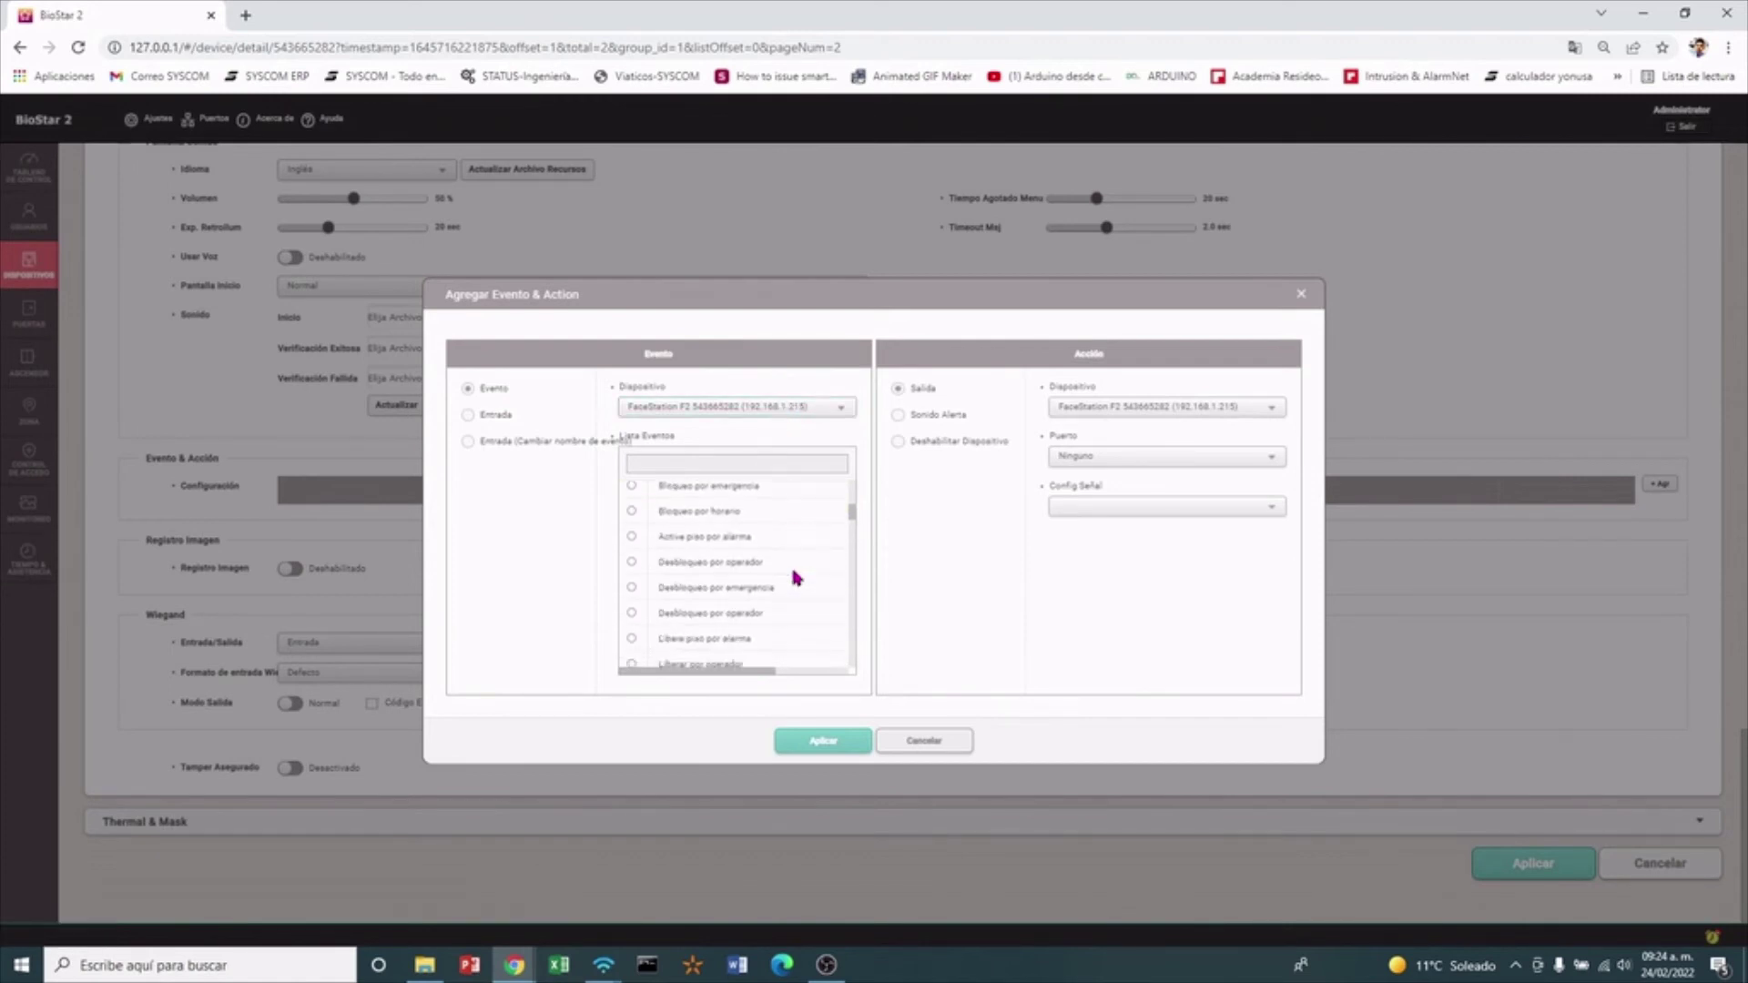
pyautogui.scroll(-5, 802, 580)
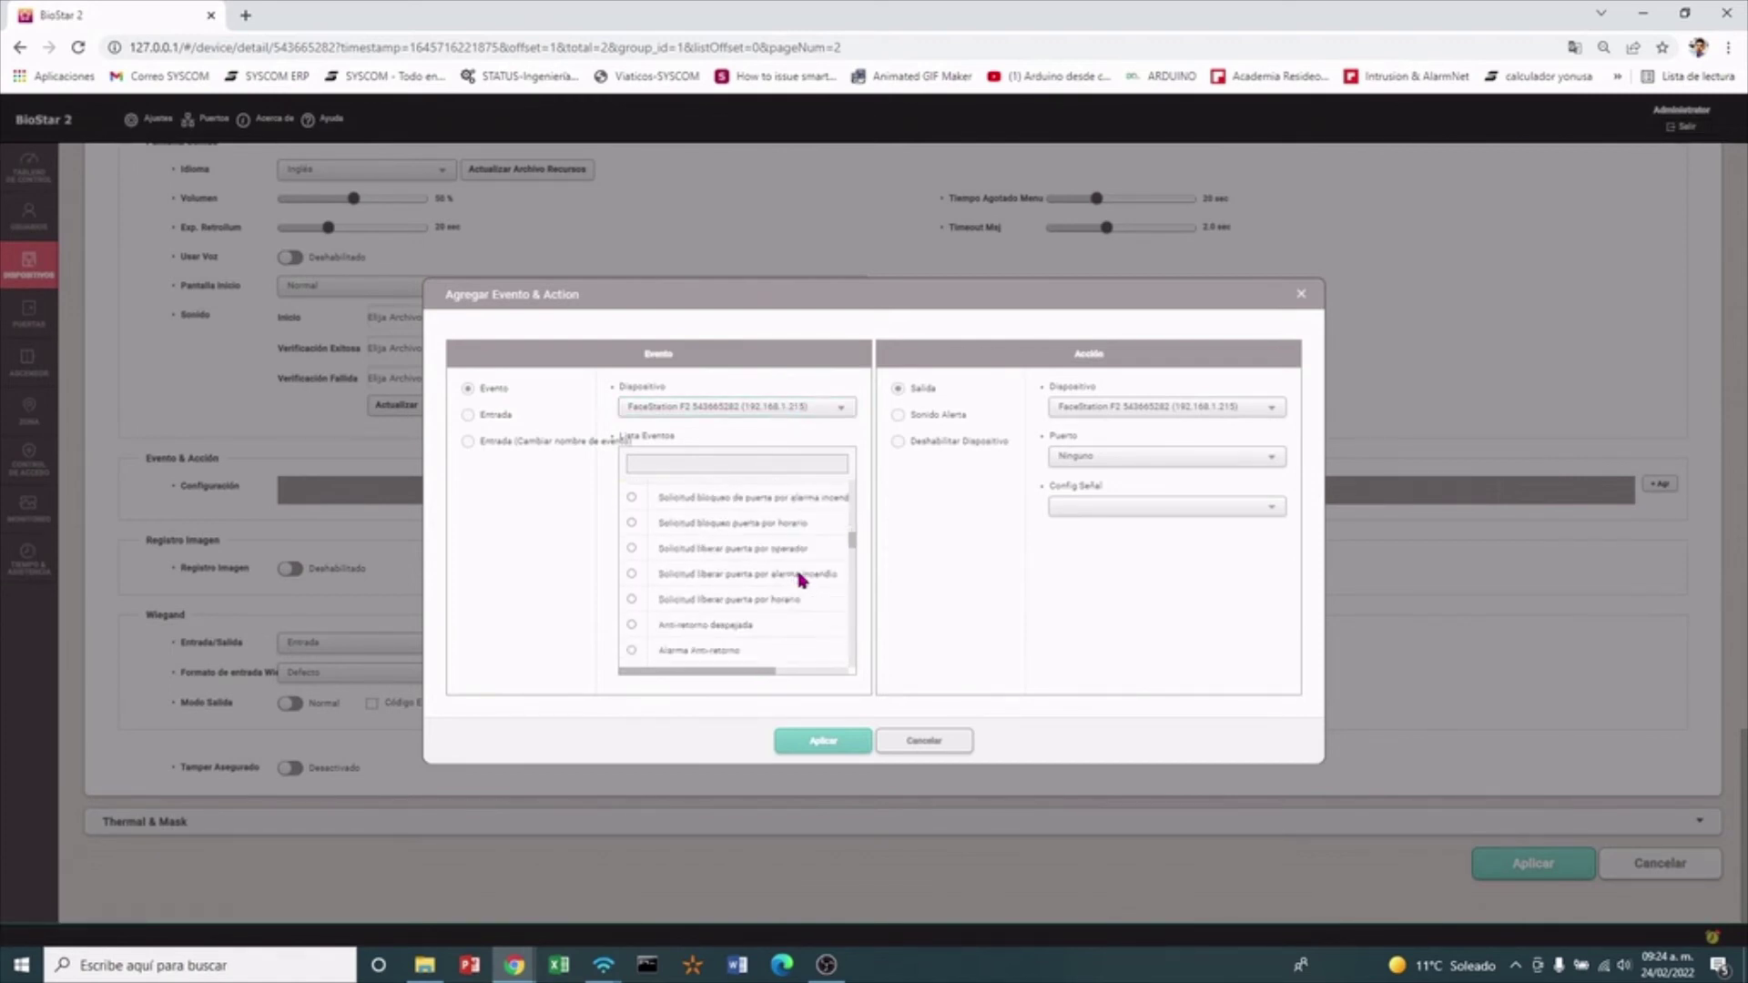
pyautogui.scroll(-6, 801, 580)
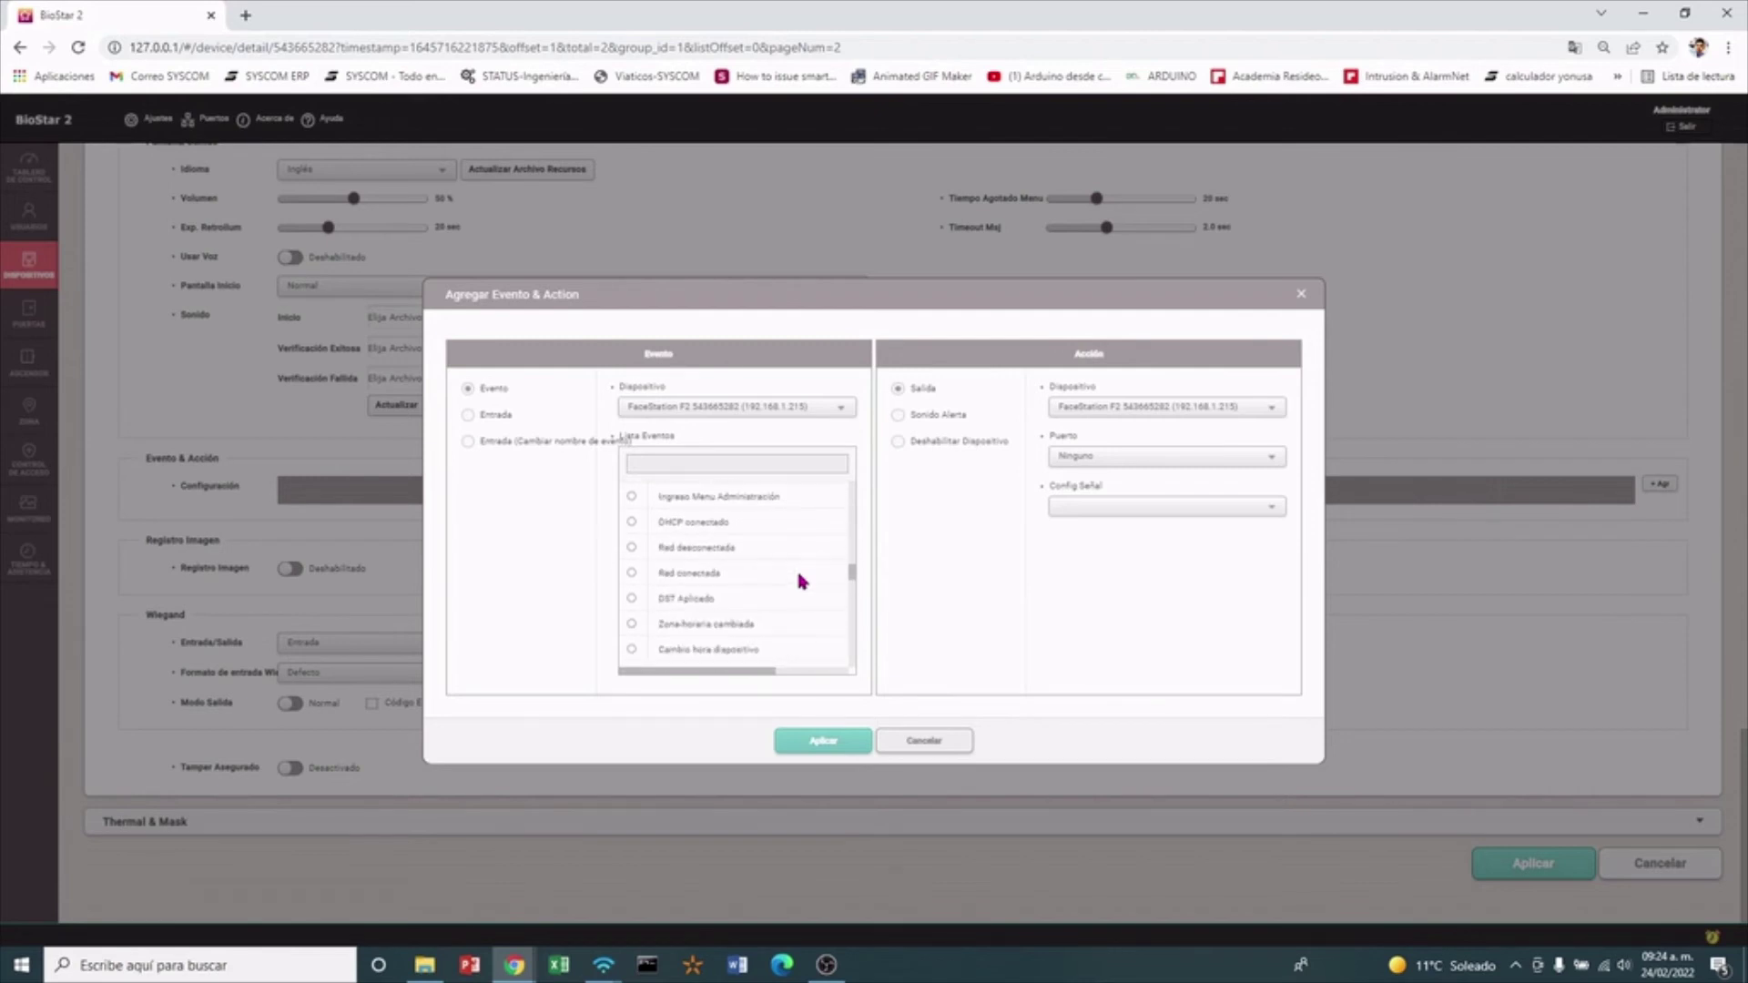
pyautogui.scroll(-5, 802, 580)
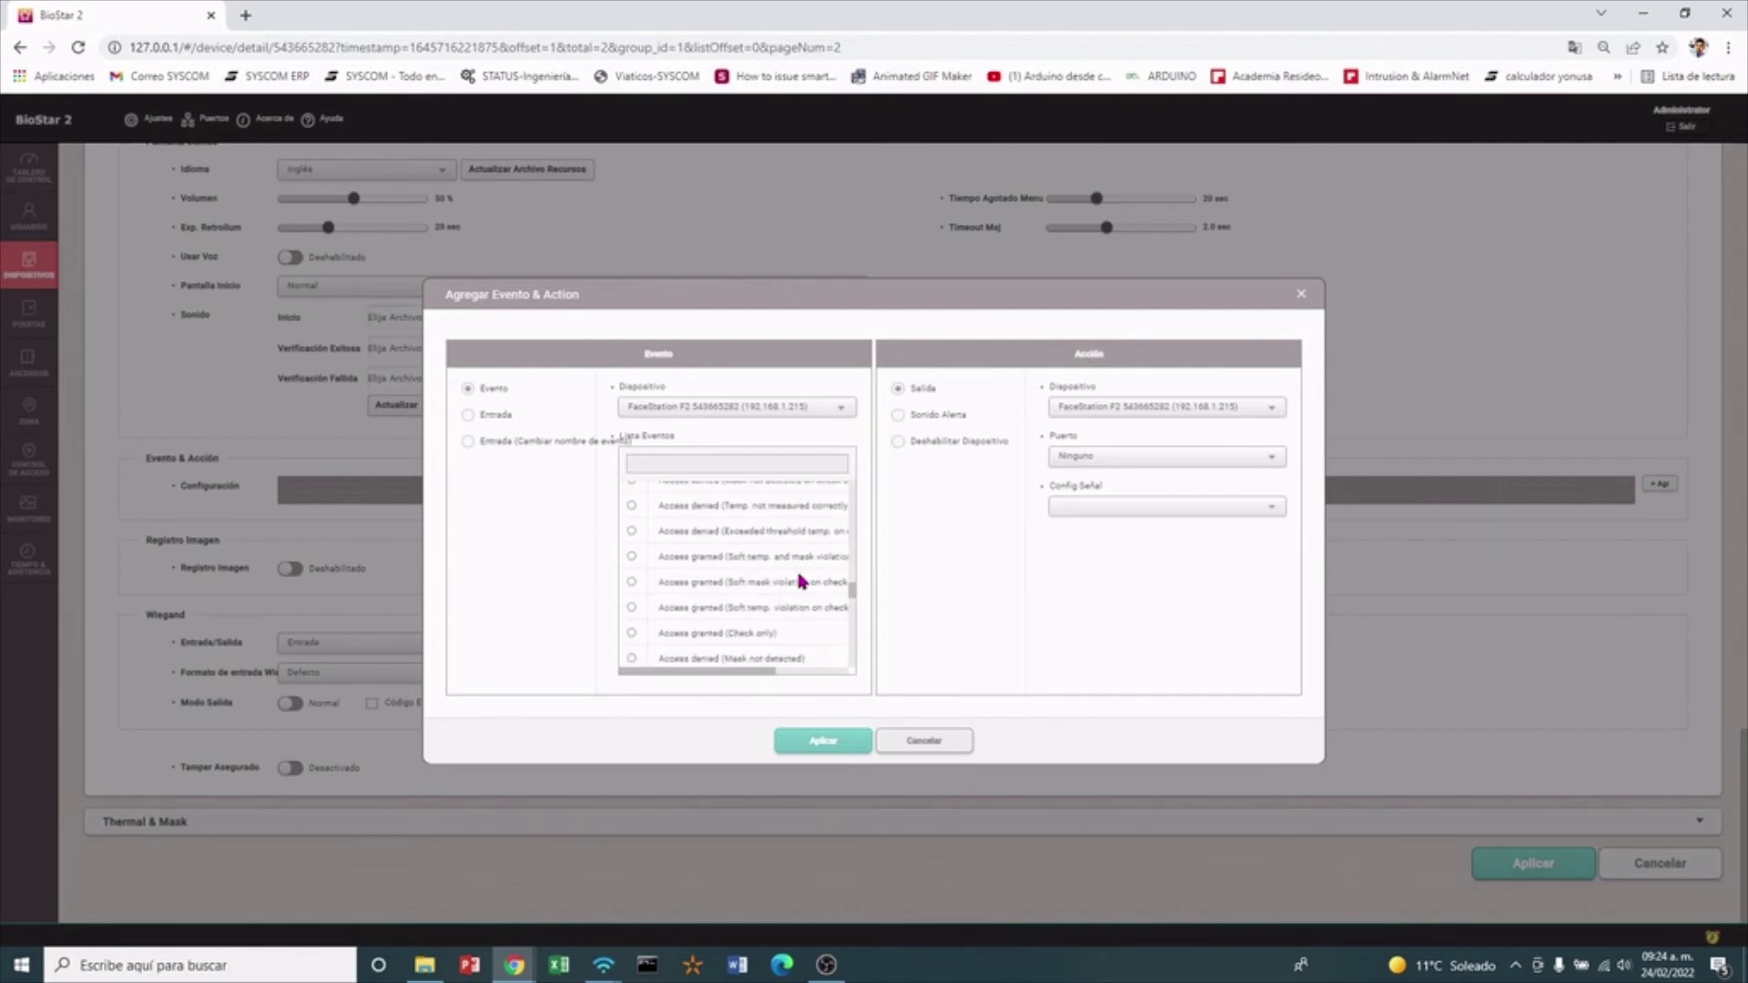
pyautogui.scroll(-5, 802, 576)
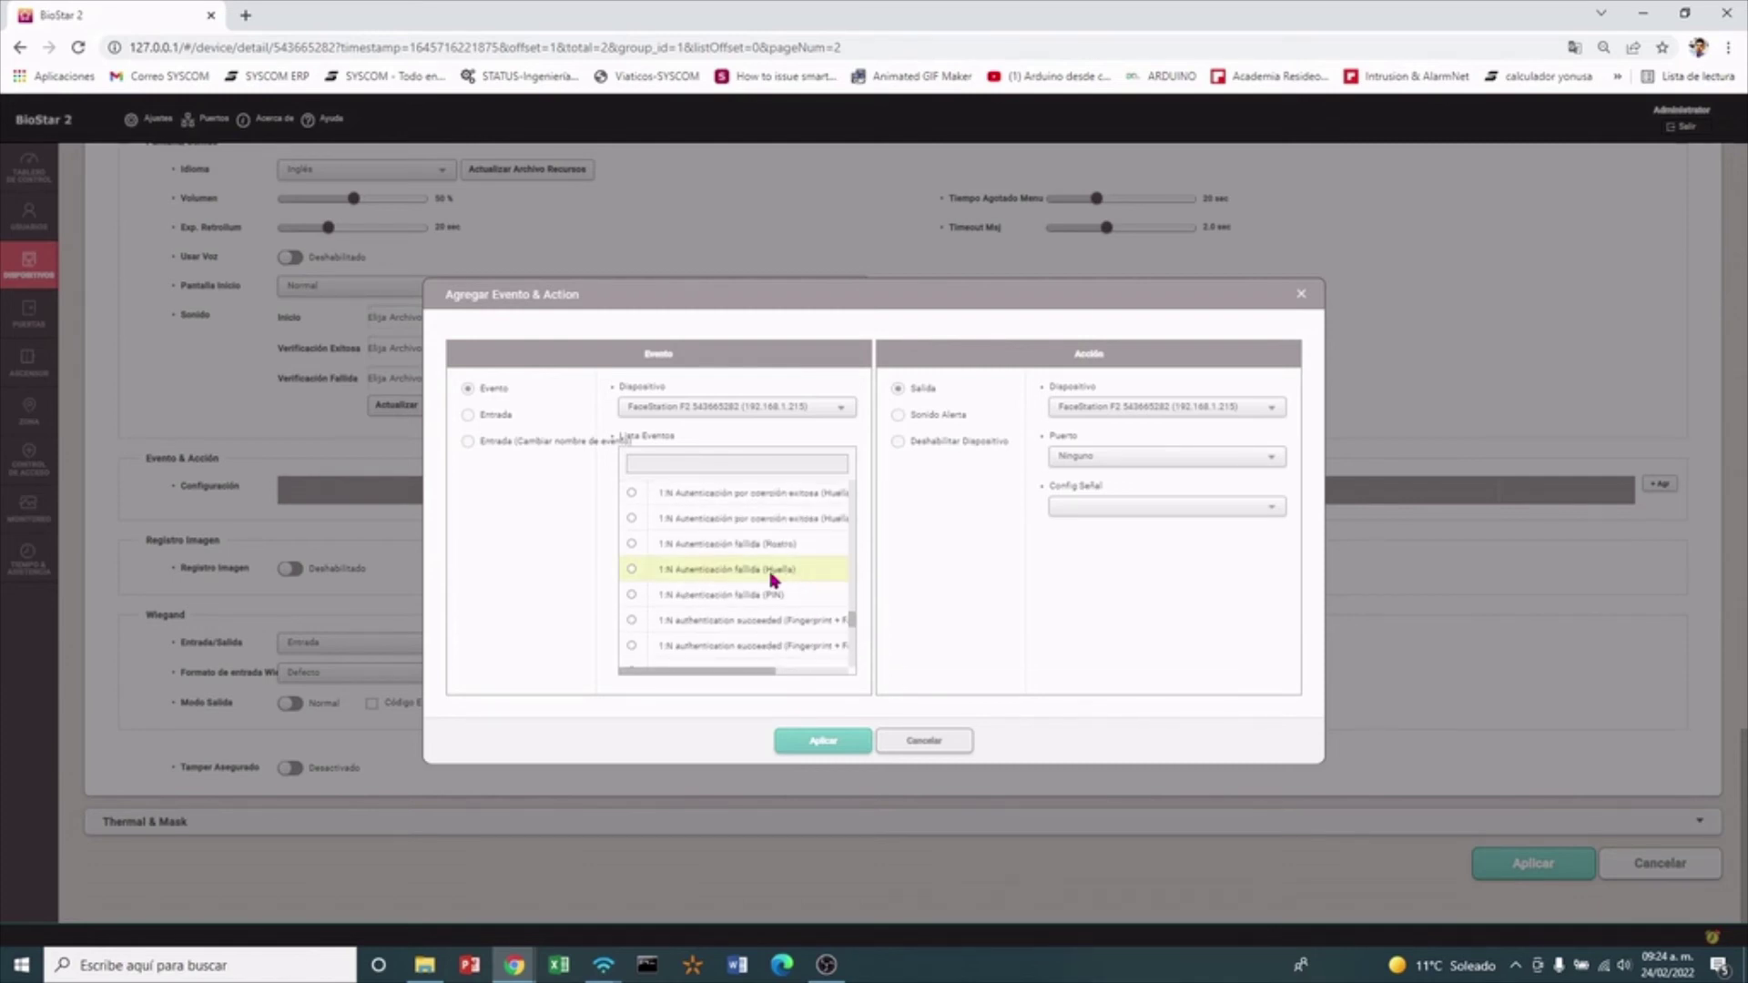
pyautogui.scroll(2, 667, 603)
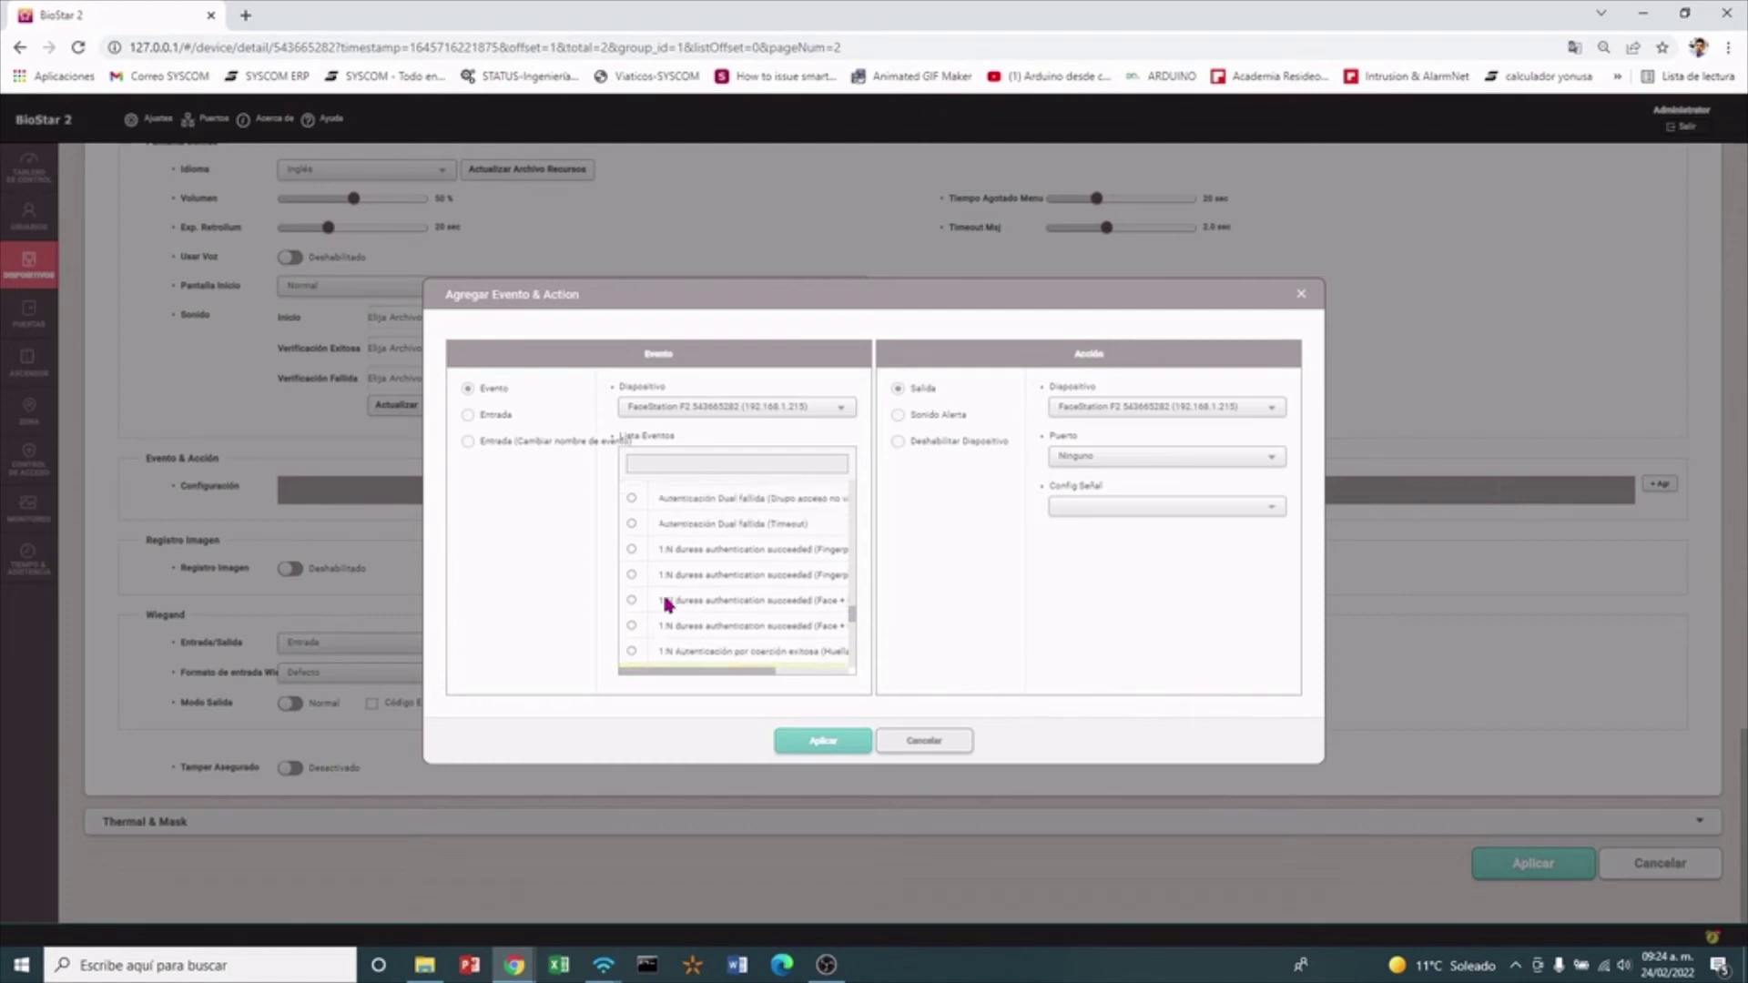
pyautogui.scroll(-5, 668, 604)
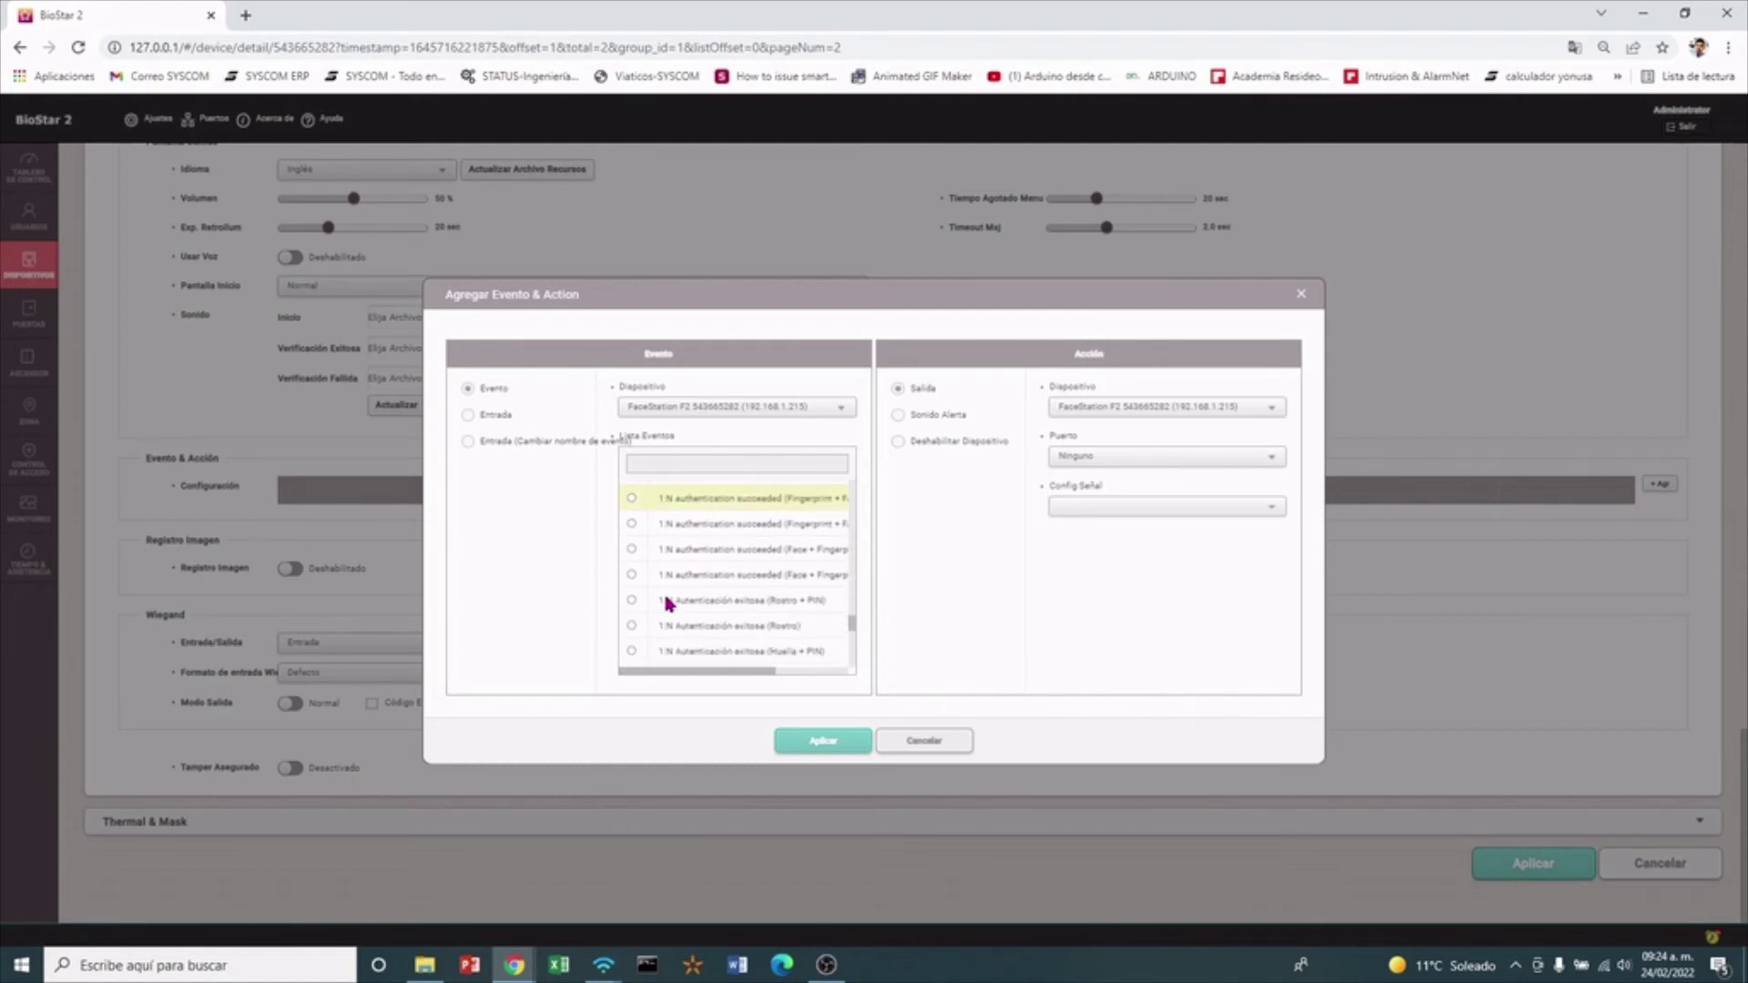
pyautogui.scroll(-6, 674, 596)
pyautogui.scroll(-5, 665, 615)
pyautogui.scroll(-4, 692, 631)
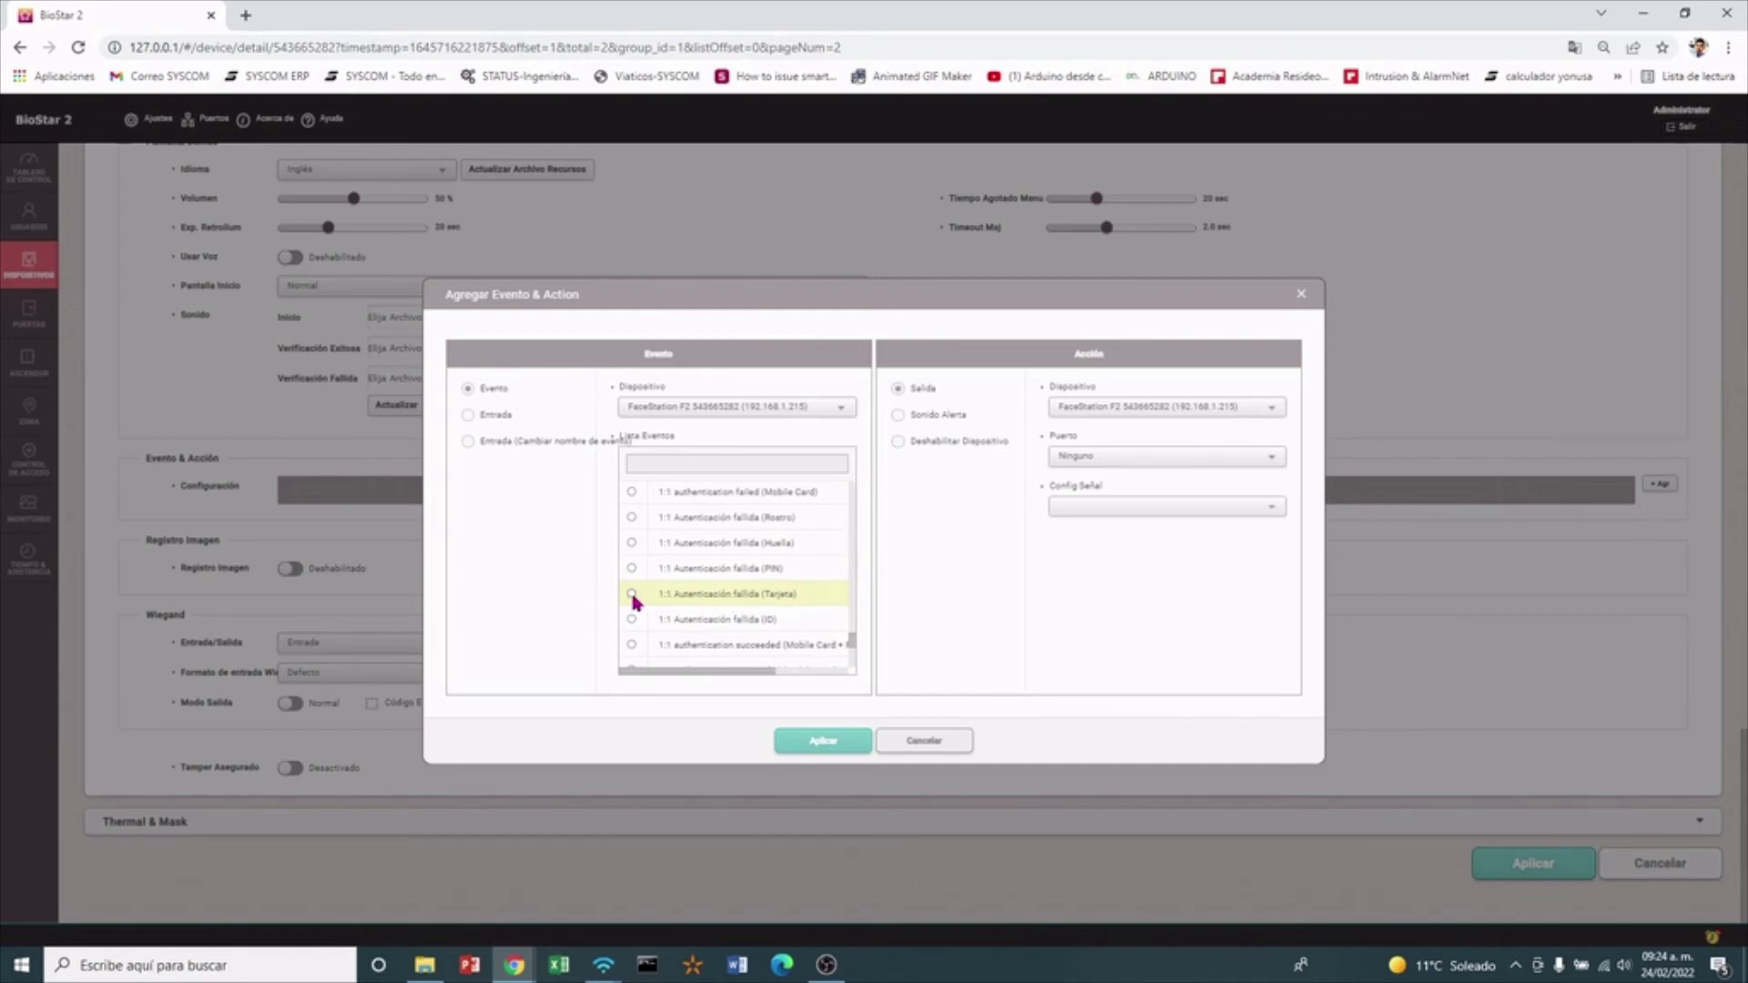
pyautogui.scroll(-5, 692, 601)
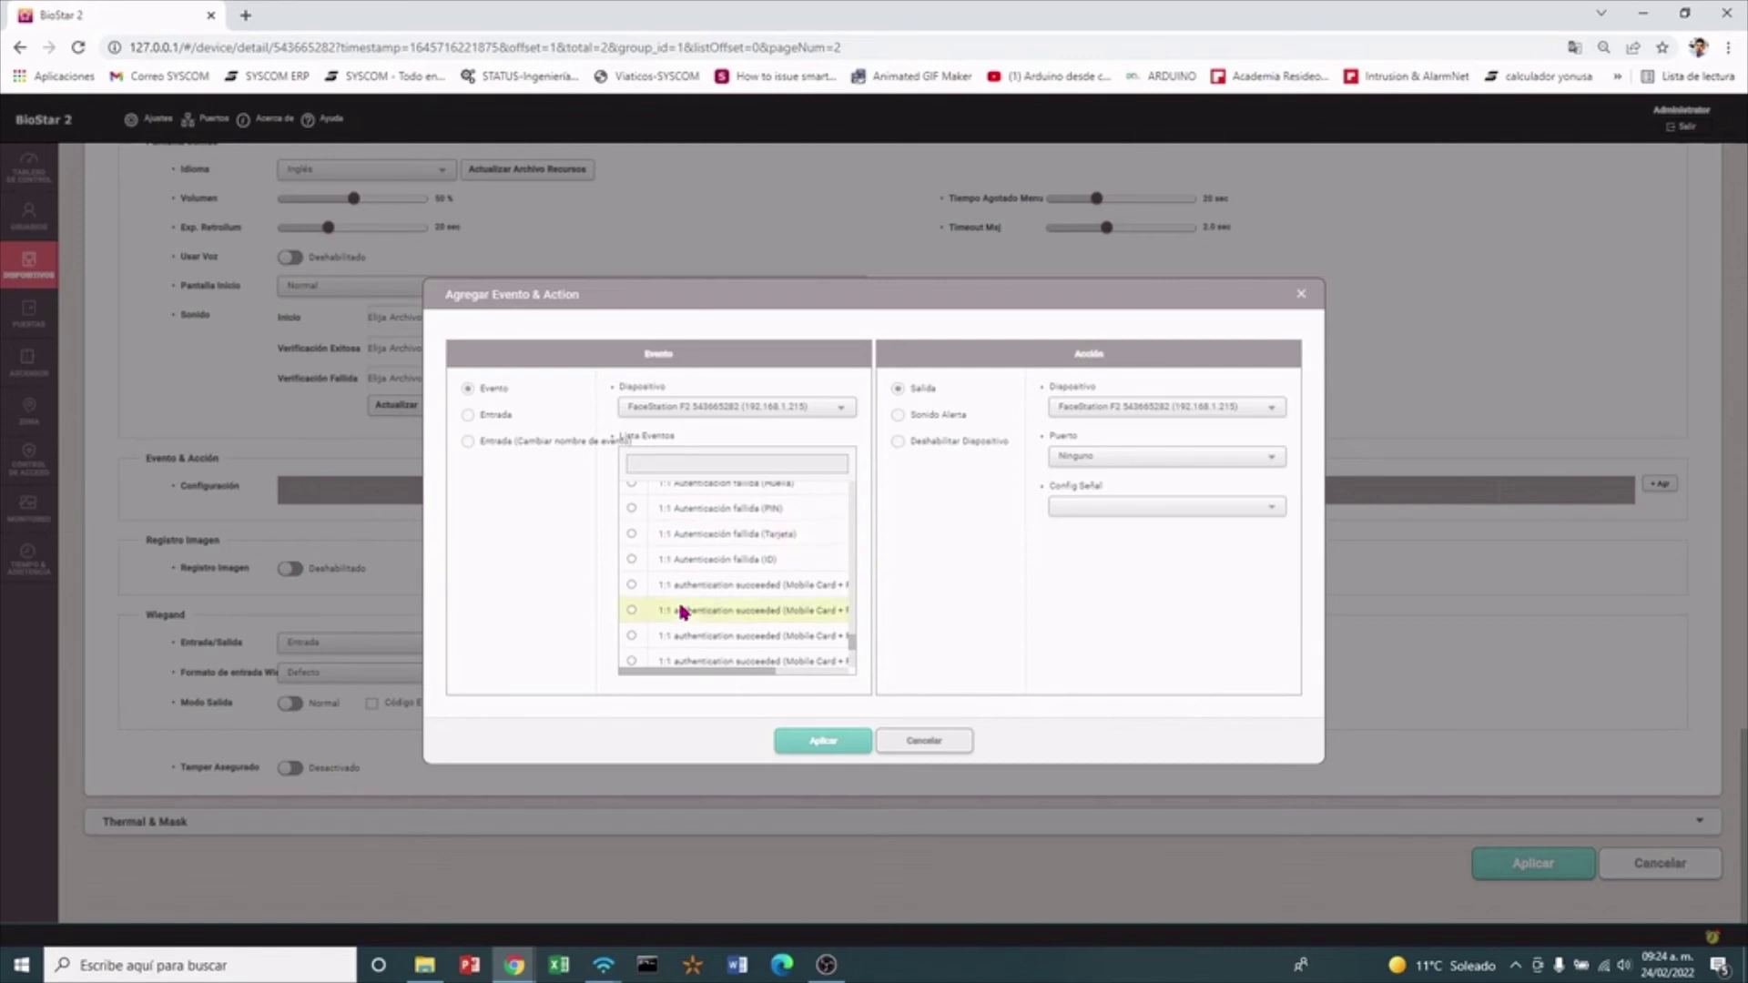
pyautogui.scroll(-5, 683, 612)
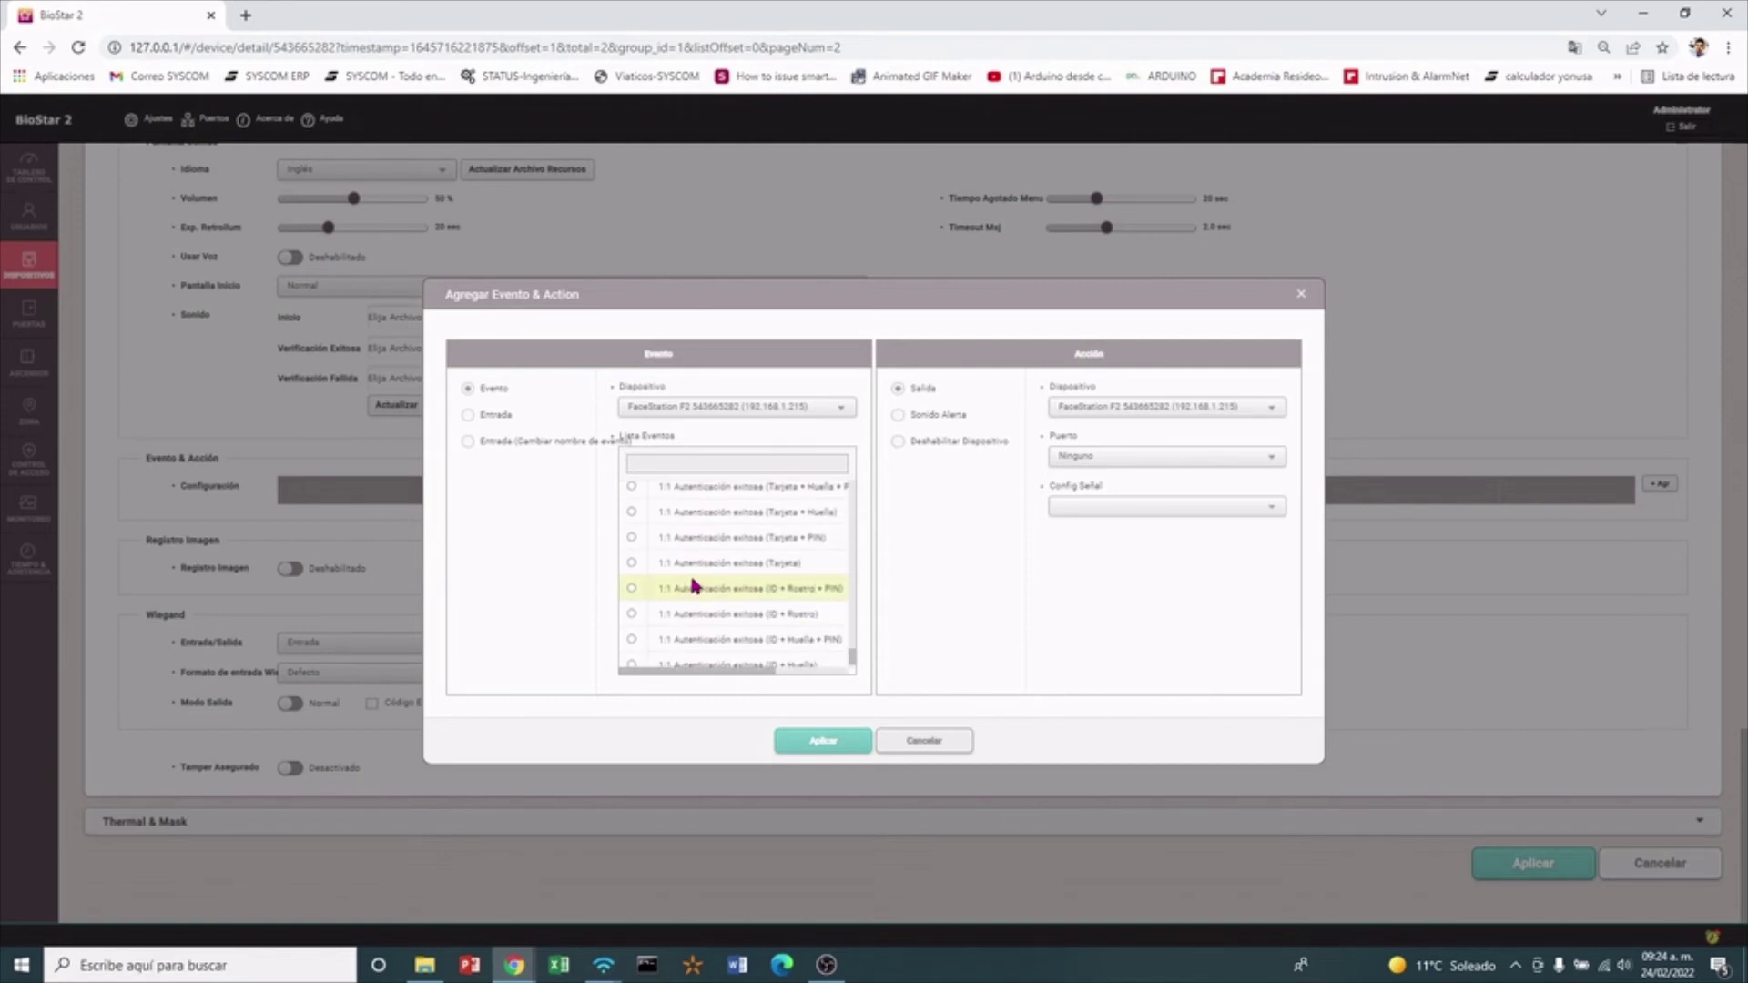
pyautogui.click(631, 563)
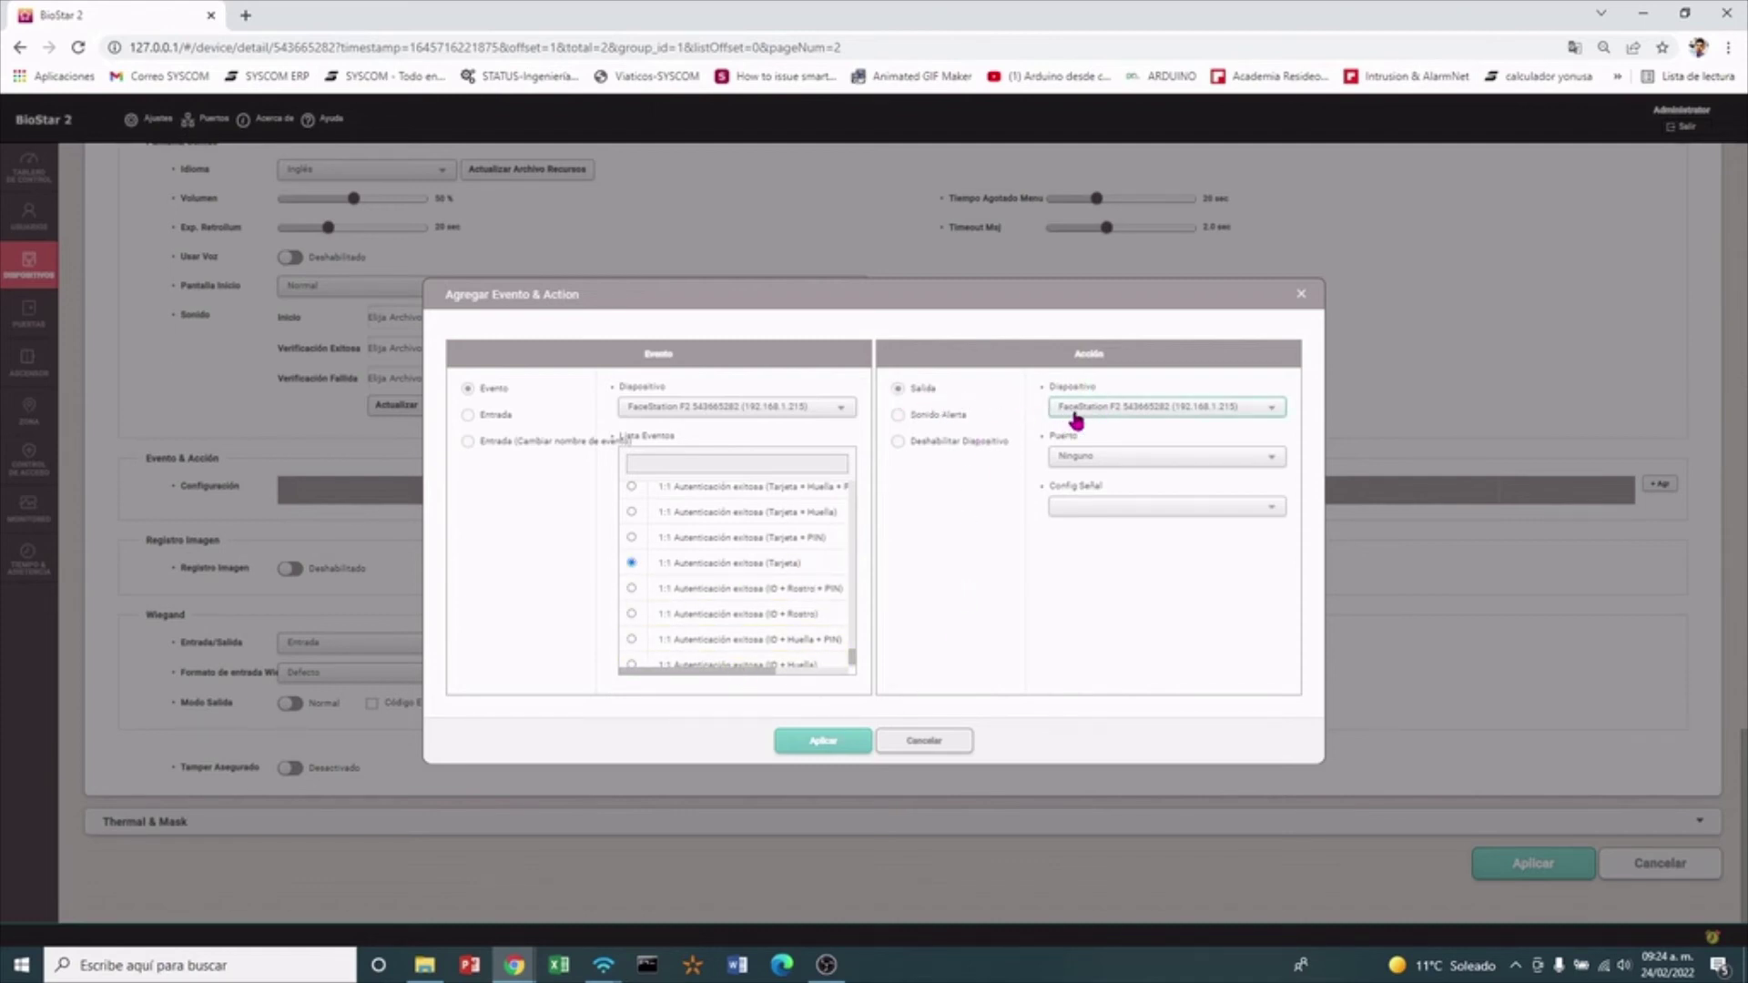
# Set the rule's output action to Relé 2 on the DM-20 with the alarma signal
pyautogui.click(1107, 408)
pyautogui.click(1100, 448)
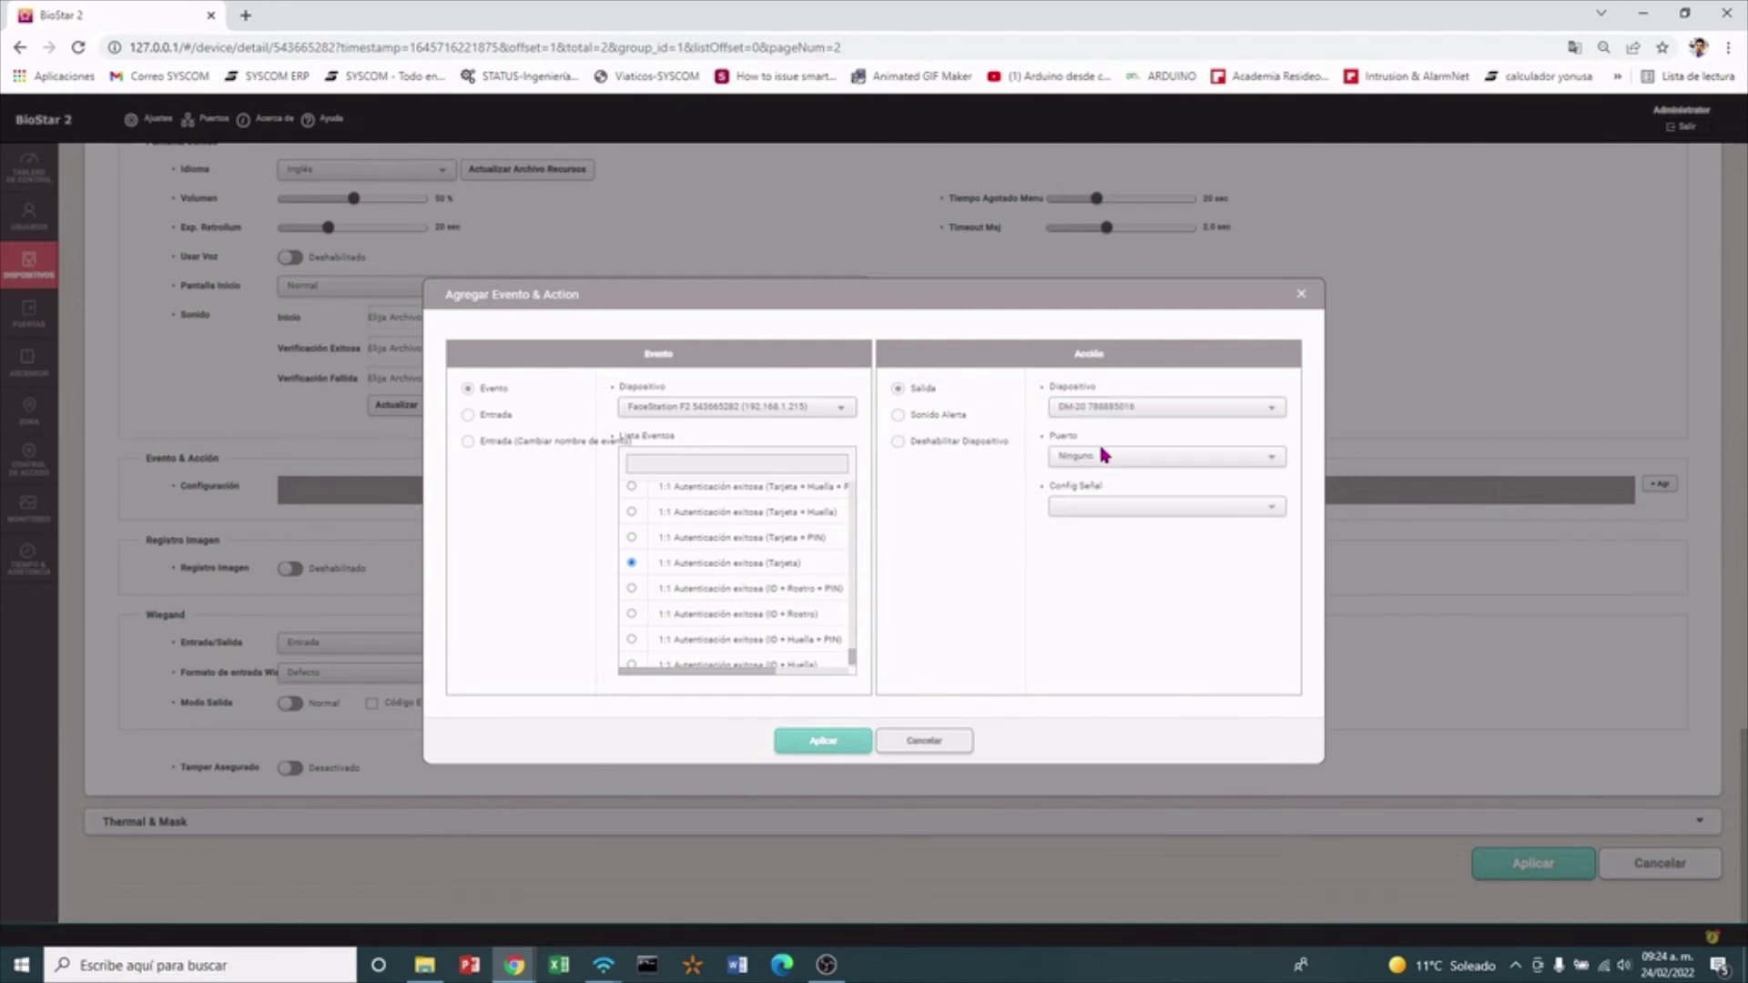
pyautogui.click(1118, 456)
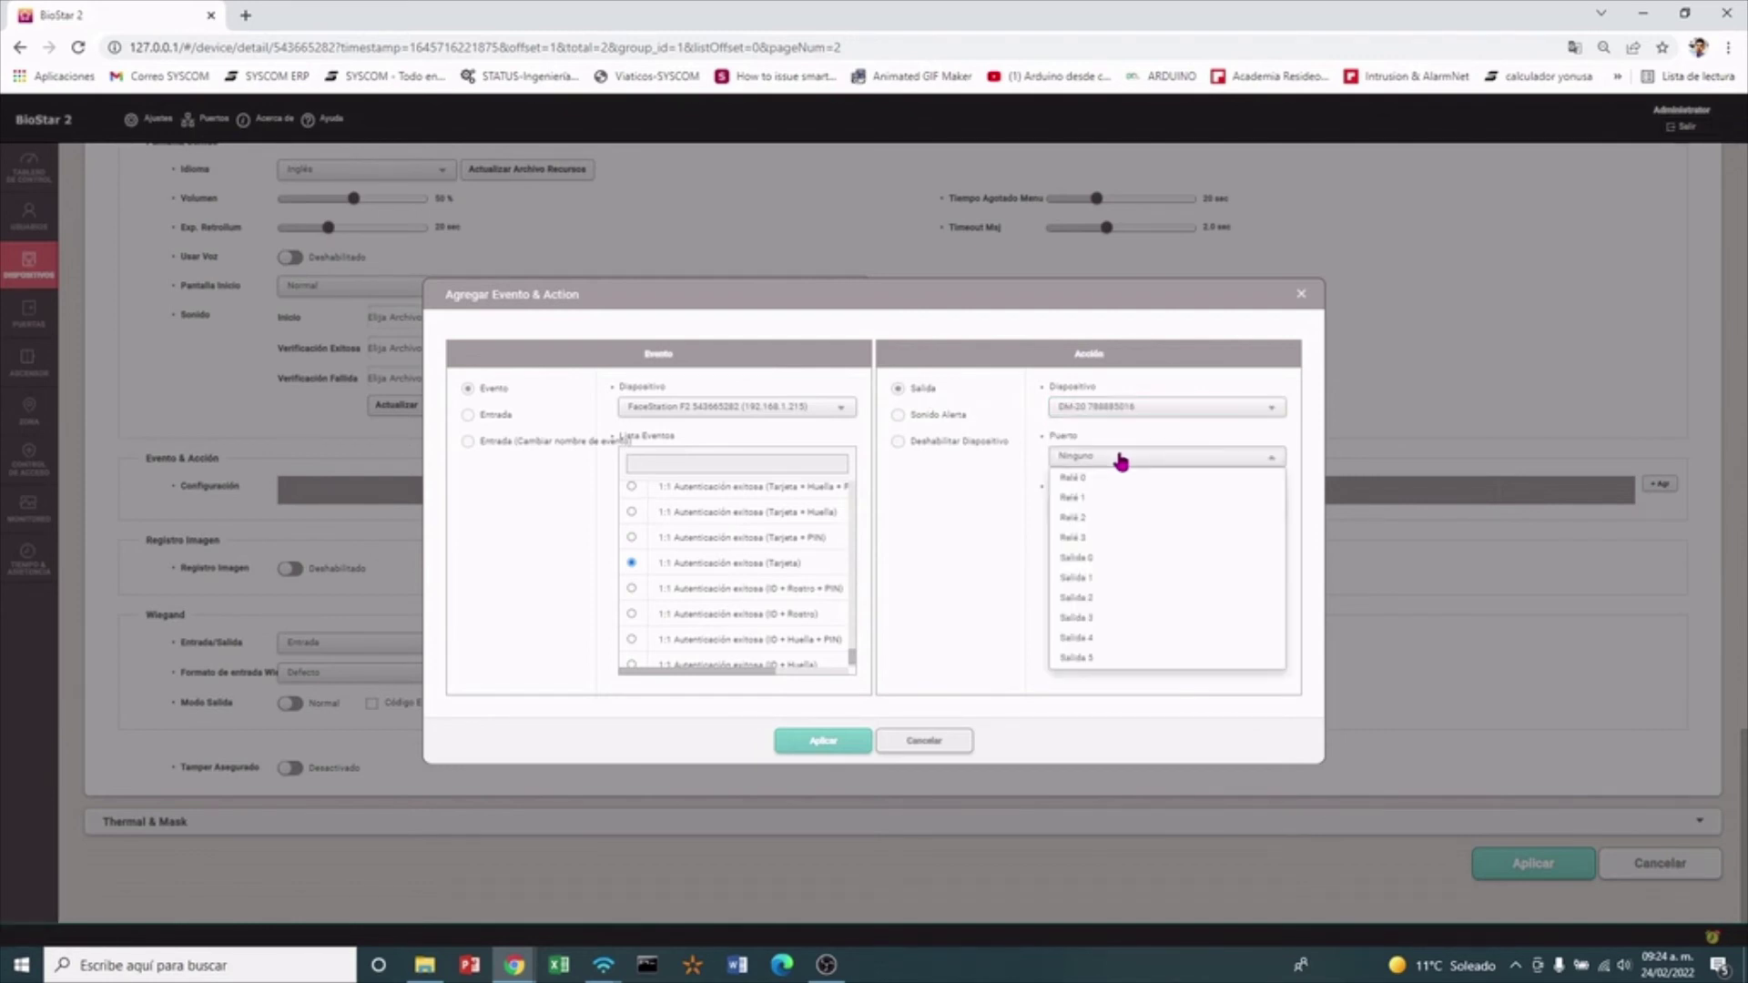
pyautogui.click(1086, 519)
pyautogui.click(1089, 507)
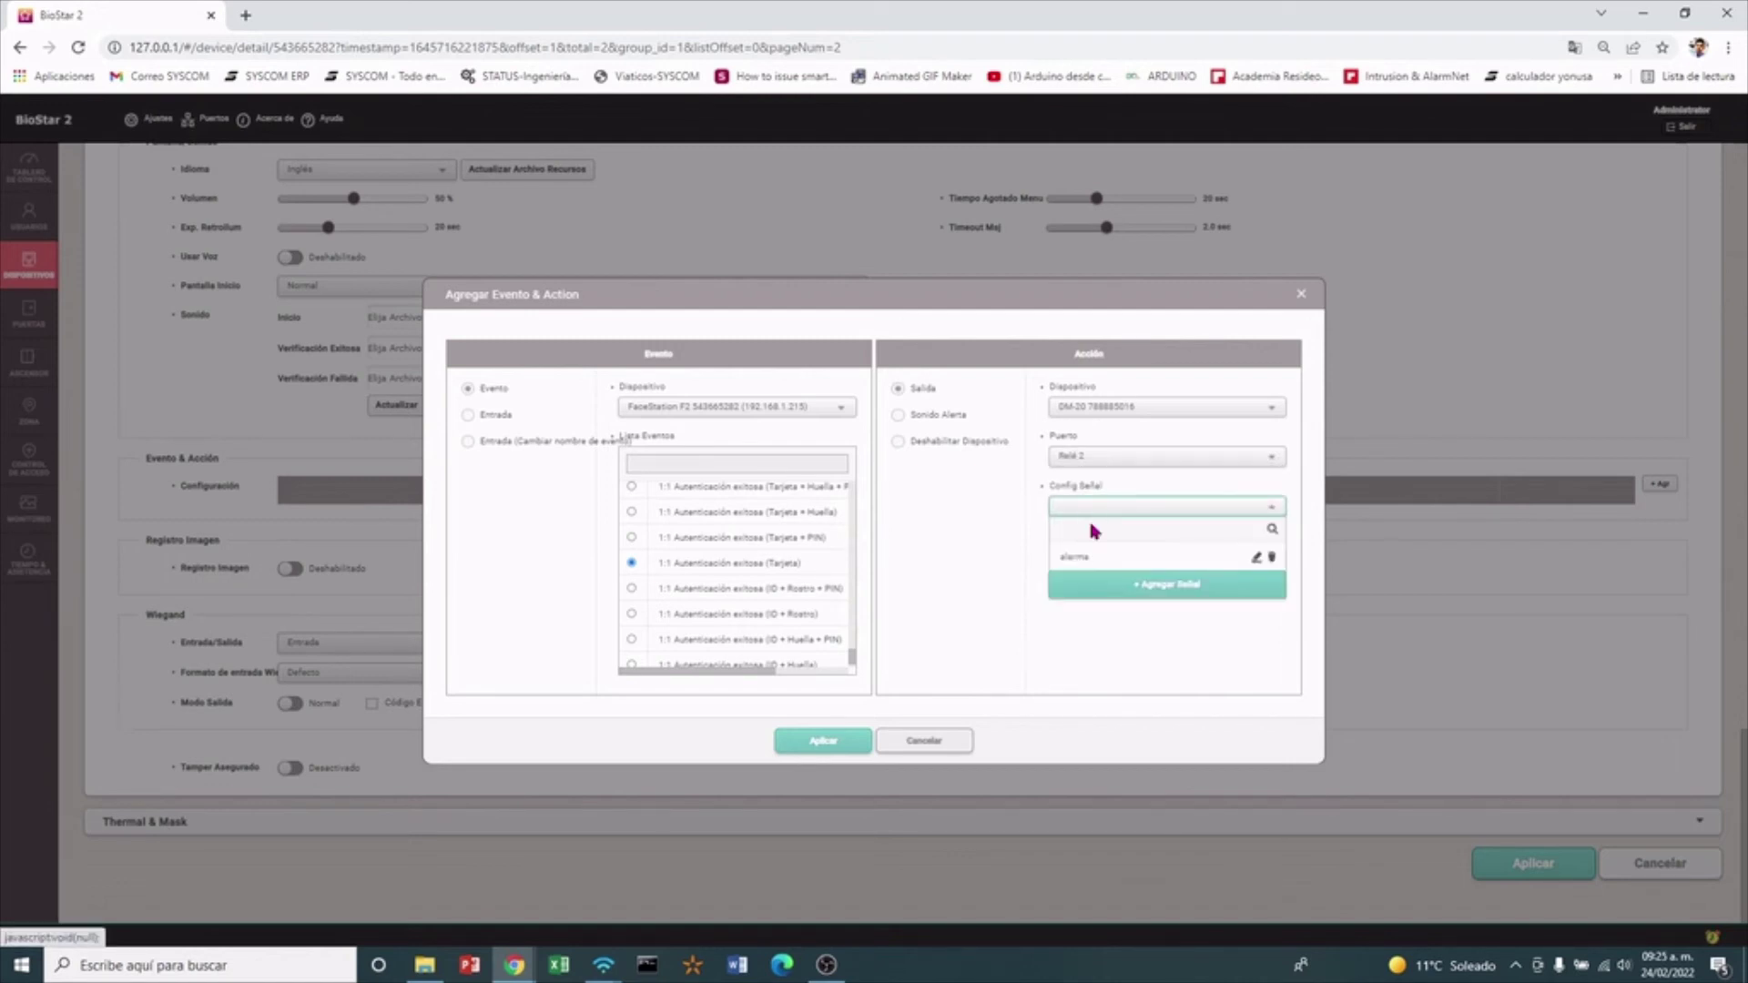
pyautogui.click(1073, 557)
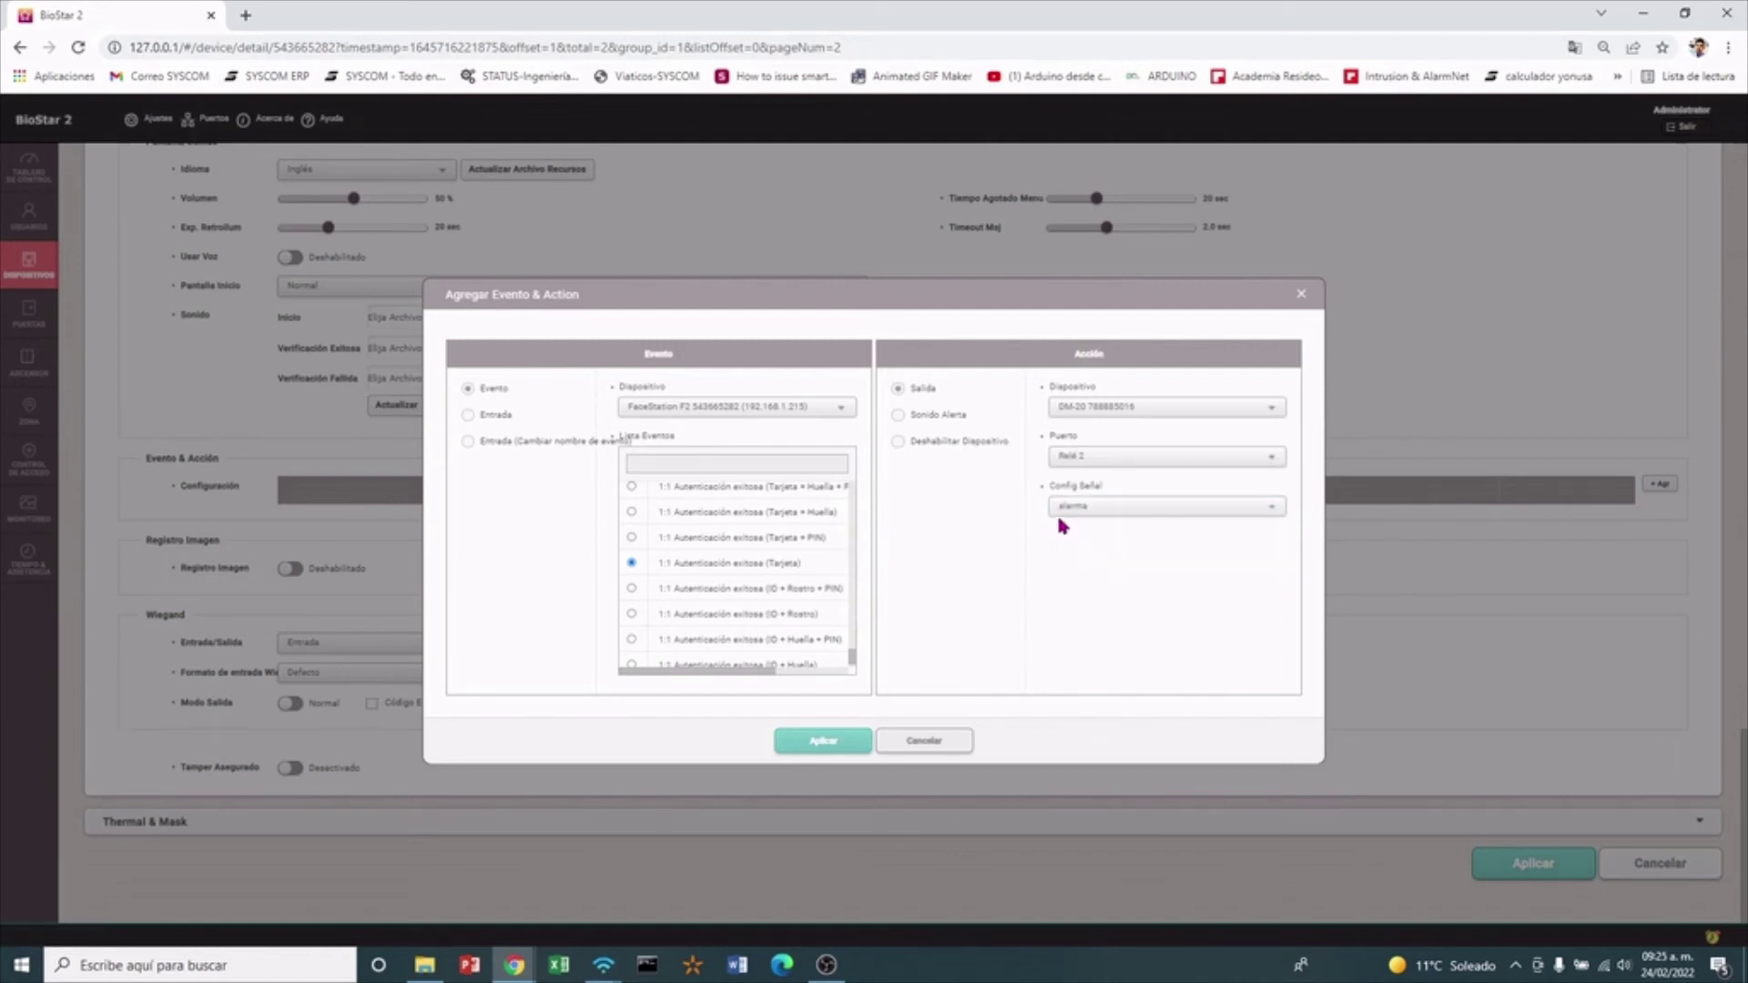
pyautogui.click(1149, 507)
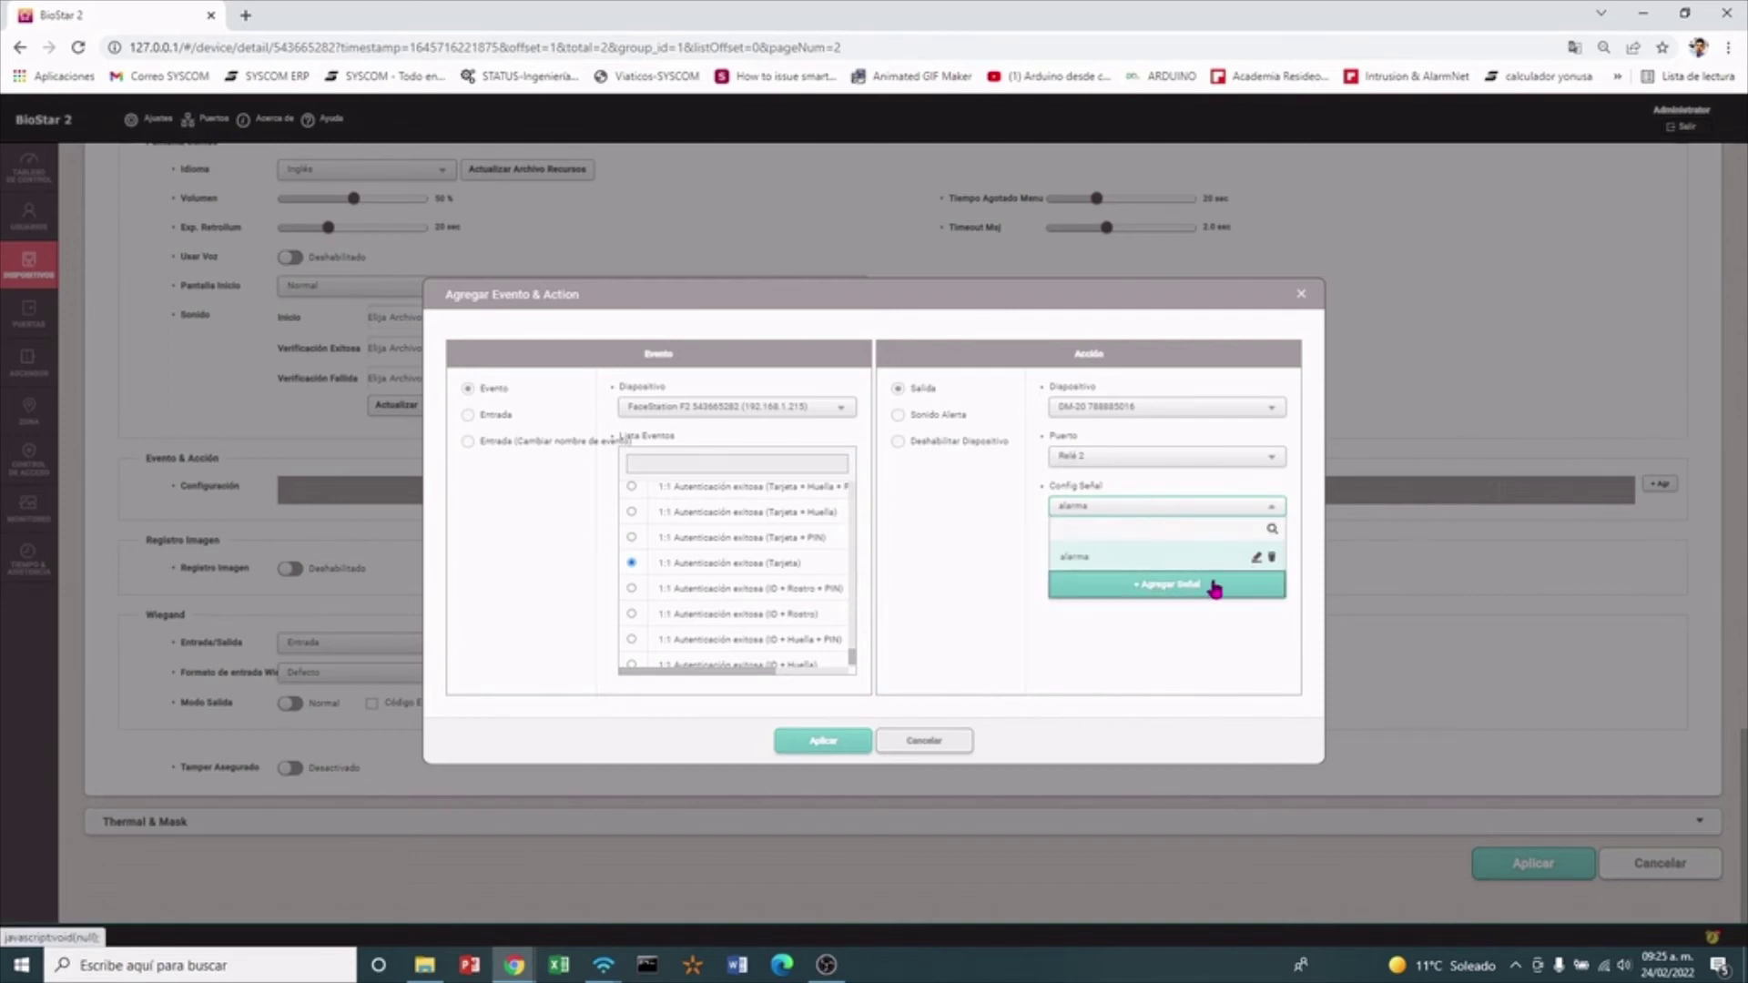
pyautogui.click(1173, 587)
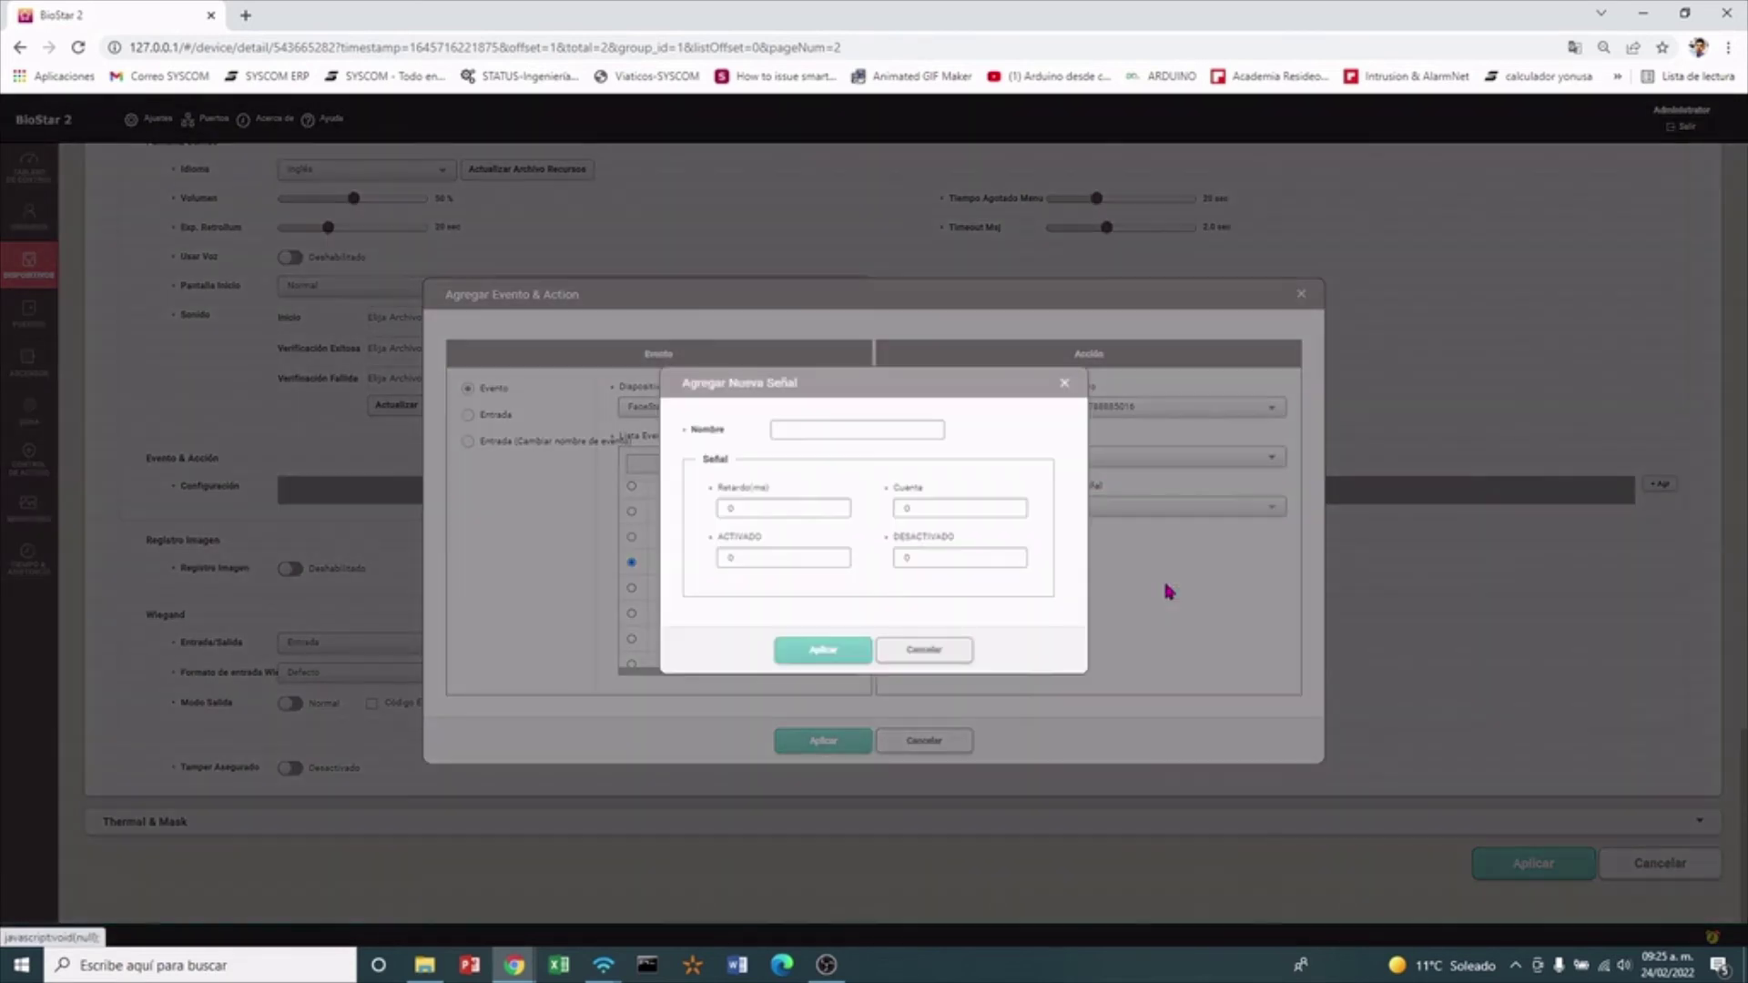
pyautogui.click(788, 430)
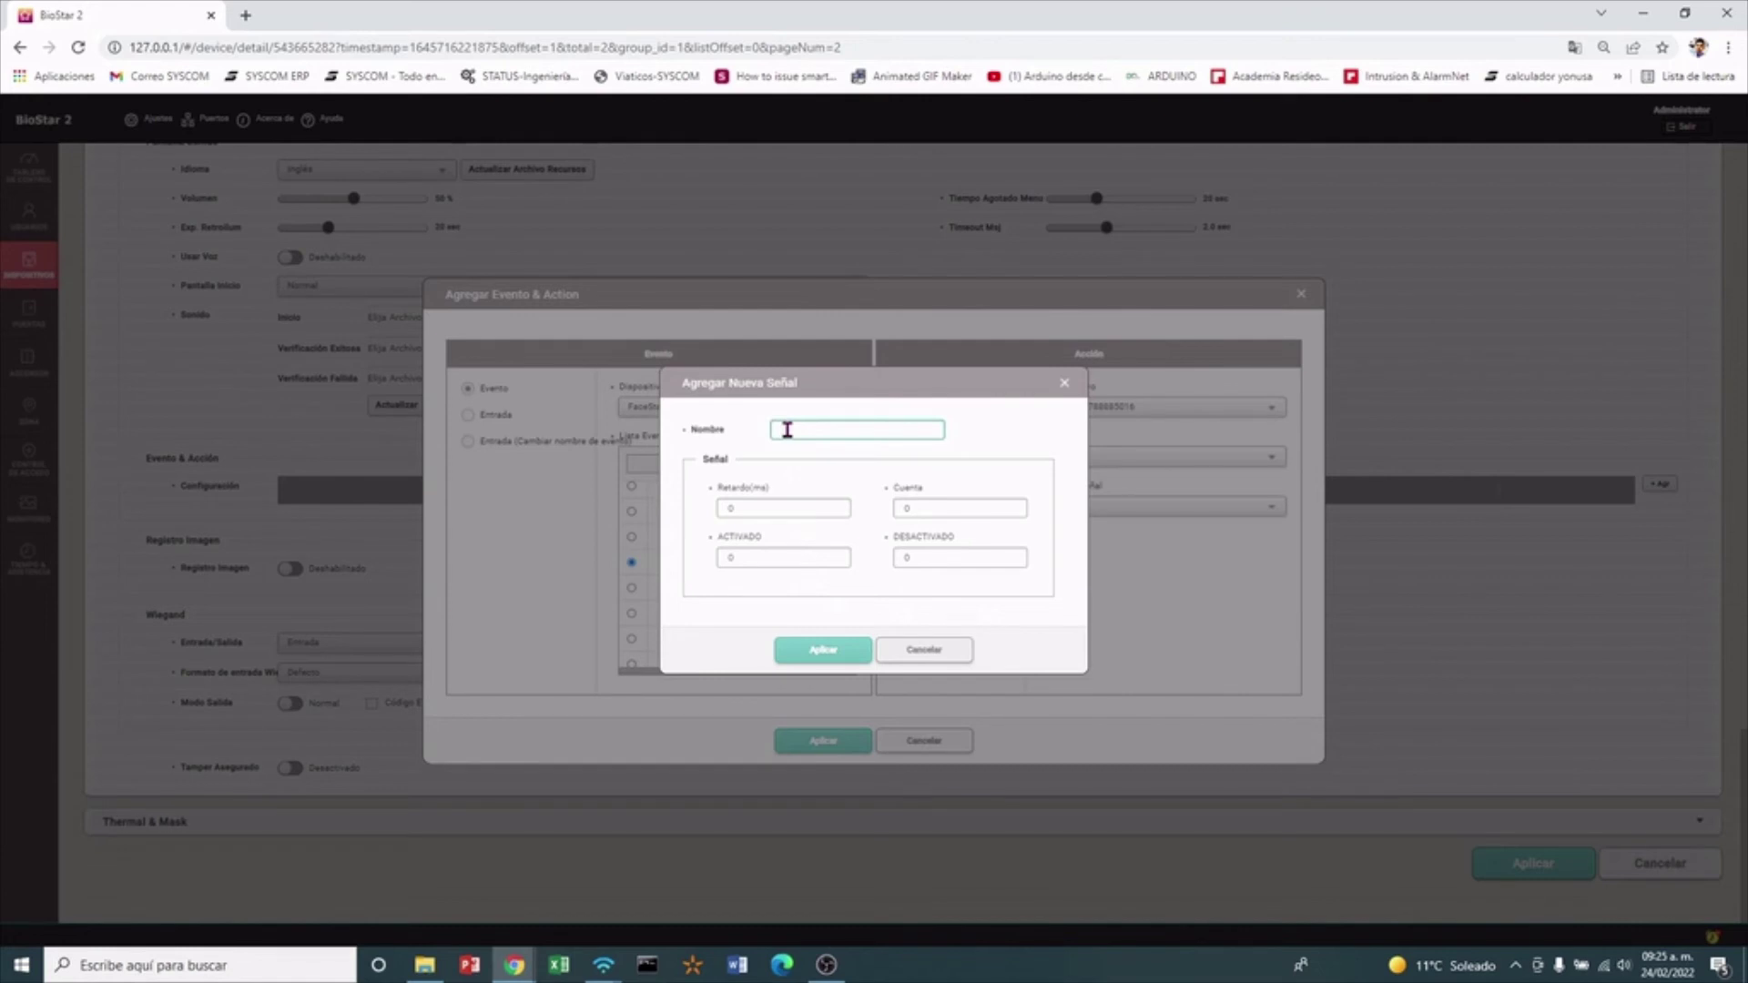
pyautogui.click(743, 507)
pyautogui.click(925, 652)
# Open the alarma signal's definition and examine its ACTIVADO and DESACTIVADO times
pyautogui.click(1126, 507)
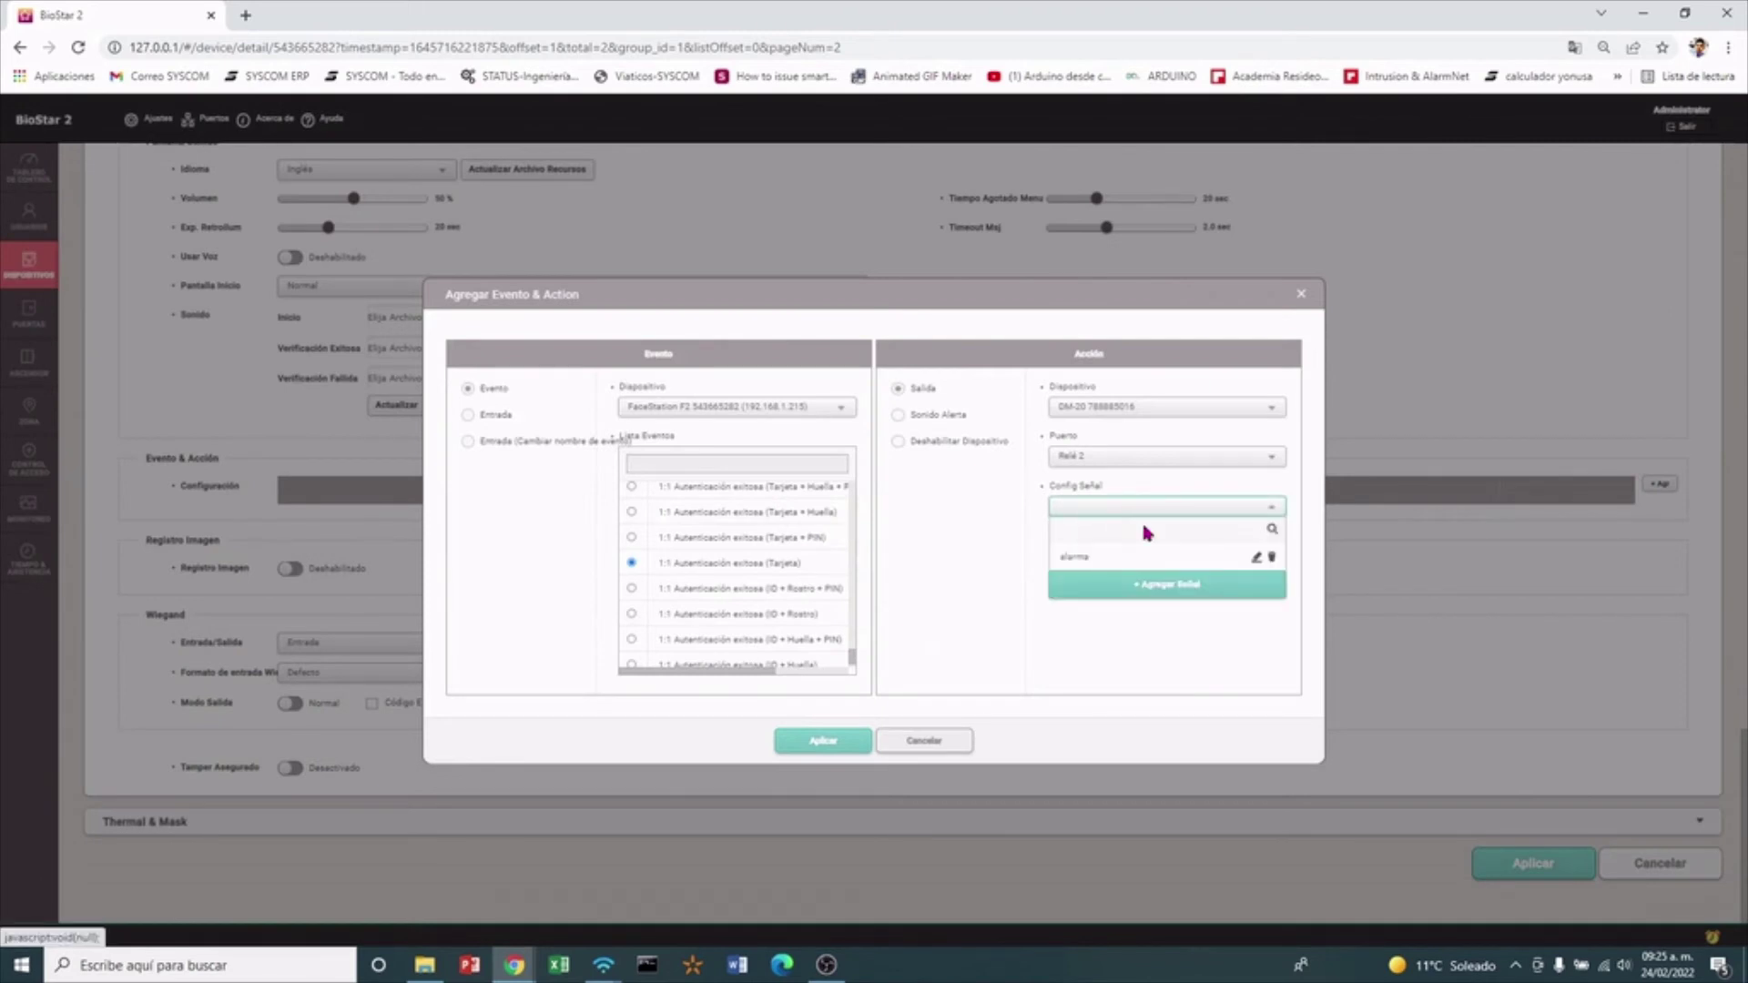
pyautogui.click(1256, 557)
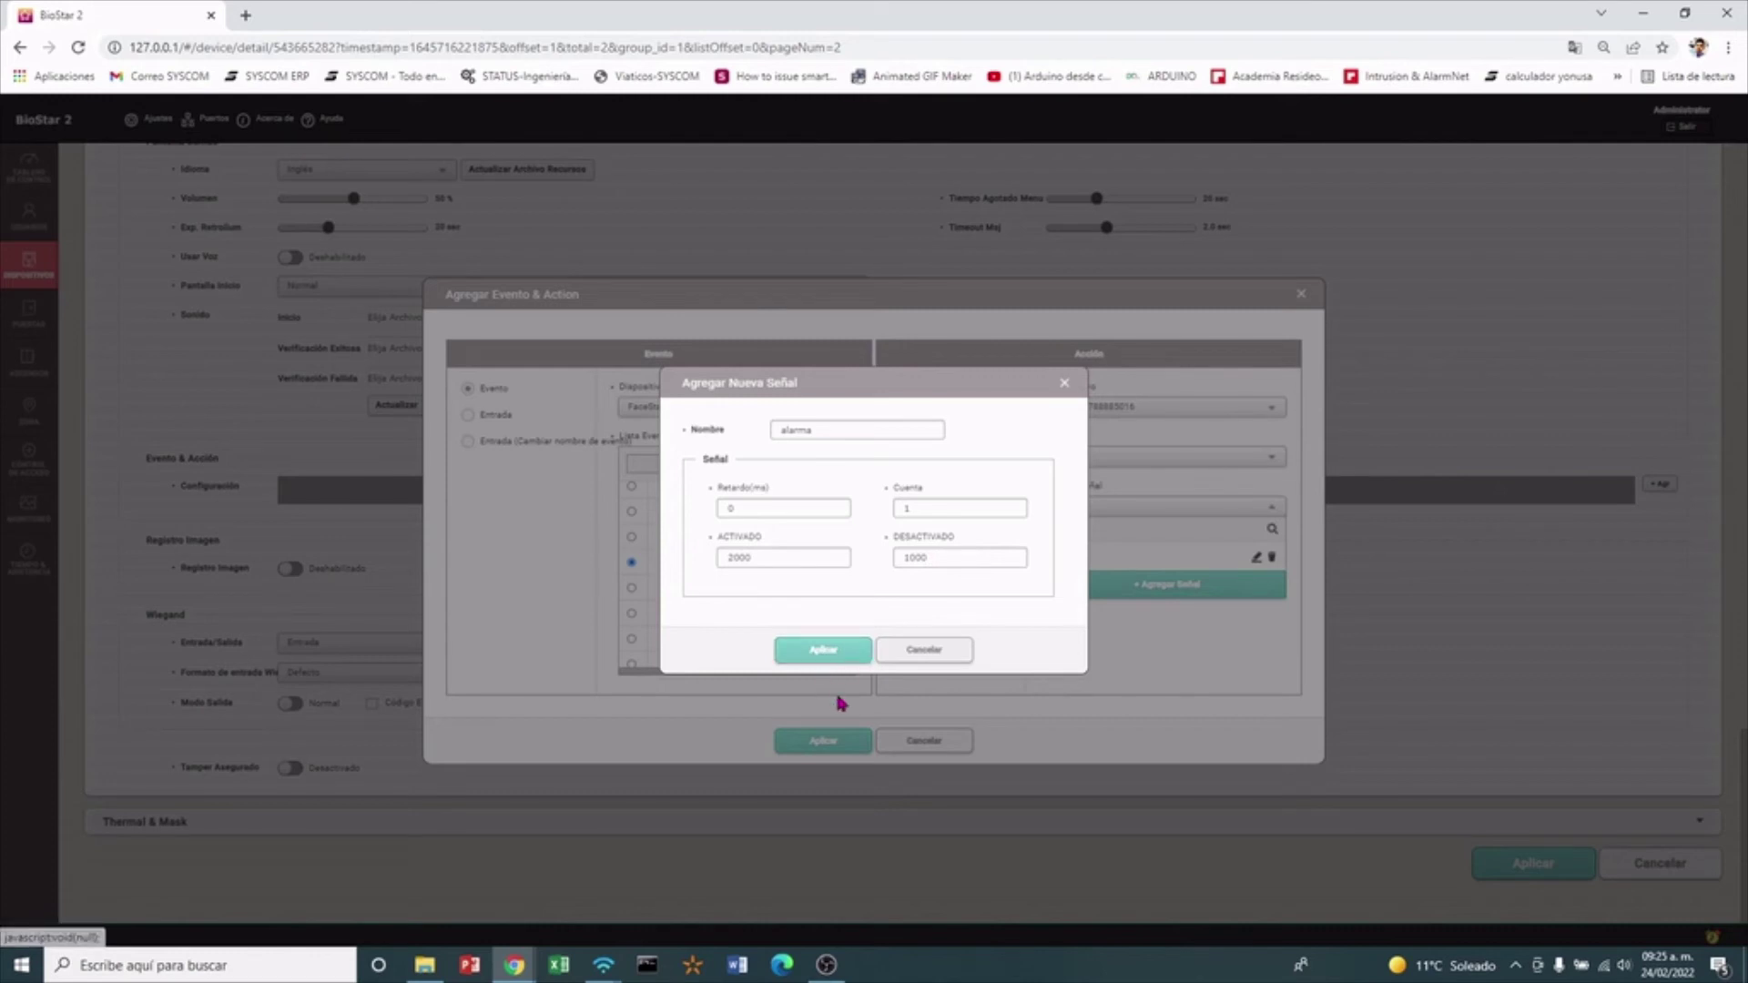
pyautogui.doubleClick(753, 558)
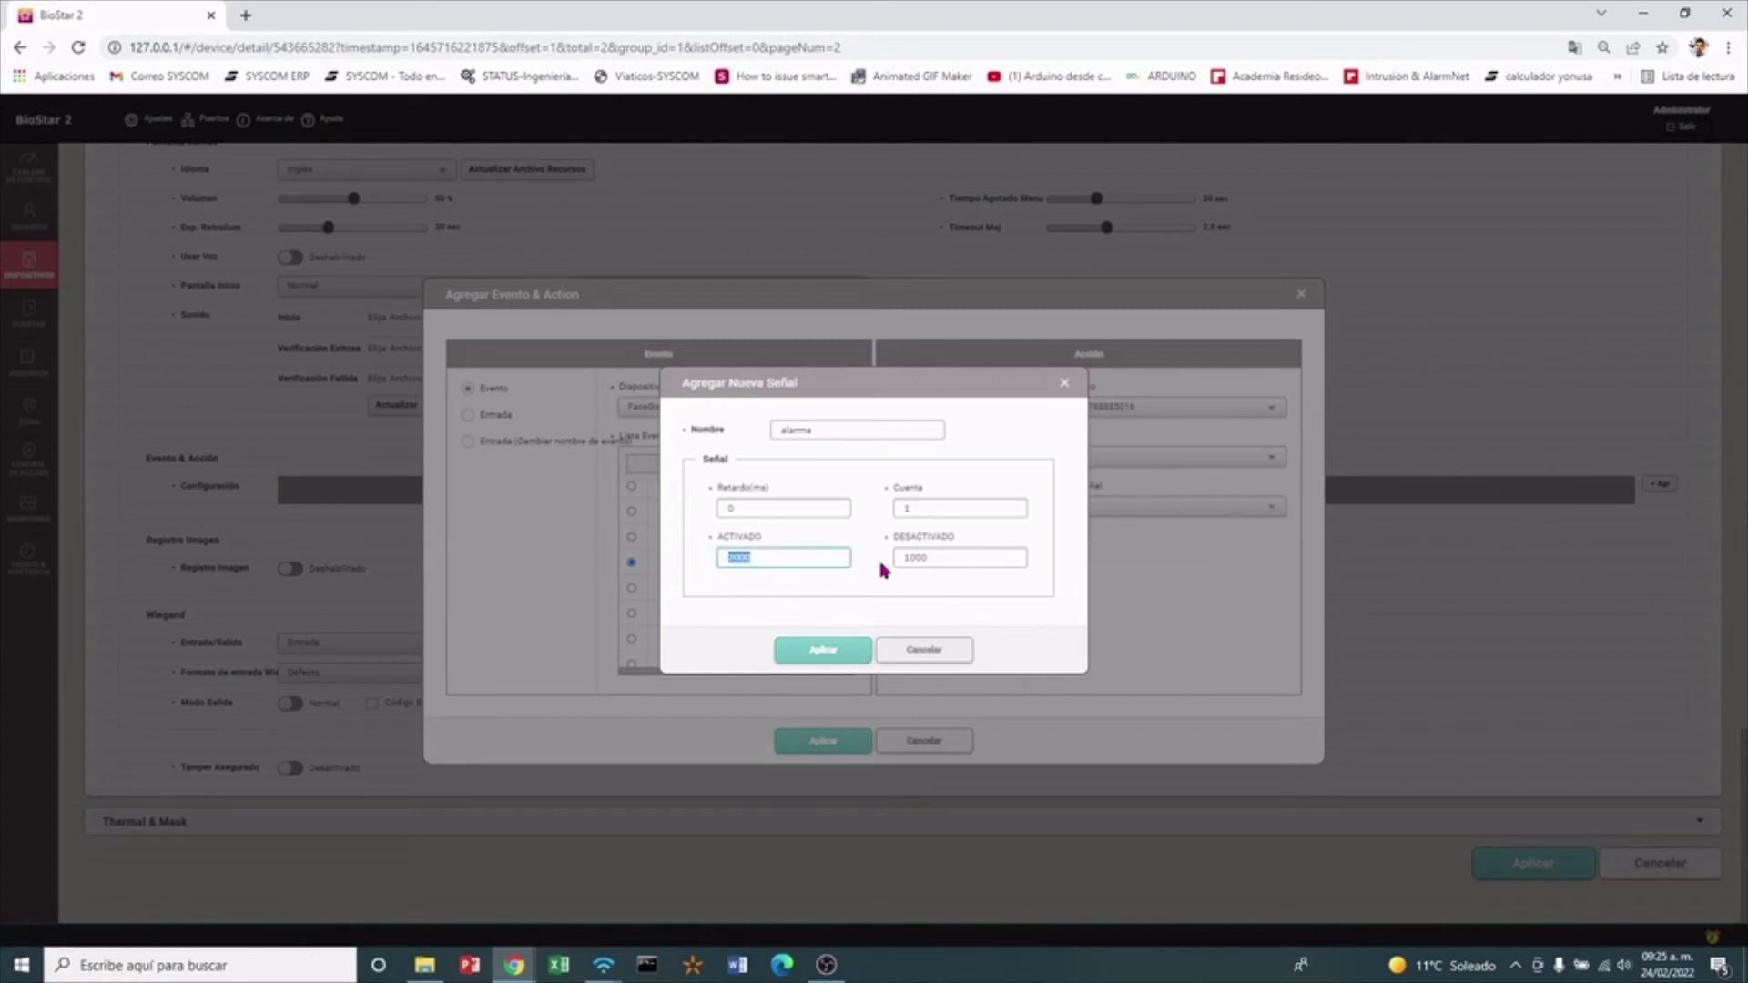
pyautogui.moveTo(942, 560); pyautogui.dragTo(899, 561)
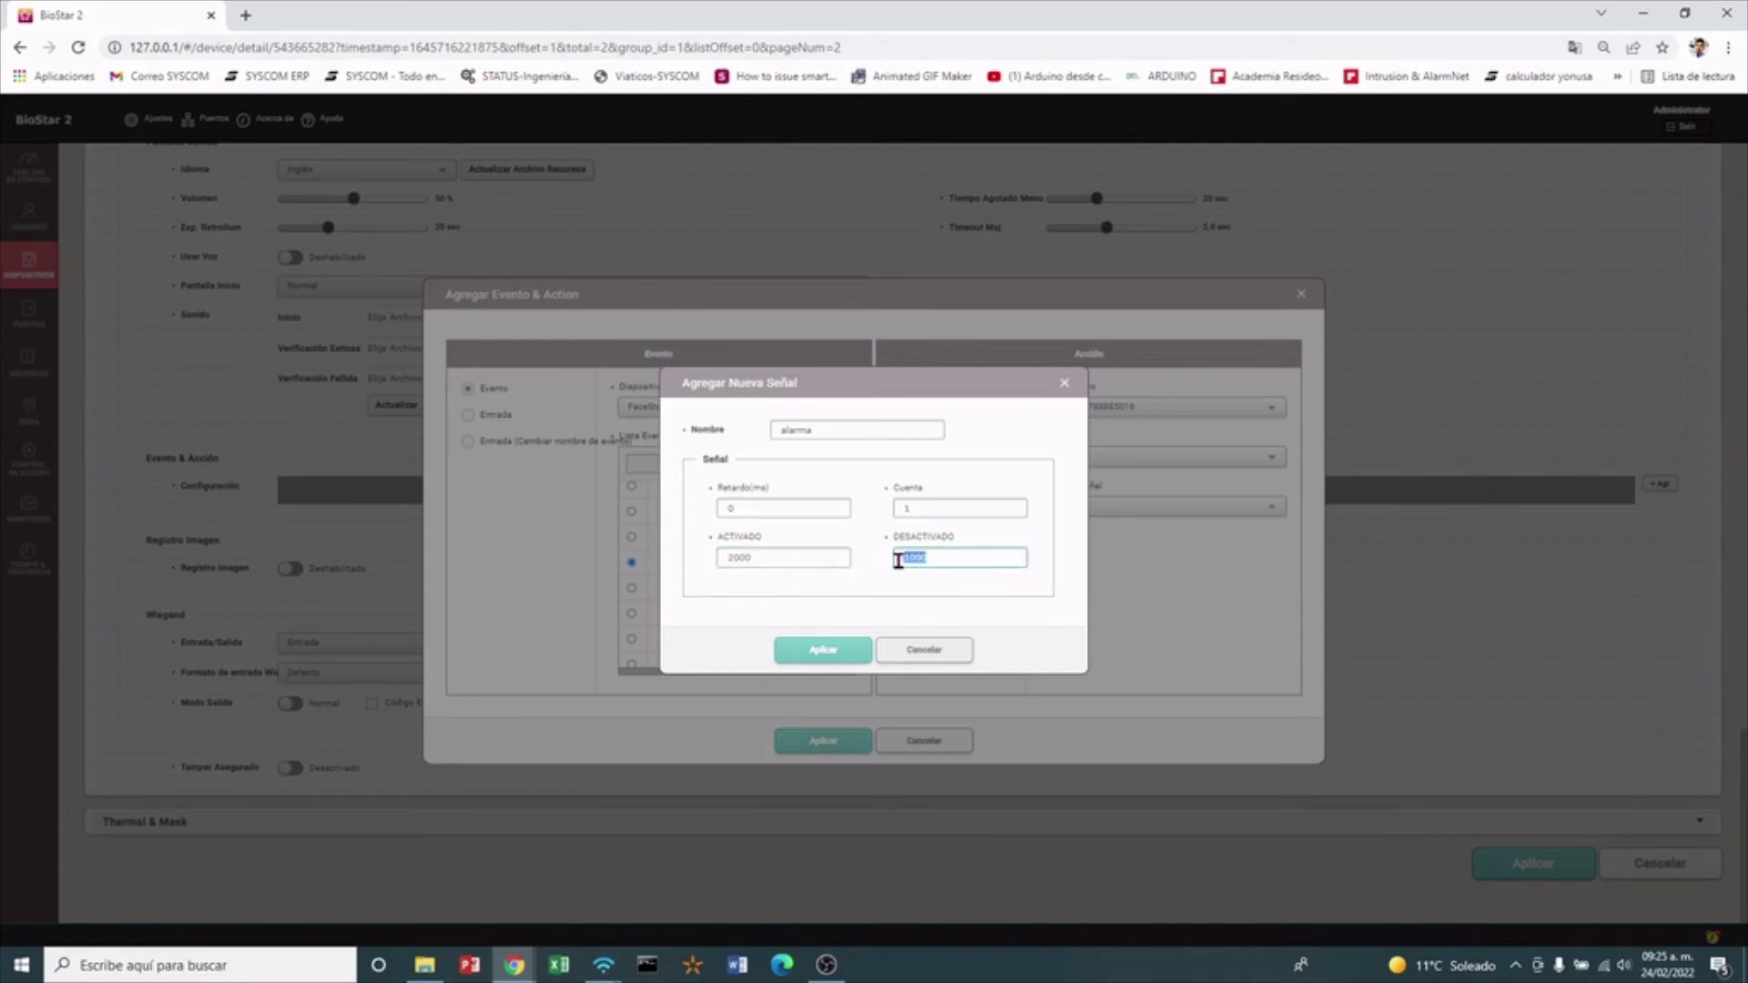
pyautogui.click(945, 555)
pyautogui.moveTo(779, 557); pyautogui.dragTo(712, 560)
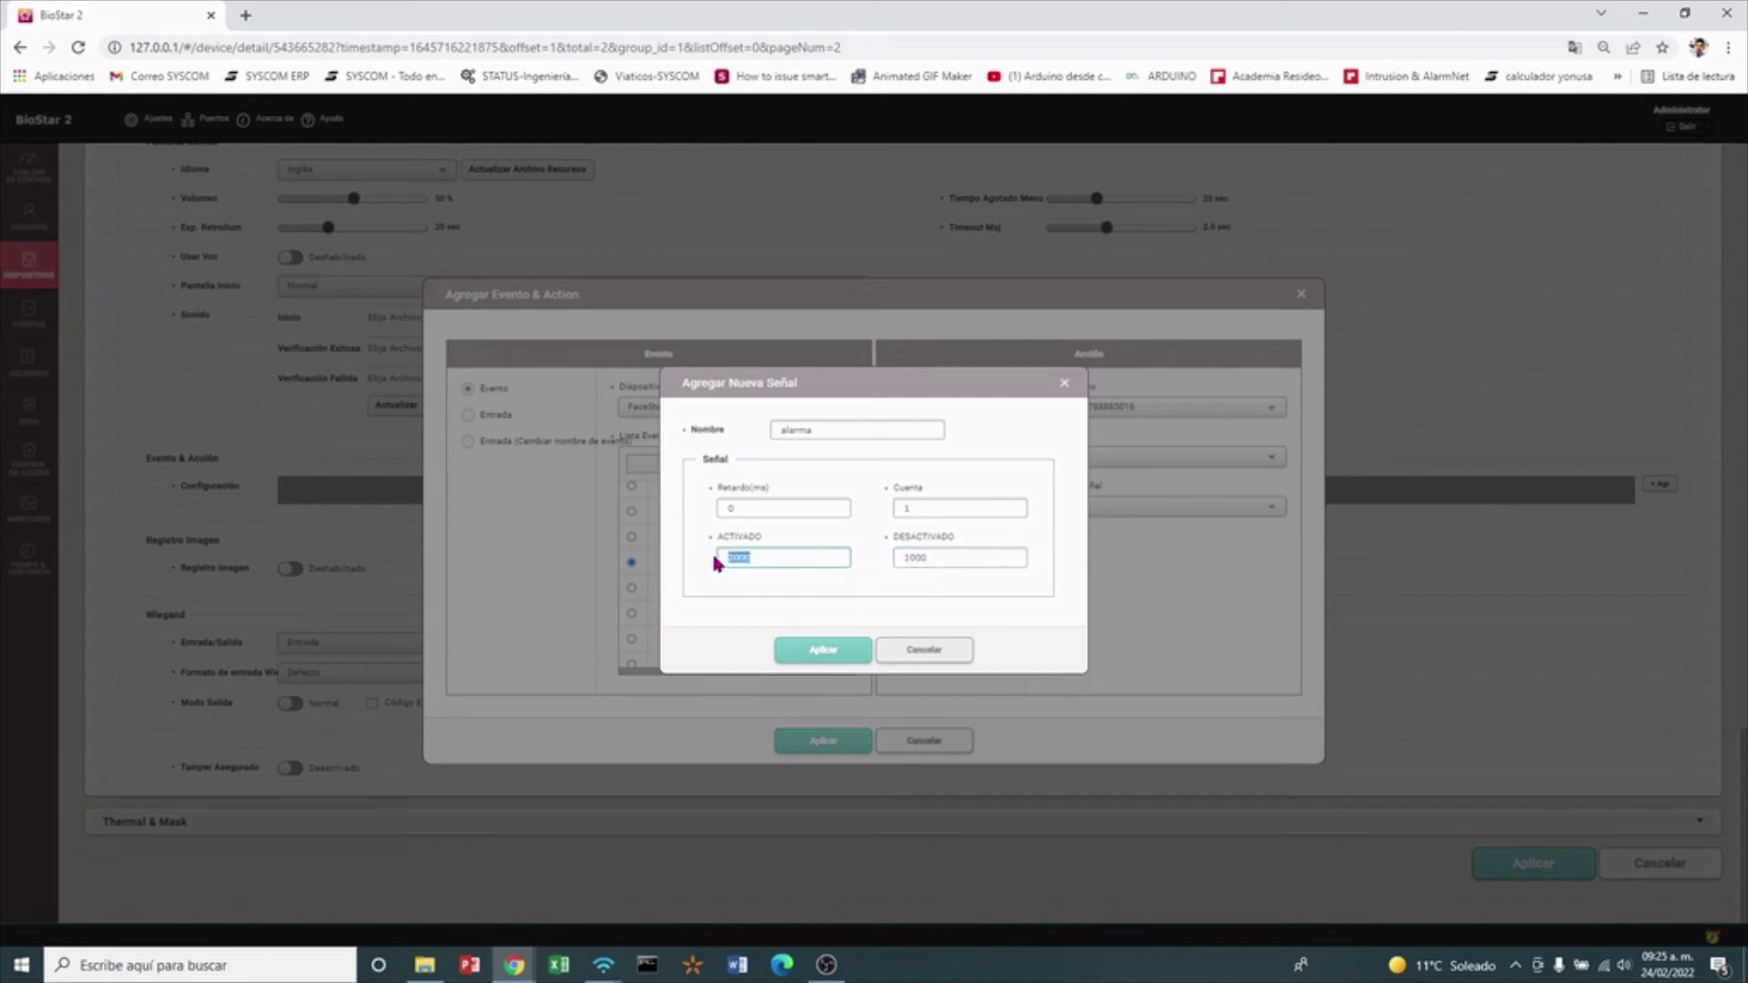
pyautogui.click(834, 660)
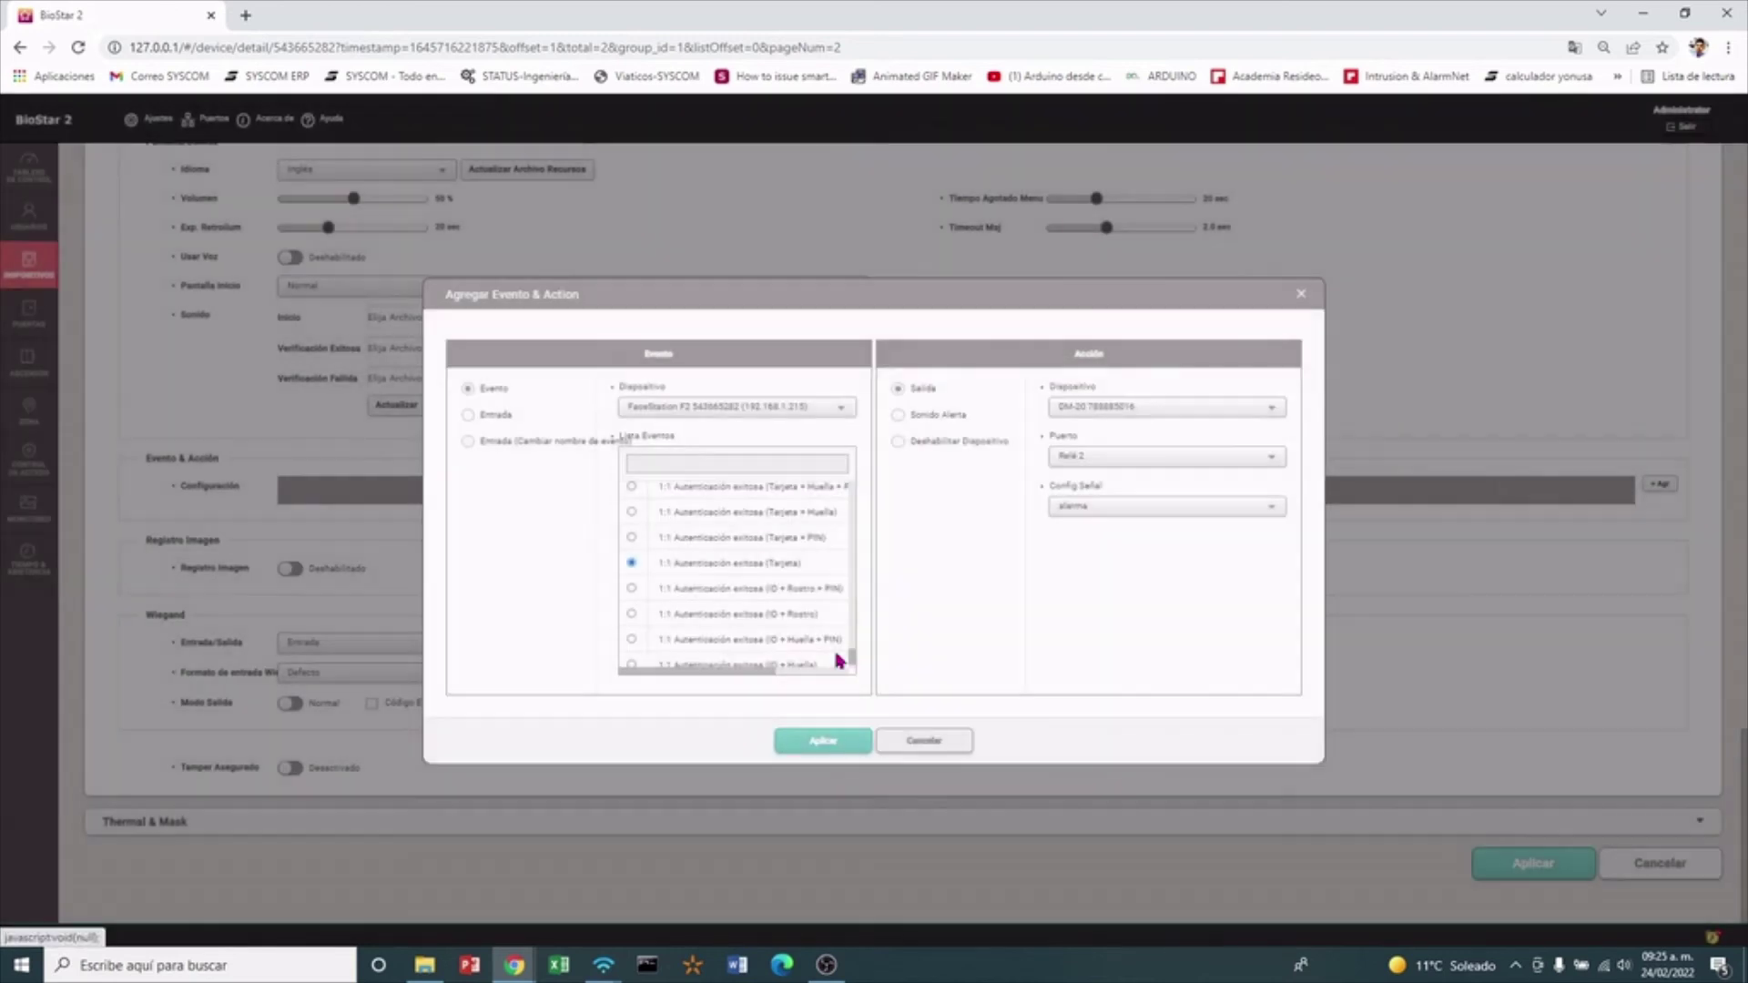
# Save the new event and action rule and apply the FaceStation F2's device settings
pyautogui.click(839, 743)
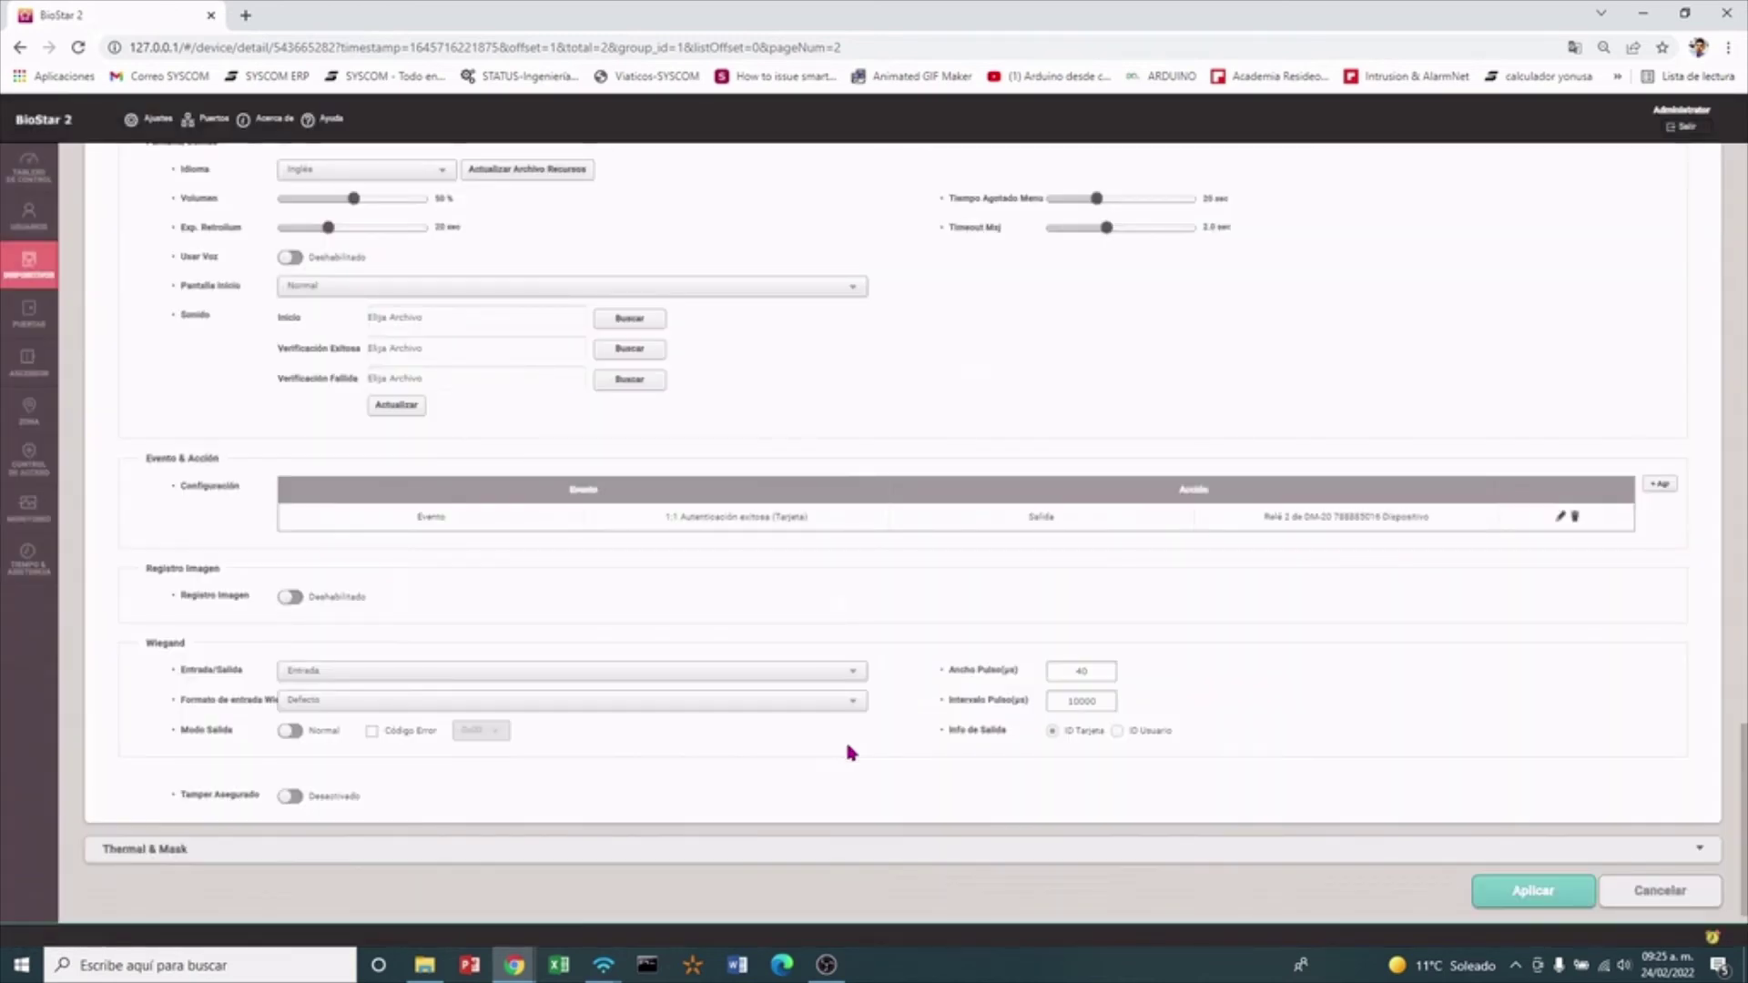
pyautogui.click(1511, 895)
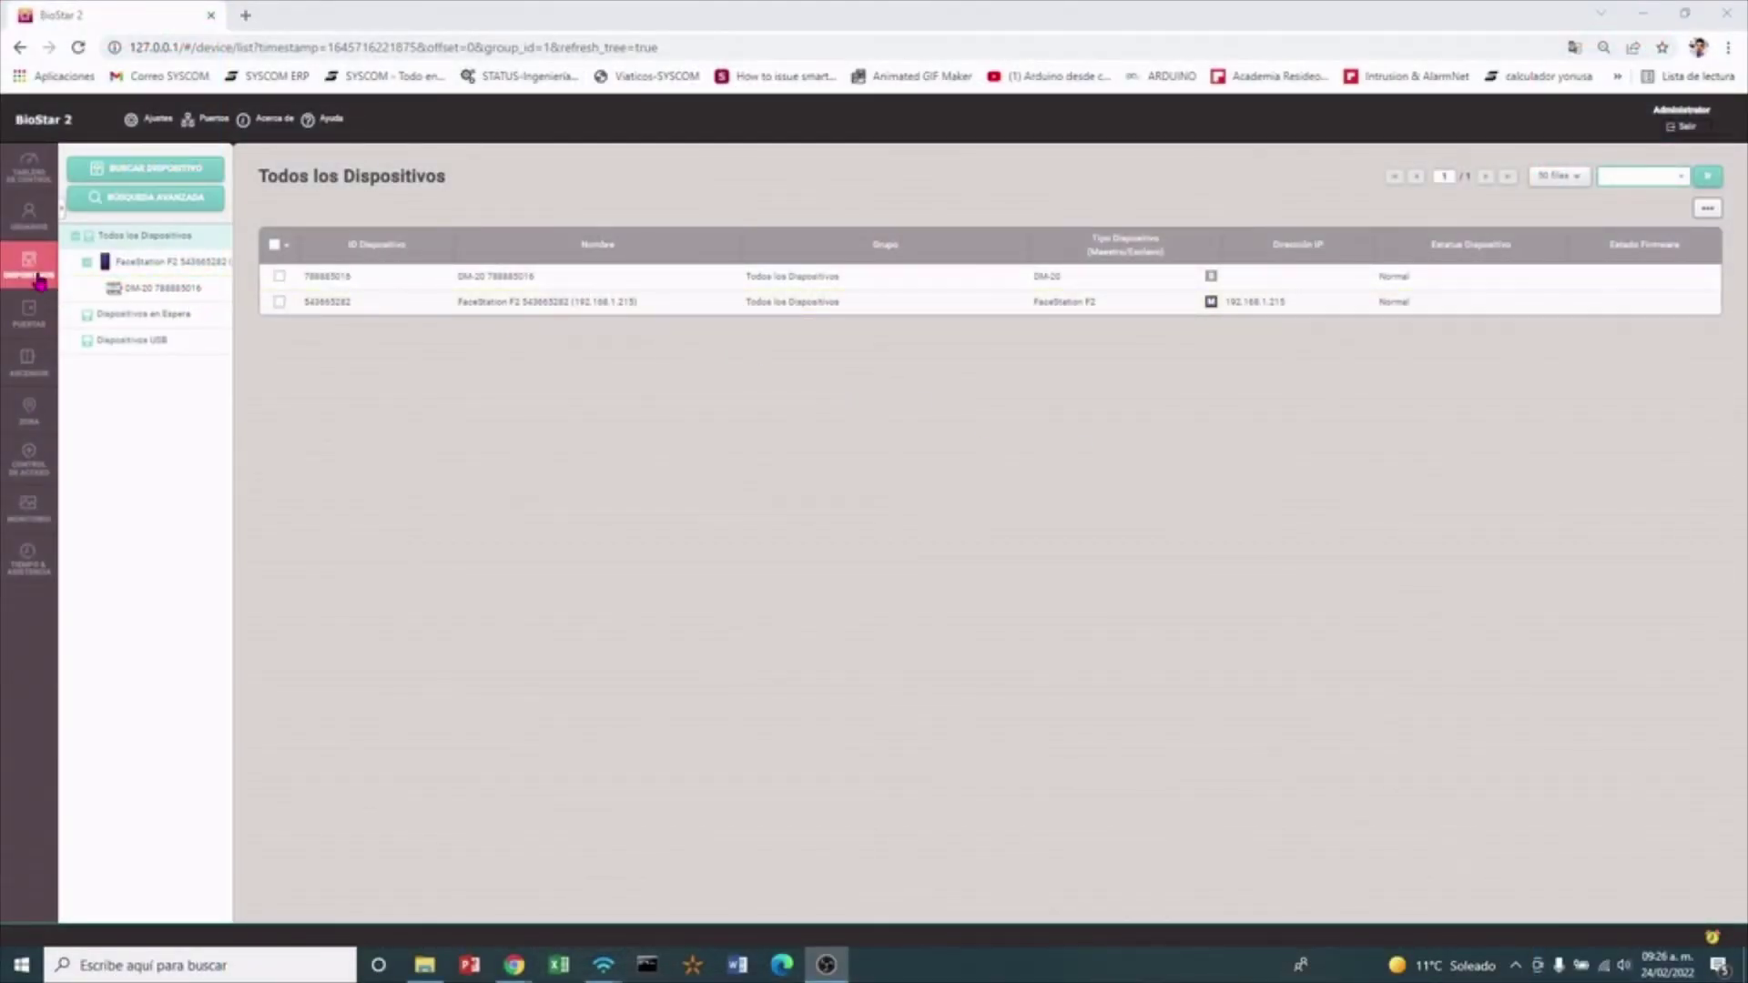
# Set the output port of the FaceStation F2's card authentication rule to Relé 0 on the DM-20 and apply the device settings
pyautogui.click(822, 304)
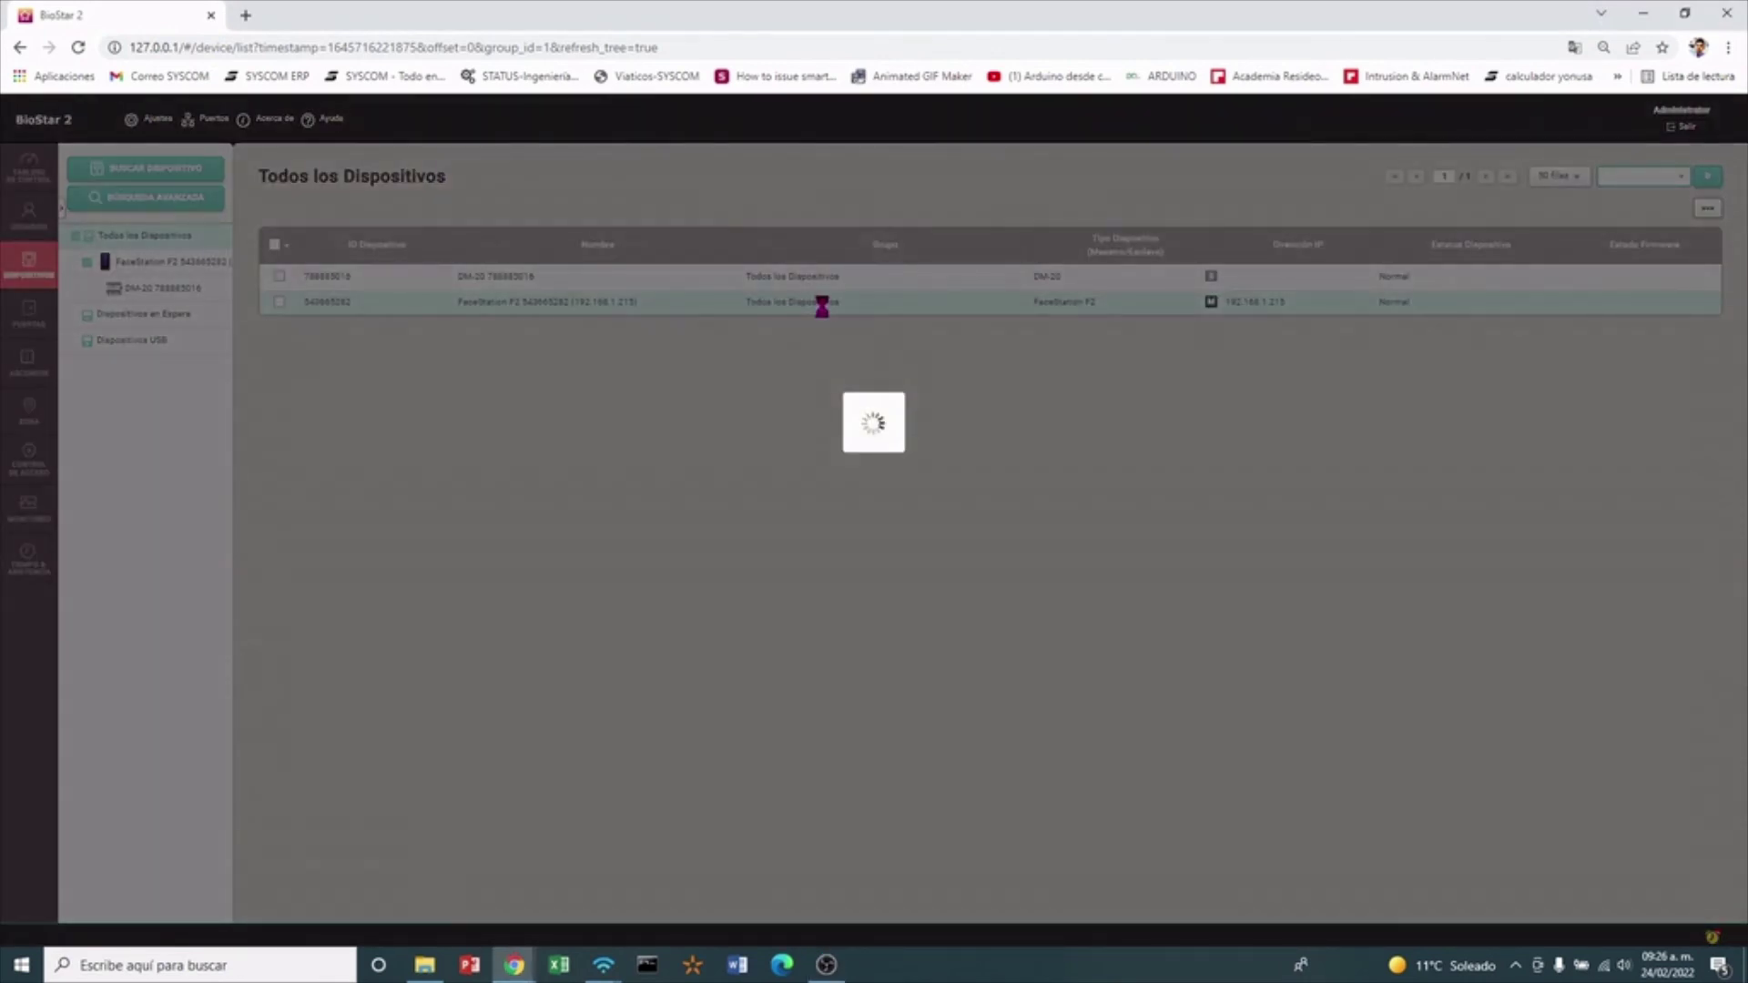
pyautogui.scroll(-10, 941, 636)
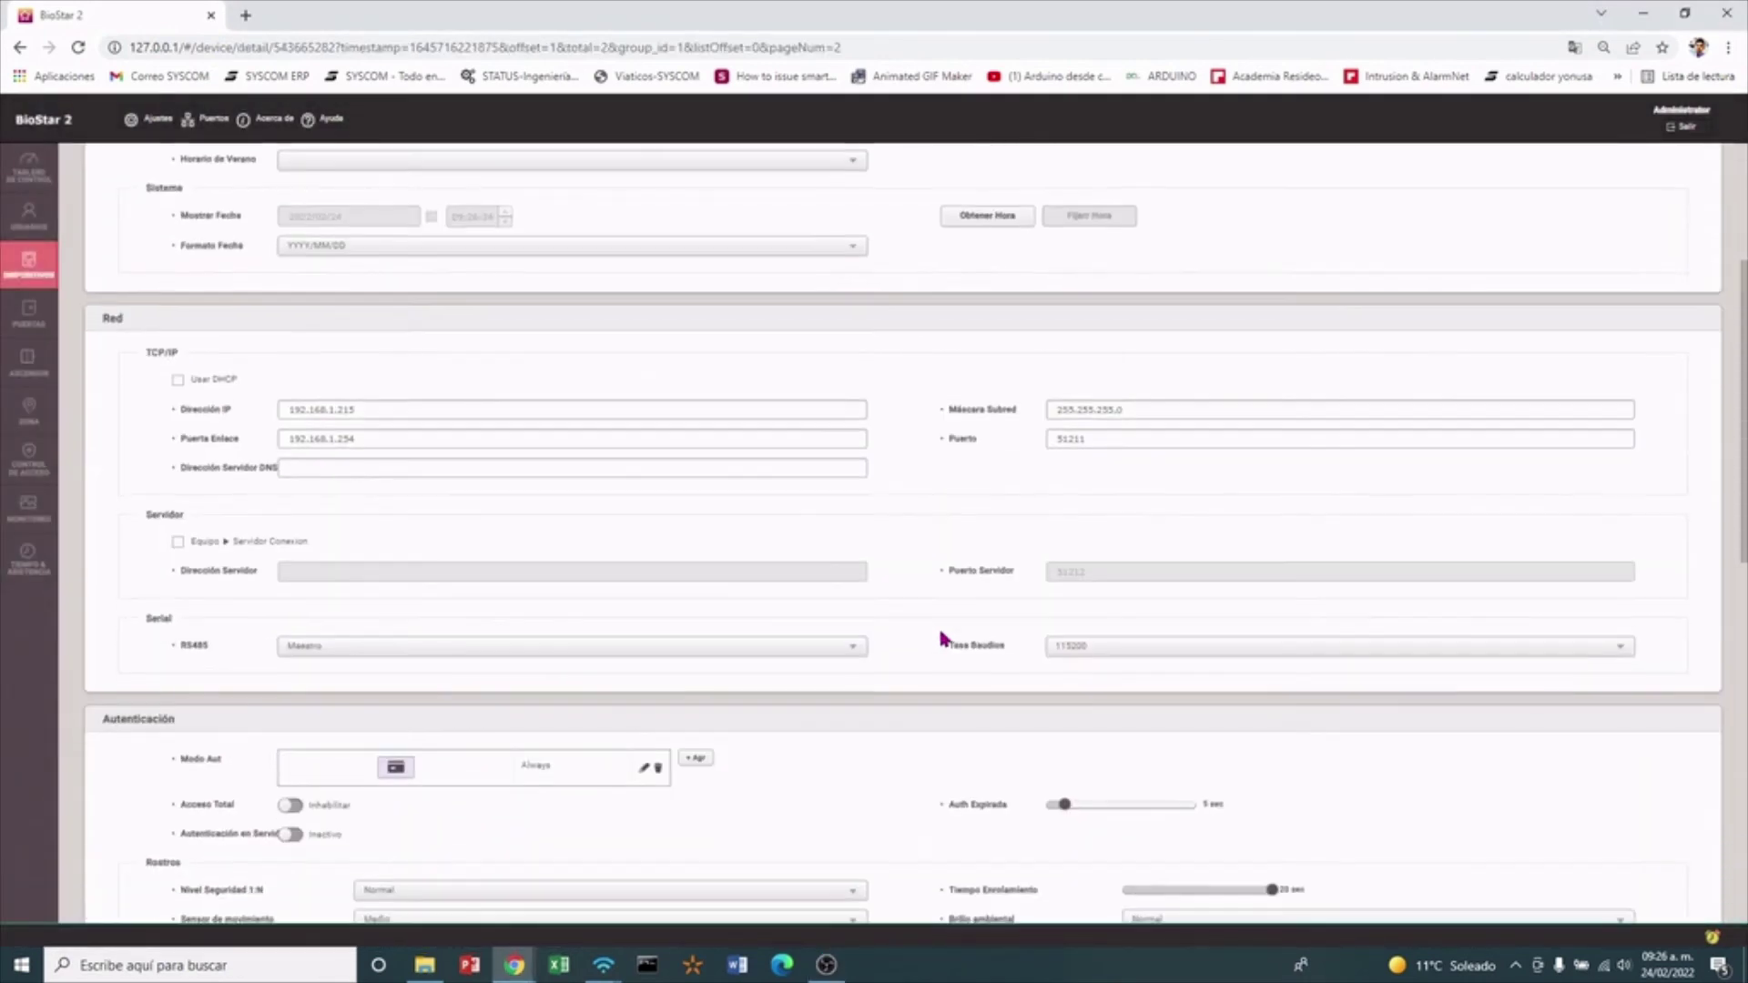
pyautogui.scroll(-6, 971, 636)
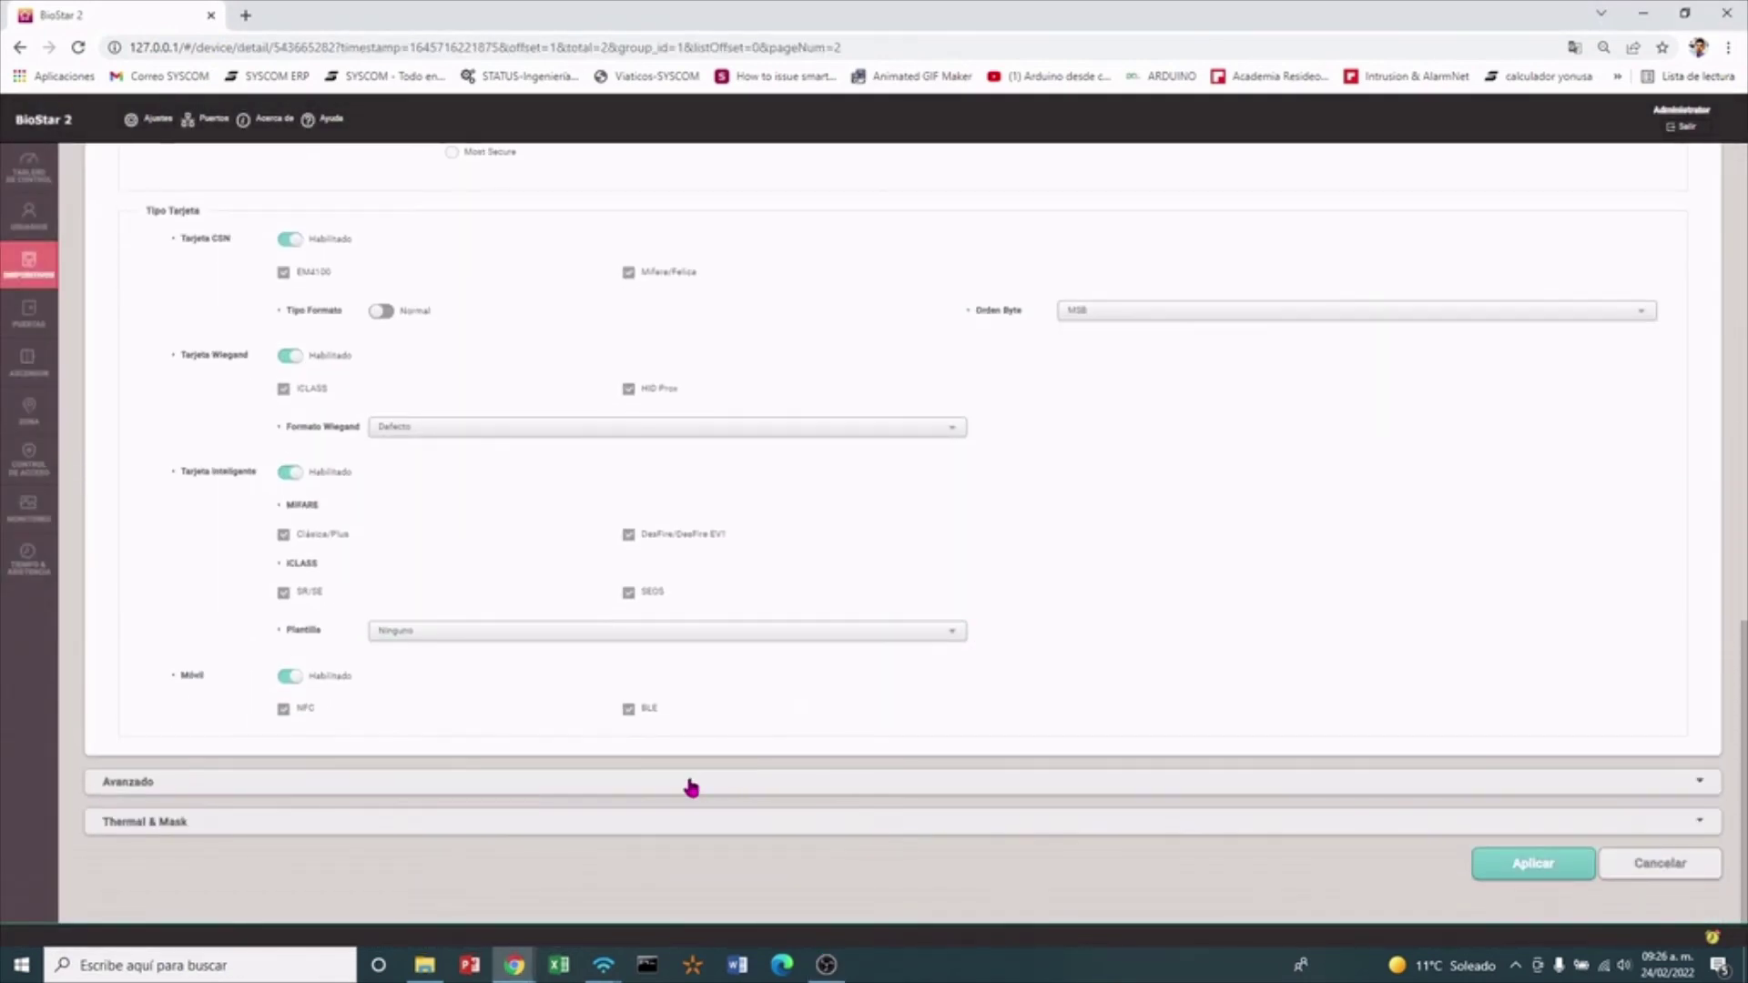
pyautogui.click(691, 785)
pyautogui.scroll(-7, 1082, 714)
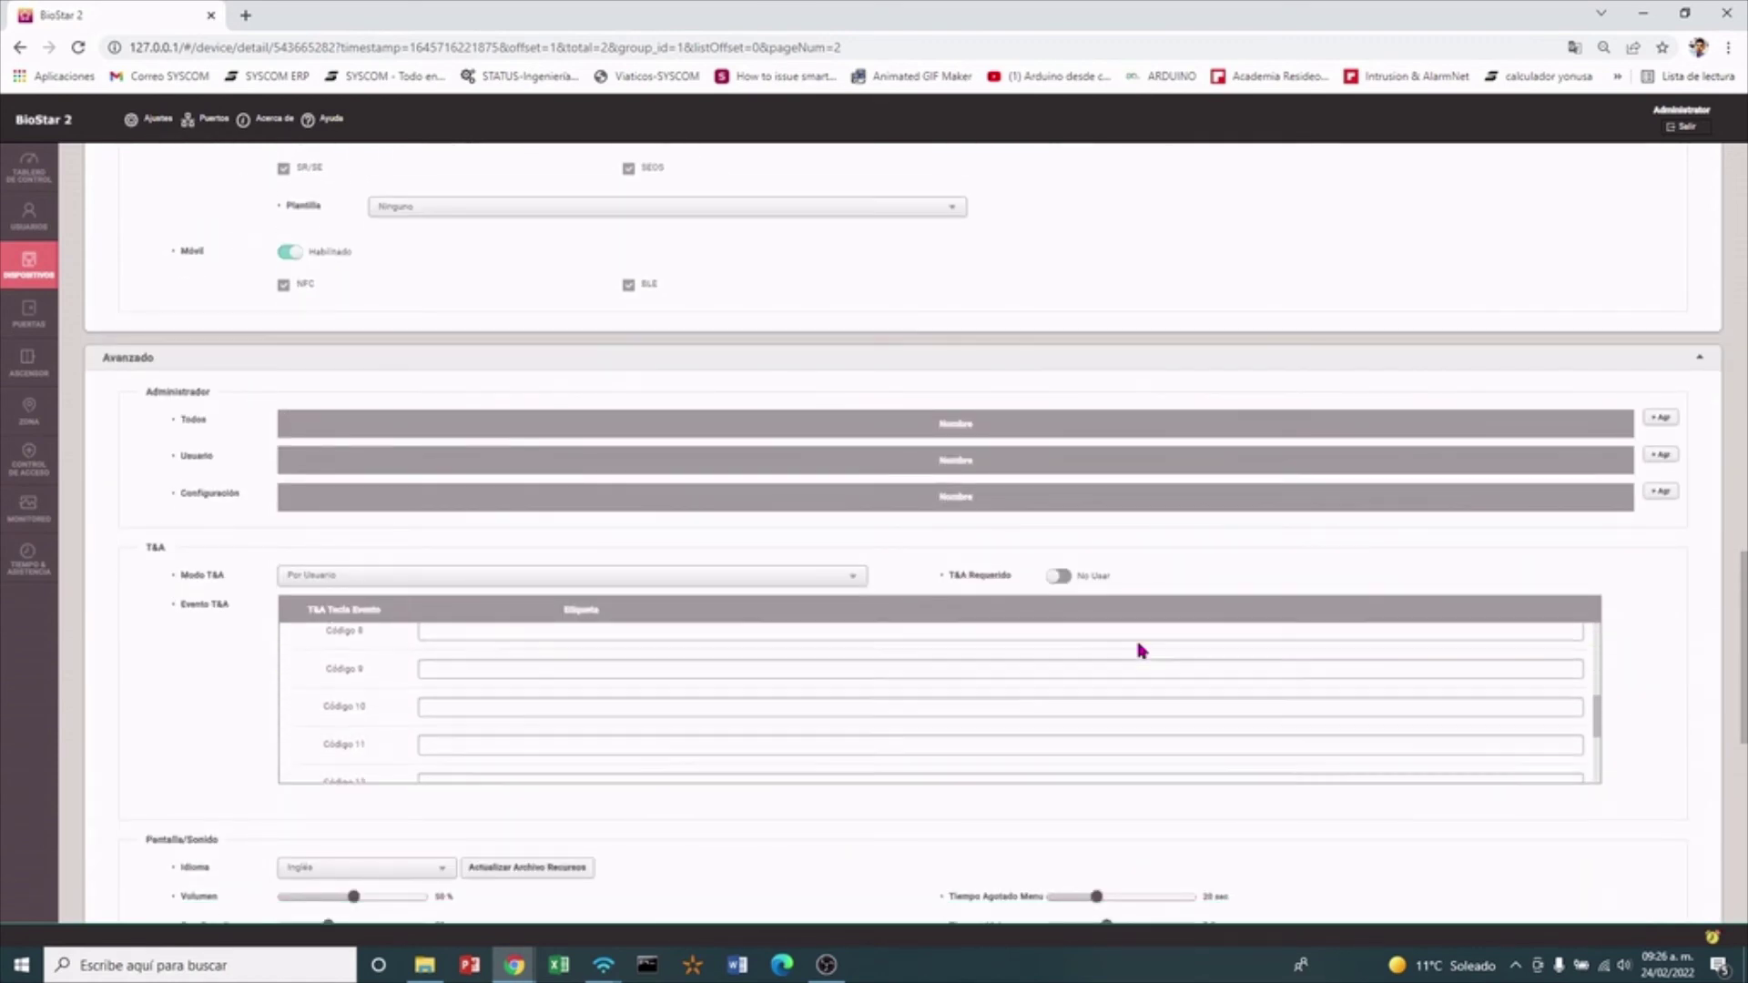
pyautogui.scroll(-5, 1366, 842)
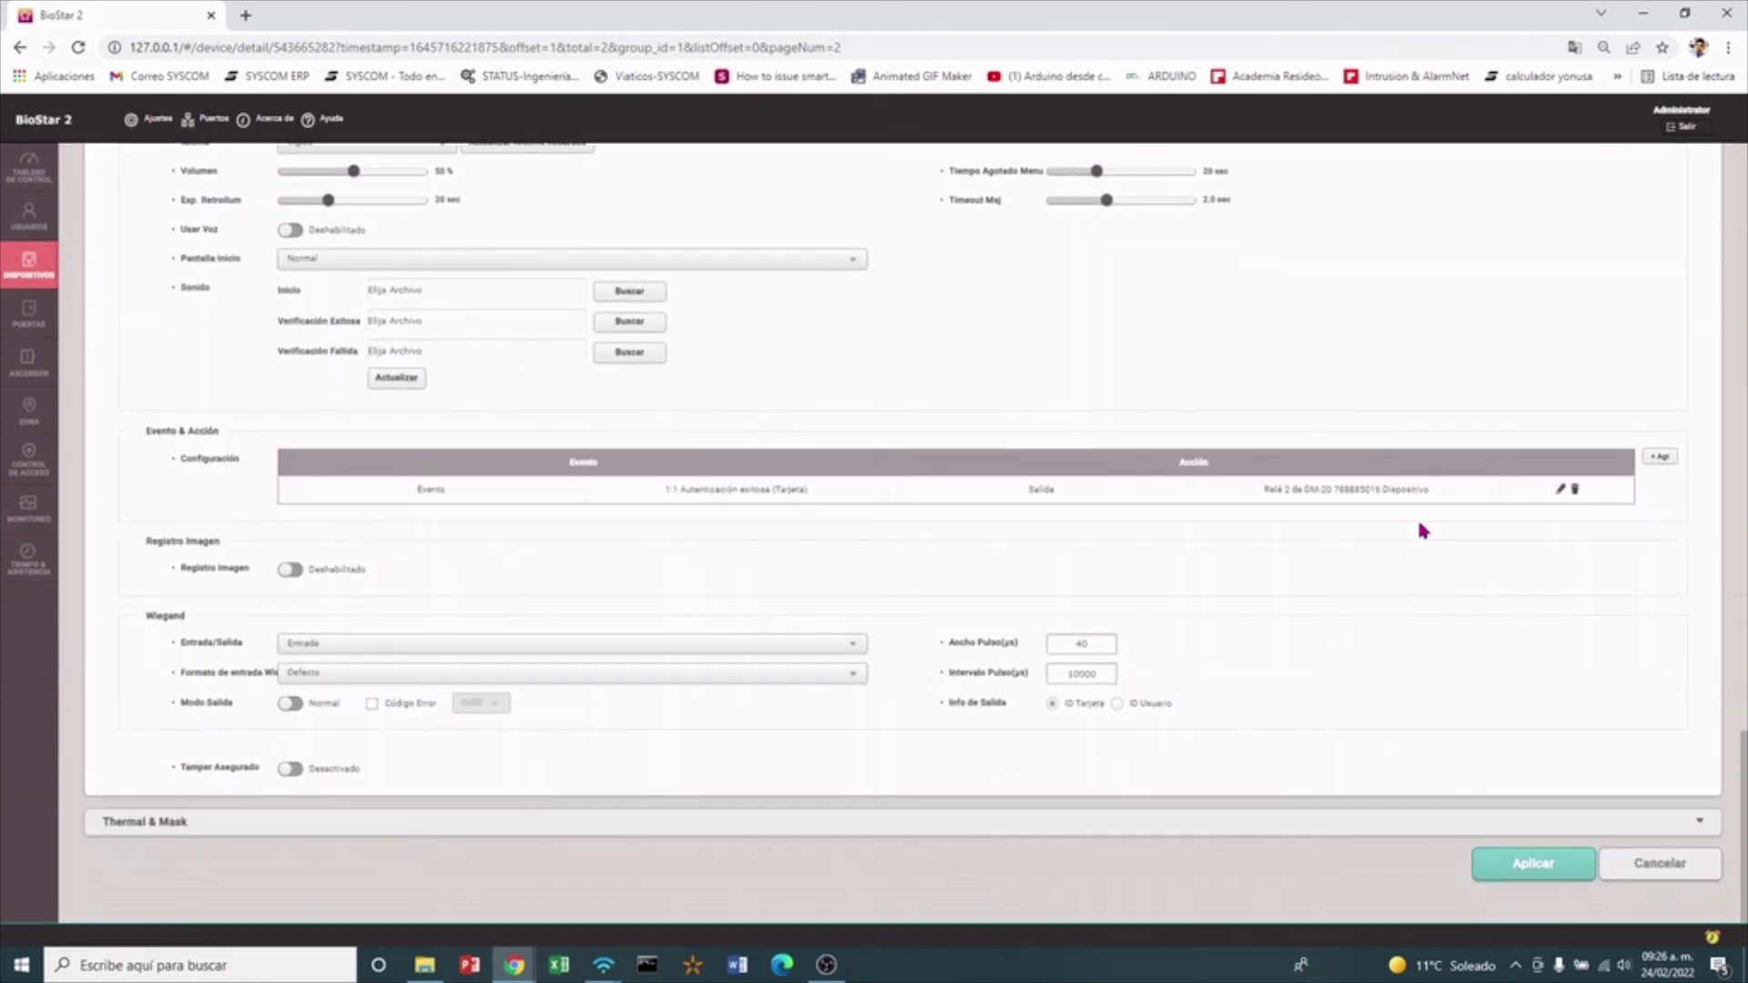
pyautogui.click(1563, 492)
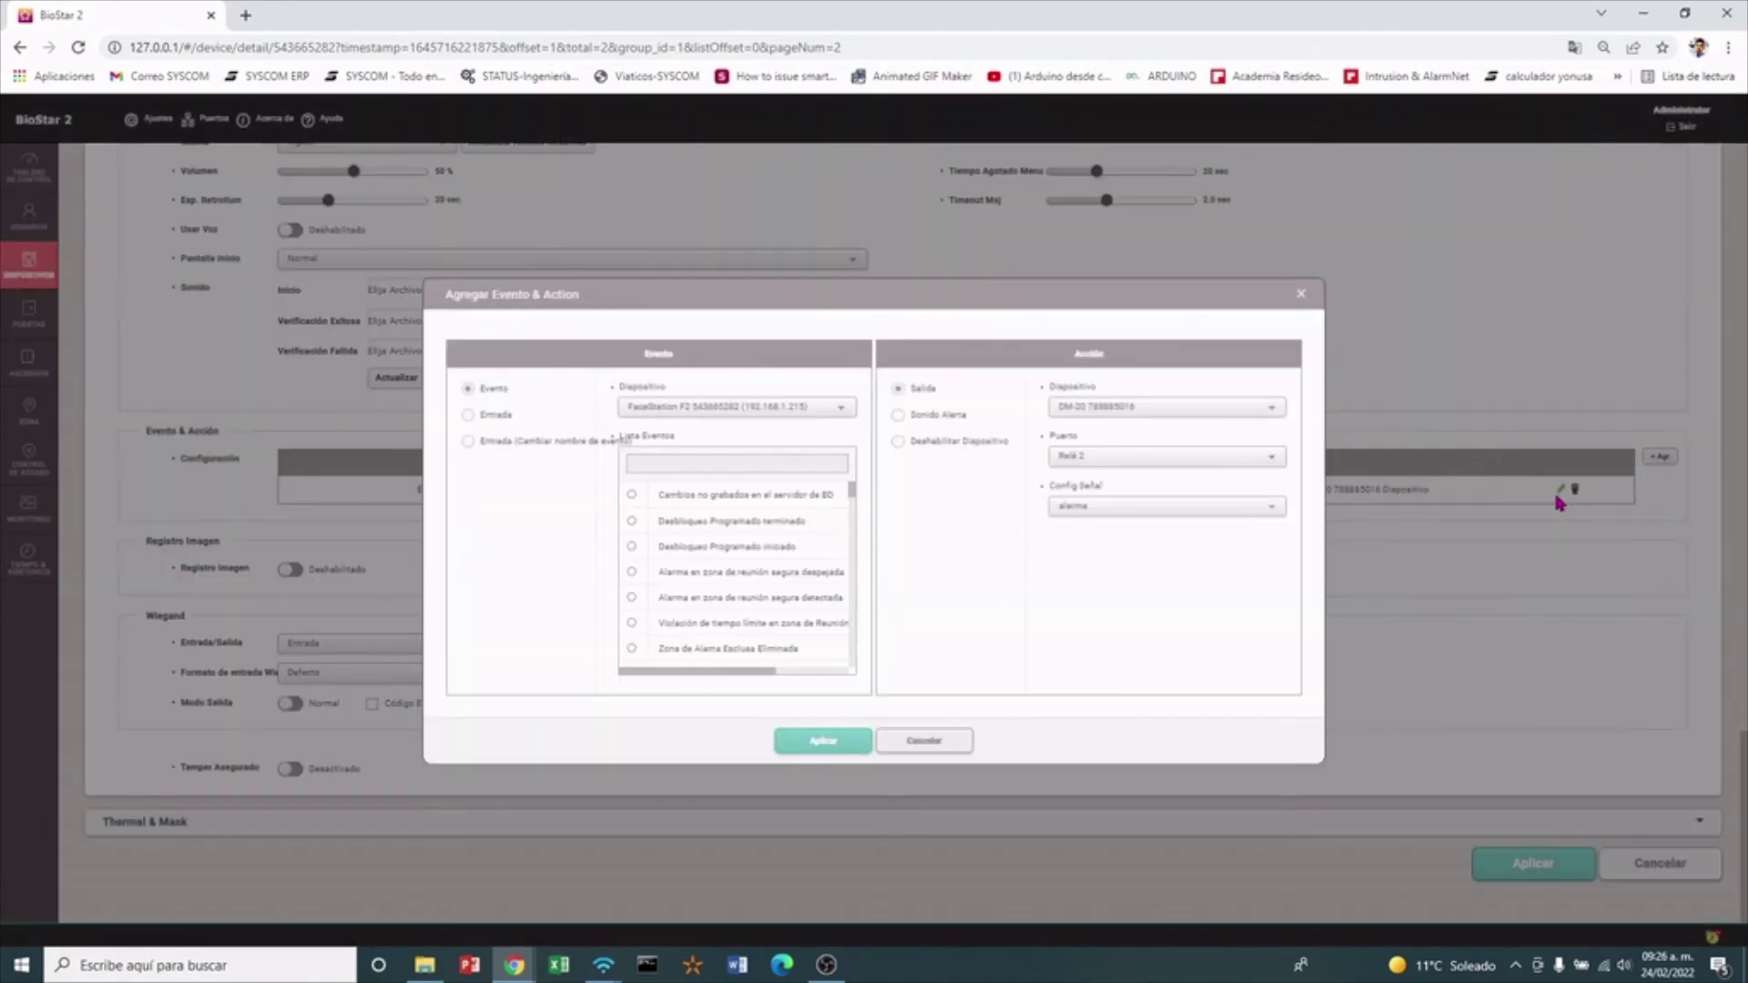
pyautogui.click(1101, 462)
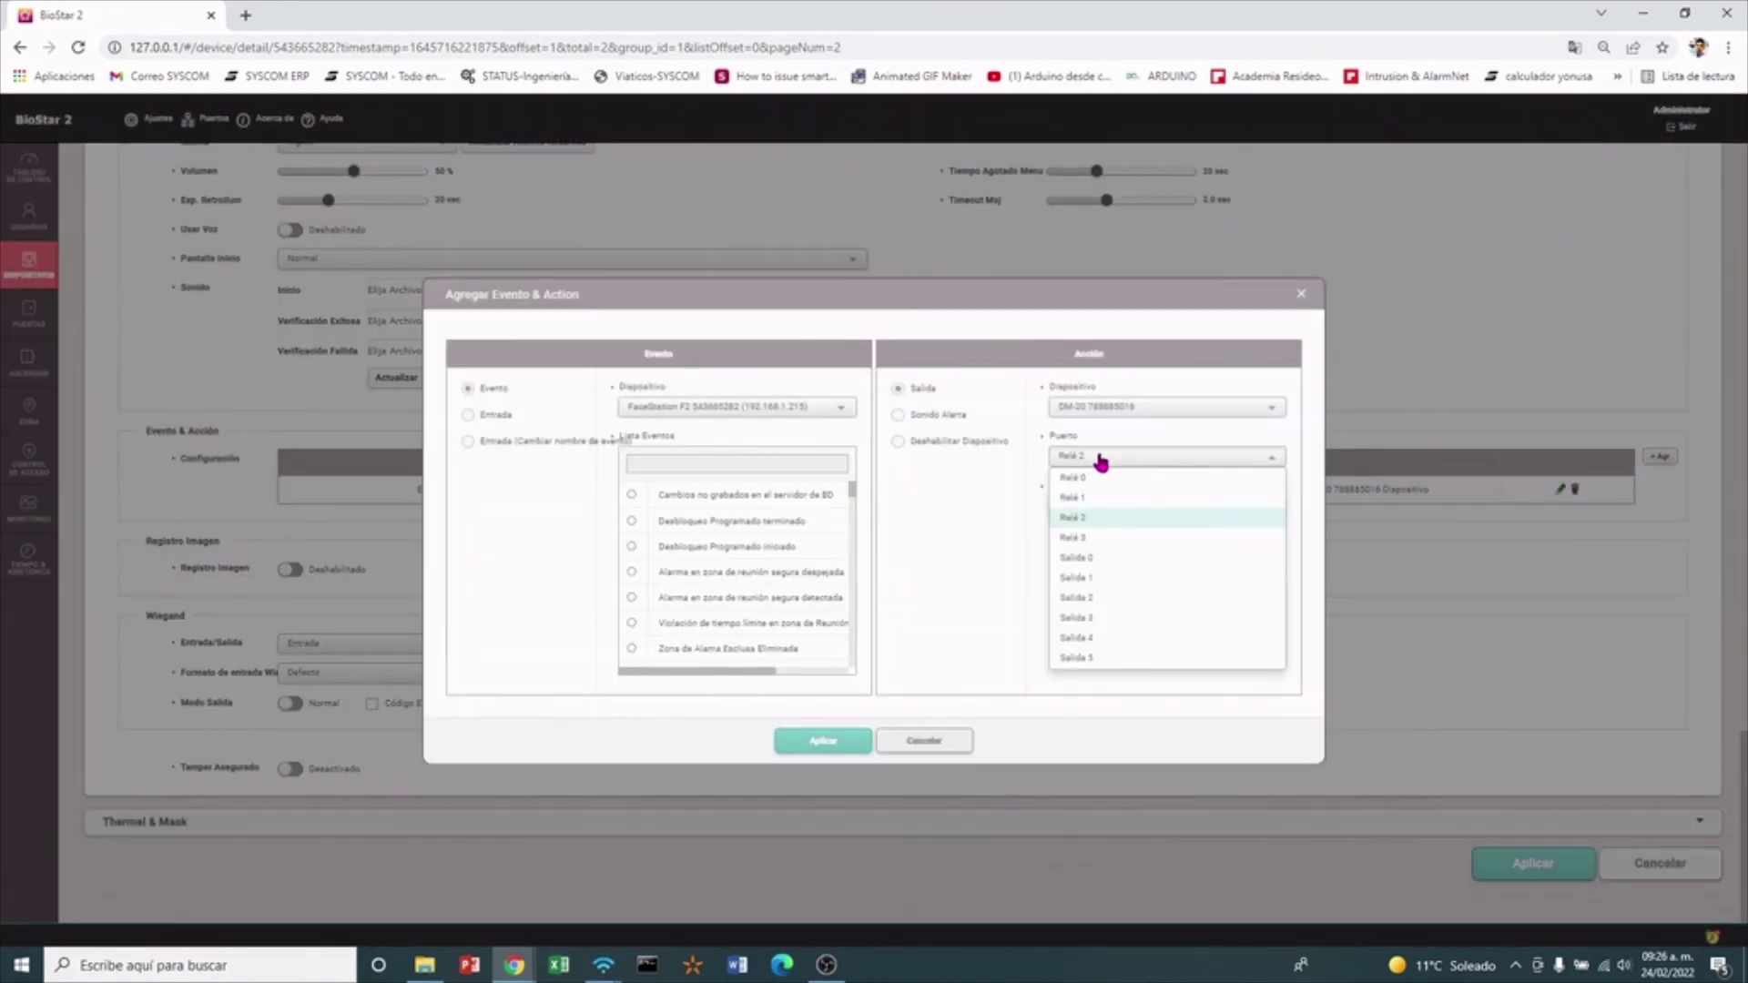
pyautogui.click(1100, 476)
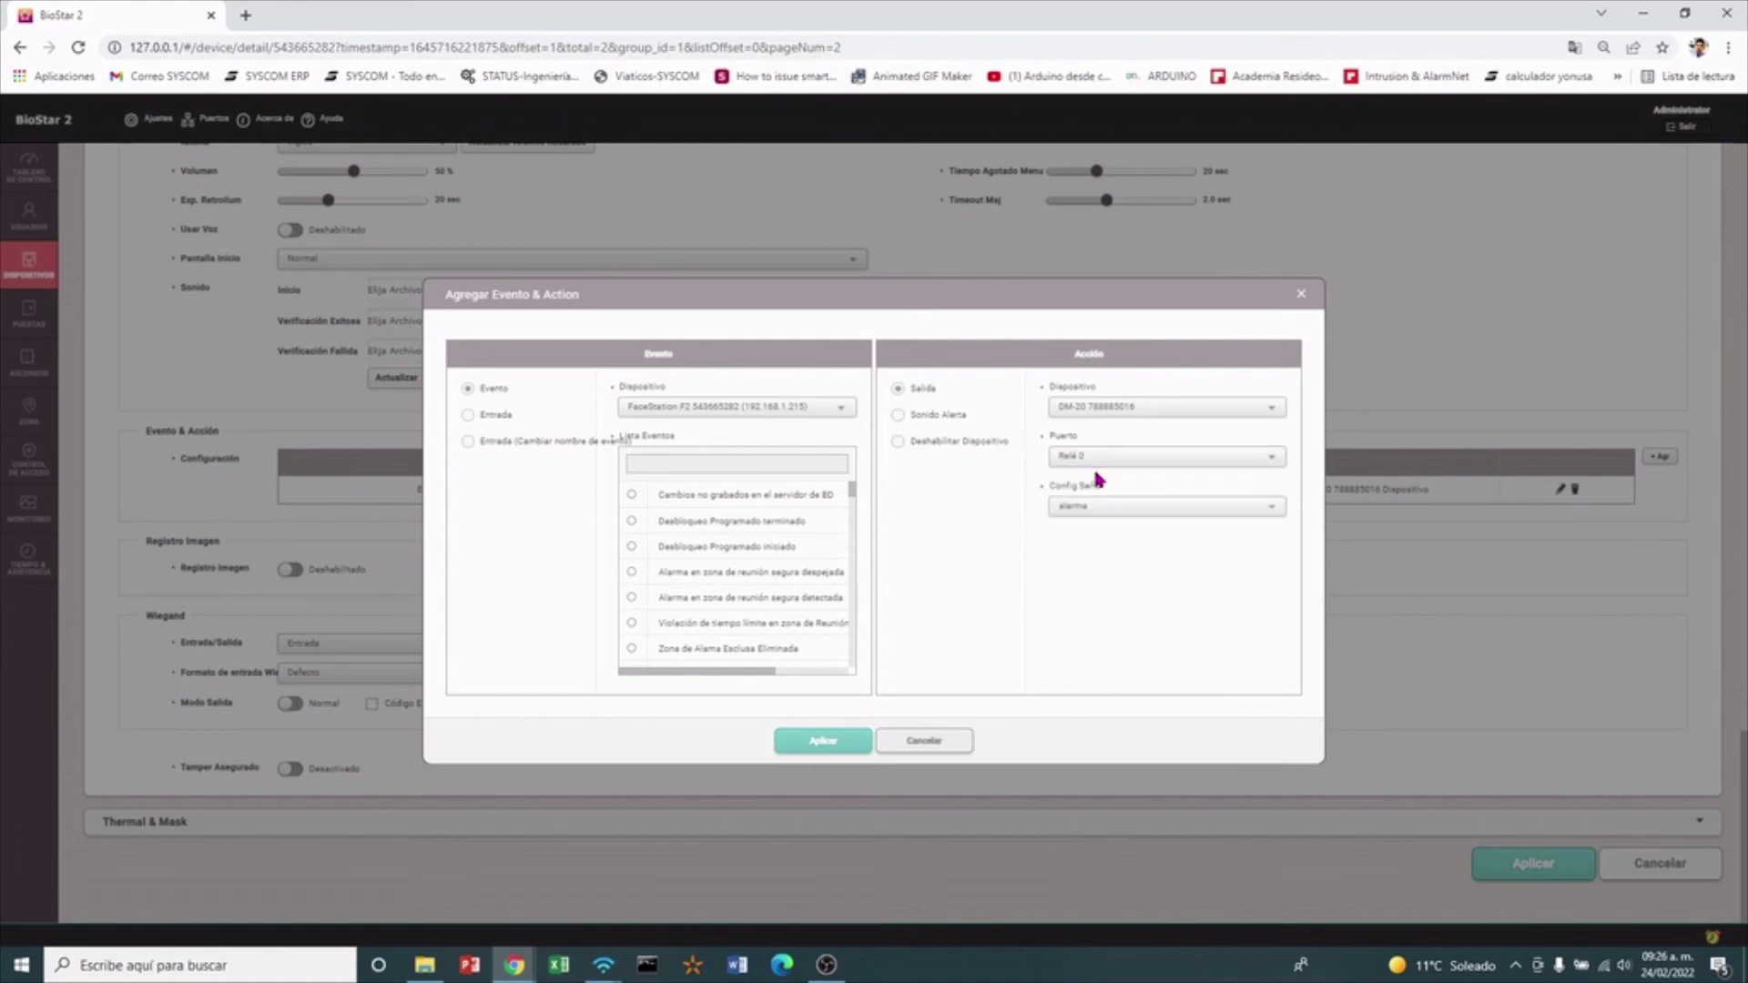
pyautogui.click(824, 742)
pyautogui.click(1548, 867)
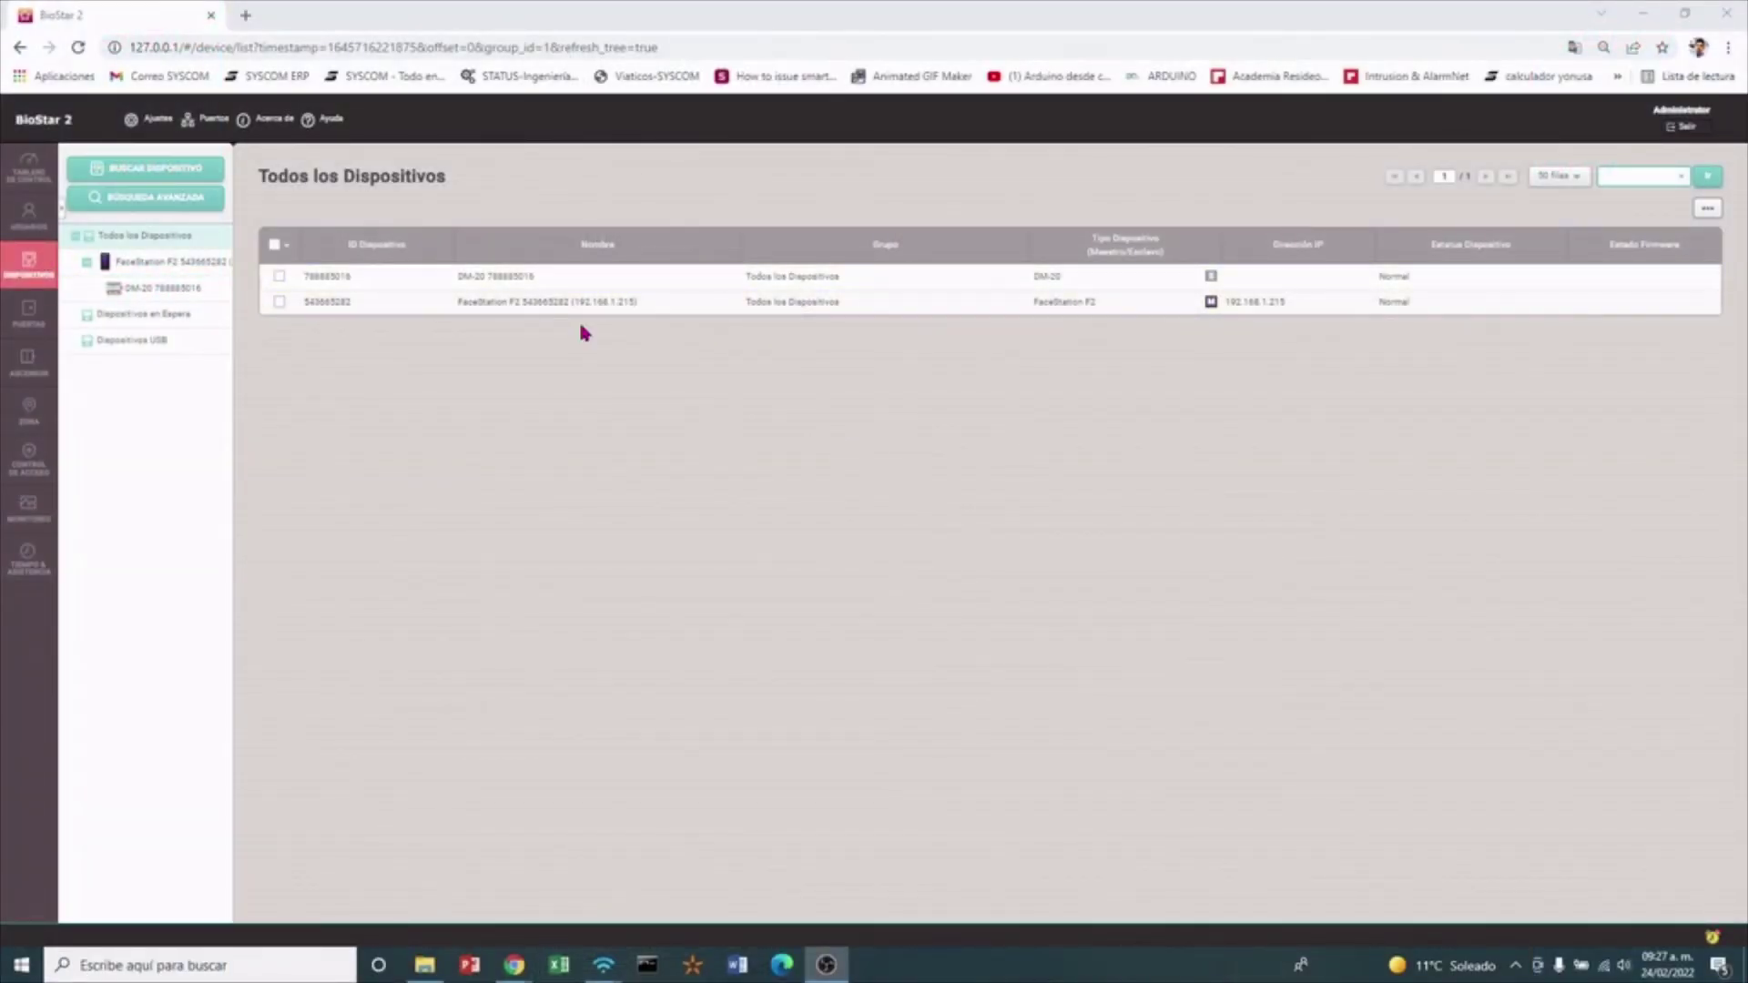
# Start adding another event and action rule in the FaceStation F2's advanced settings
pyautogui.click(867, 306)
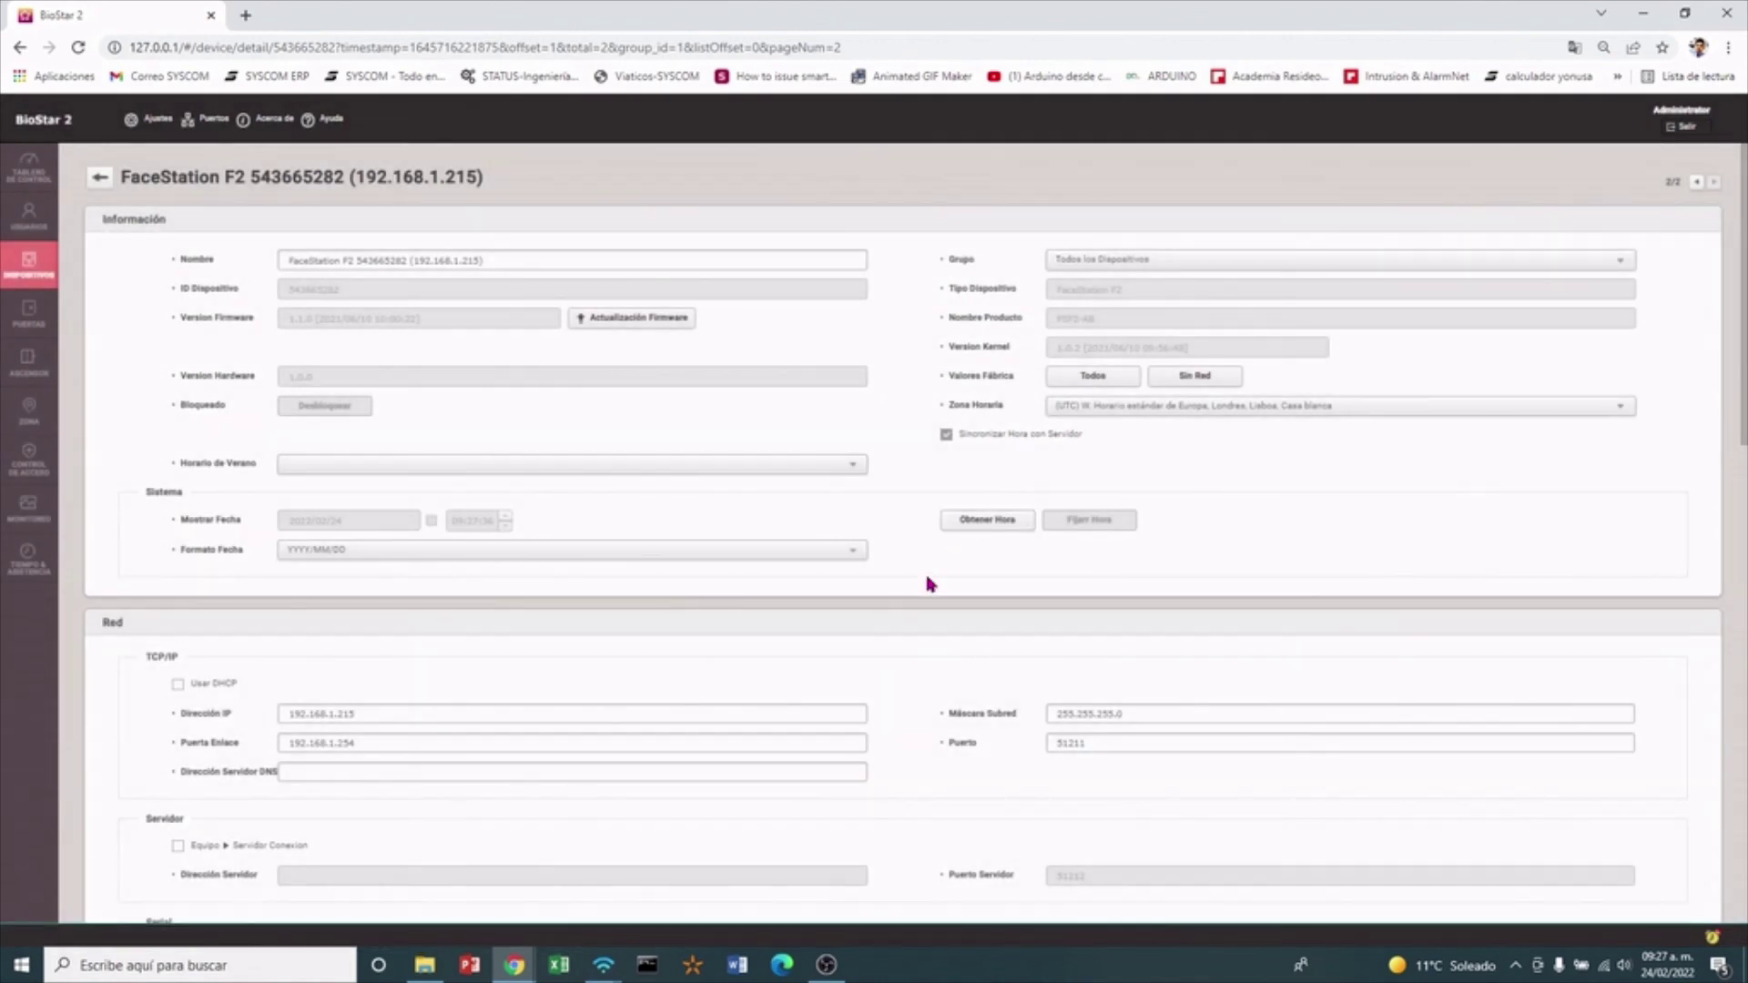
pyautogui.scroll(-7, 1109, 695)
pyautogui.scroll(-5, 1114, 709)
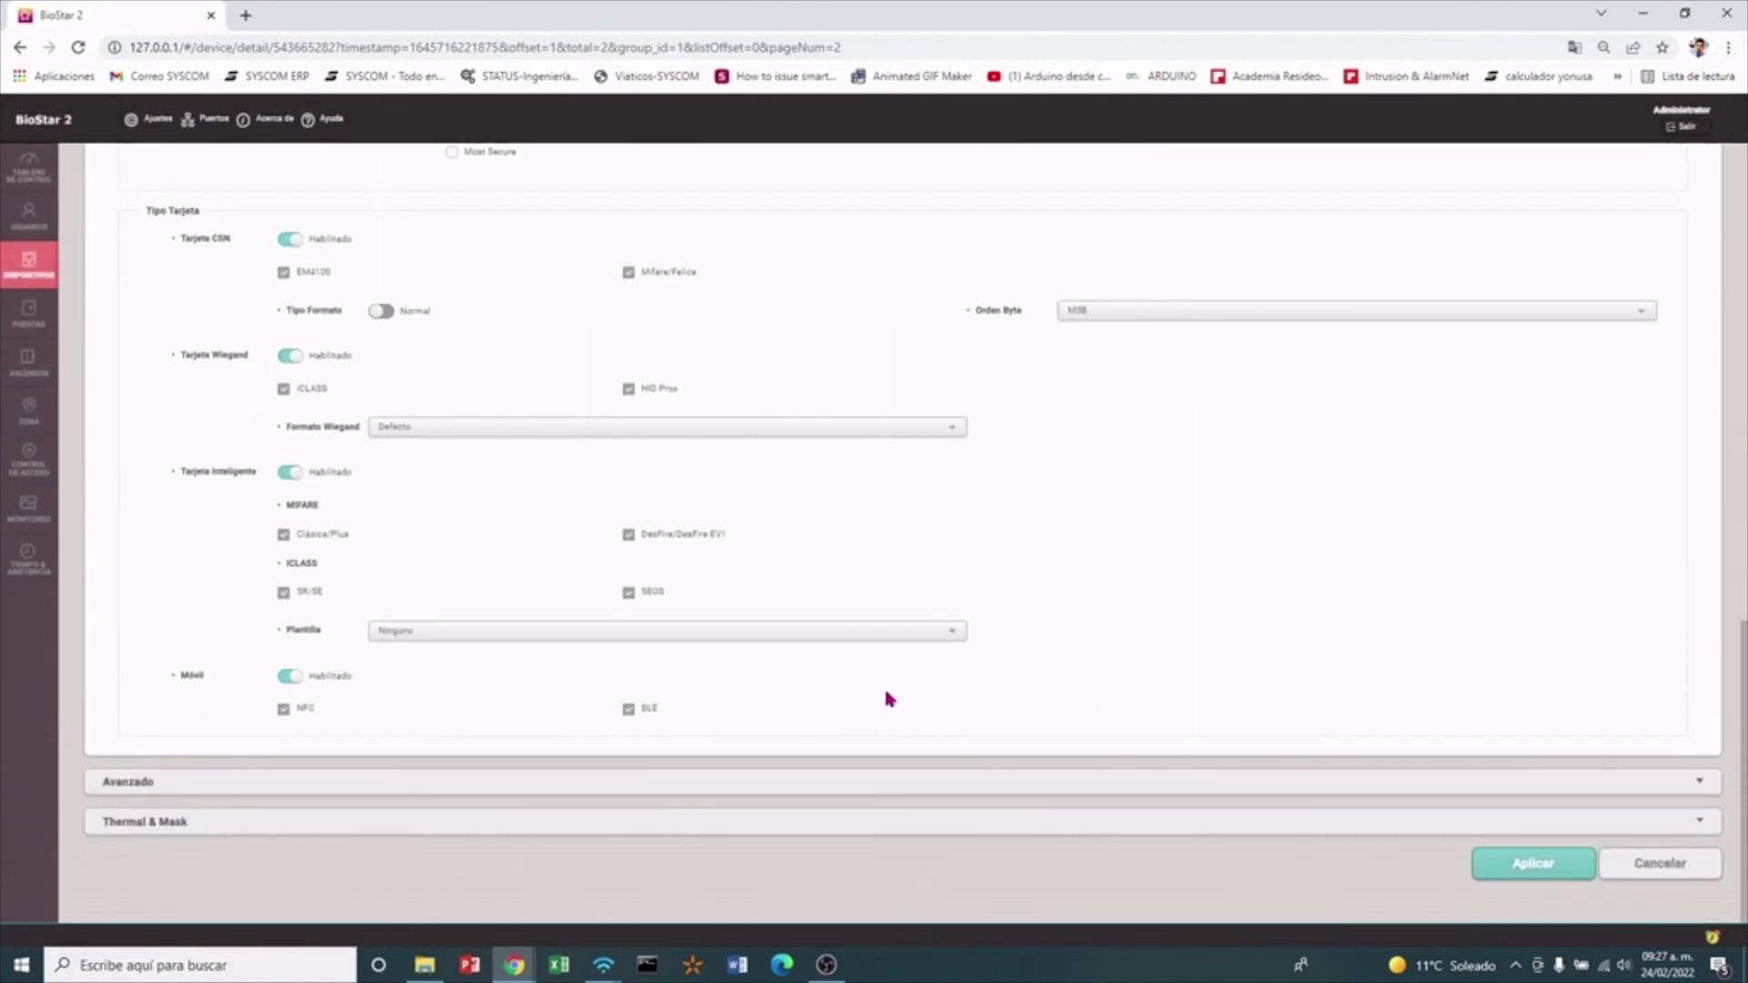
pyautogui.click(199, 785)
pyautogui.scroll(-6, 1257, 616)
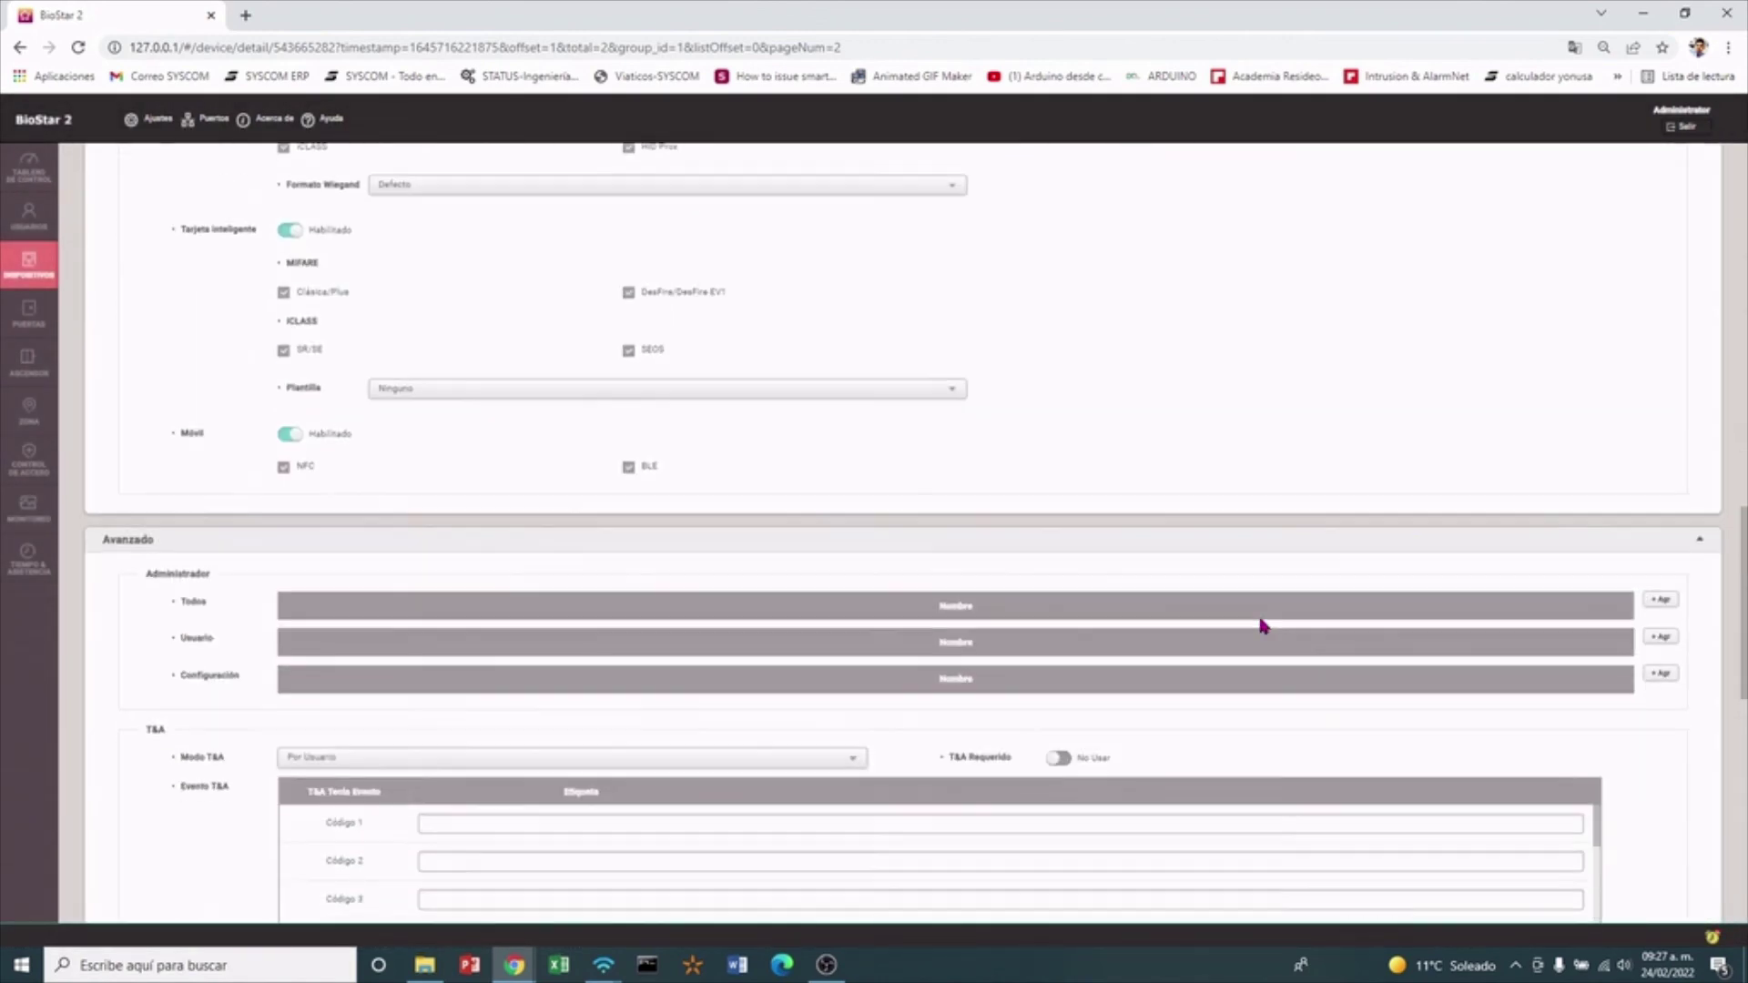
pyautogui.scroll(-6, 1694, 706)
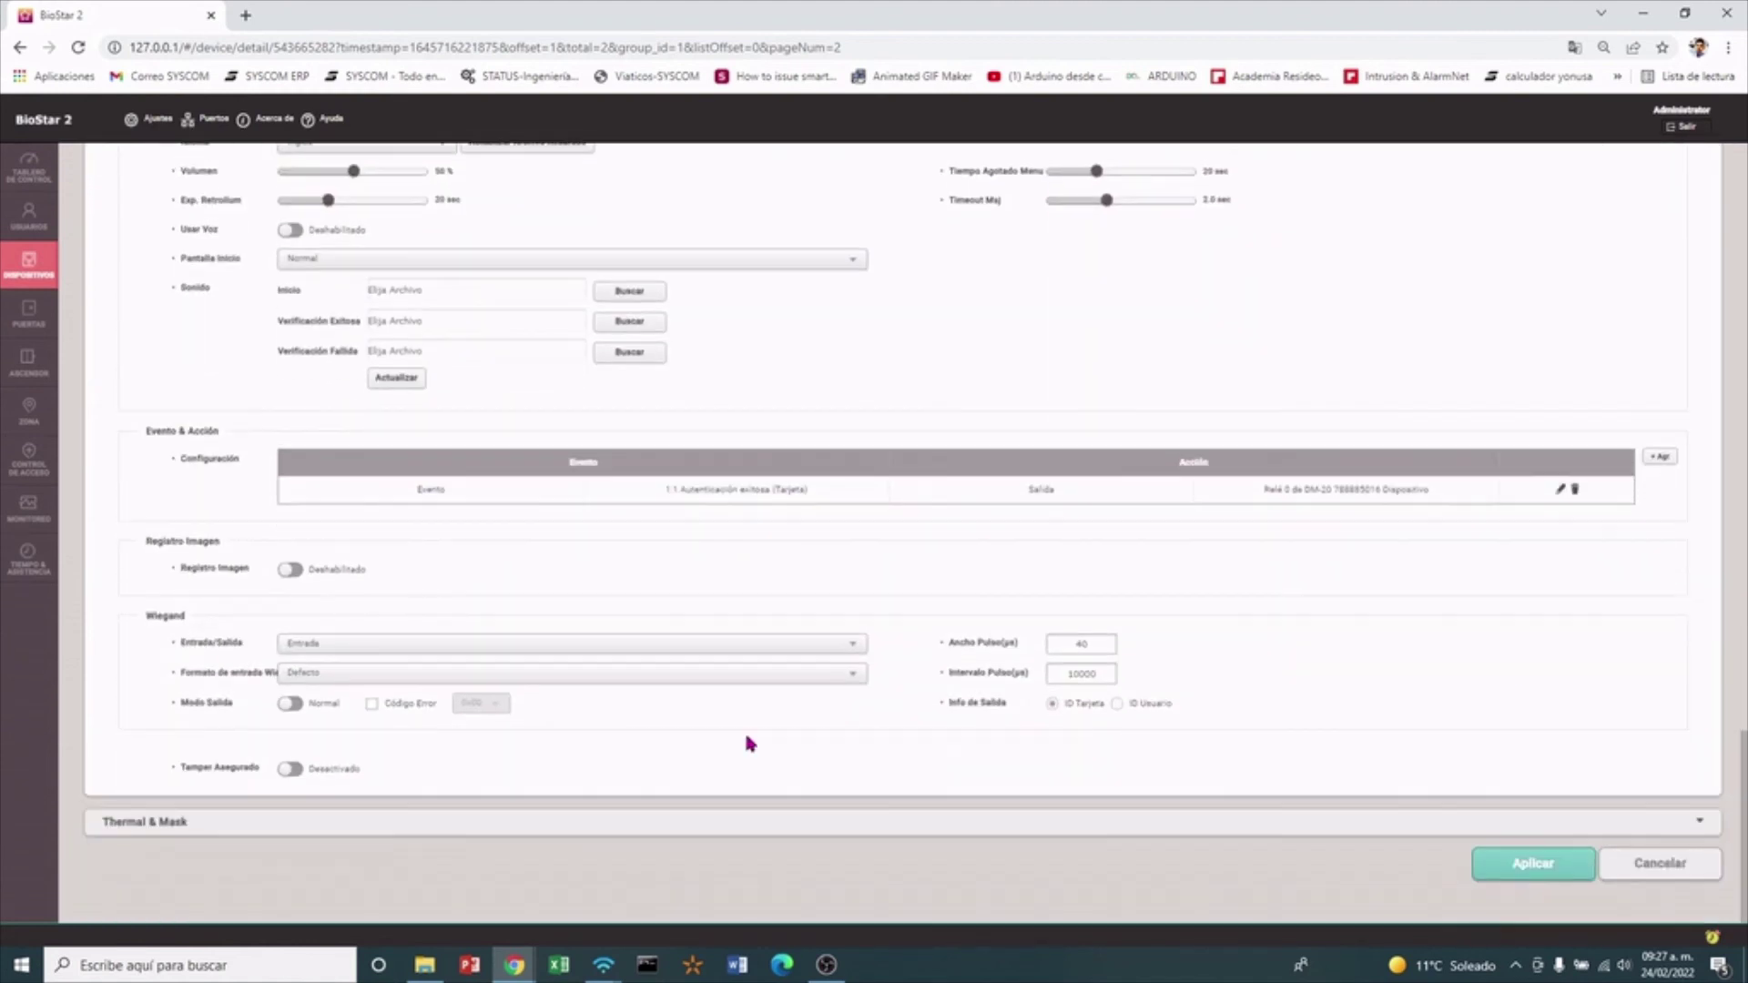
pyautogui.click(1660, 458)
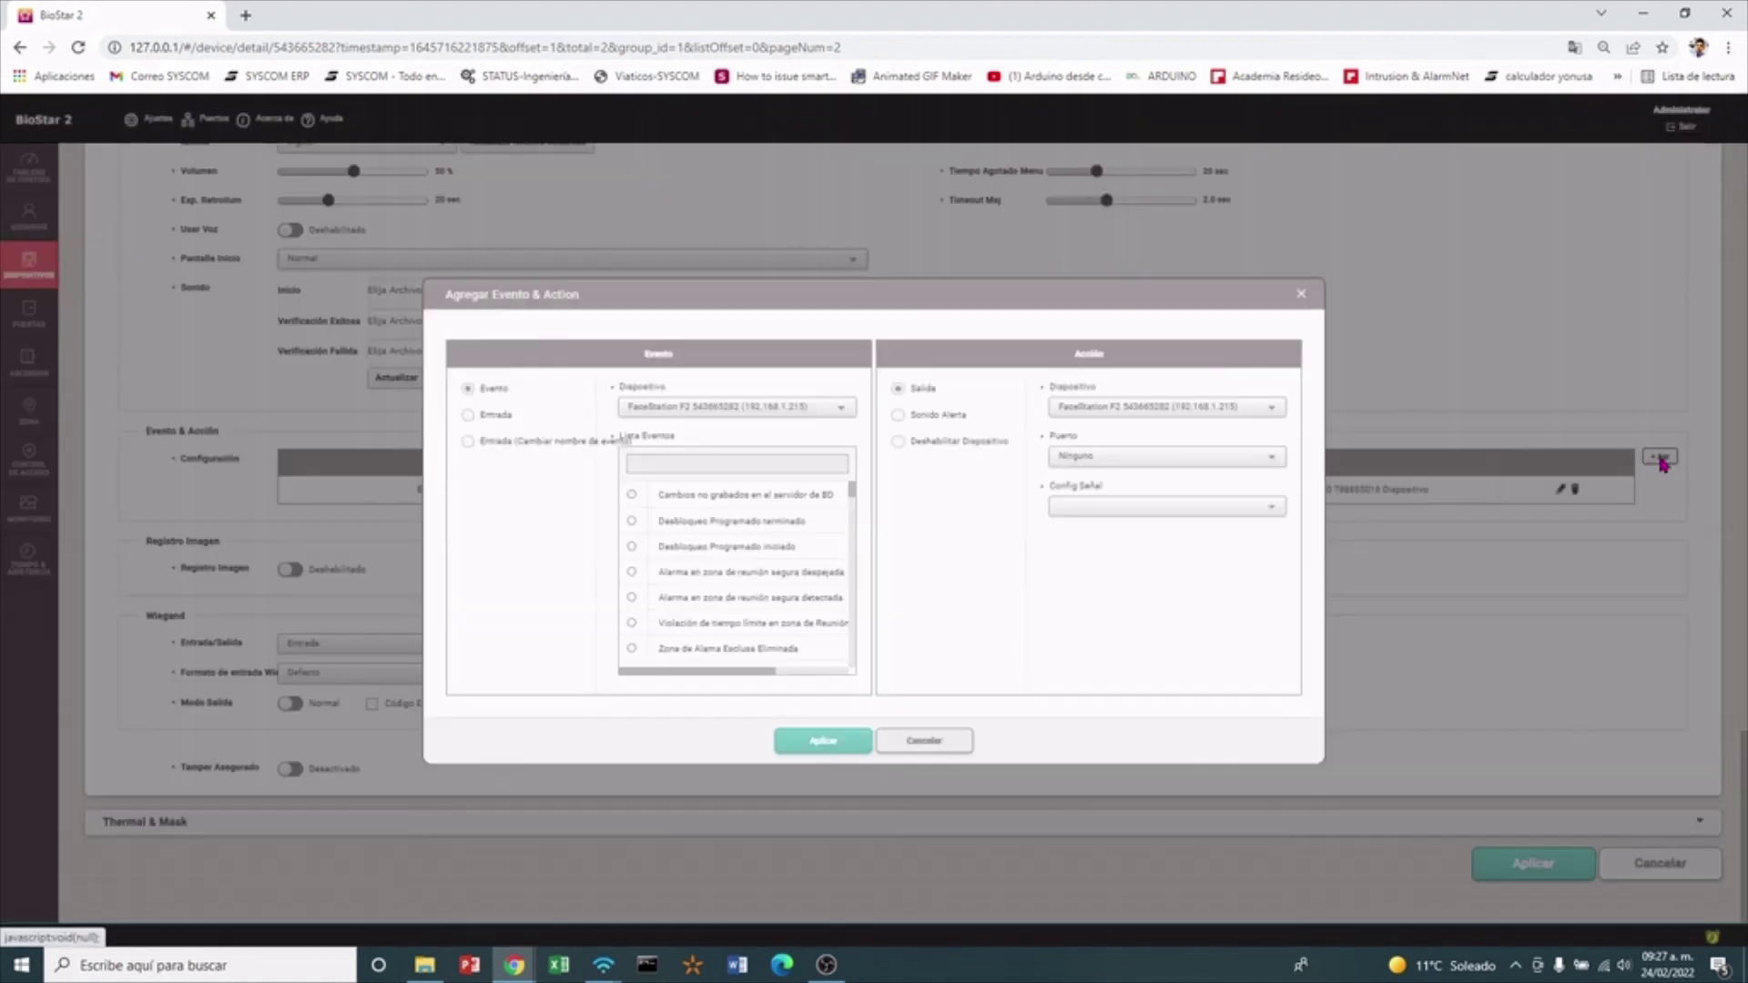
# Look through the FaceStation F2's event list, examining the available authentication, access denied and mask or temperature events
pyautogui.scroll(-5, 755, 574)
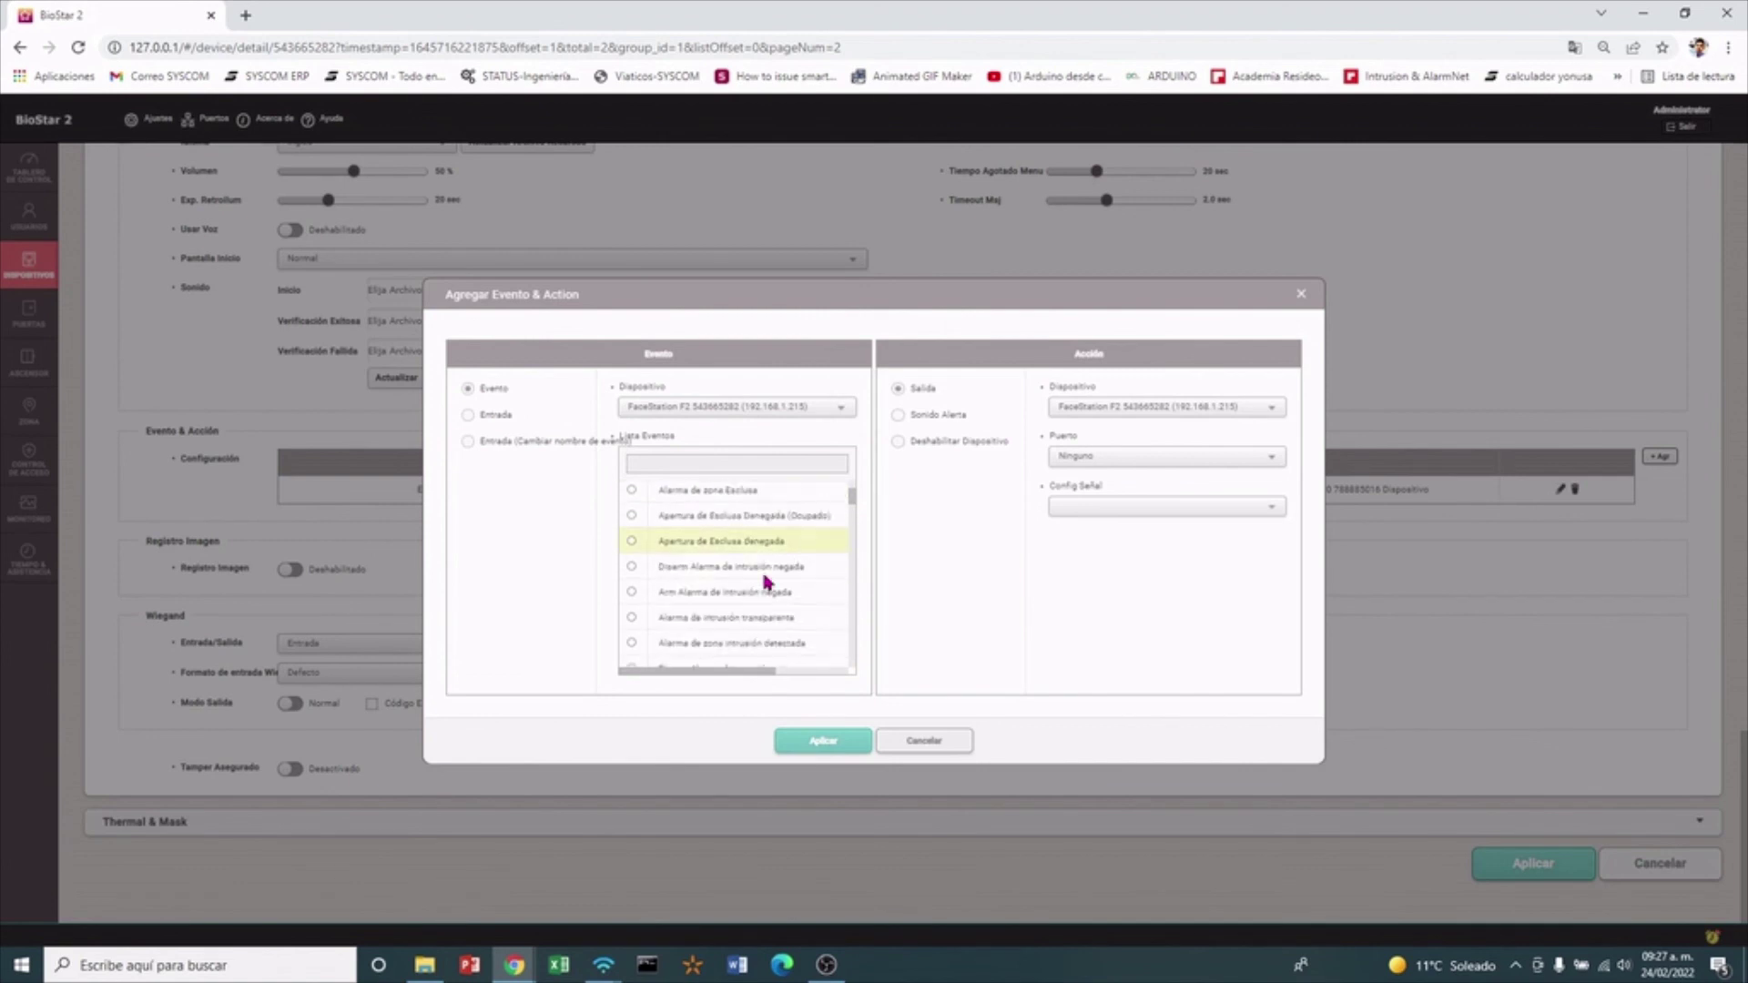
pyautogui.scroll(-6, 768, 583)
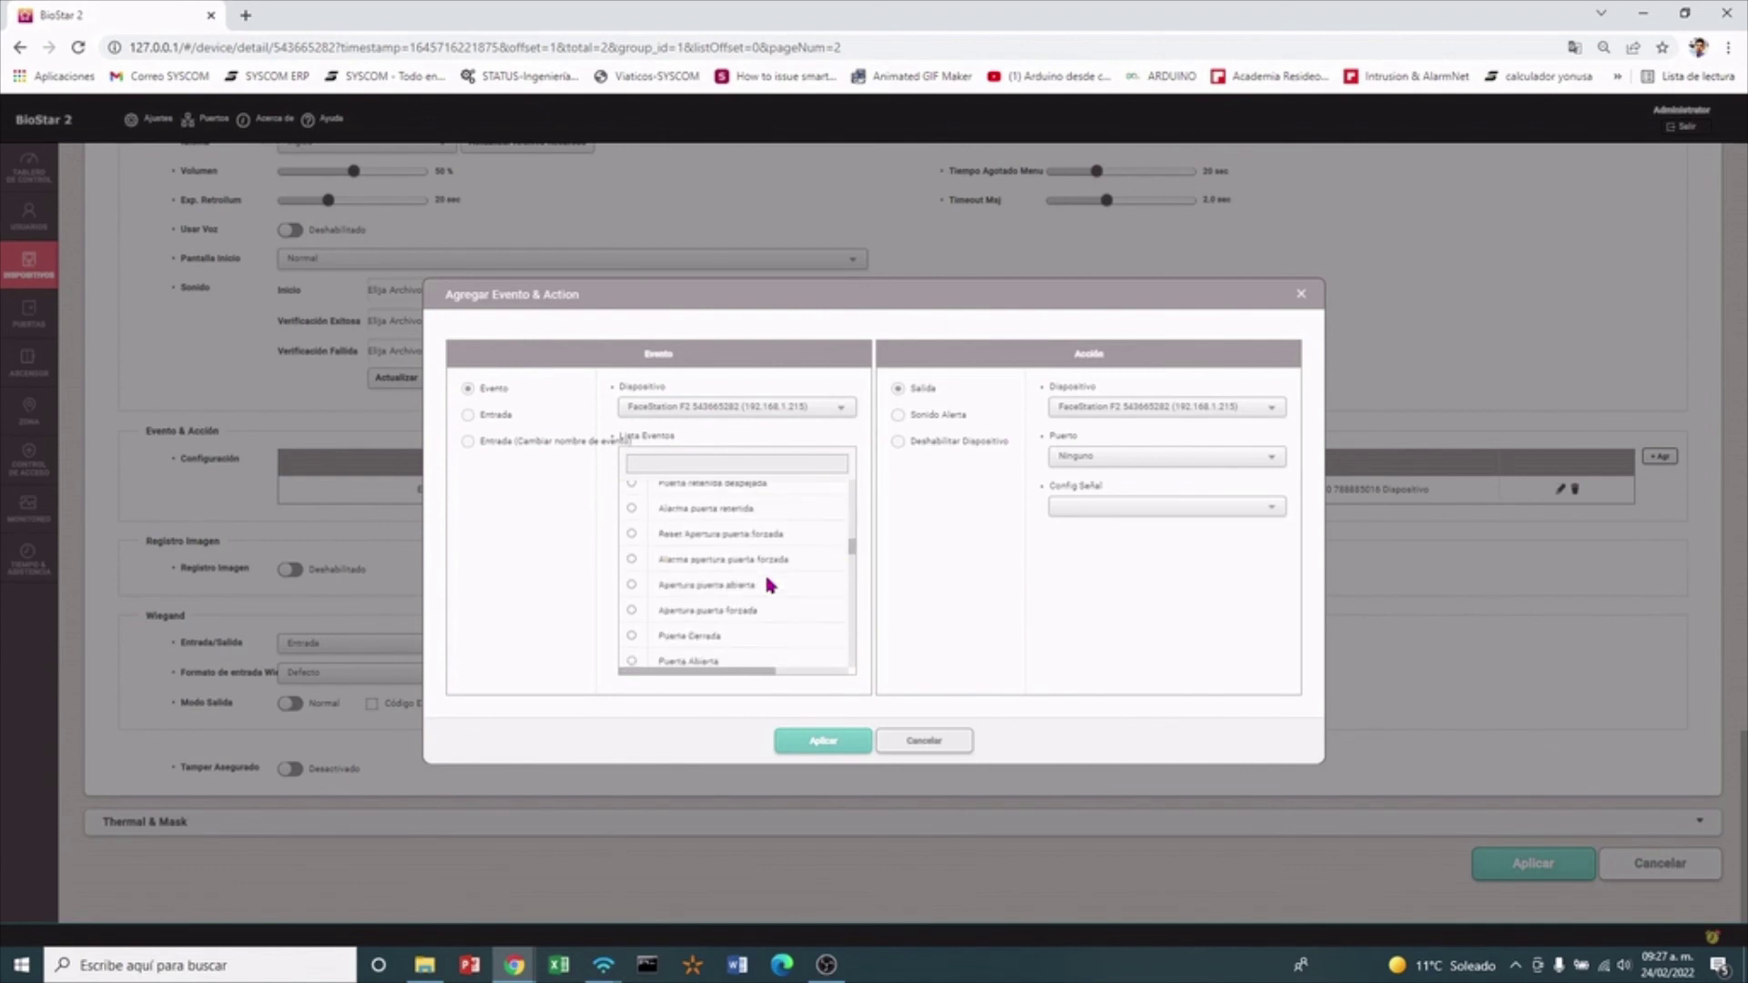
pyautogui.scroll(-6, 770, 588)
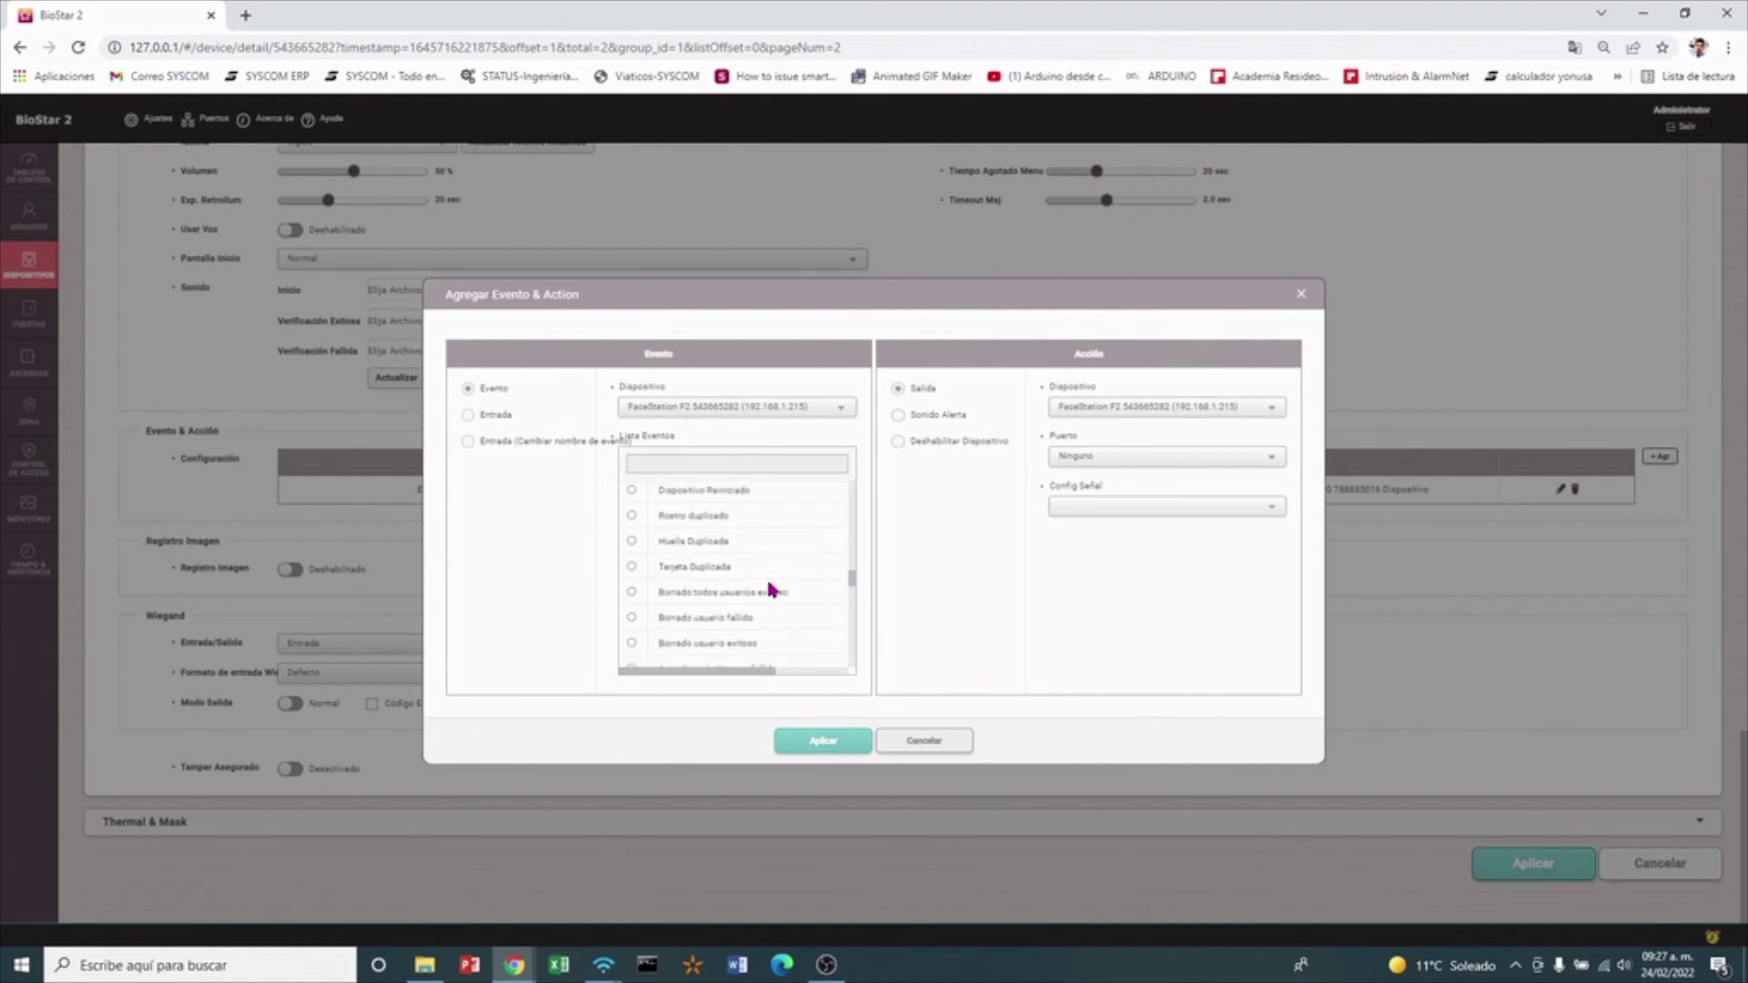
pyautogui.scroll(-6, 772, 587)
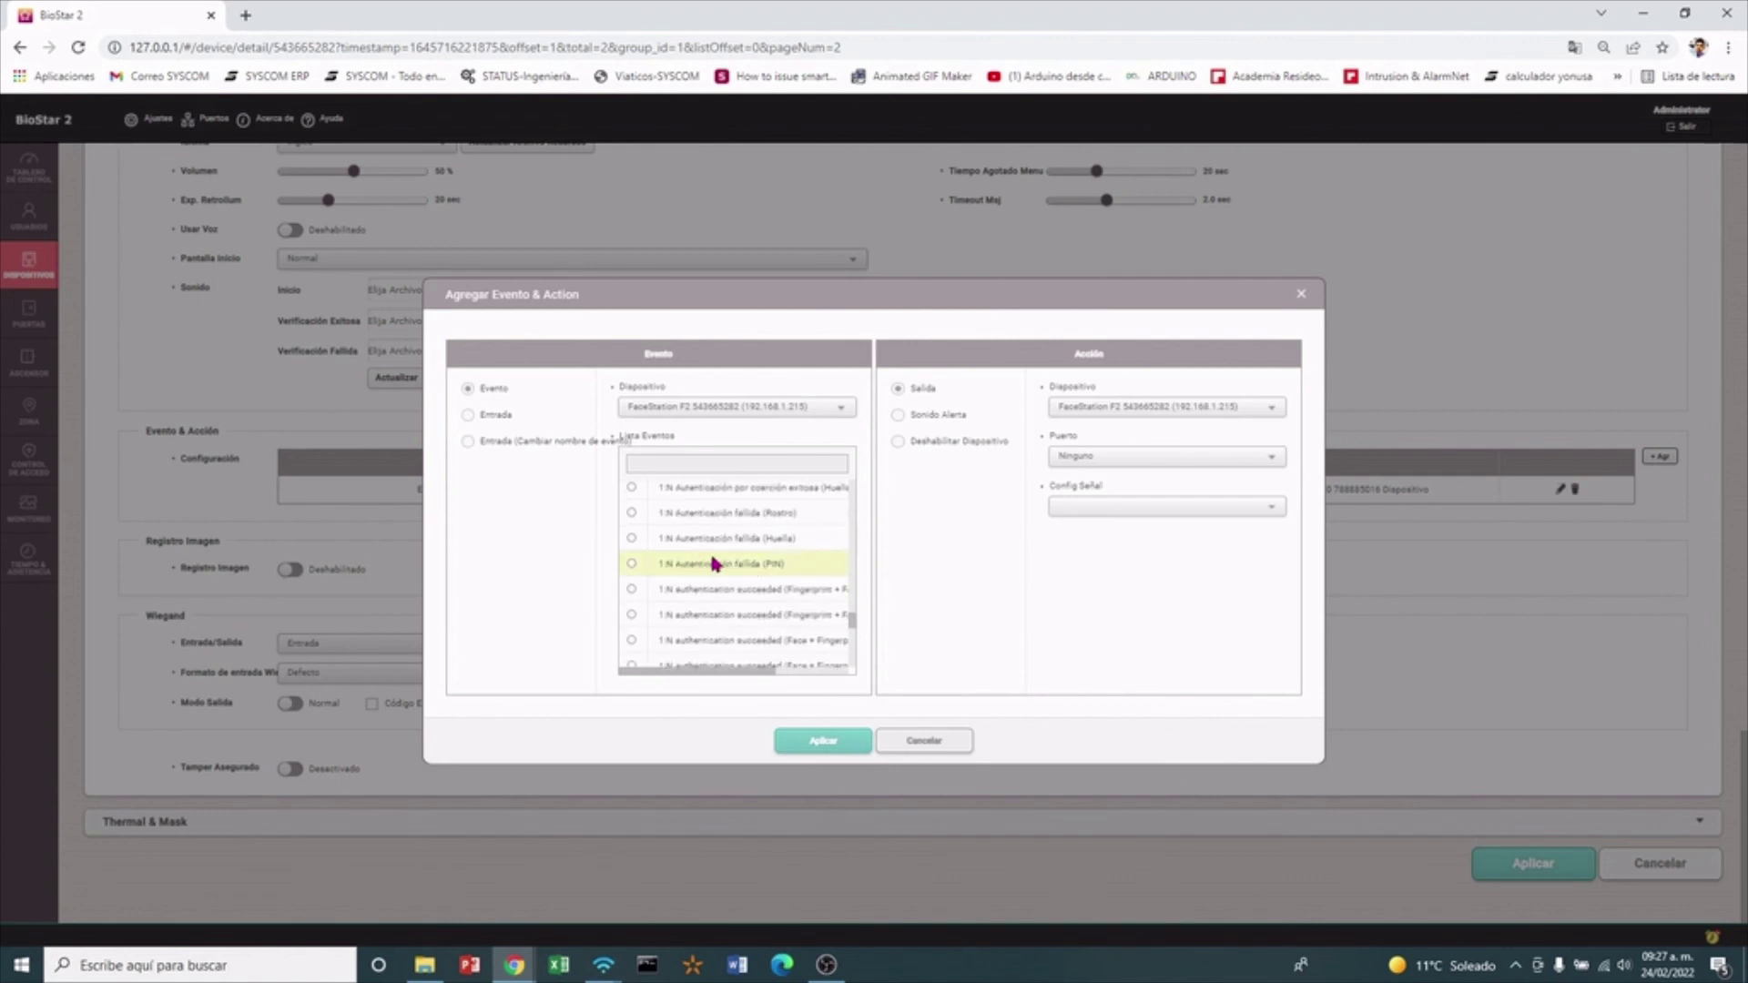
pyautogui.scroll(-4, 795, 571)
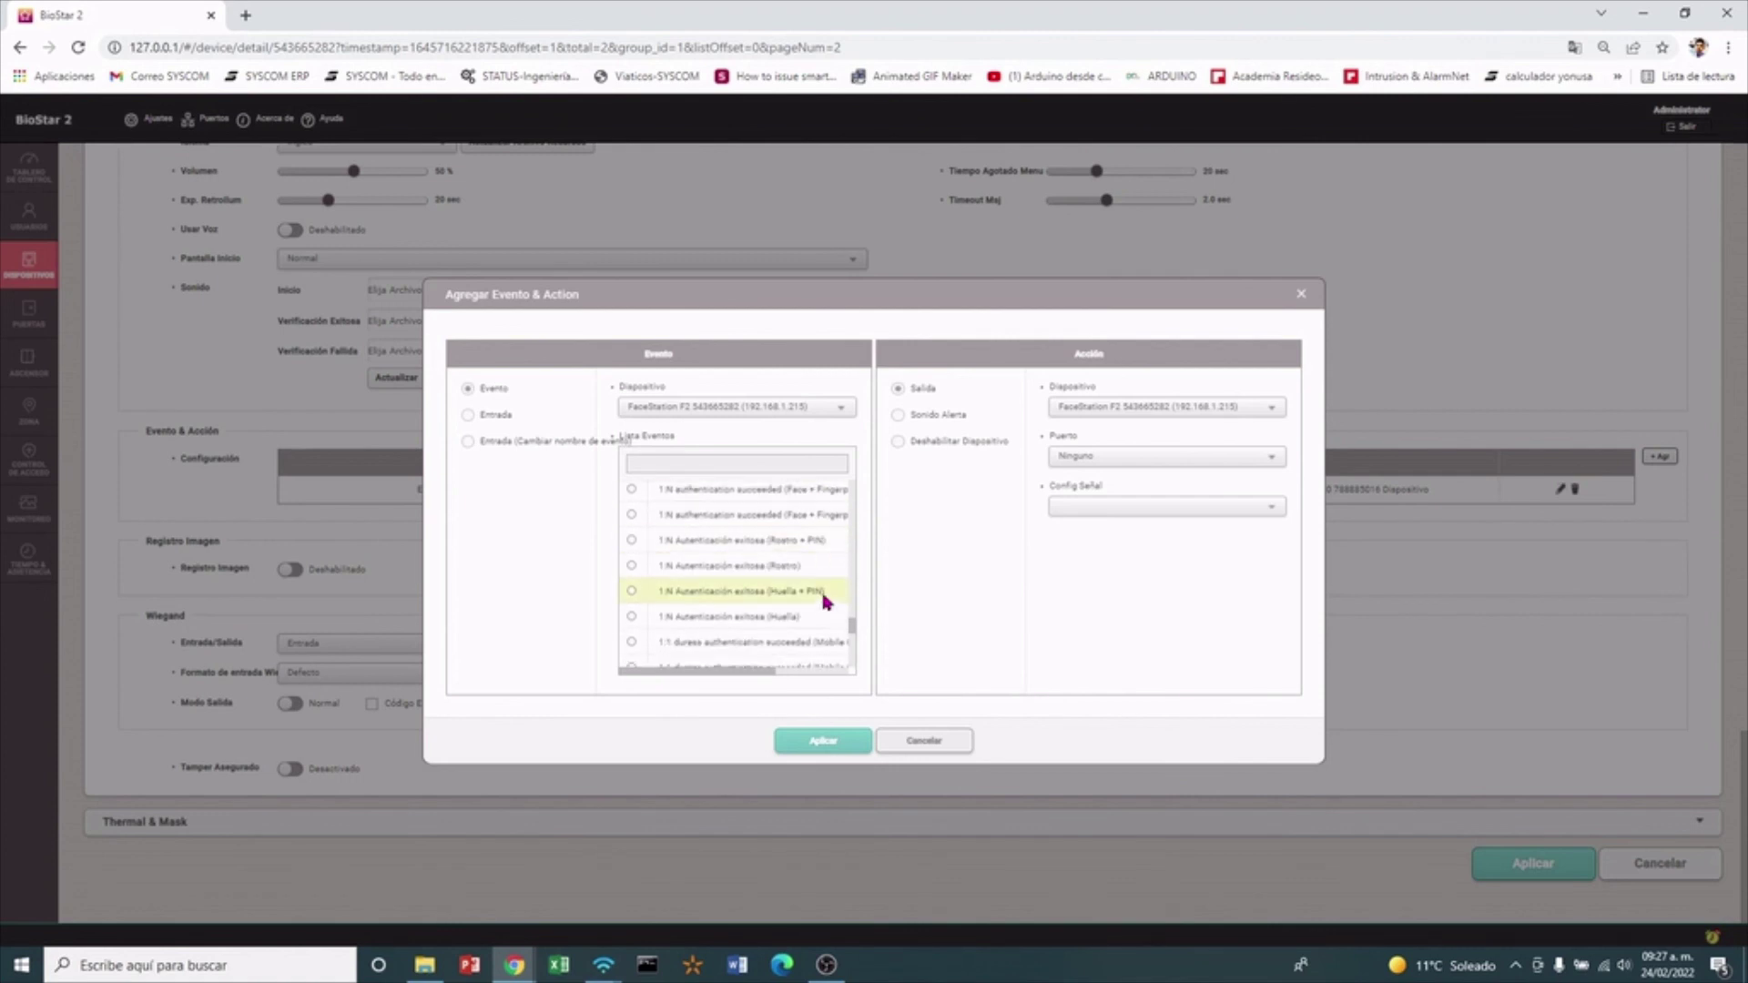
pyautogui.scroll(-3, 825, 605)
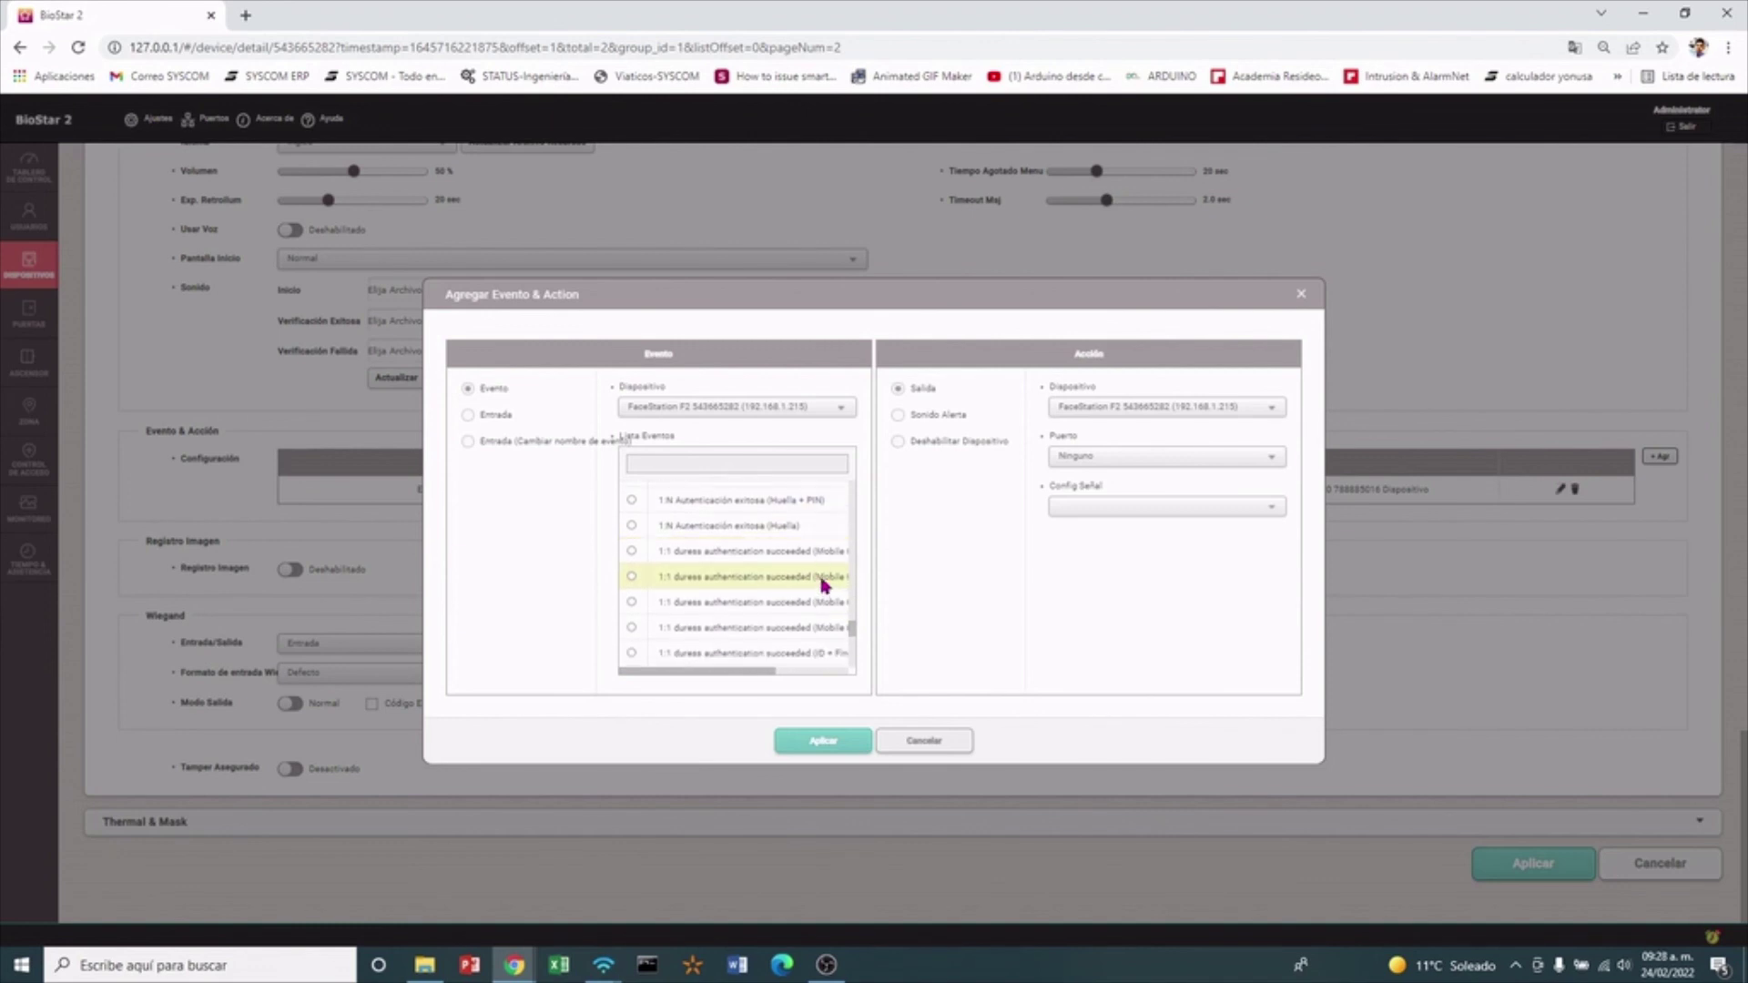
pyautogui.scroll(5, 825, 584)
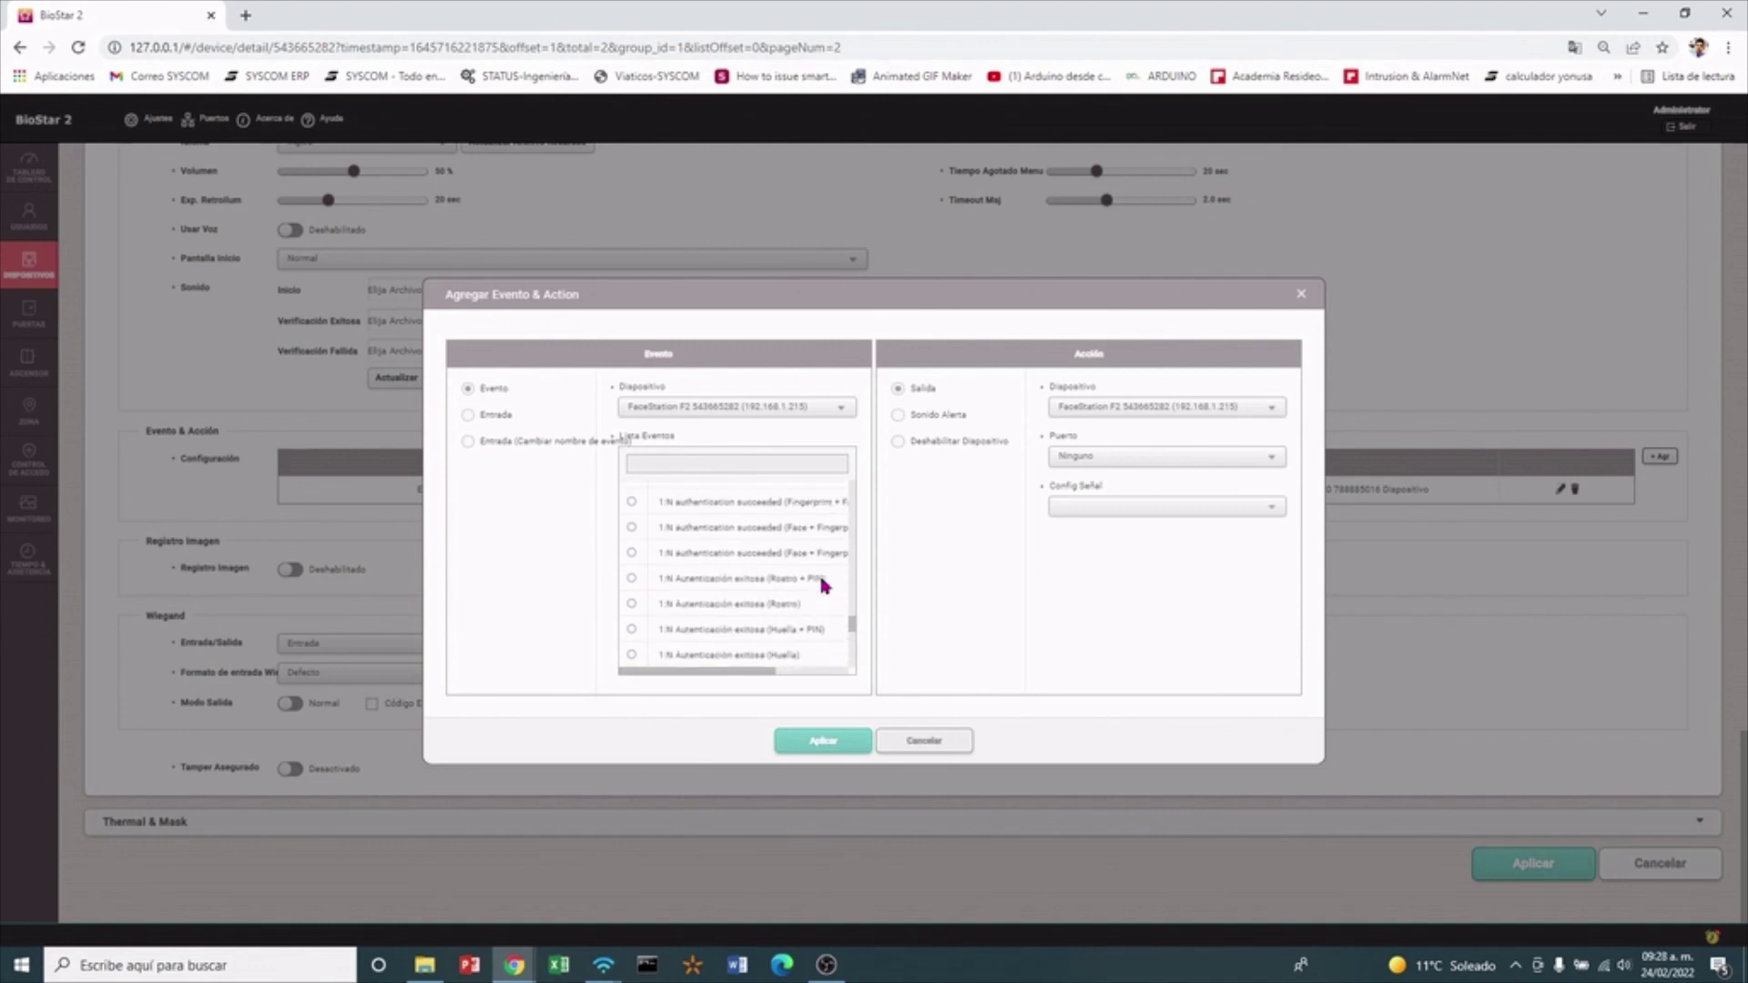
pyautogui.scroll(4, 822, 583)
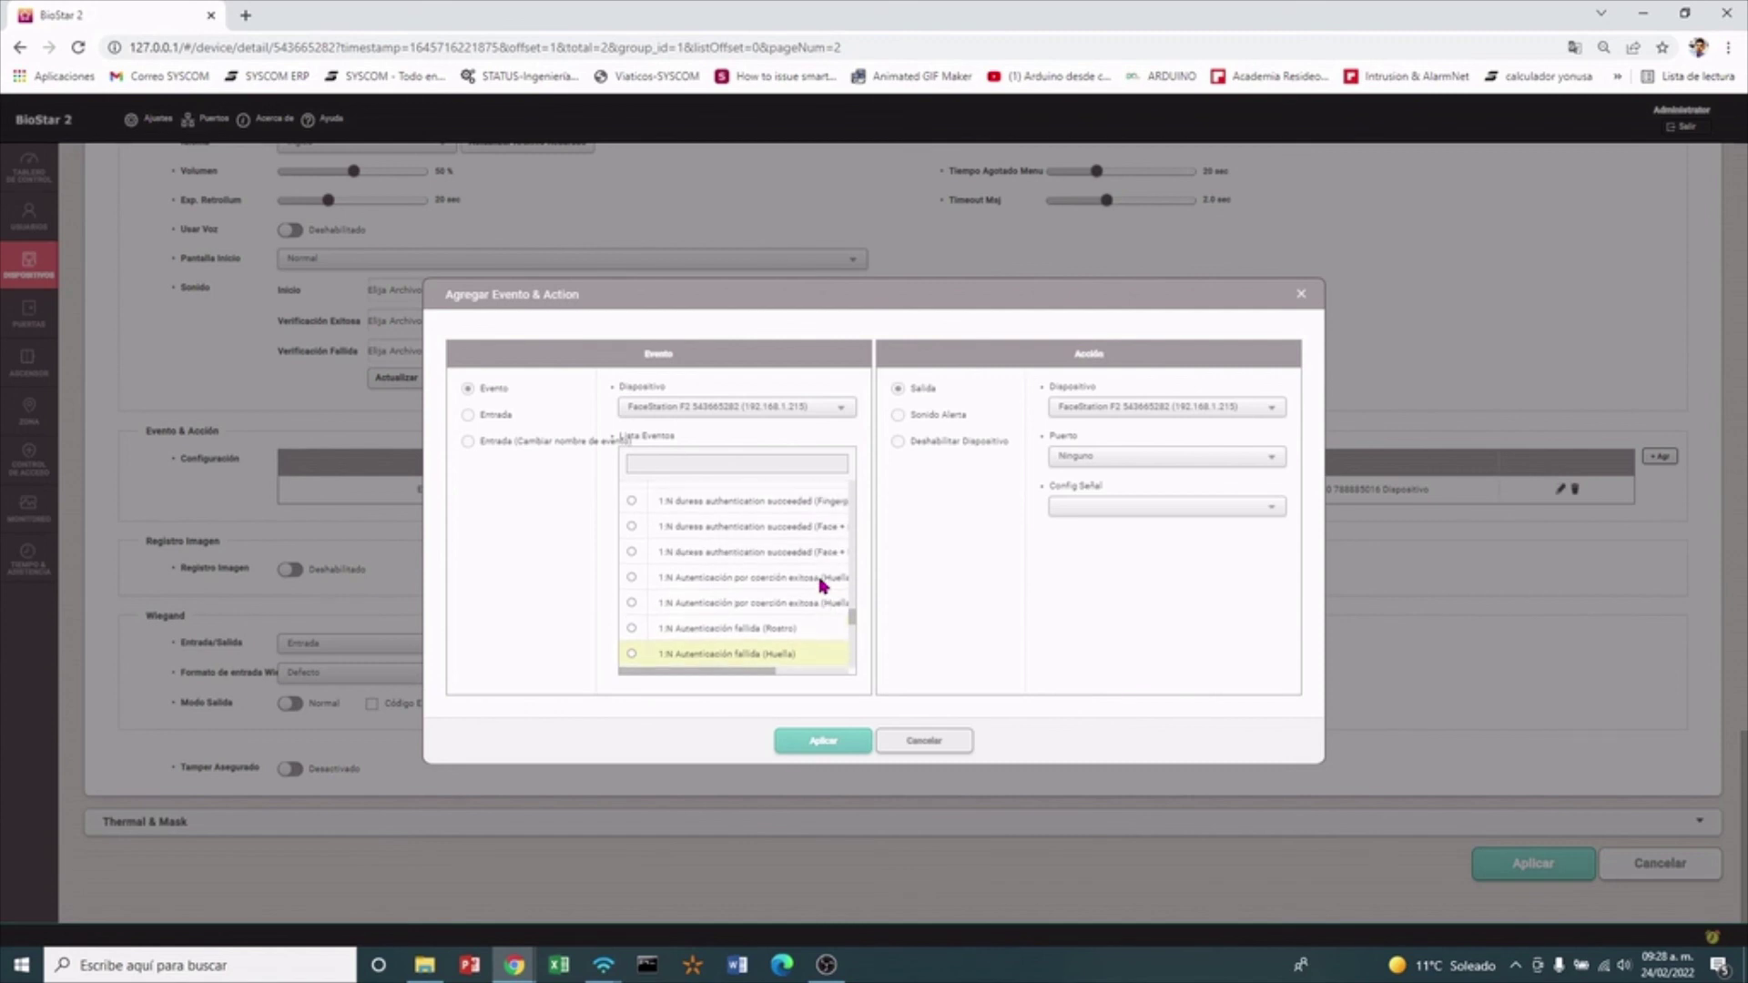
pyautogui.scroll(3, 822, 583)
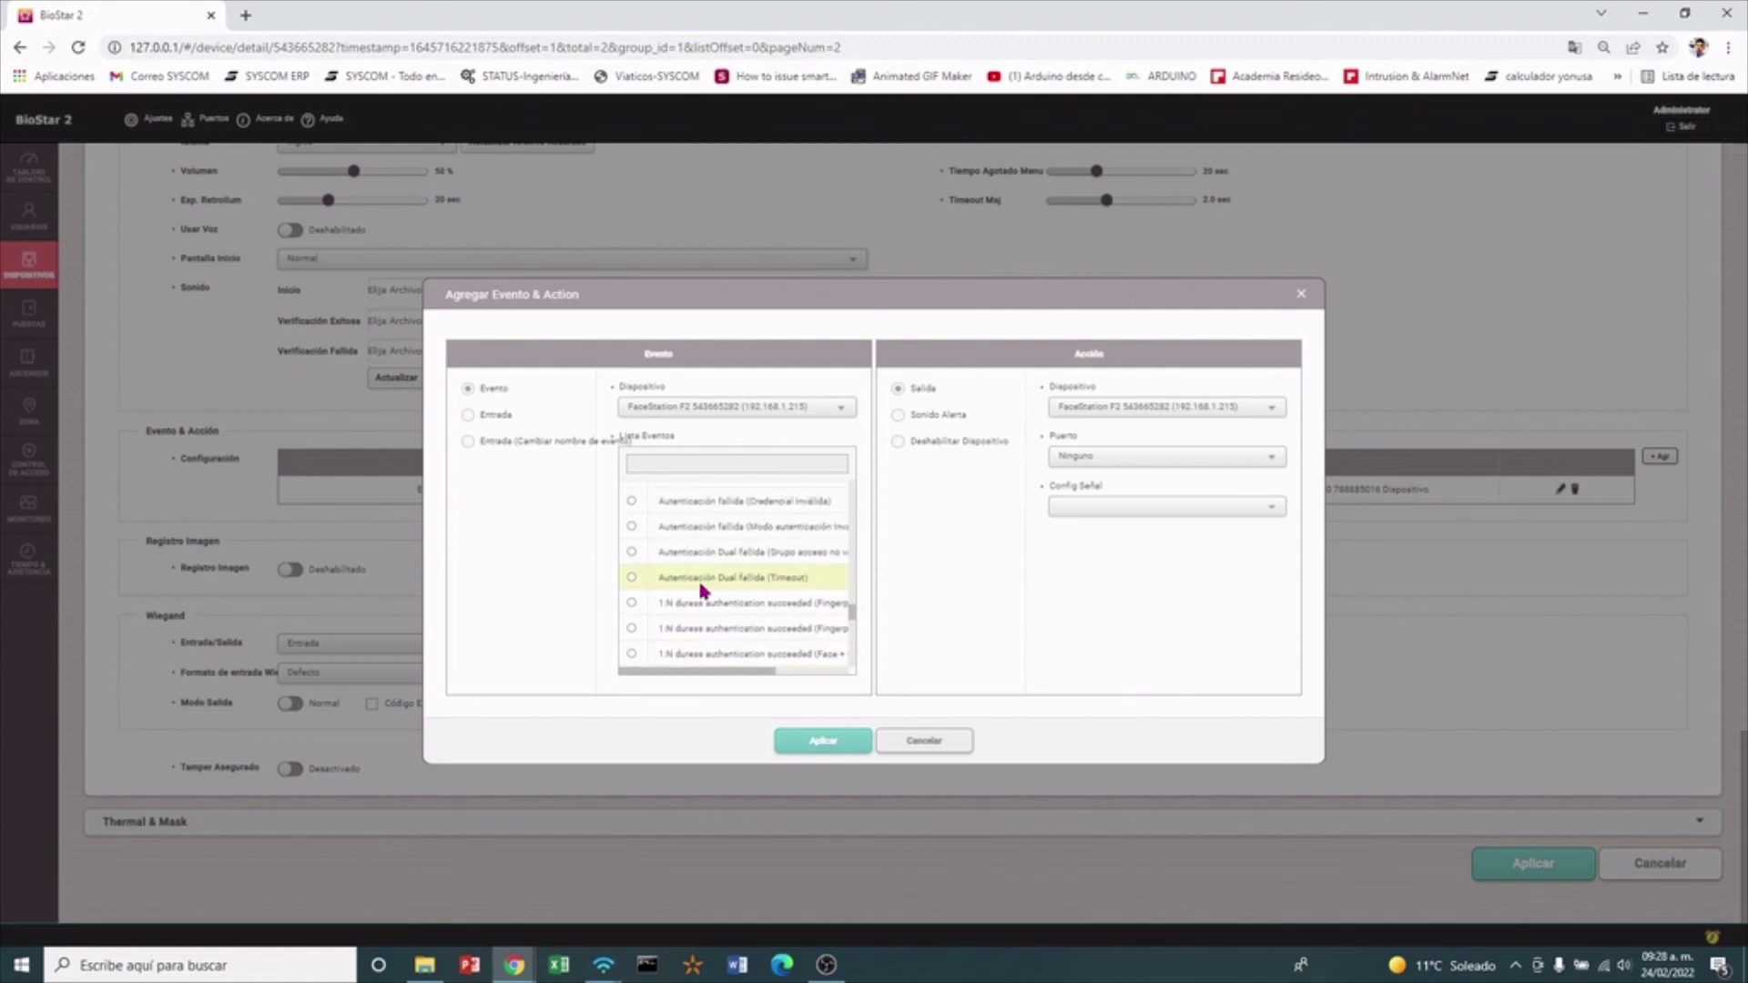
pyautogui.scroll(2, 715, 586)
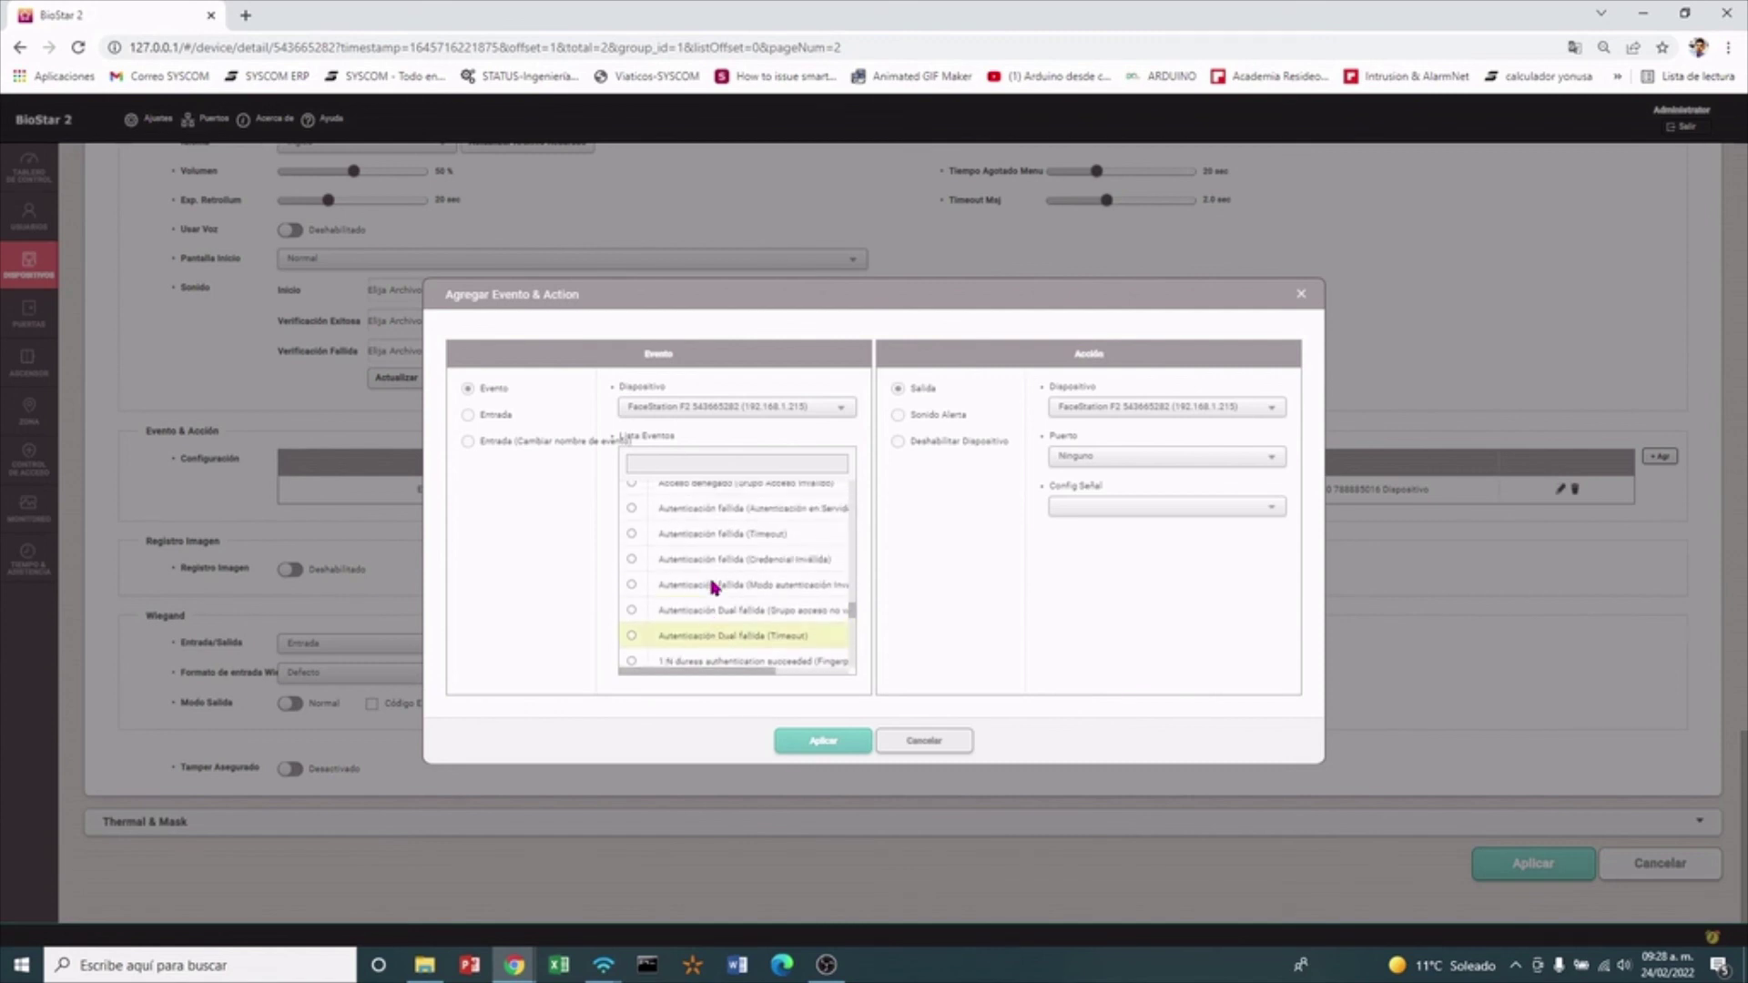
pyautogui.scroll(5, 715, 587)
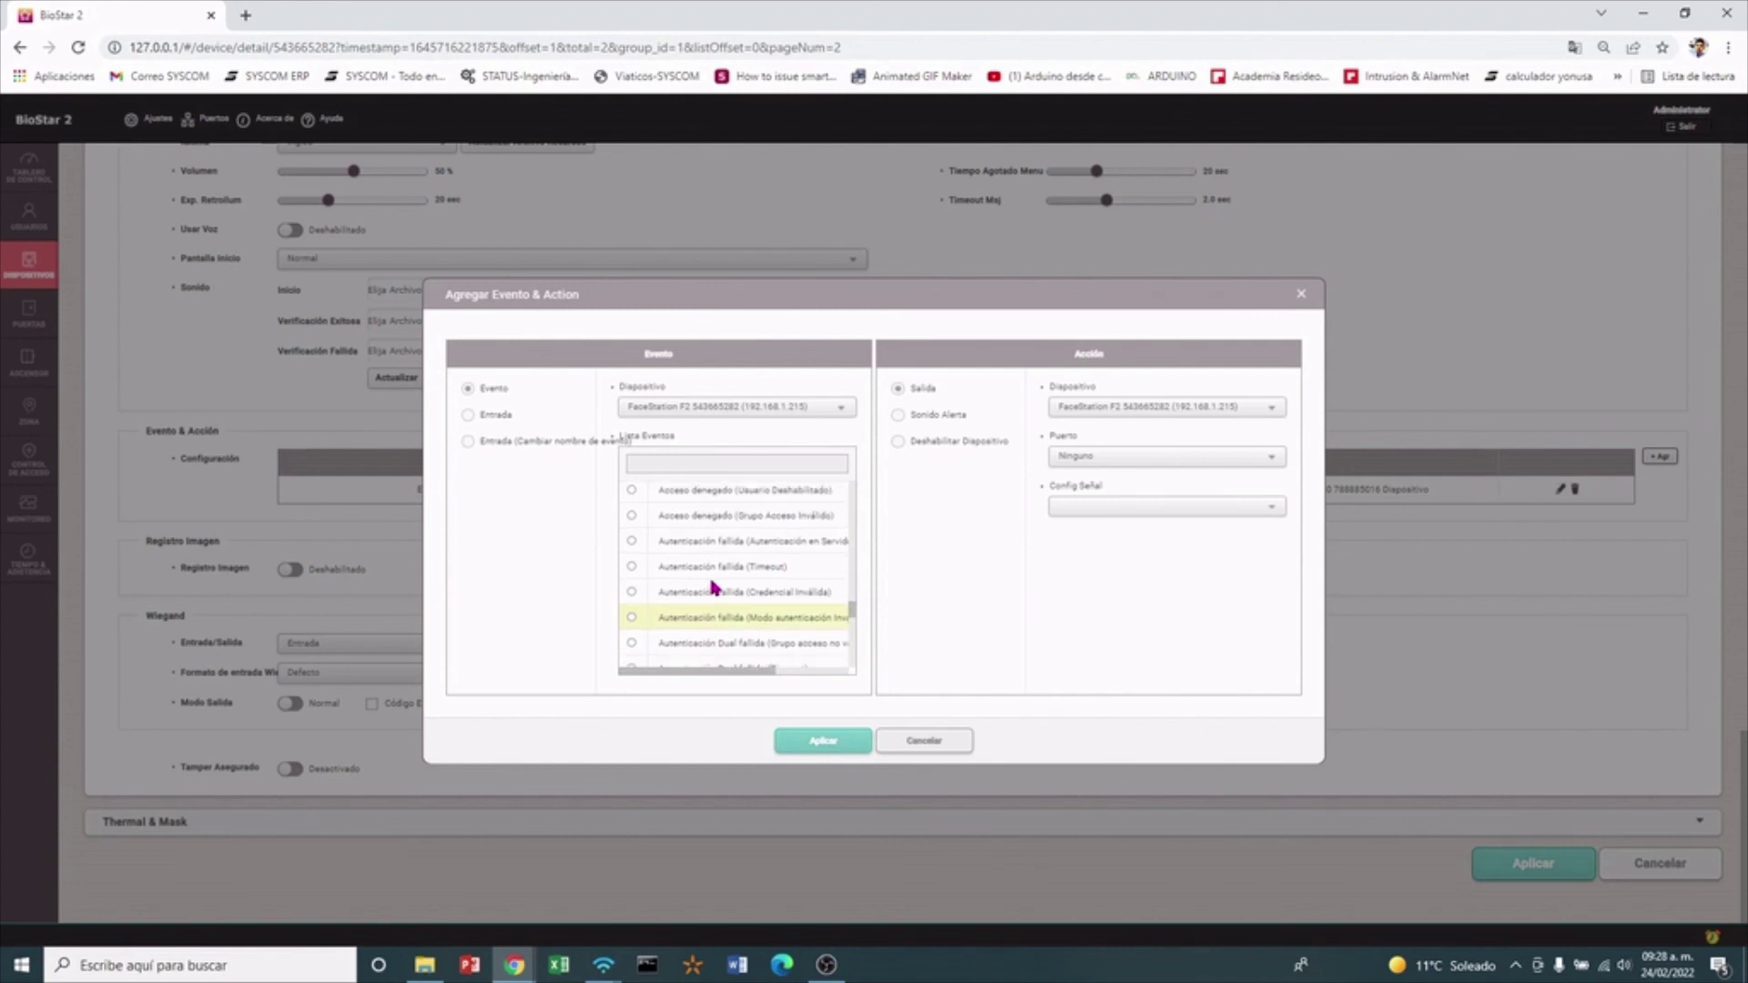
pyautogui.scroll(1, 733, 574)
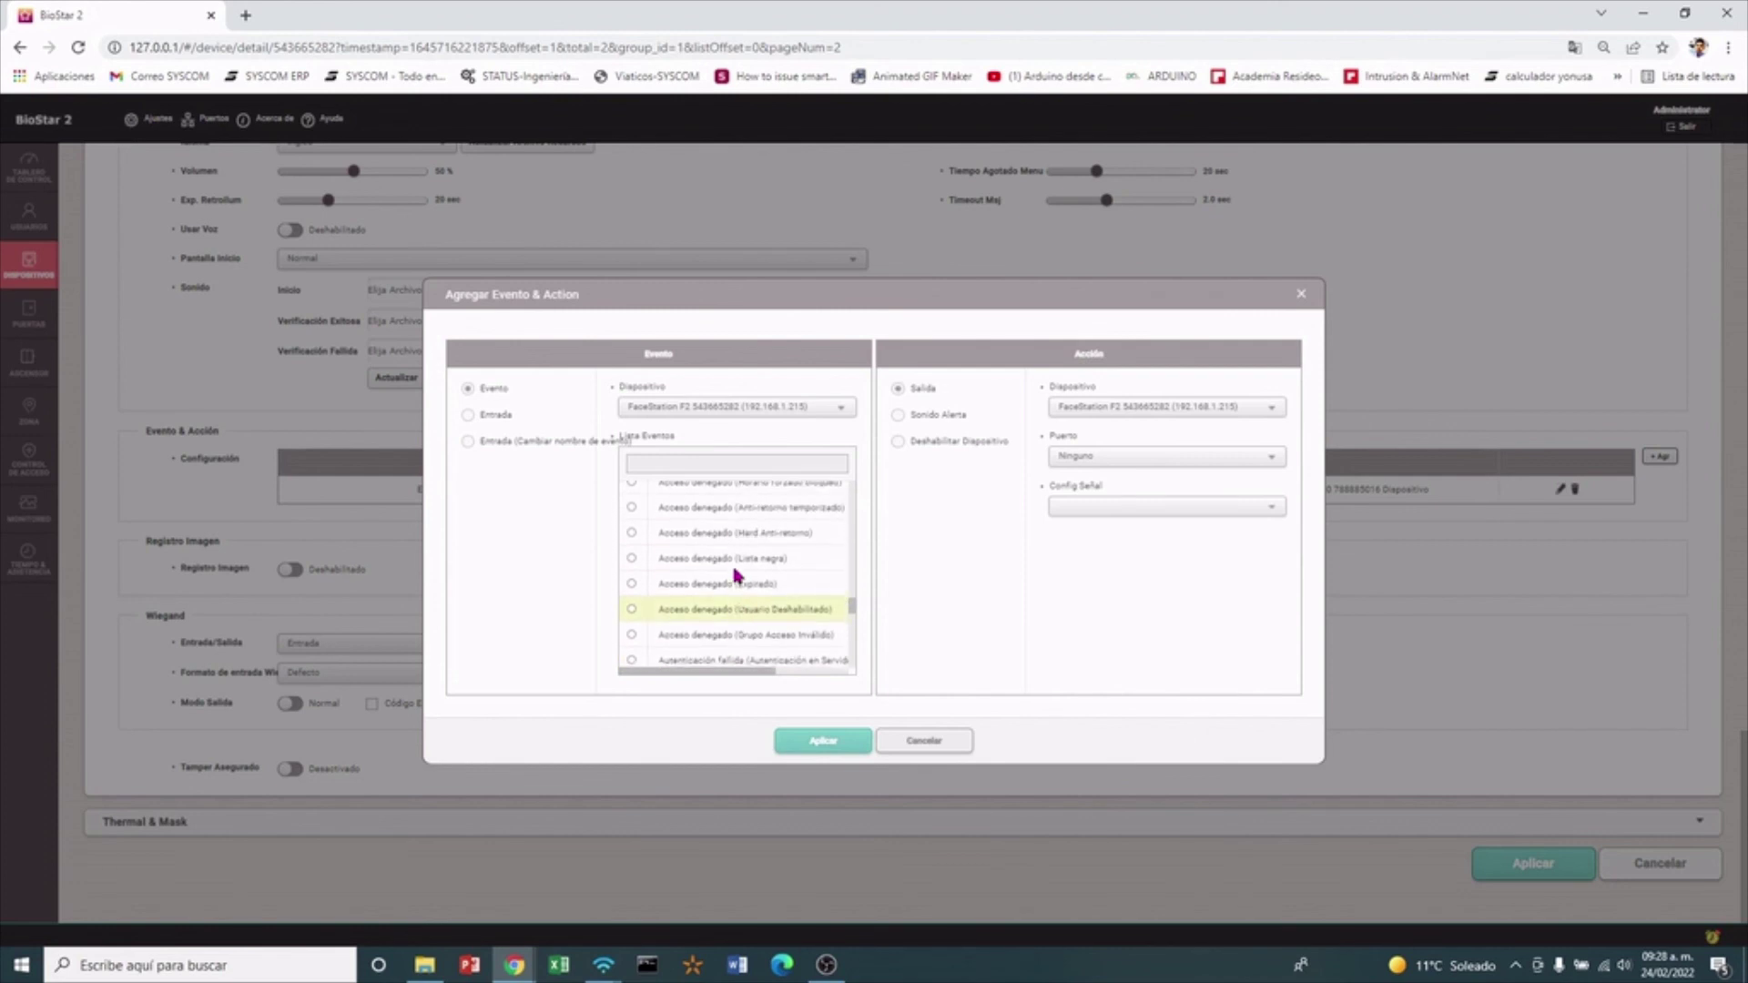
pyautogui.scroll(5, 713, 573)
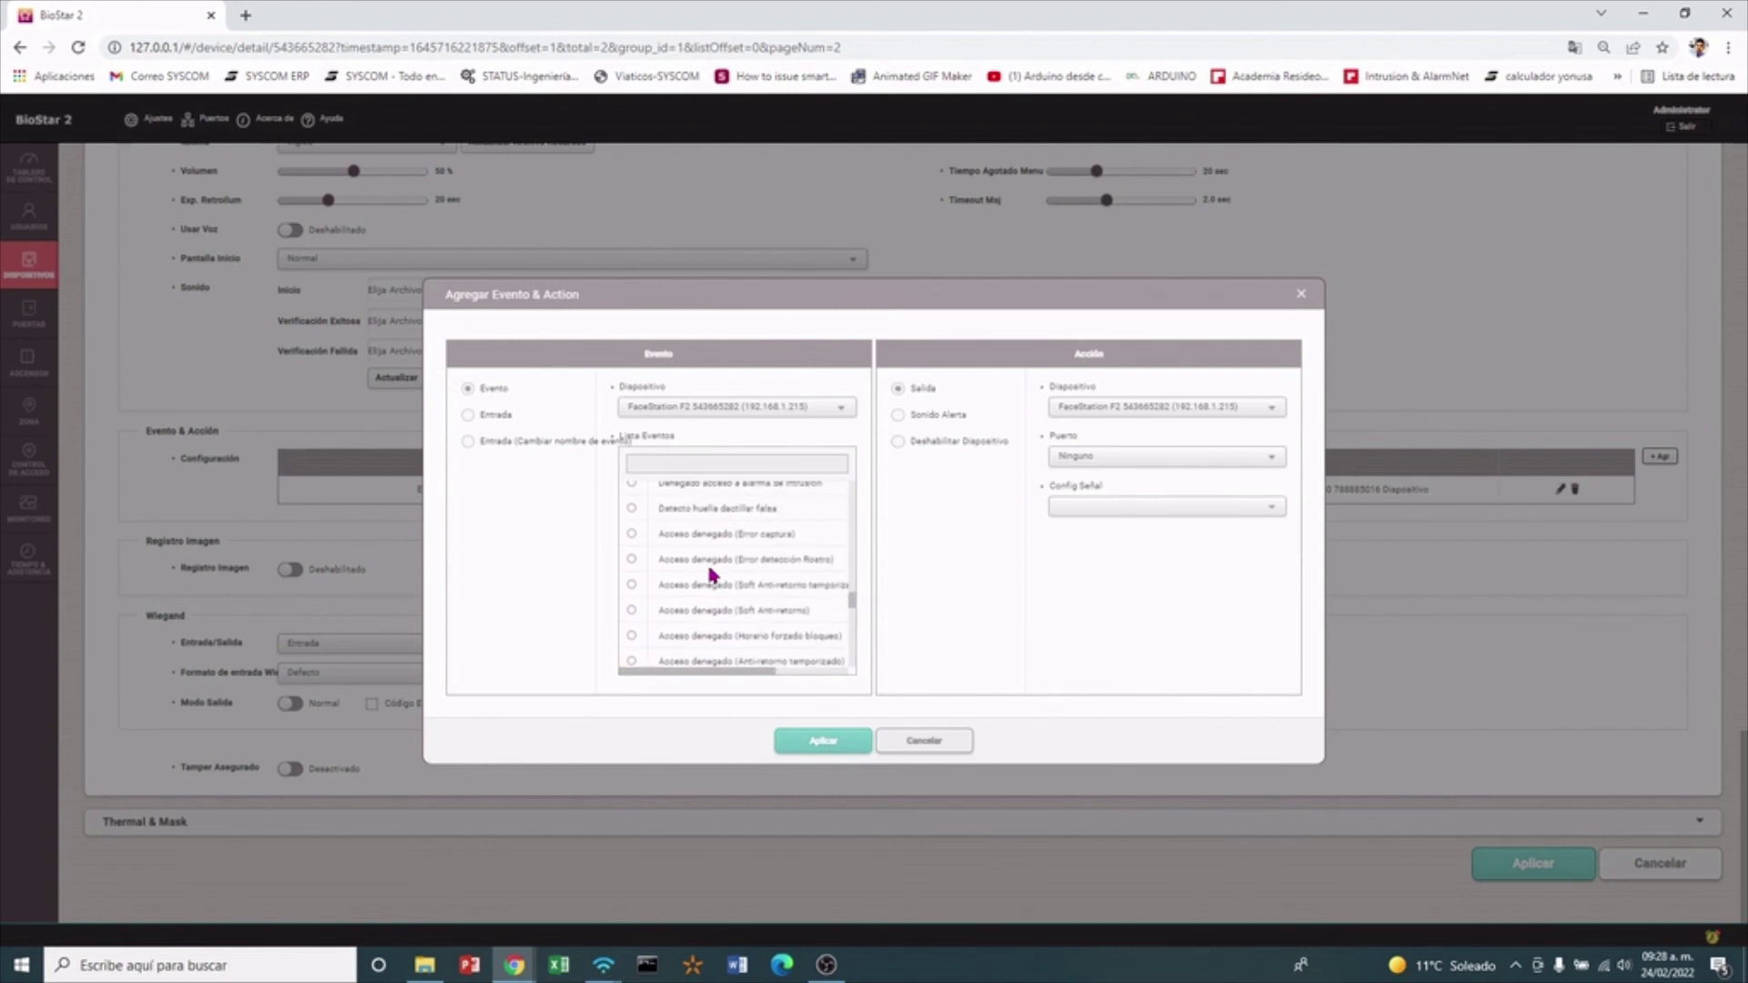
pyautogui.scroll(5, 713, 574)
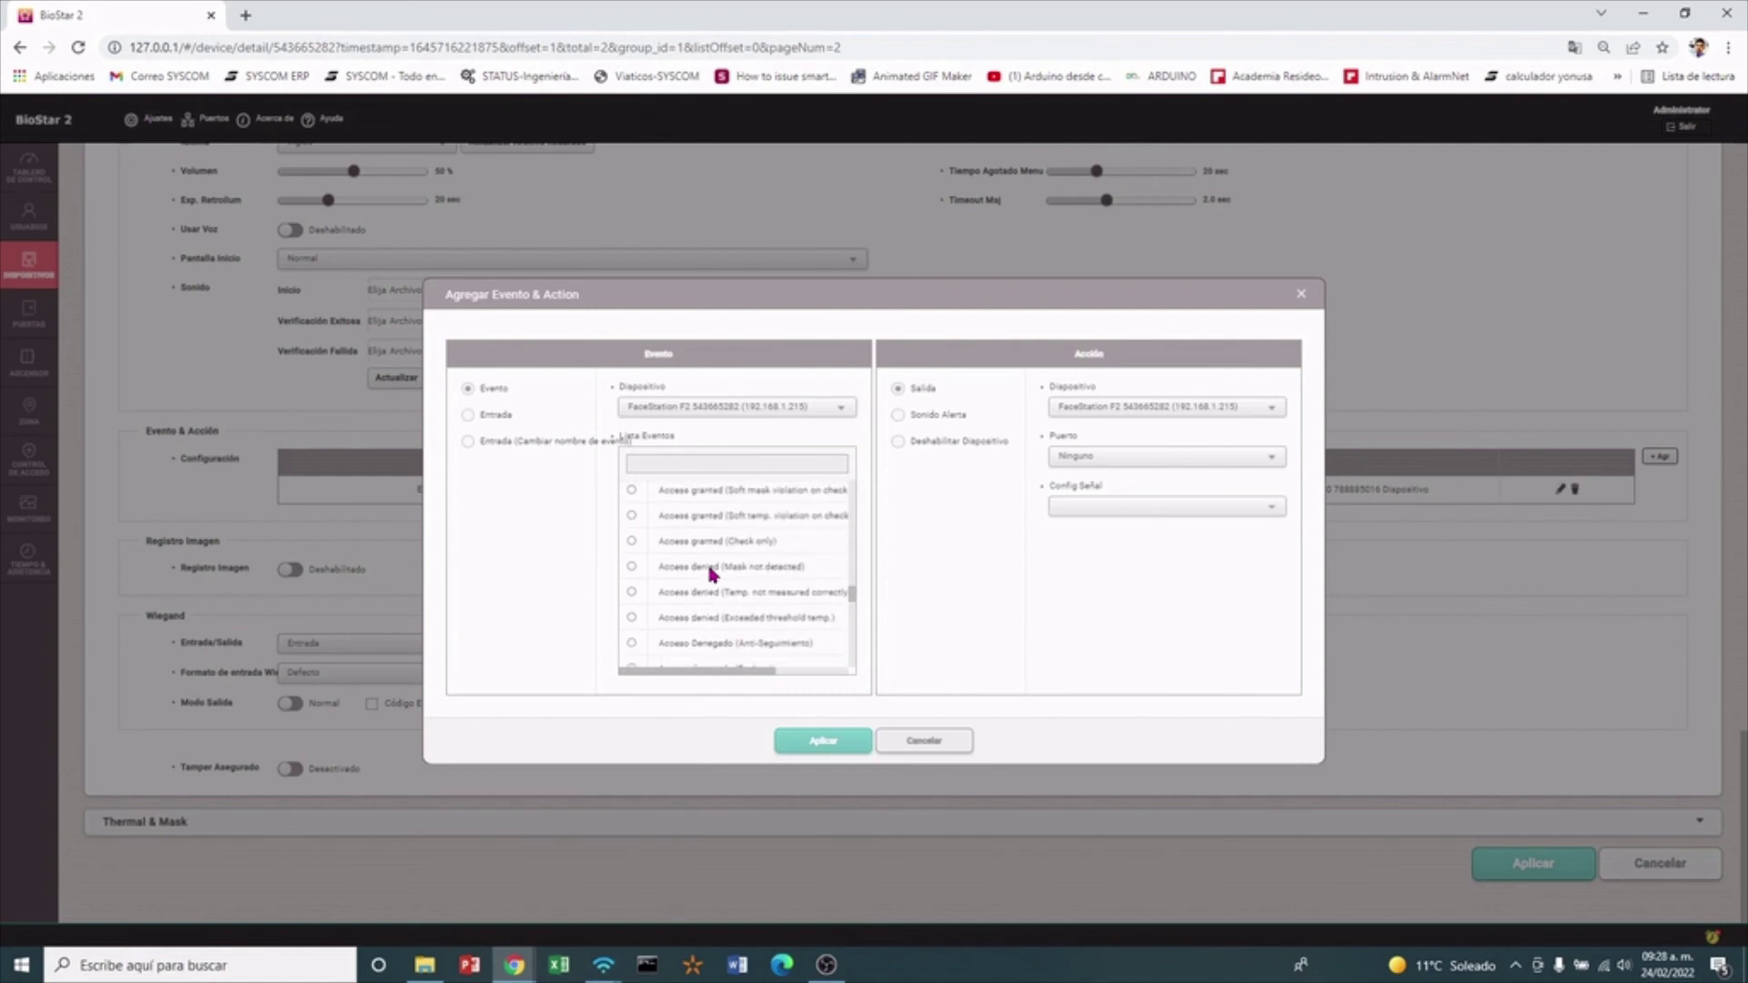
pyautogui.scroll(5, 713, 573)
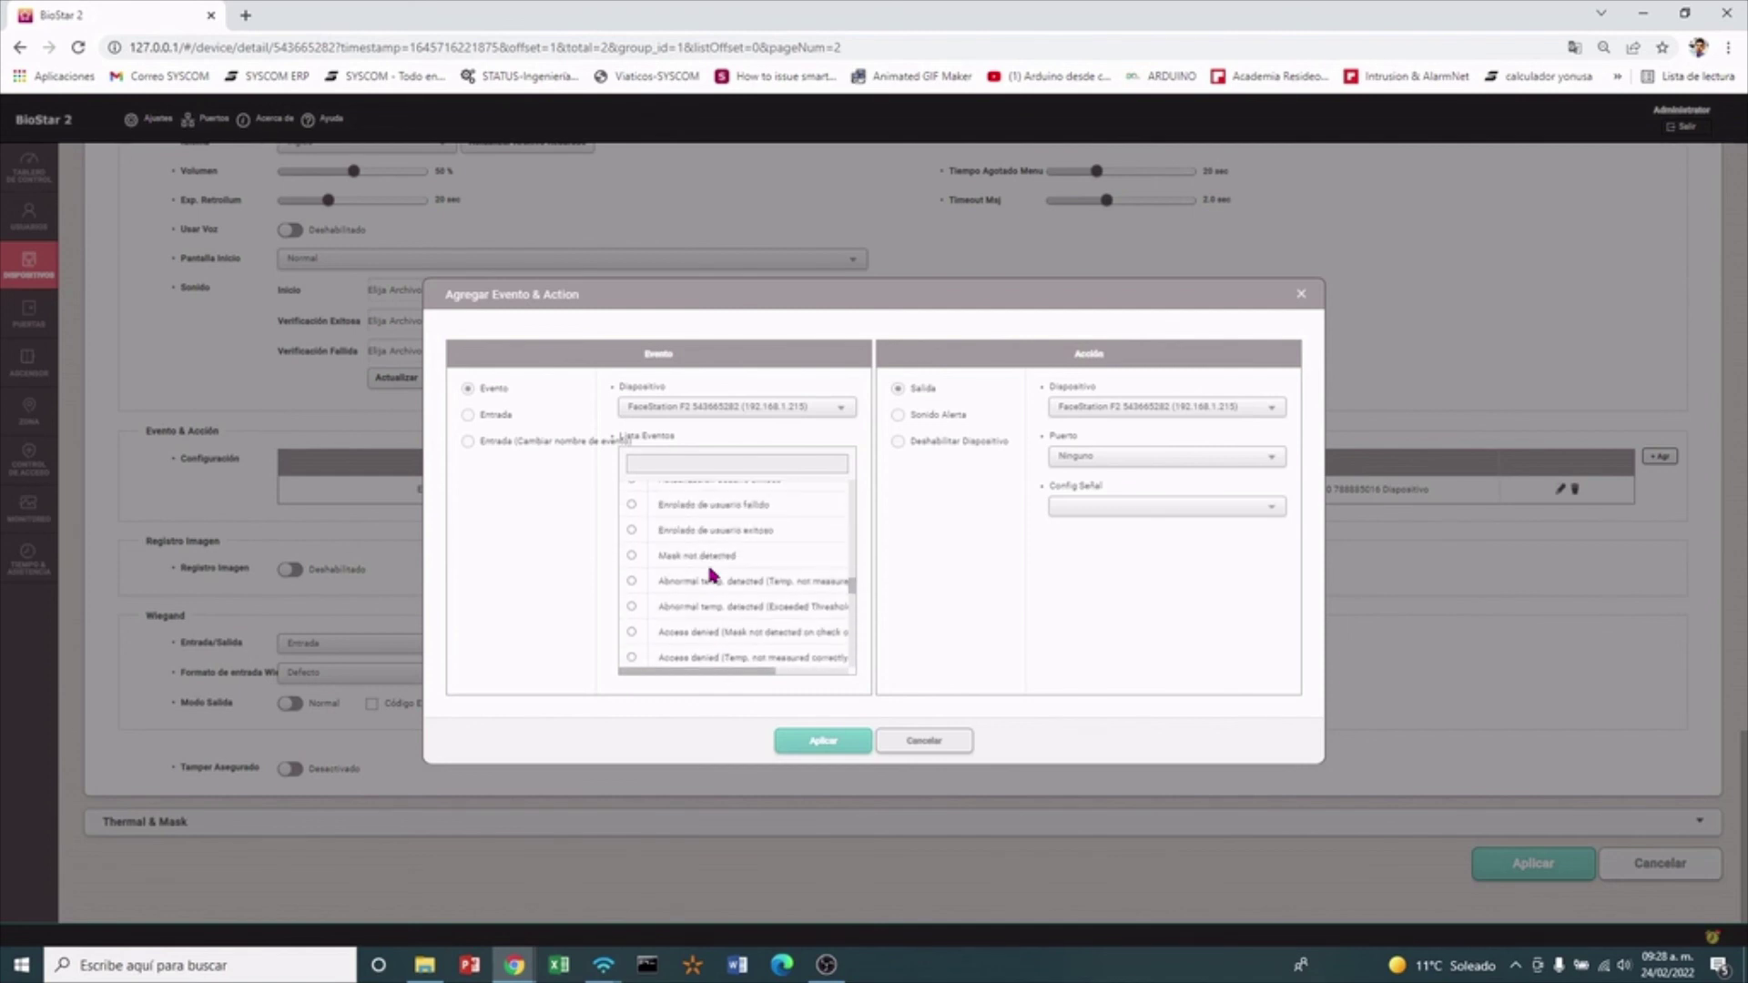
# Choose 1:1 Autenticación fallida (Tarjeta) as the trigger event of the new FaceStation F2 rule
pyautogui.scroll(-3, 713, 574)
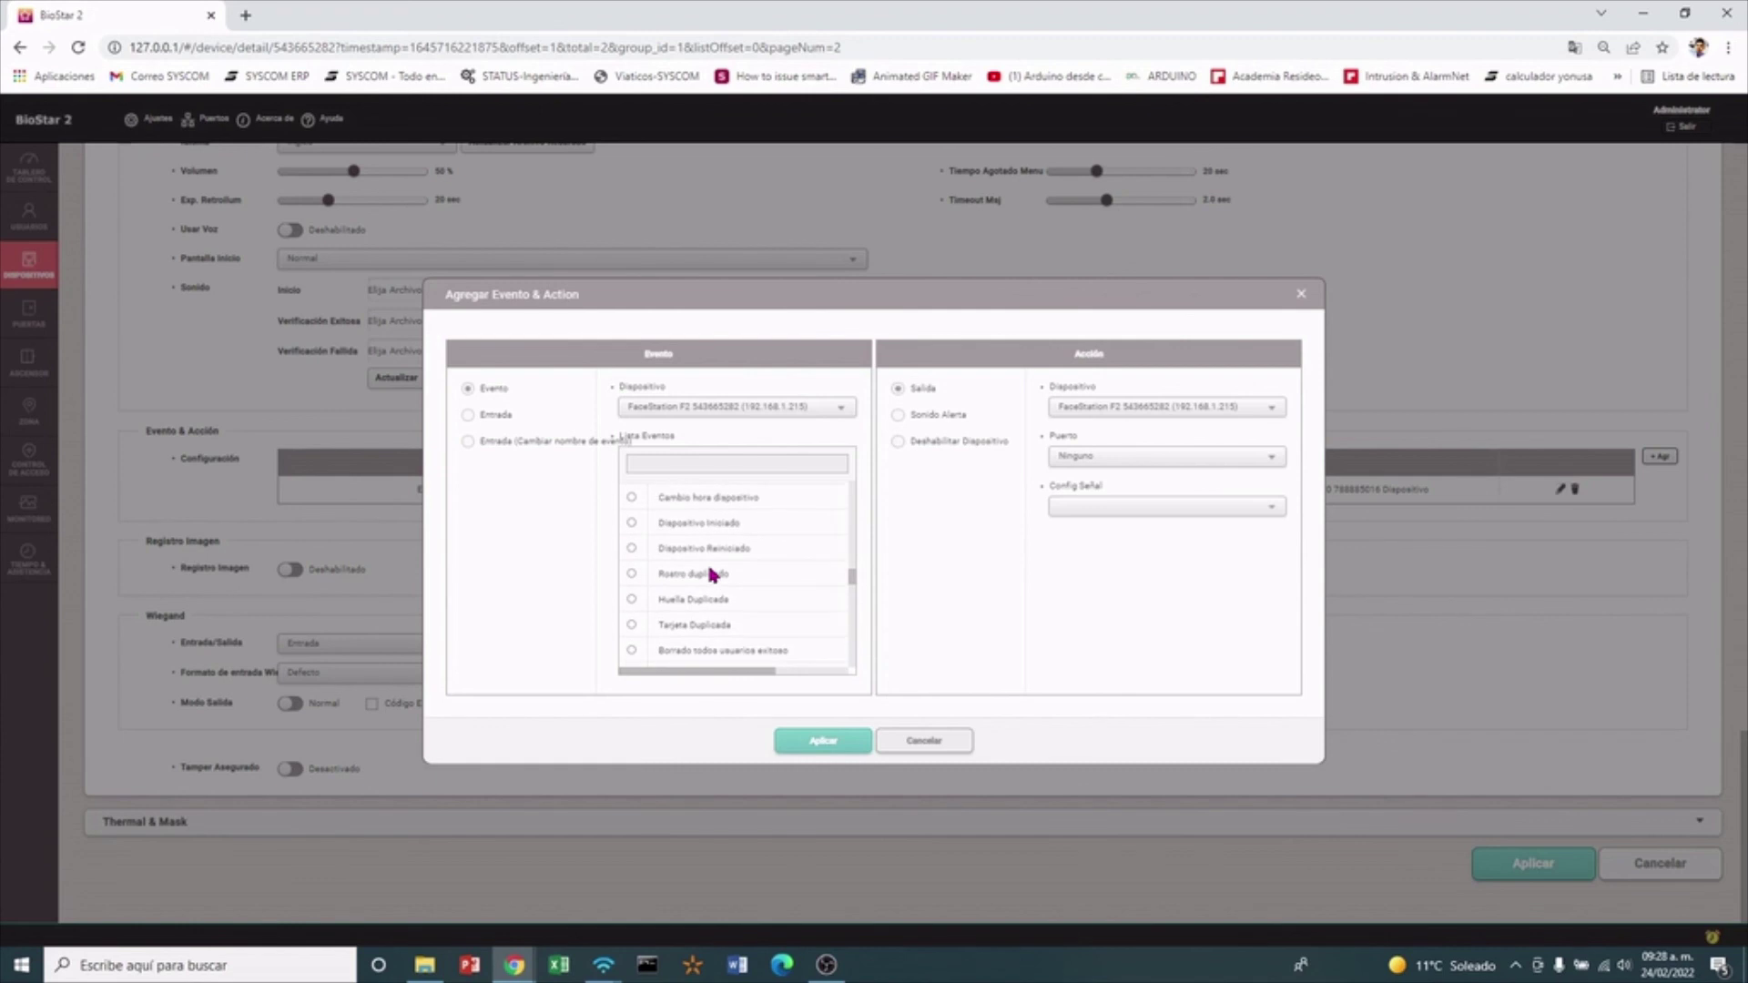
pyautogui.scroll(-5, 713, 574)
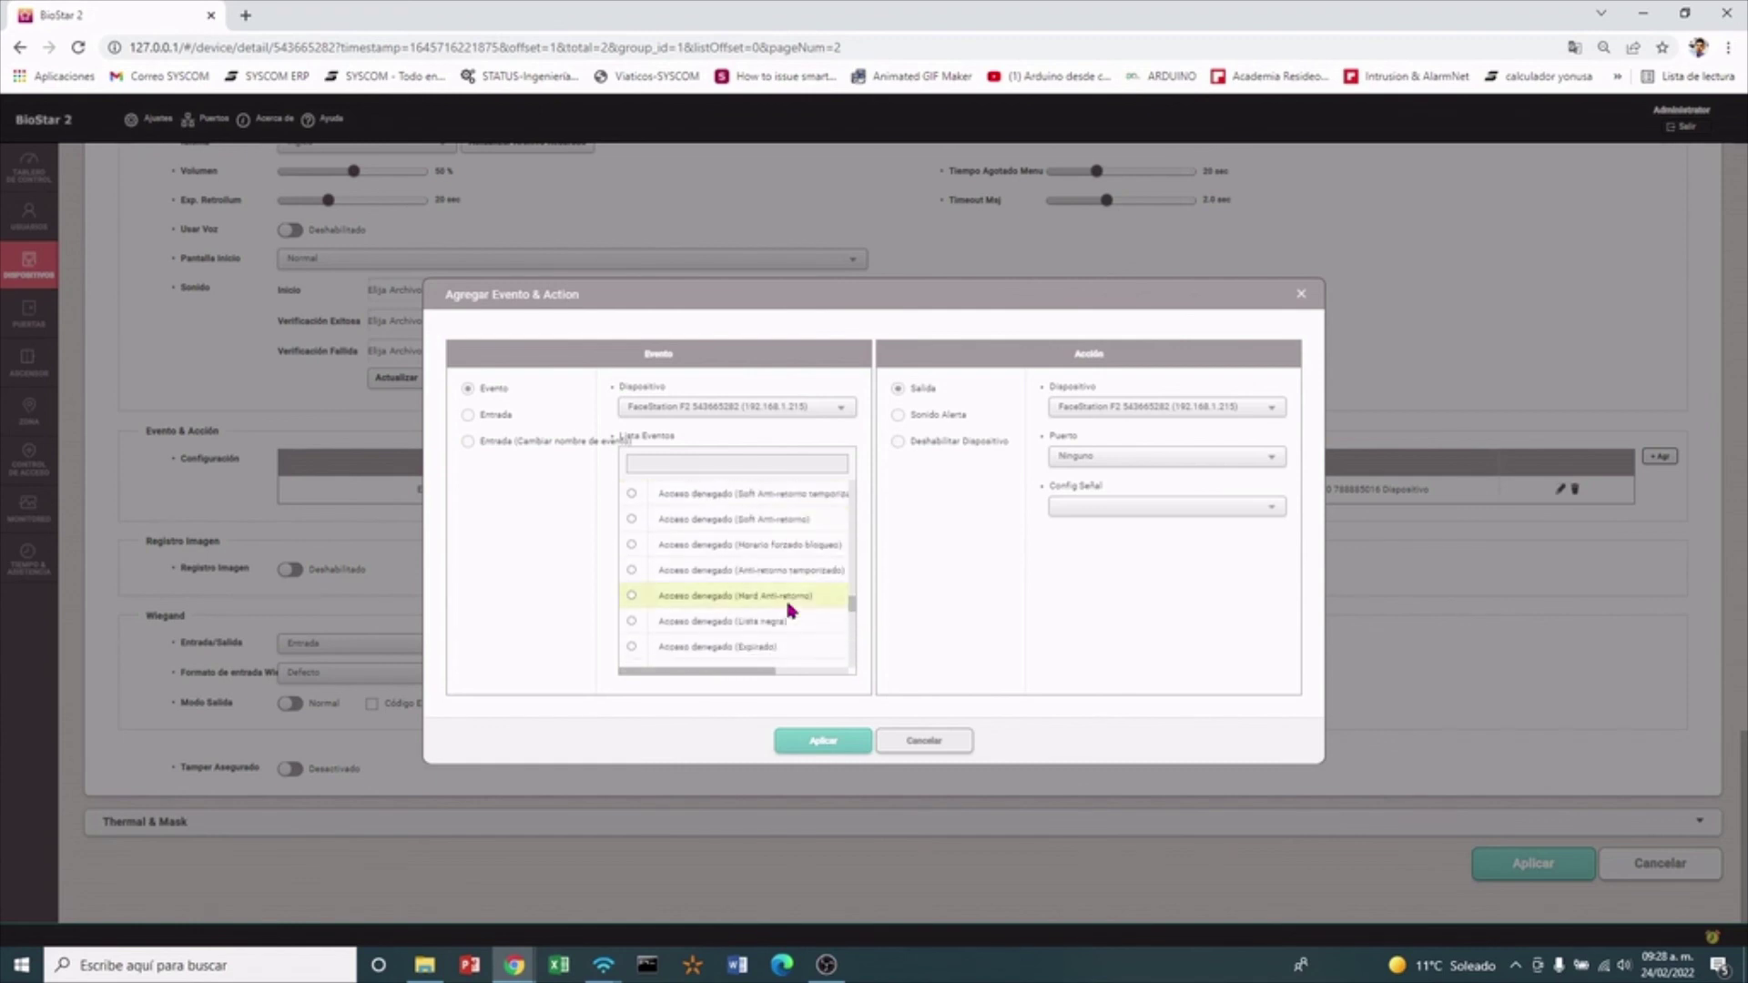
pyautogui.scroll(-3, 787, 604)
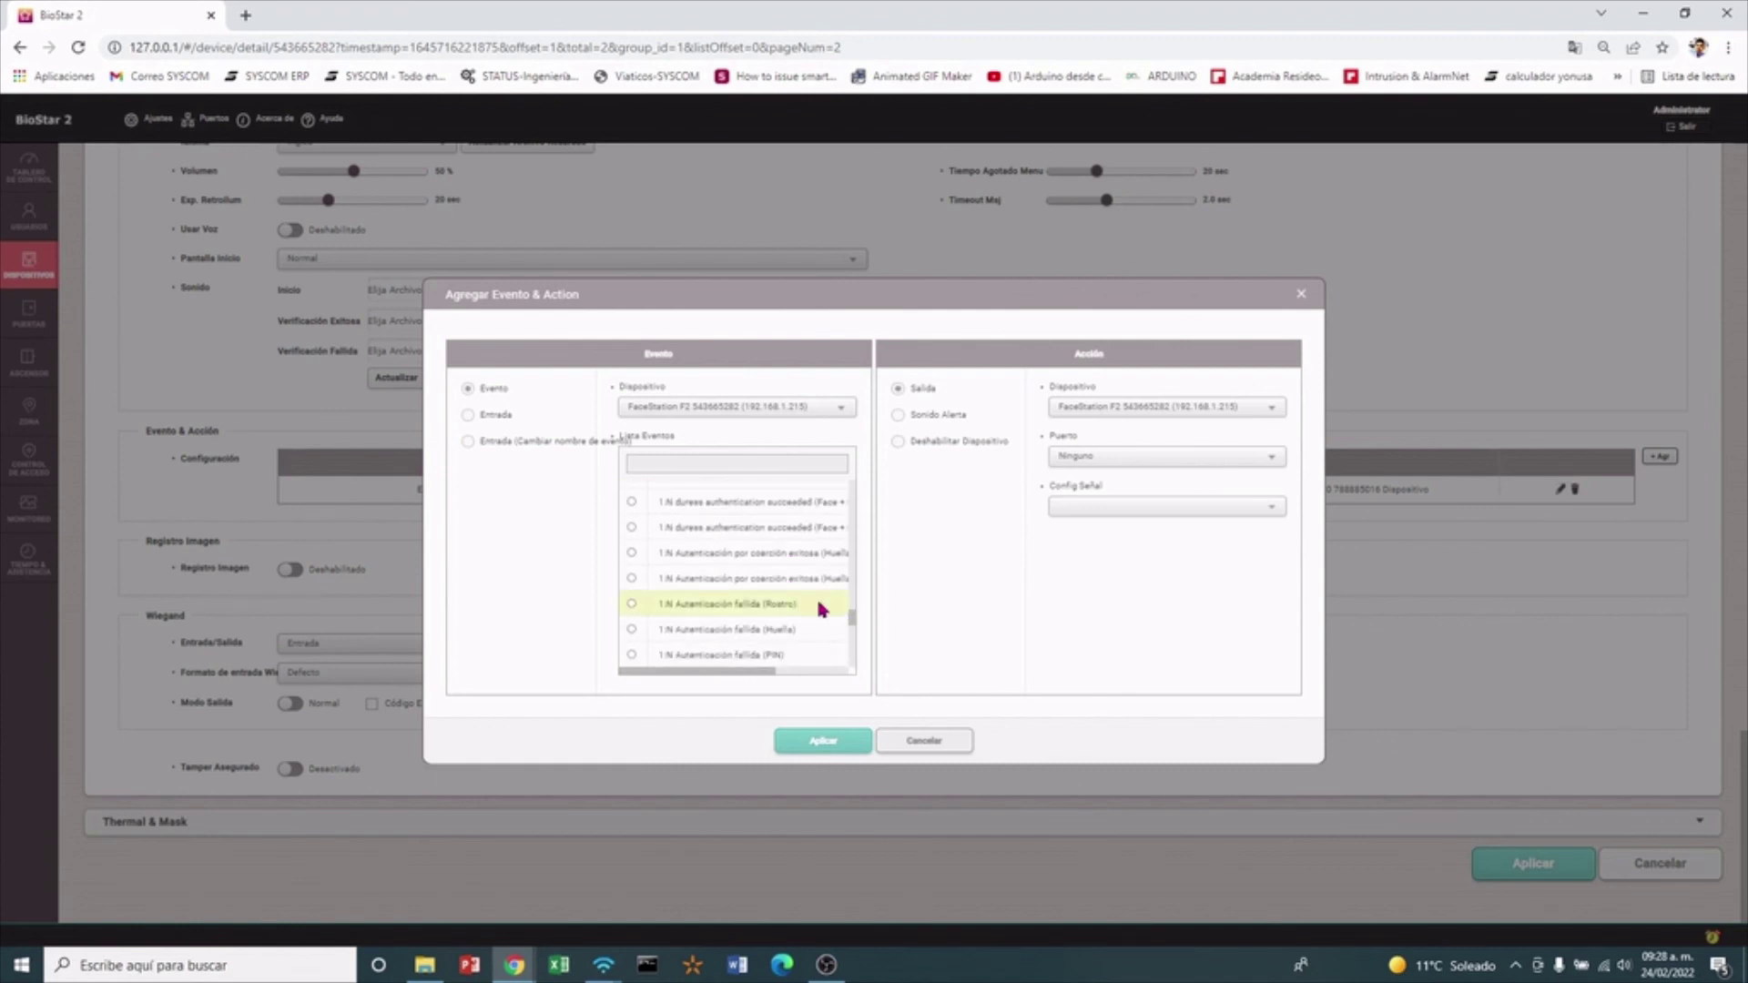
pyautogui.scroll(-2, 813, 613)
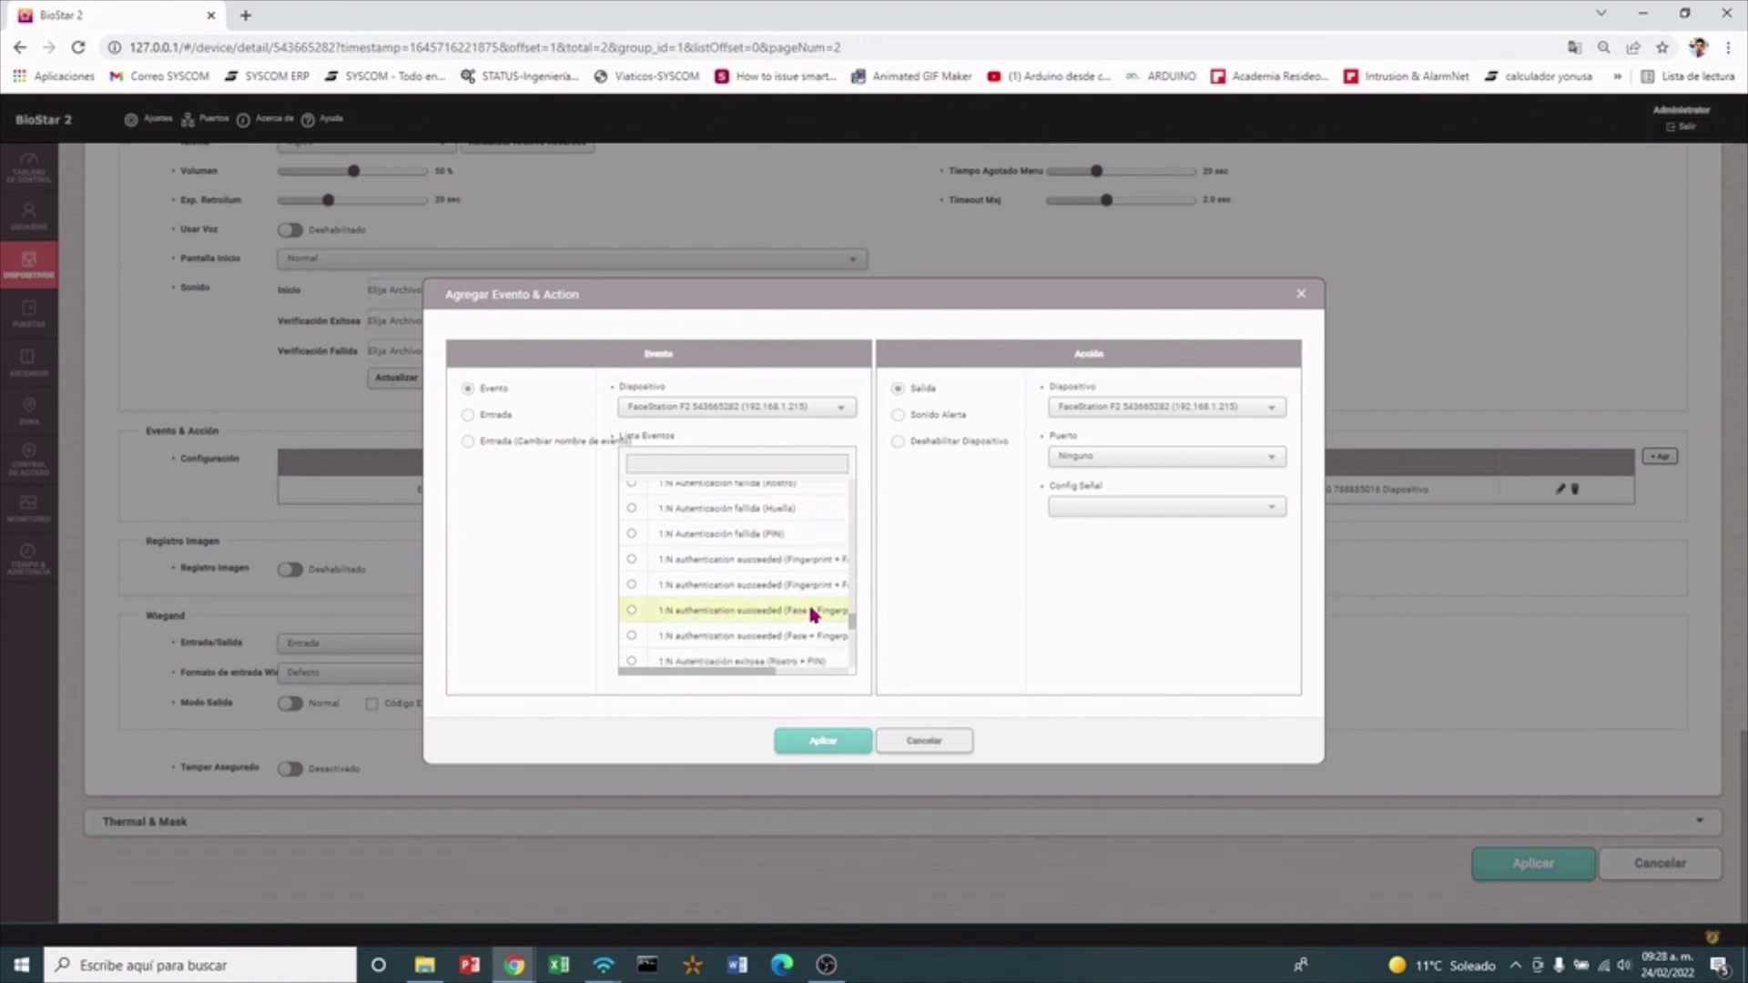
pyautogui.scroll(-3, 813, 610)
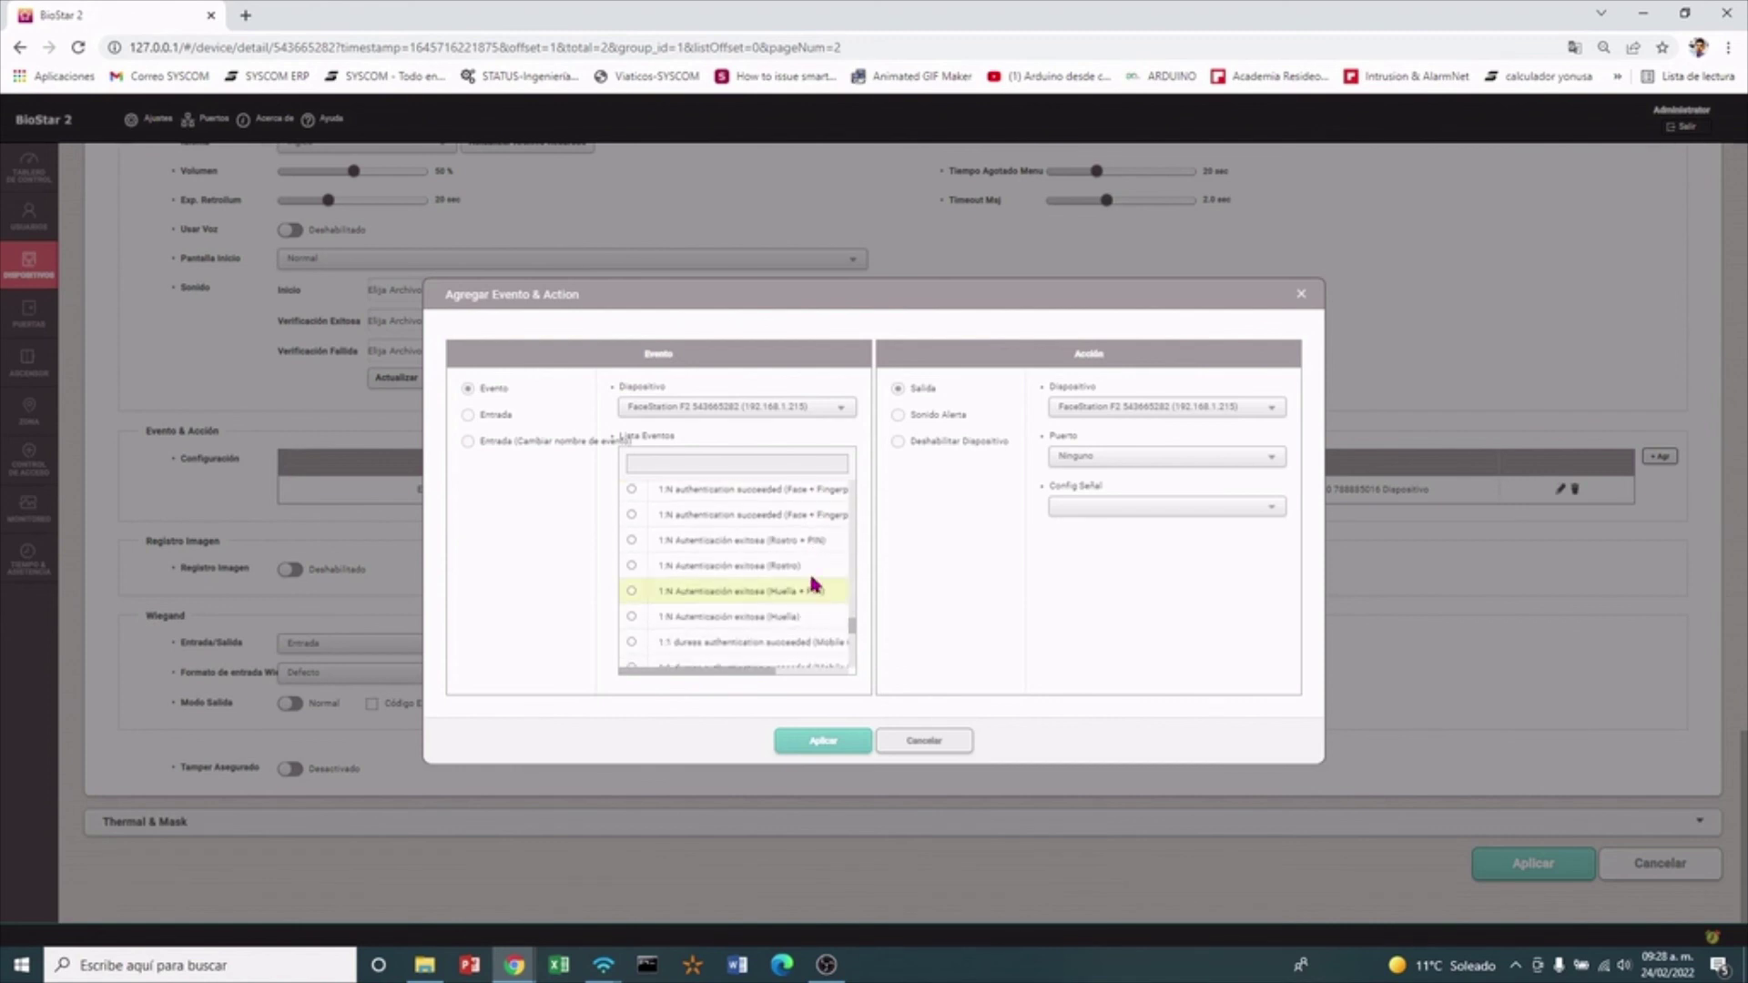
pyautogui.scroll(-4, 813, 597)
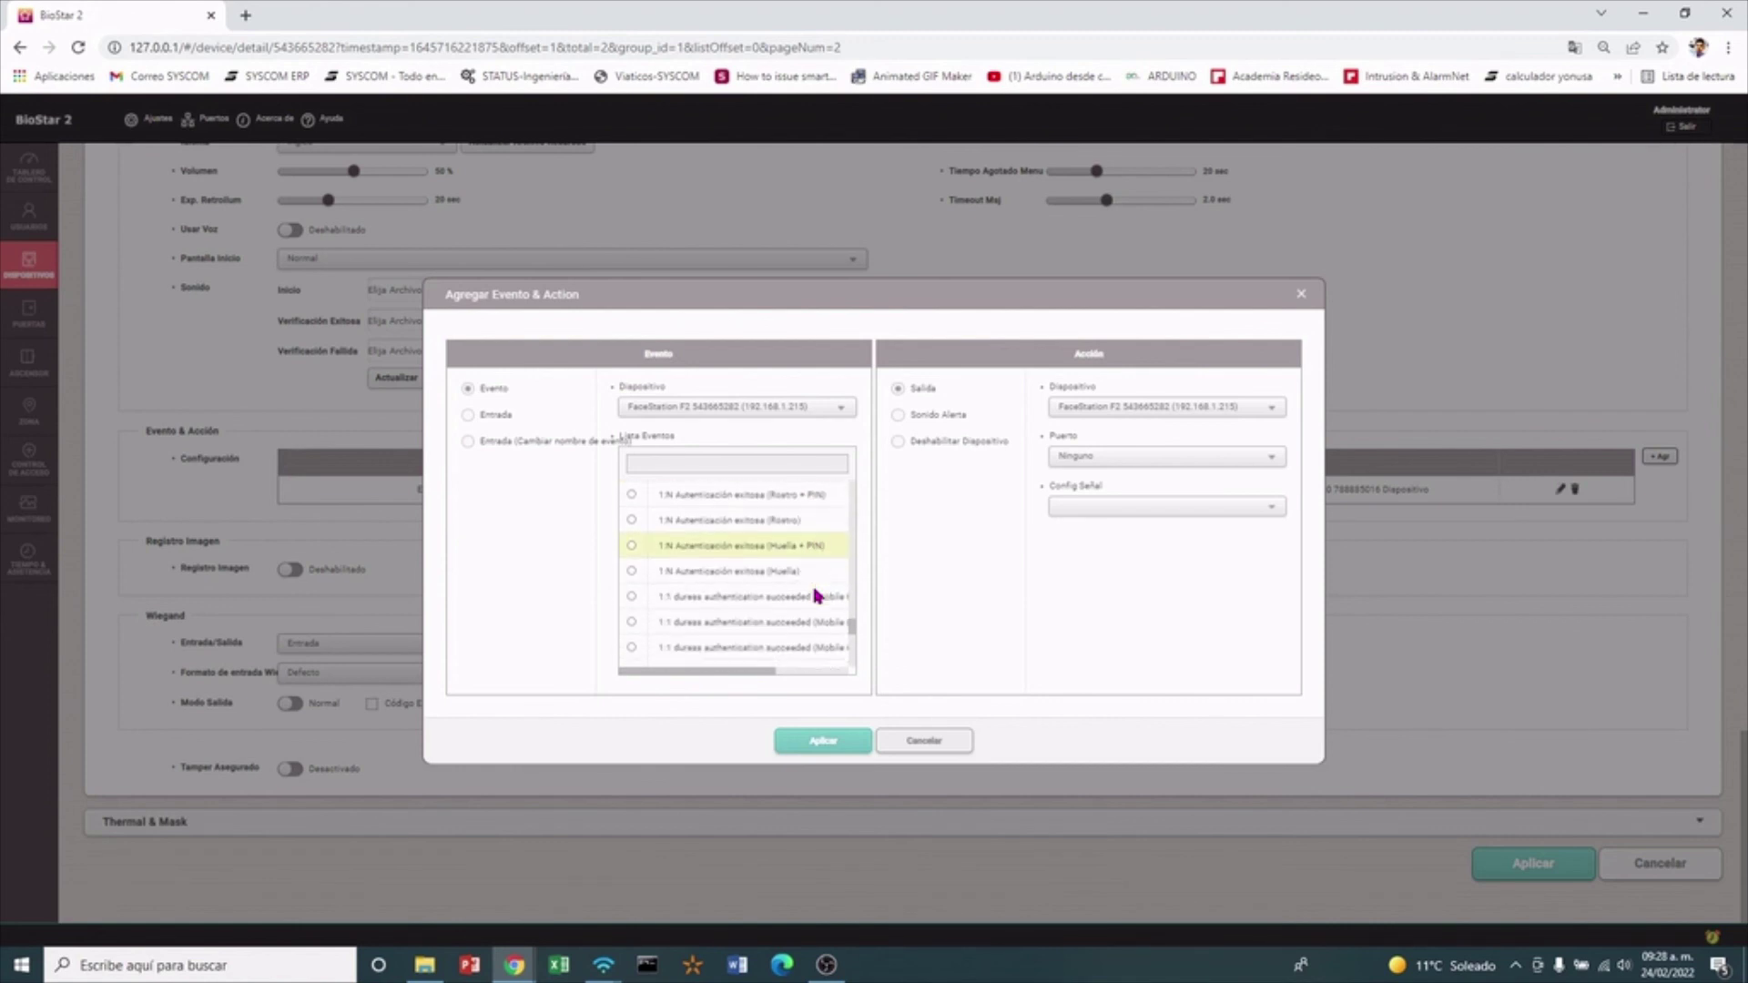
pyautogui.scroll(-2, 817, 603)
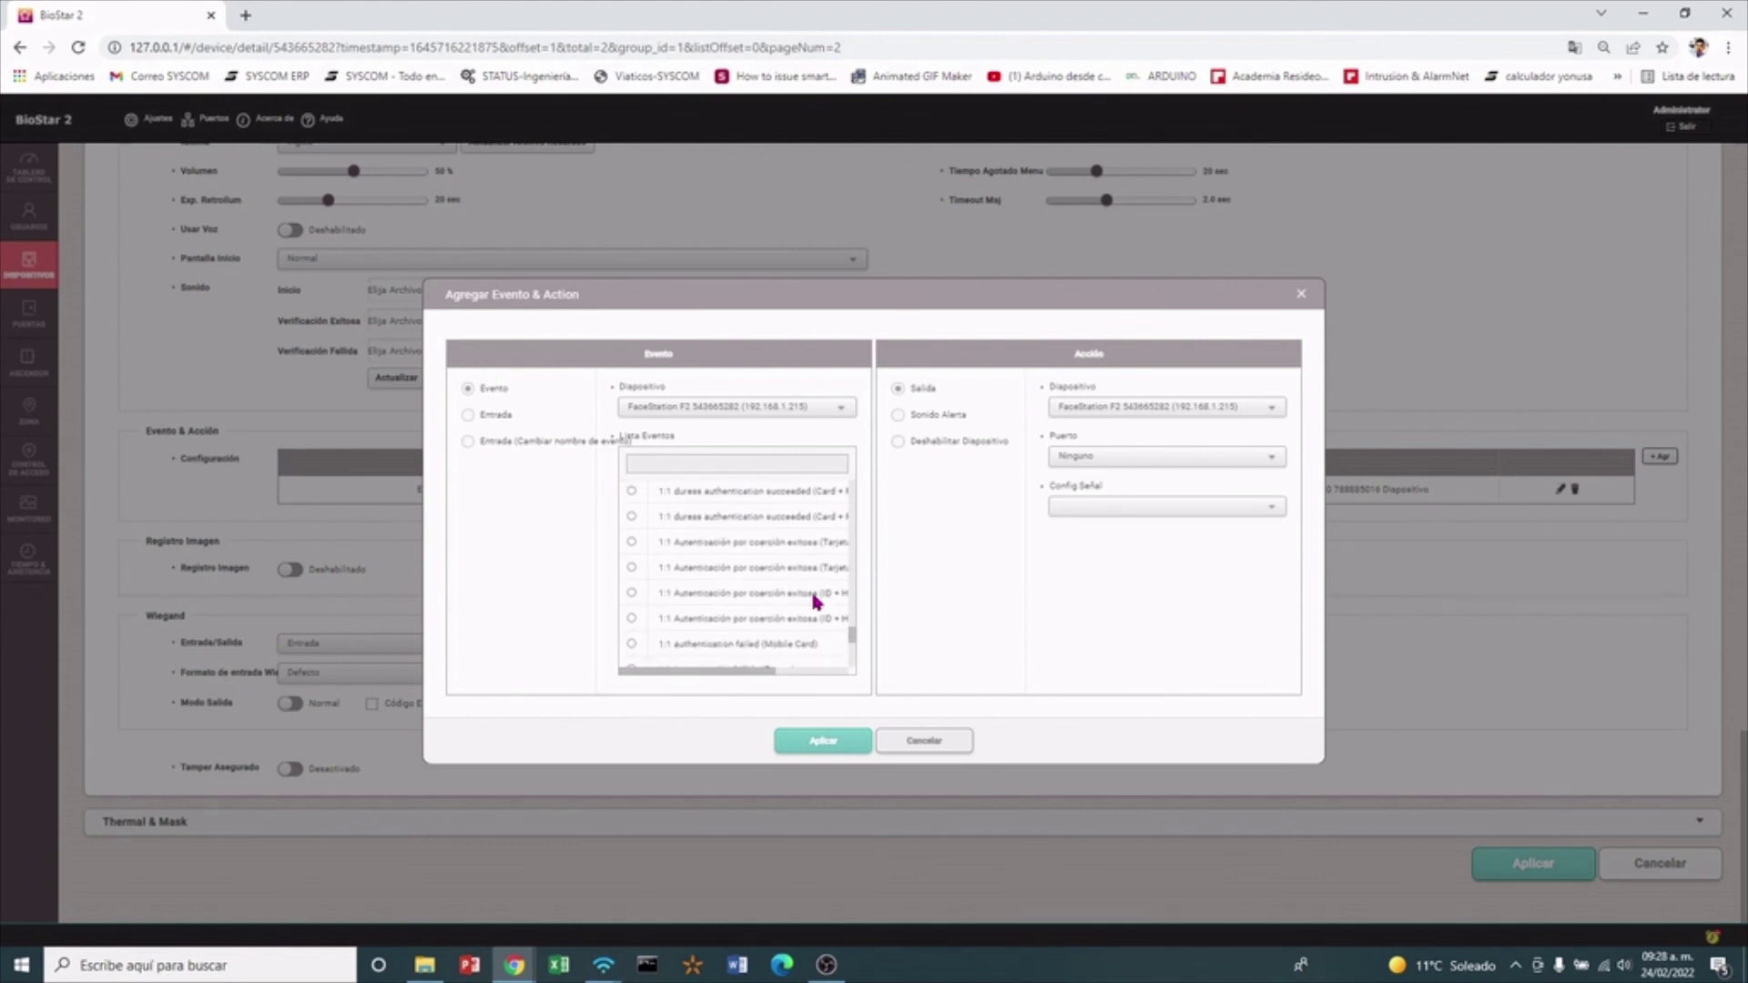
pyautogui.scroll(-3, 815, 601)
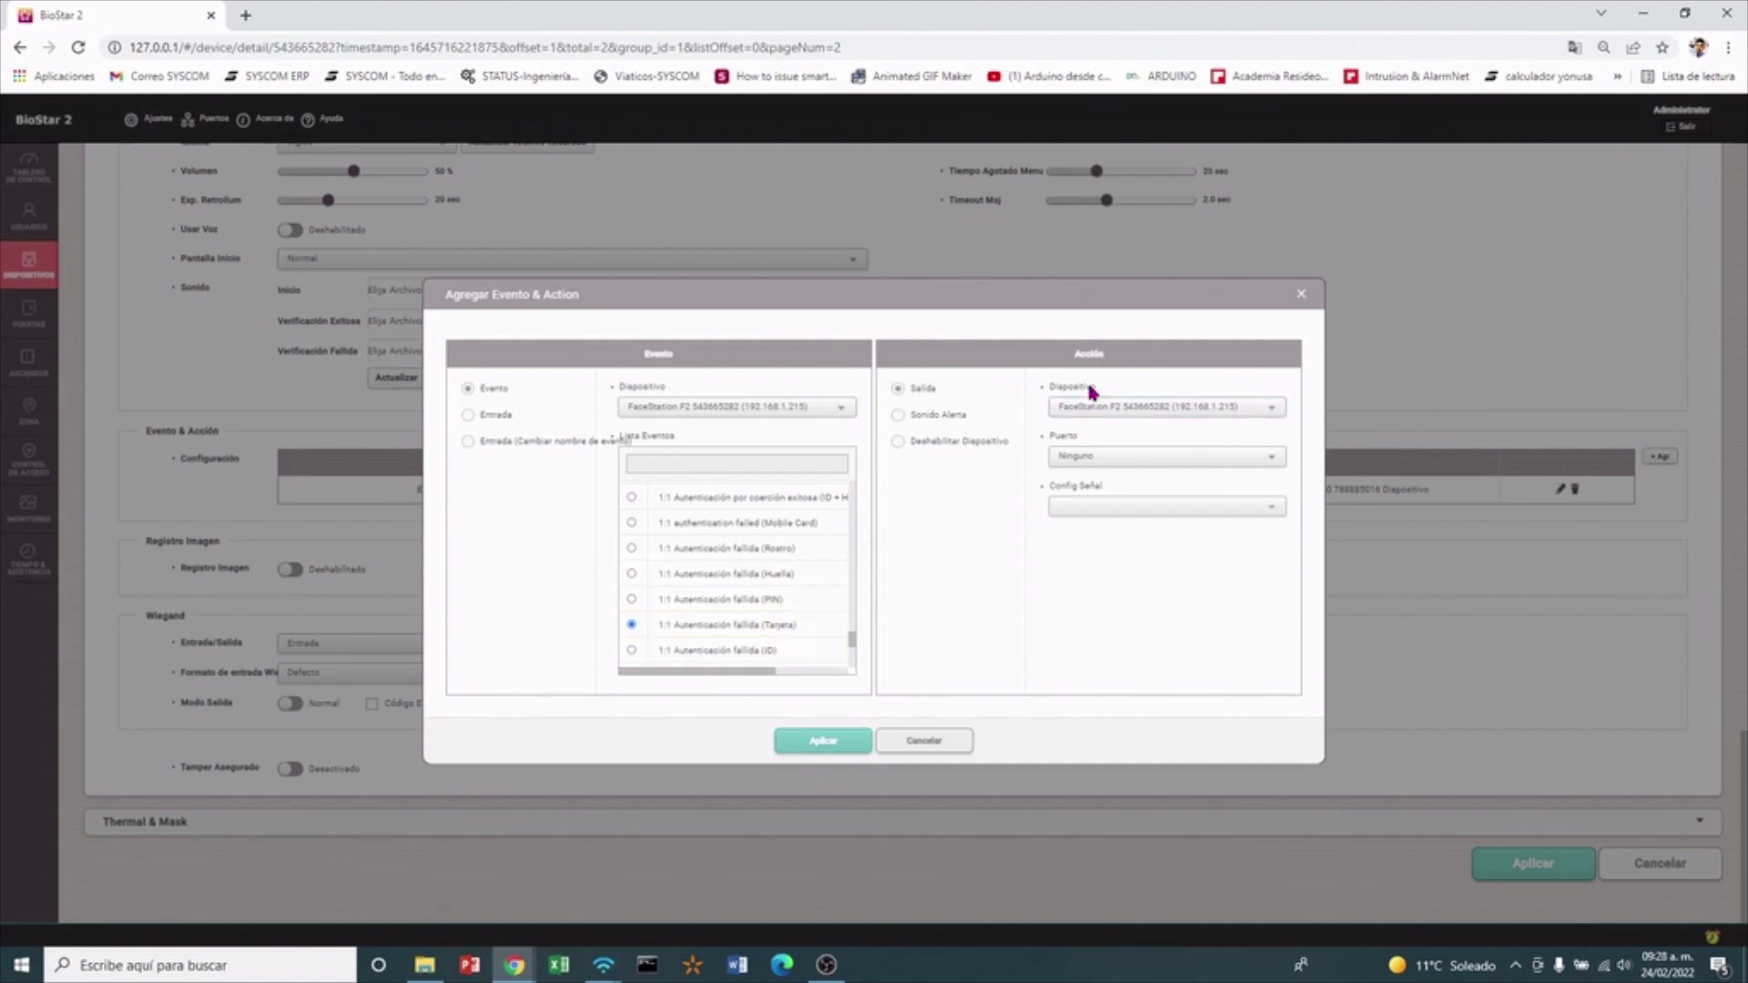
# Assign Relé 2 on the DM-20 with a signal configuration as the rule's output action, and apply the rule and device settings
pyautogui.click(1107, 414)
pyautogui.click(1093, 452)
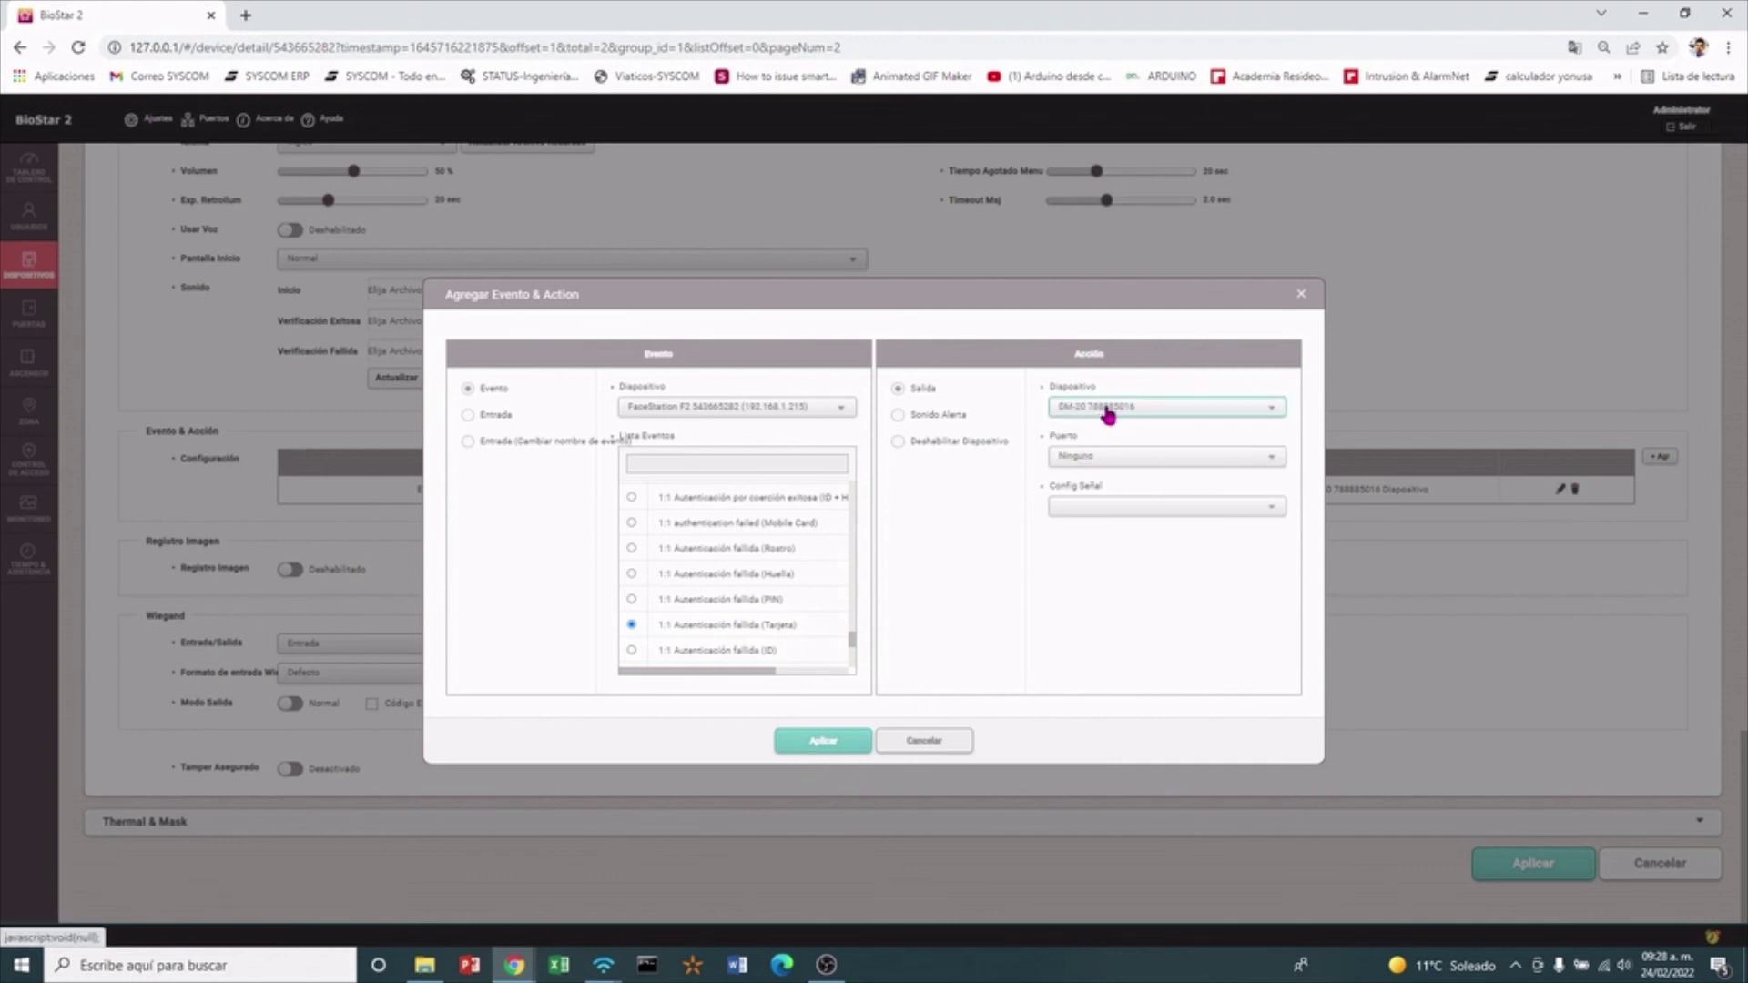
pyautogui.click(1100, 458)
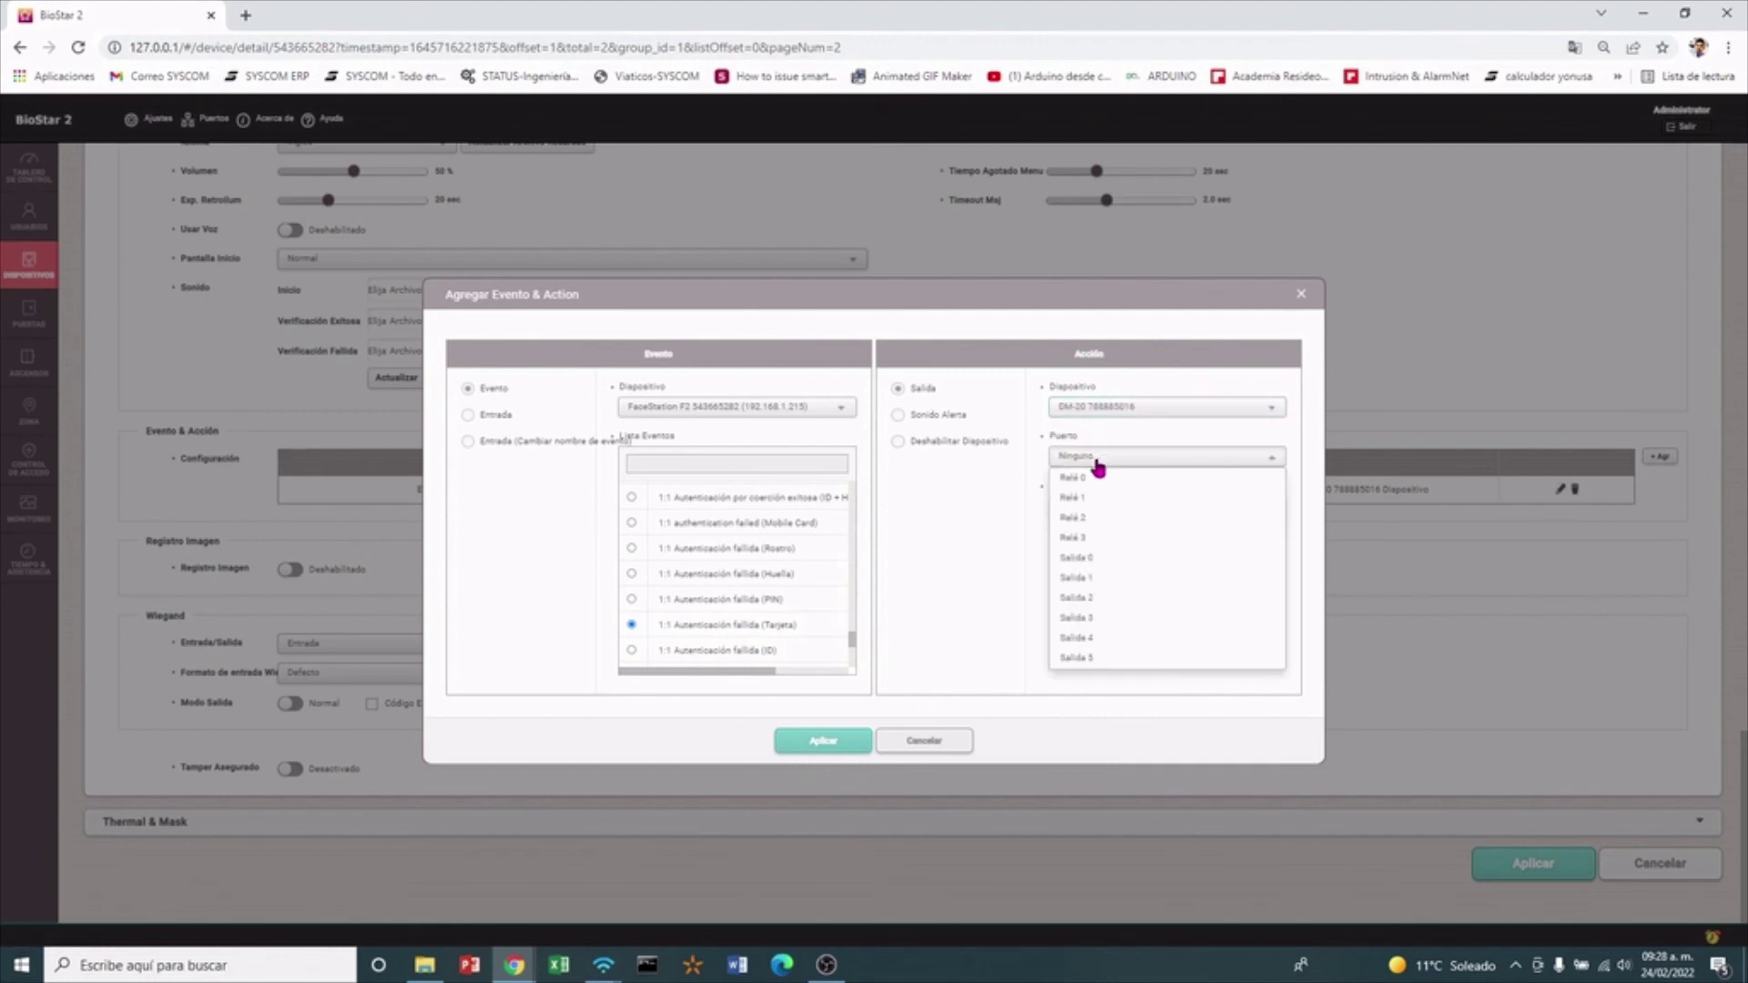
pyautogui.click(1087, 520)
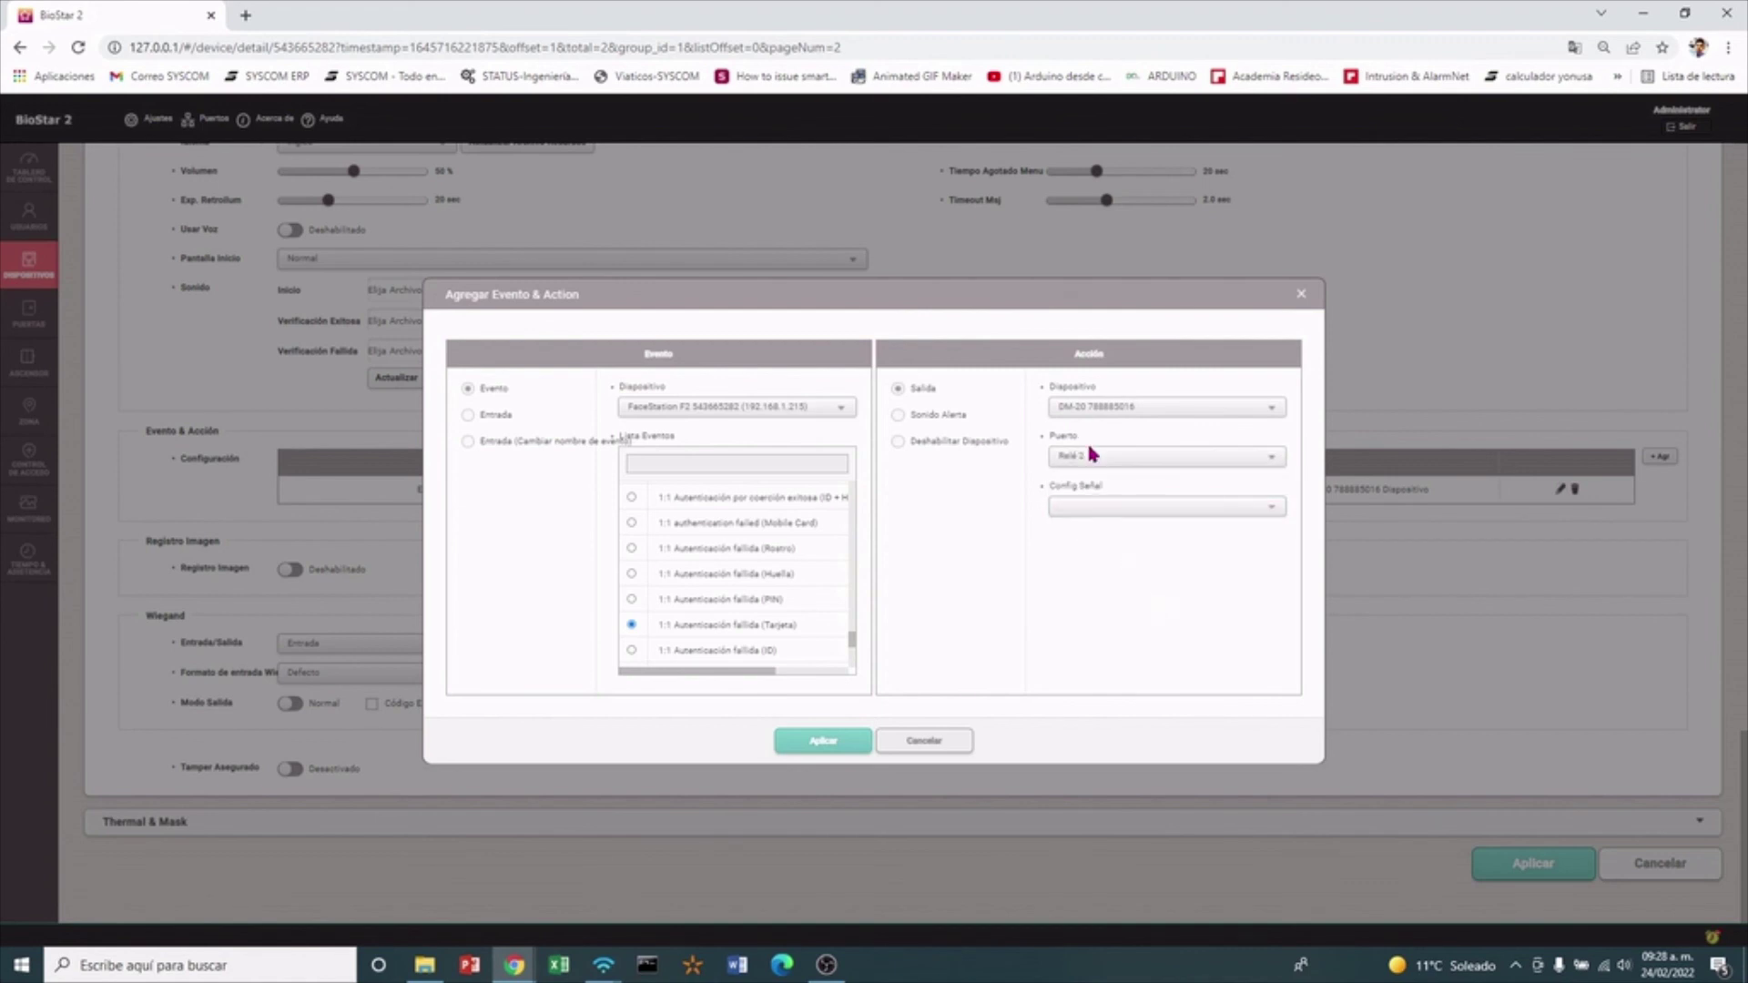
pyautogui.click(1115, 513)
pyautogui.click(1096, 560)
pyautogui.click(820, 743)
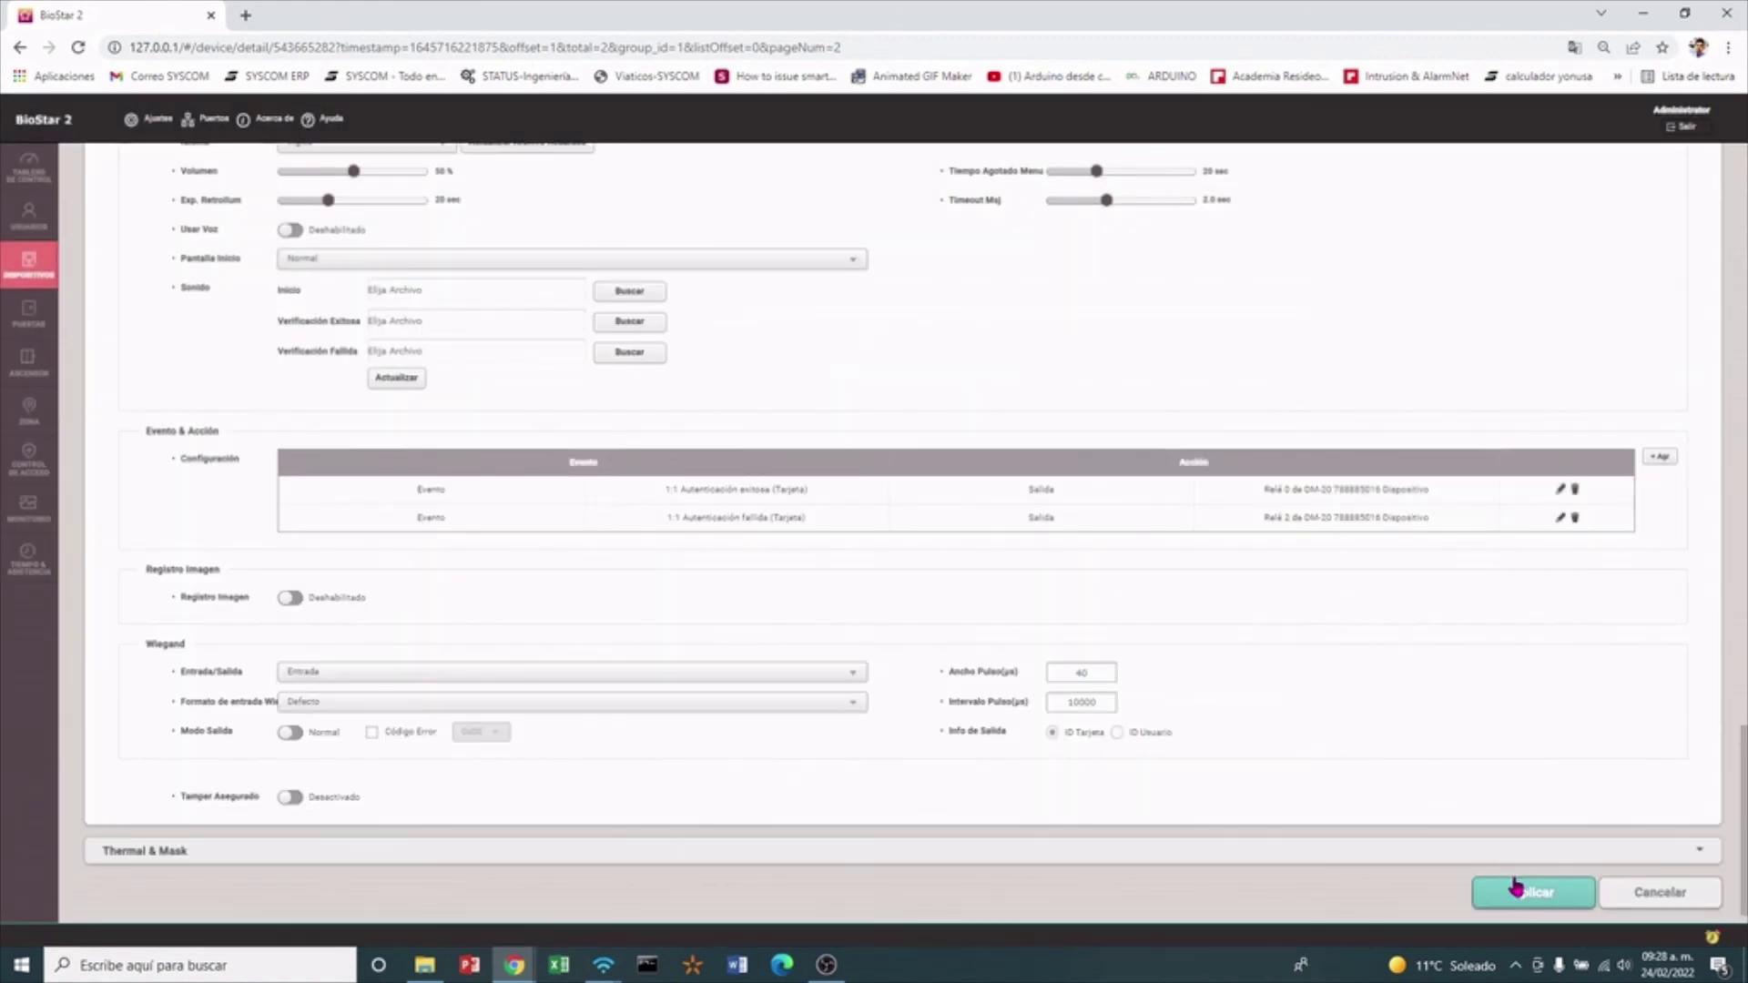
pyautogui.click(1516, 890)
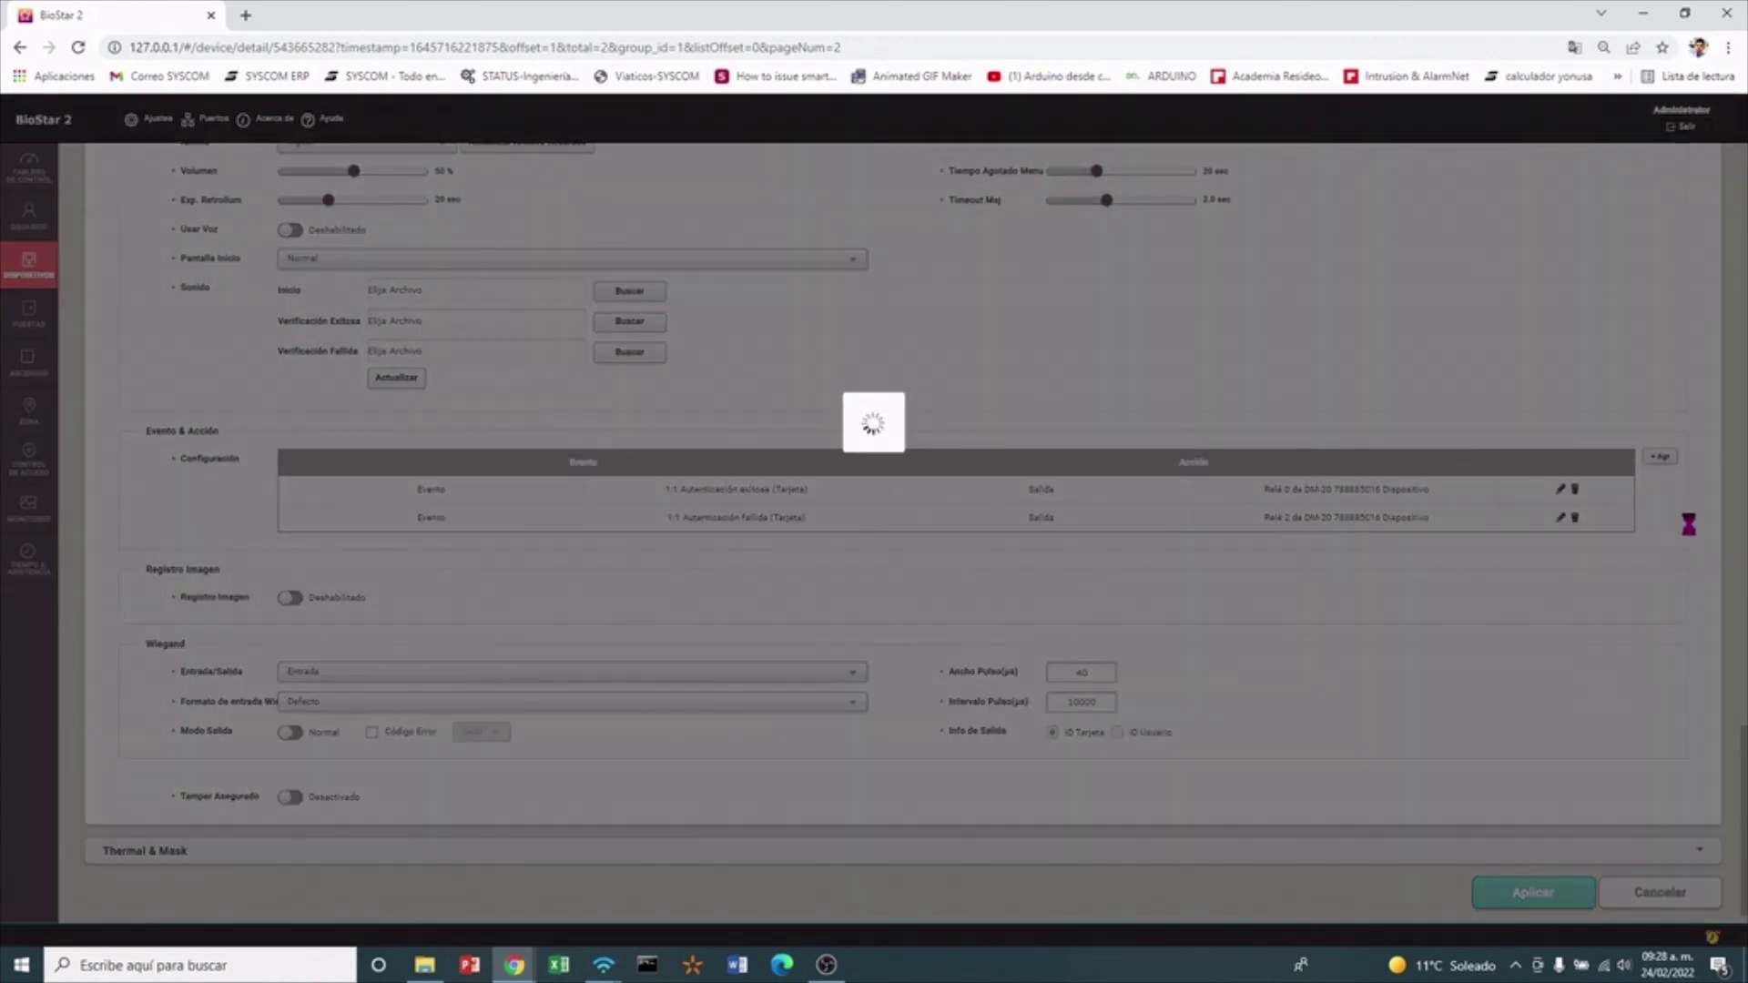